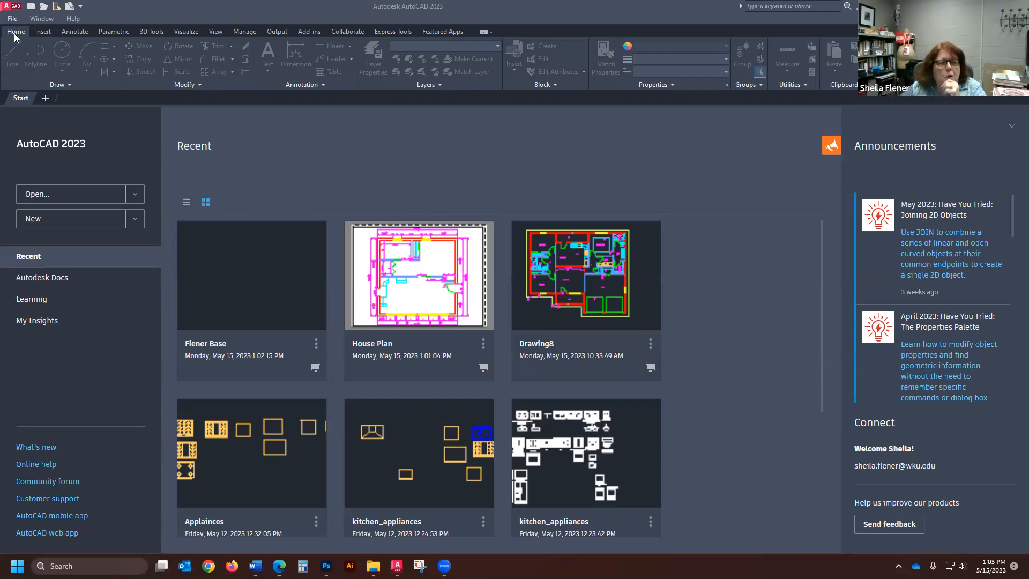
- Open the base drawing from the list of recent drawings
left_click(119, 199)
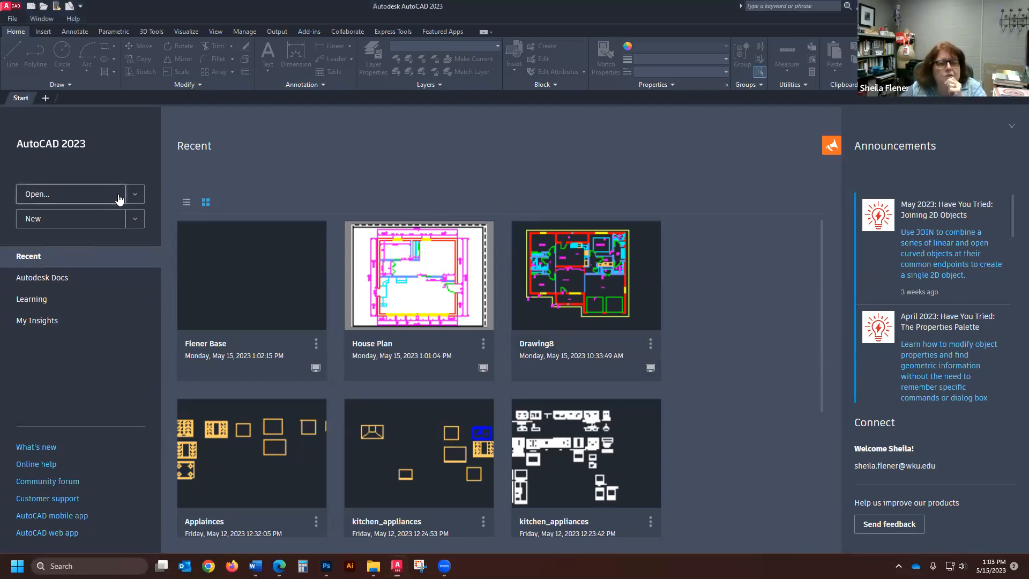
left_click(219, 228)
left_click(422, 387)
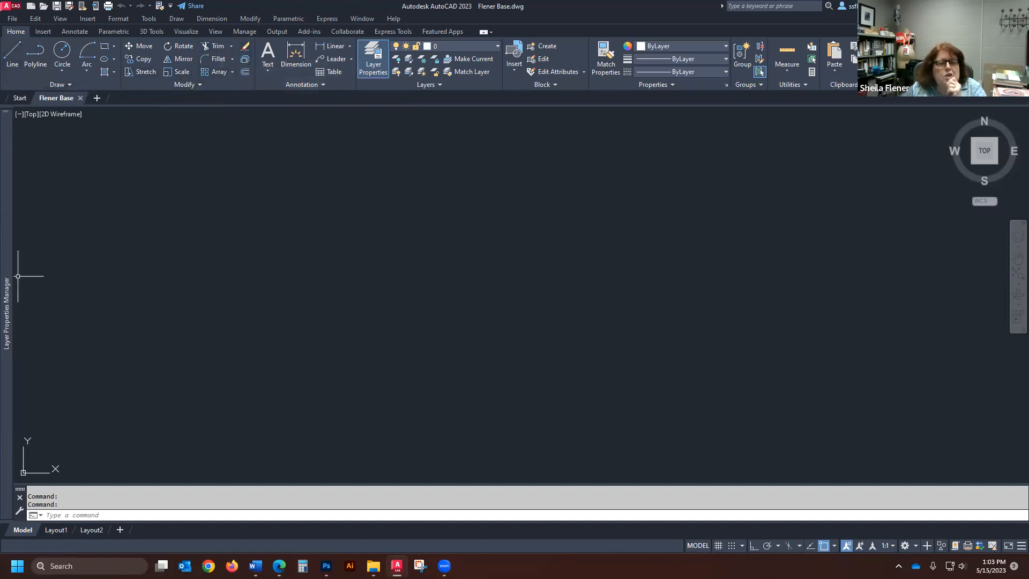
left_click(829, 136)
left_click(764, 177)
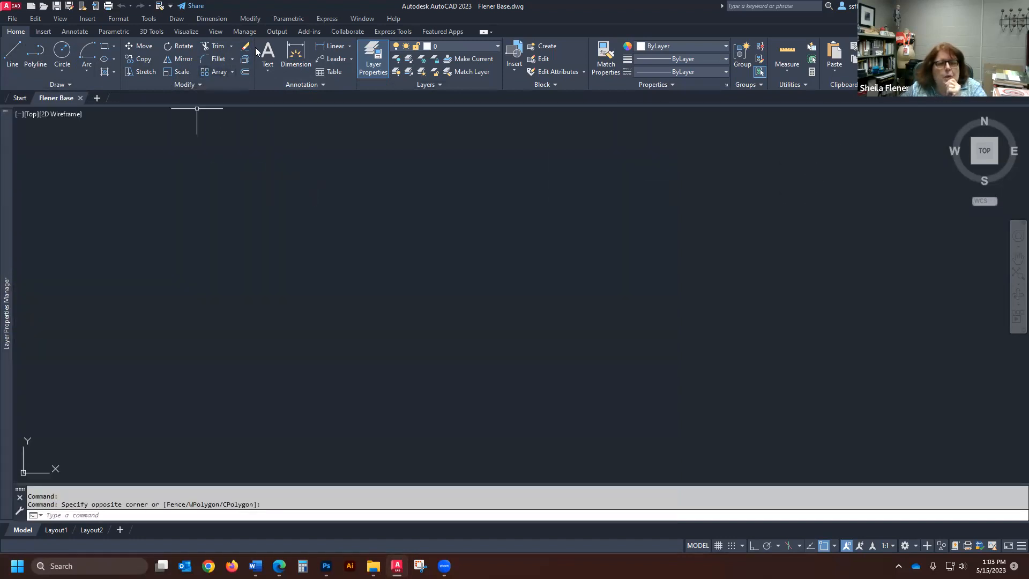
- Draw a chain of ten connected line segments zigzagging and crossing one another across the empty drawing area
left_click(12, 54)
left_click(162, 432)
left_click(421, 205)
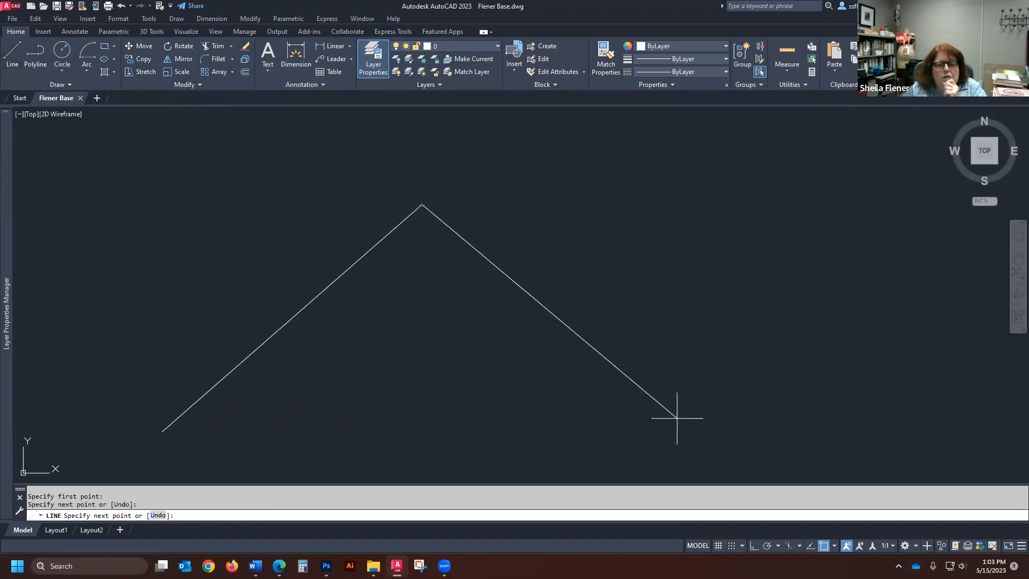
left_click(704, 435)
left_click(89, 196)
left_click(761, 129)
left_click(390, 441)
left_click(125, 294)
left_click(360, 183)
left_click(821, 368)
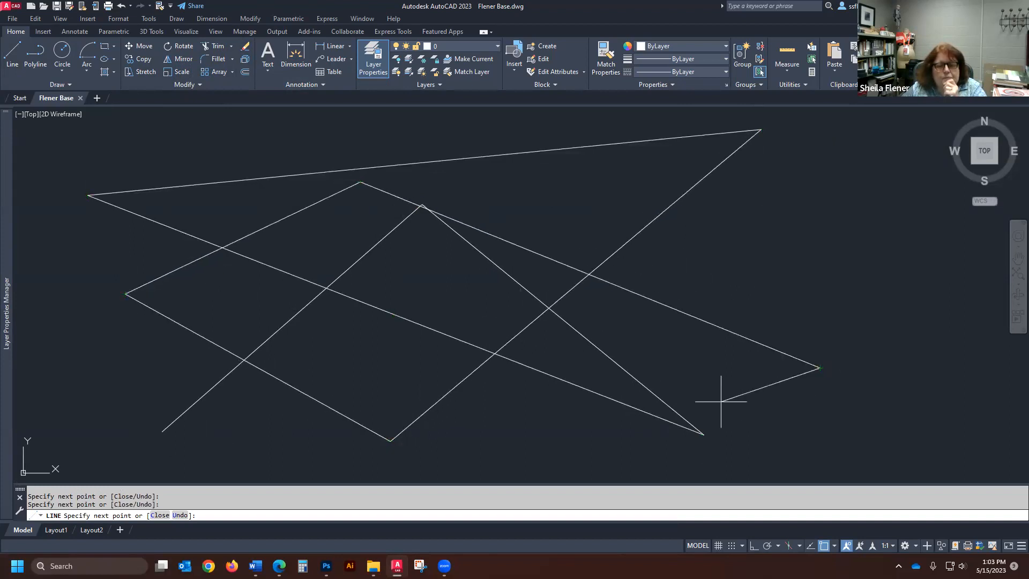
left_click(616, 468)
left_click(283, 137)
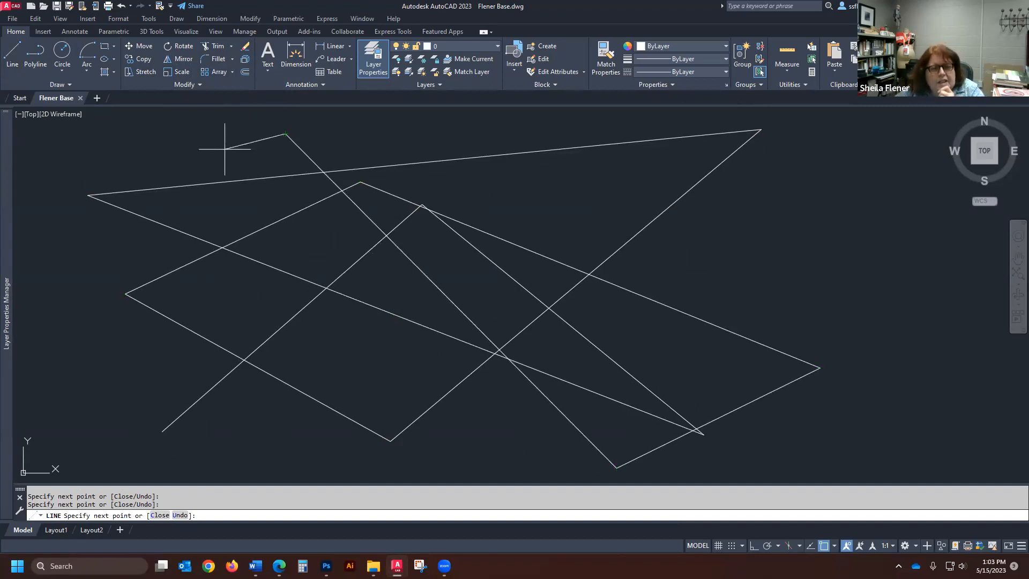
key("Return")
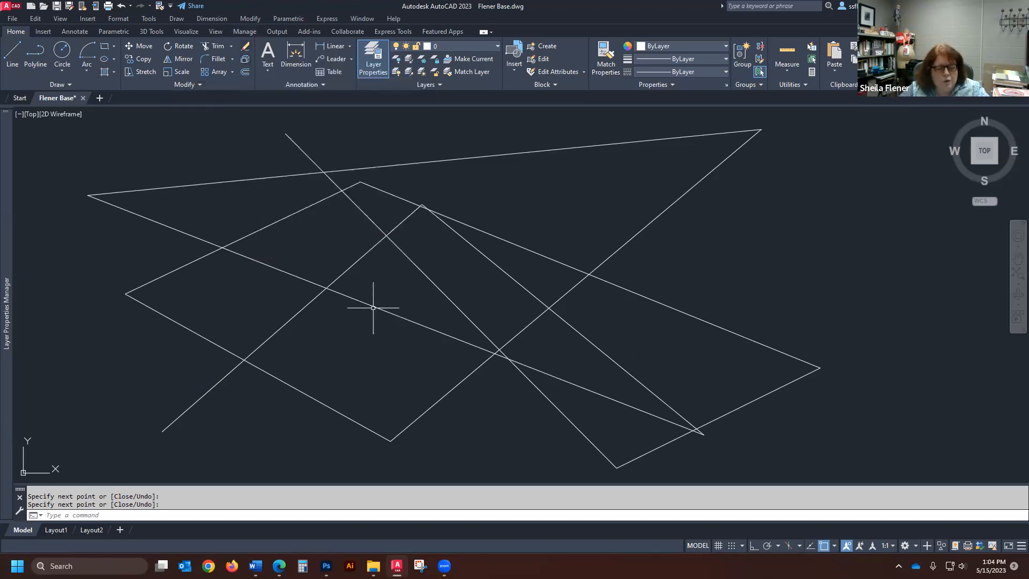
- Erase four individually picked lines: the long uppermost one and the three that slope across the right half of the zigzag
type("e")
key("Return")
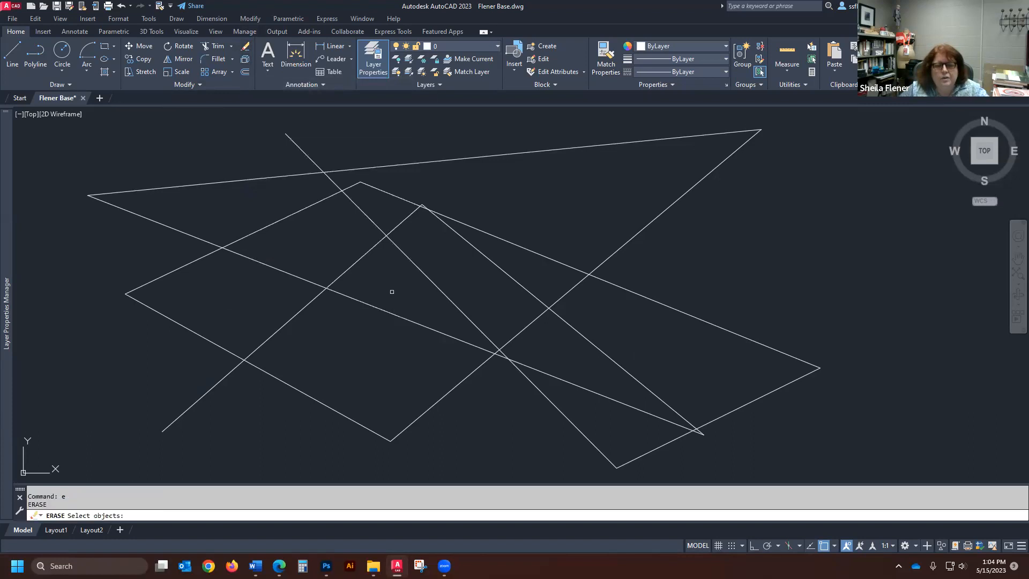
left_click(470, 157)
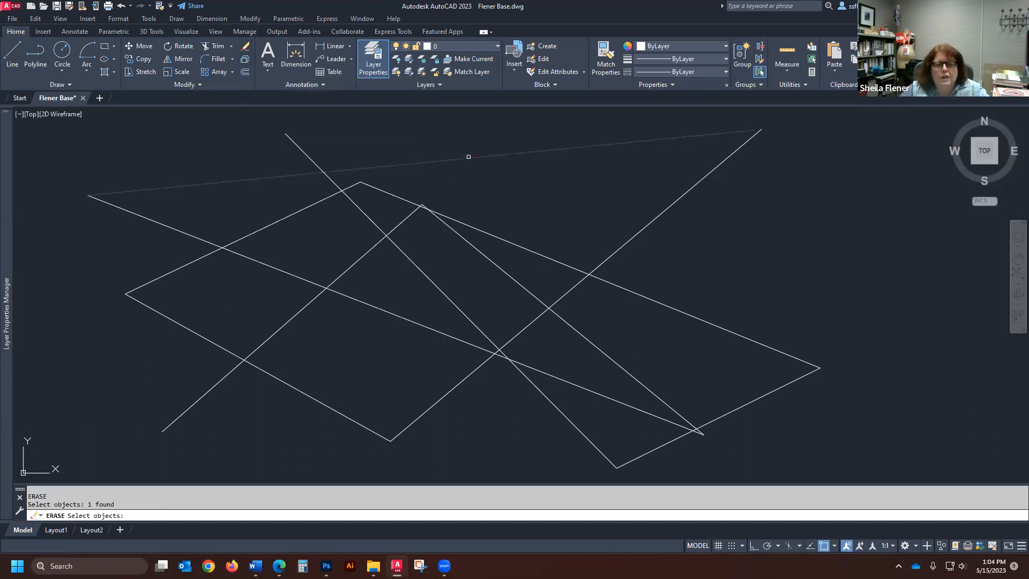
left_click(654, 223)
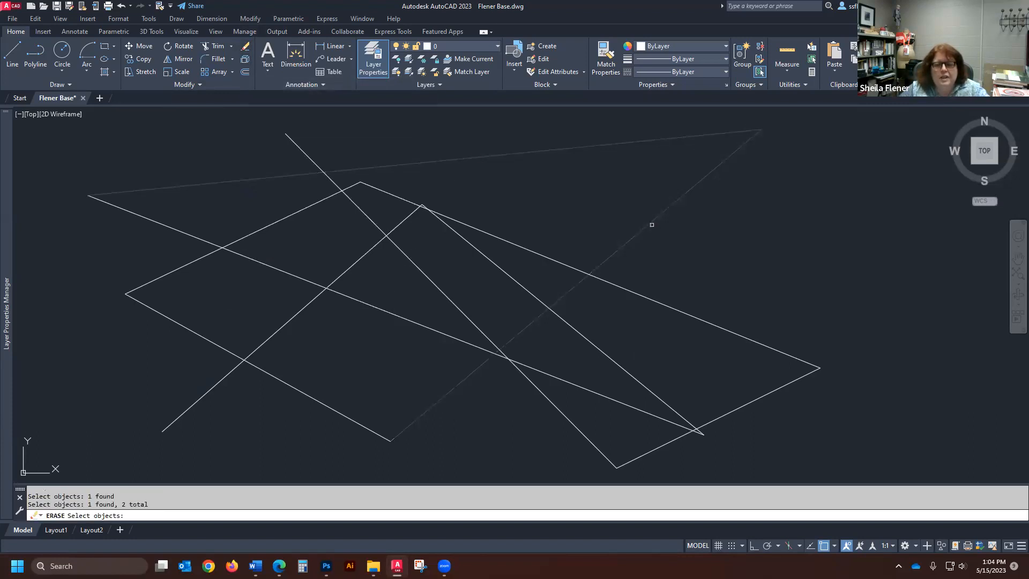
left_click(660, 300)
left_click(649, 308)
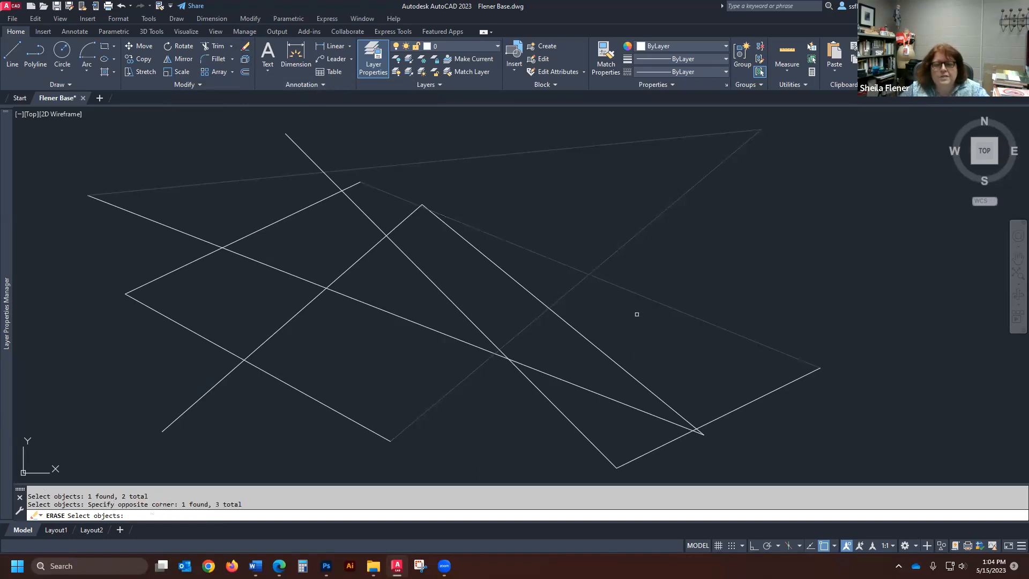
left_click(583, 338)
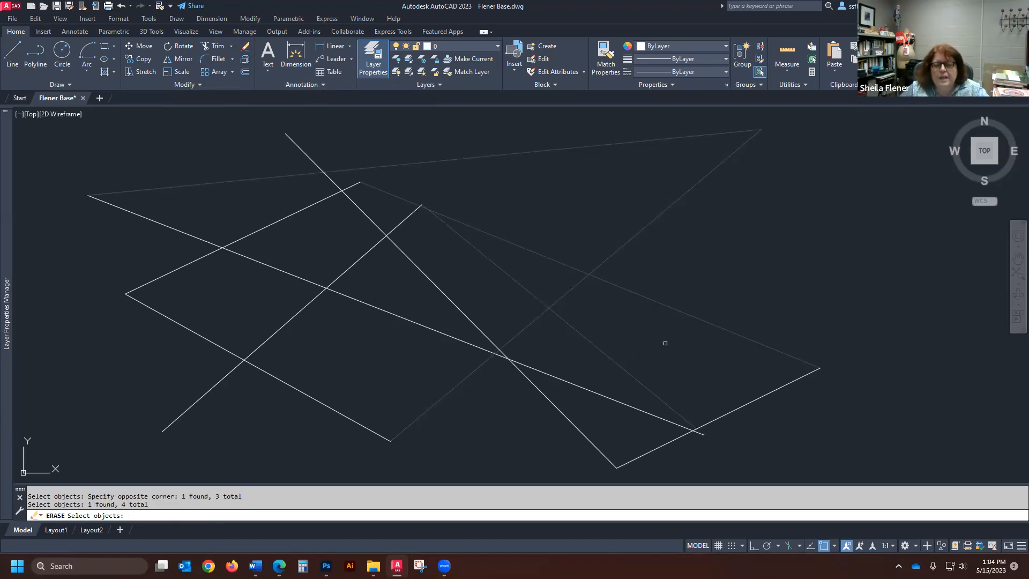
key("Return")
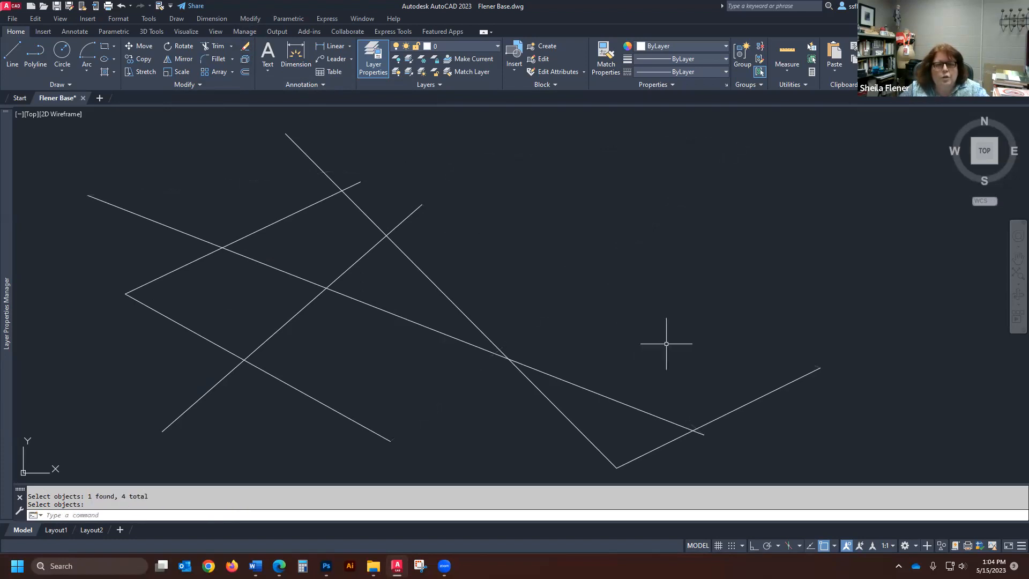
- Erase all six remaining lines with a crossing window, and undo that erase
left_click(246, 48)
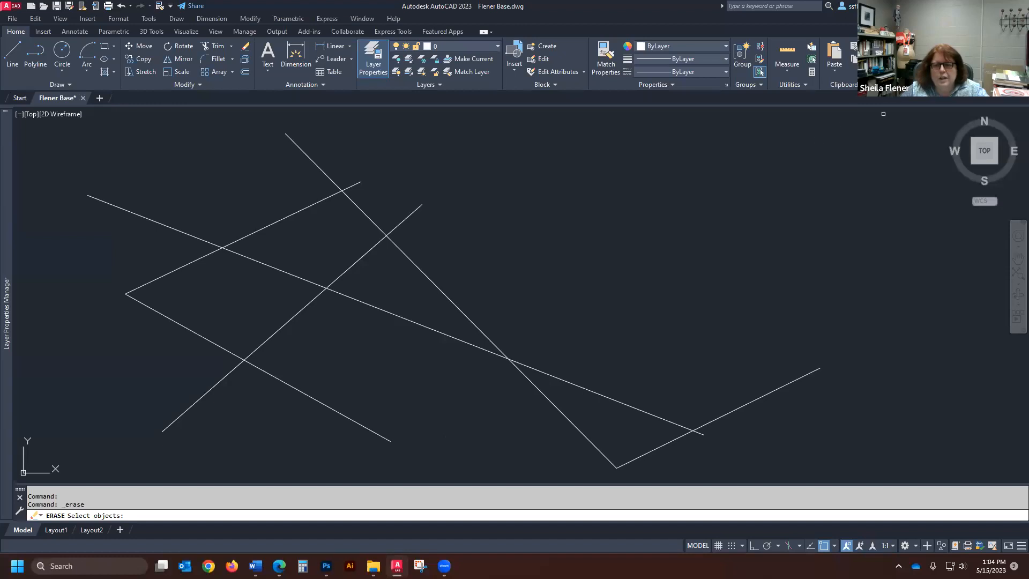
left_click(875, 117)
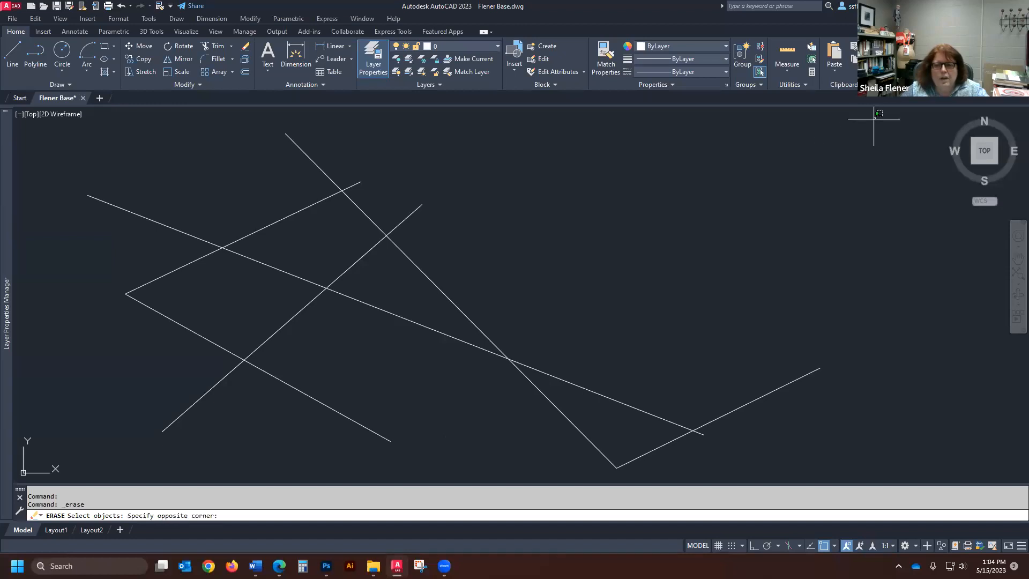
left_click(142, 448)
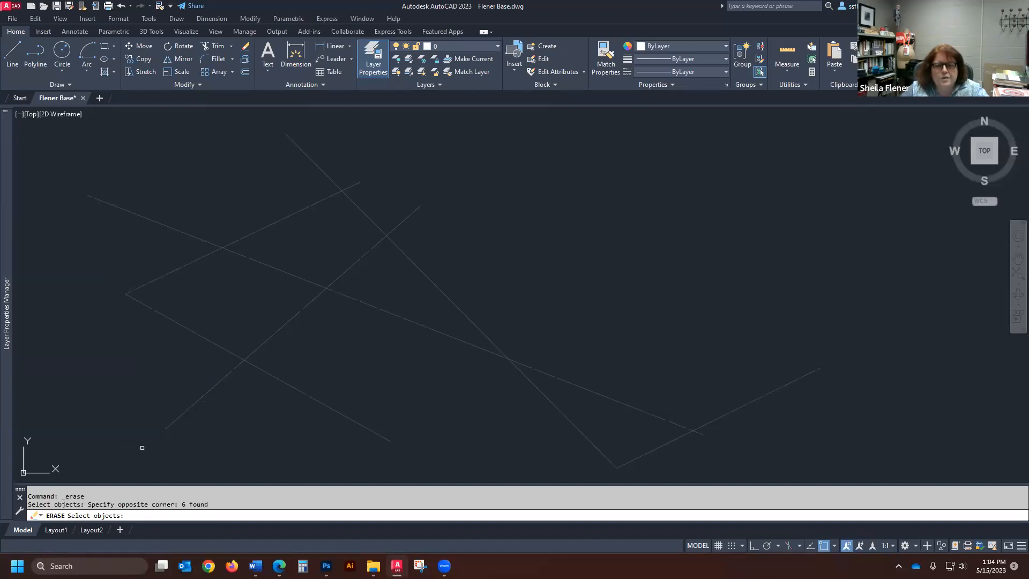
key("Return")
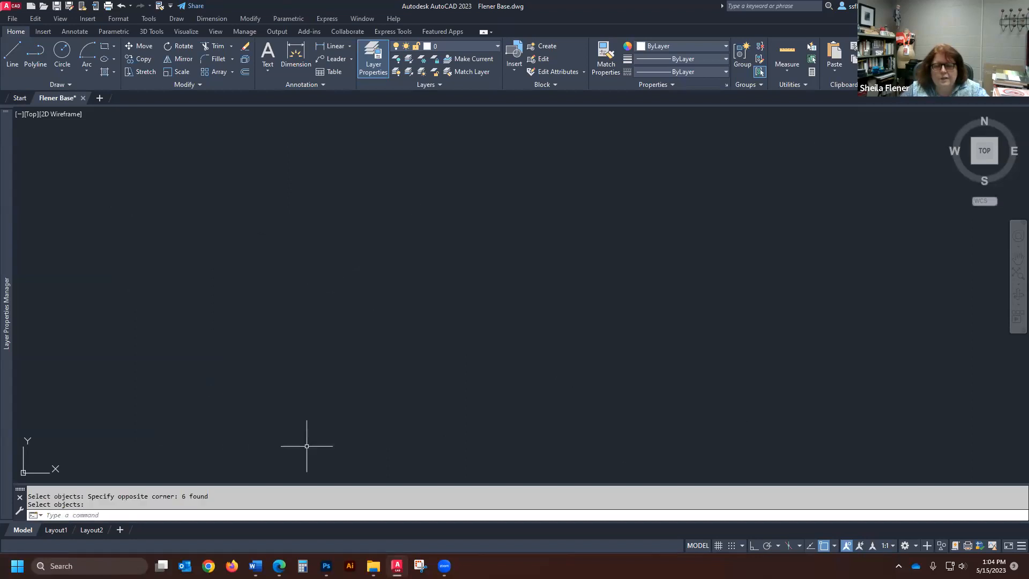
left_click(121, 6)
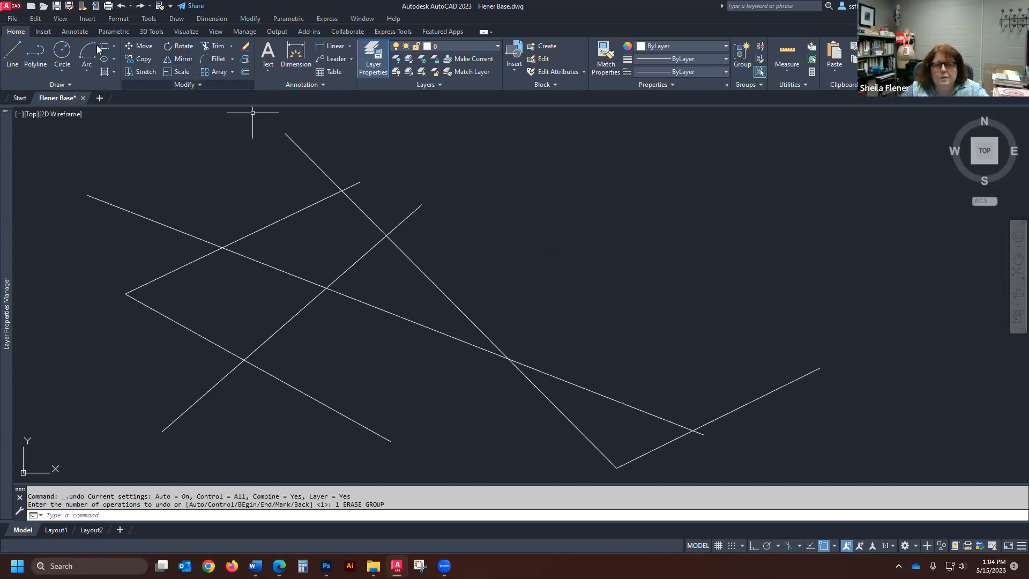
- Erase five lines with an enclosing window selection, leaving out the short line at the lower right that extends beyond it
left_click(246, 47)
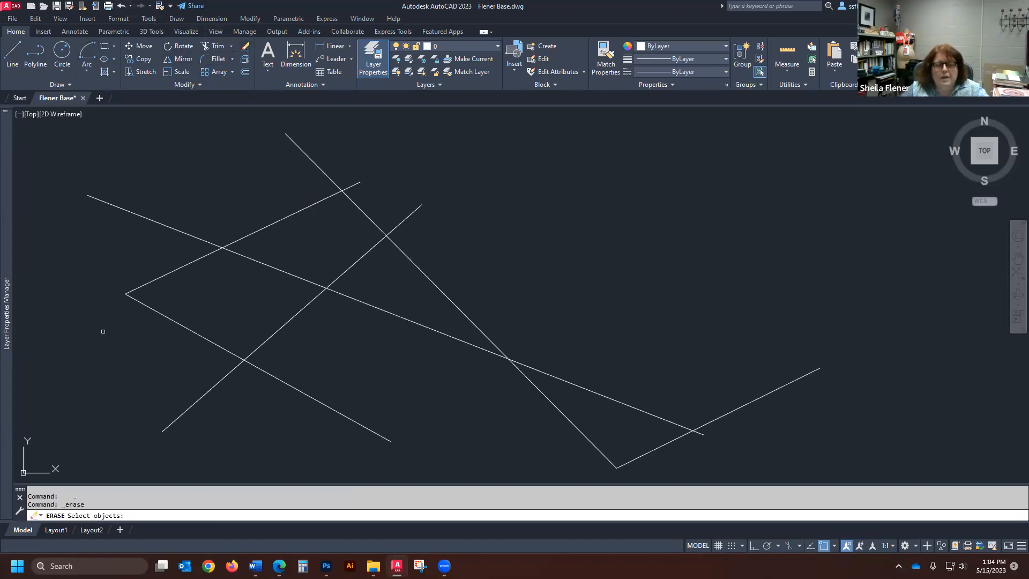
left_click(86, 468)
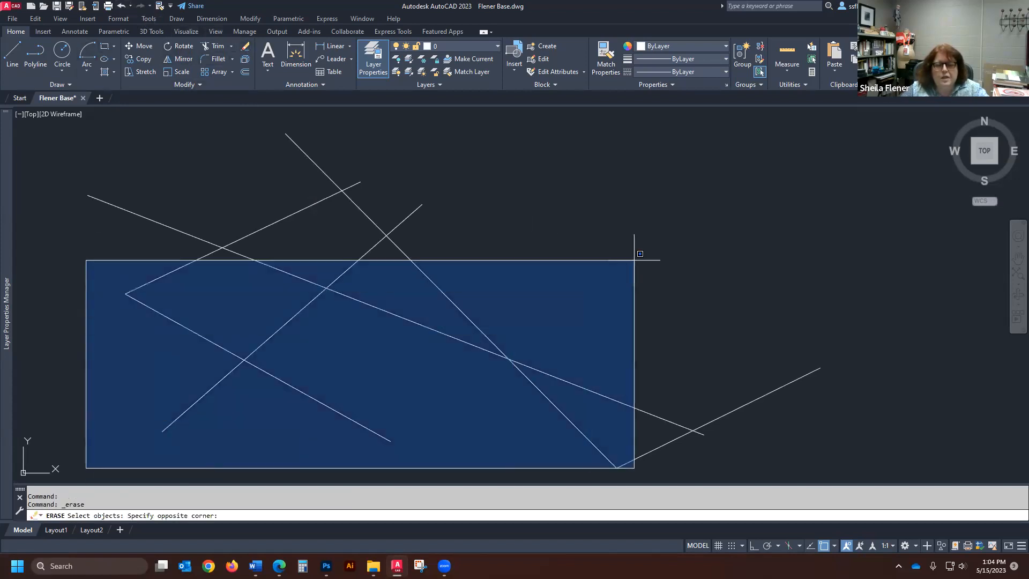
left_click(791, 111)
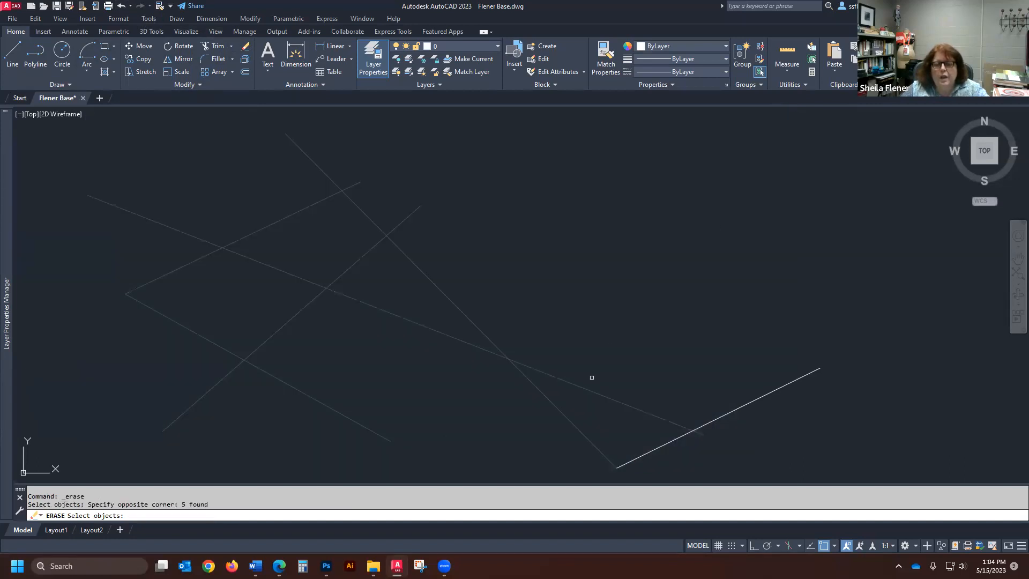
left_click(58, 476)
left_click(718, 121)
key("Return")
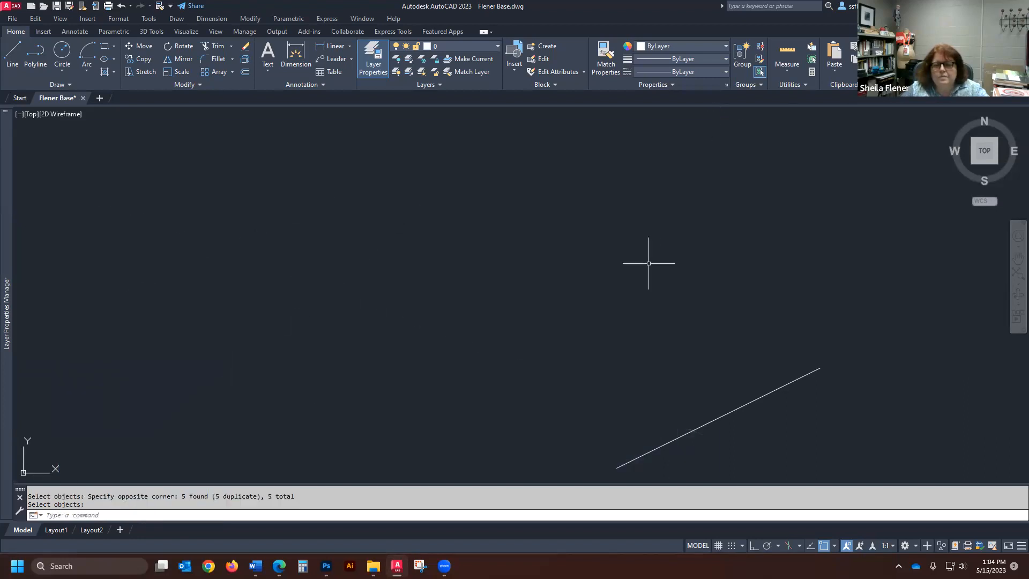
- Try to erase the remaining lower-right line with a crossing window followed by an enclosing window
key("Return")
left_click(914, 115)
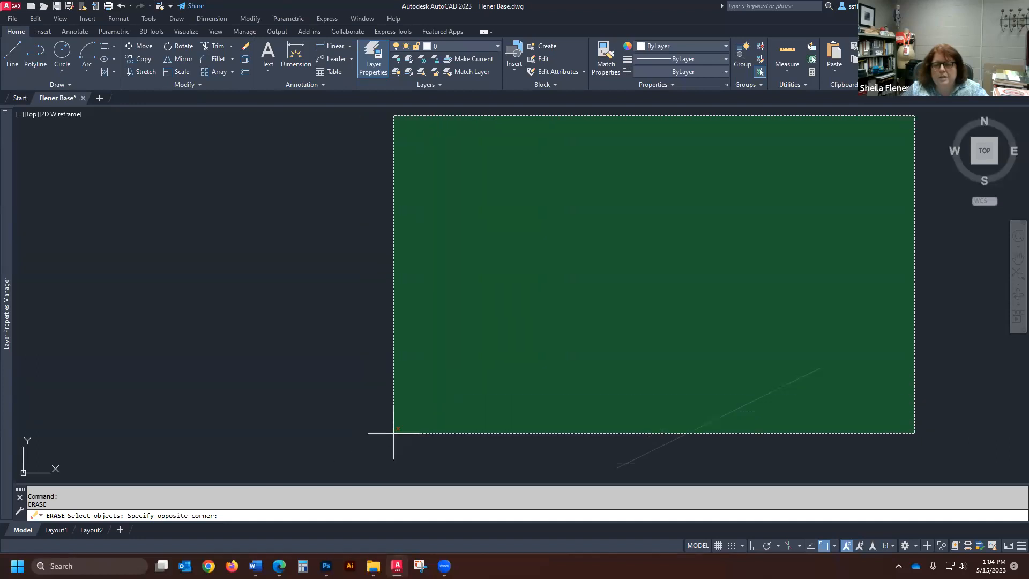
left_click(375, 431)
left_click(114, 478)
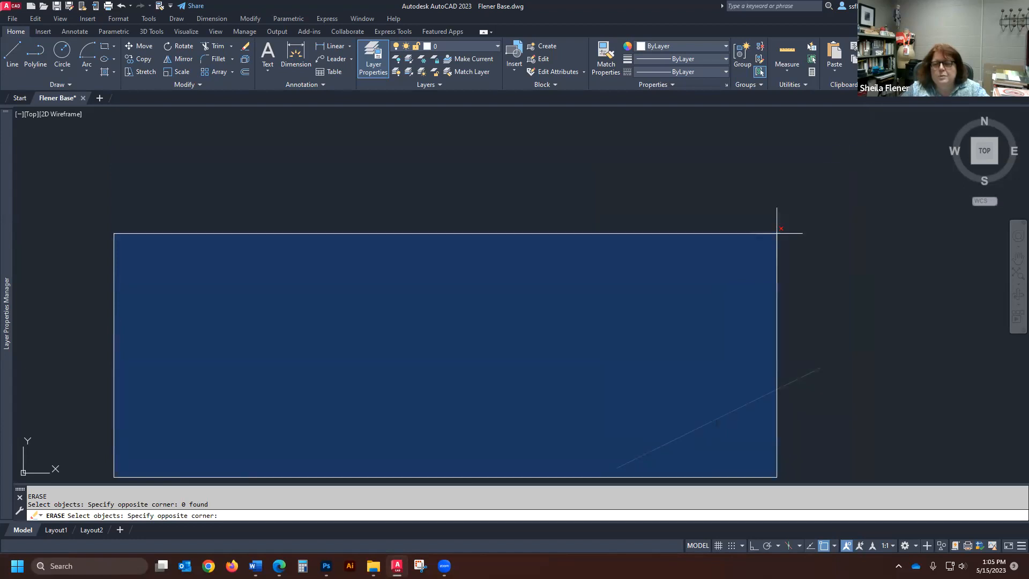
left_click(729, 161)
key("Return")
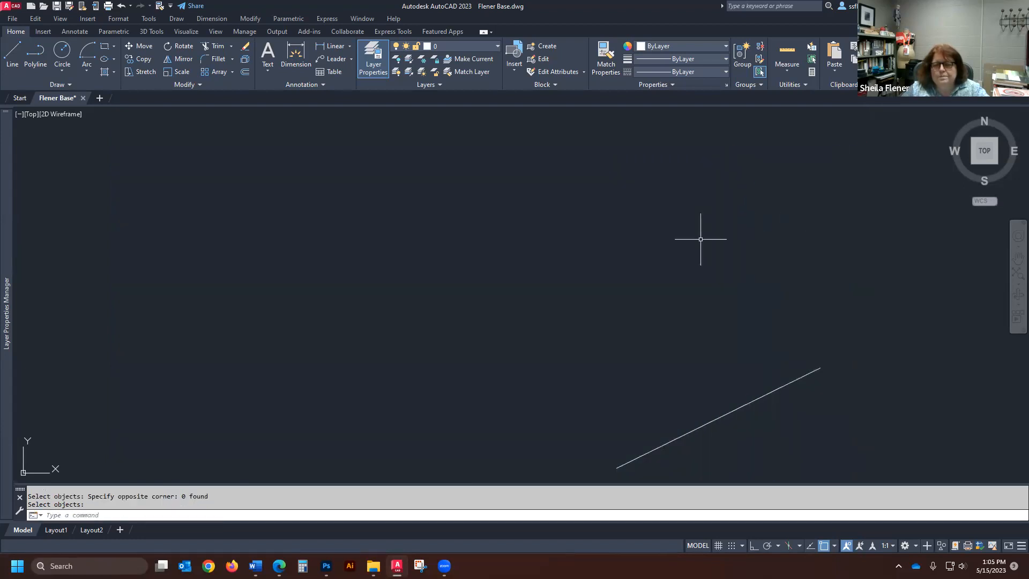
- Erase the lower-right line by picking it directly, and undo the last two erases
key("Return")
left_click(723, 417)
key("Return")
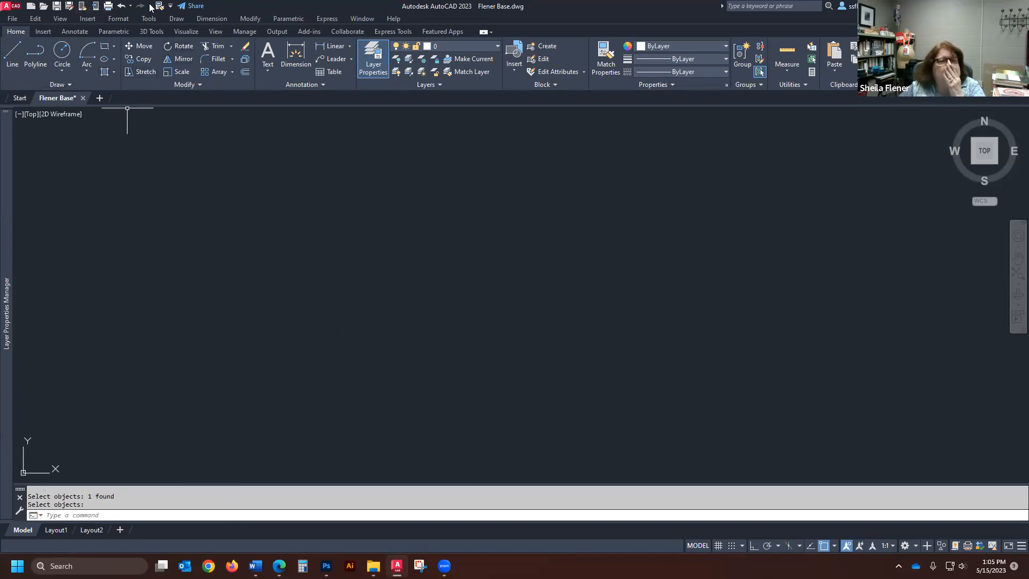
left_click(121, 6)
left_click(121, 6)
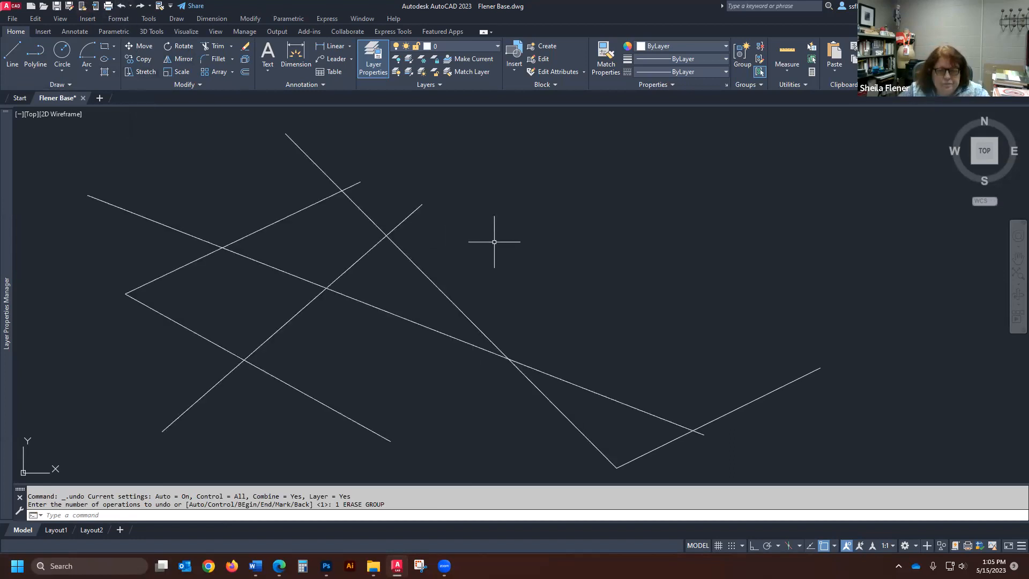
- Erase lines with a crossing window over all six, removing the three long lines that cross one another from the selection
left_click(245, 47)
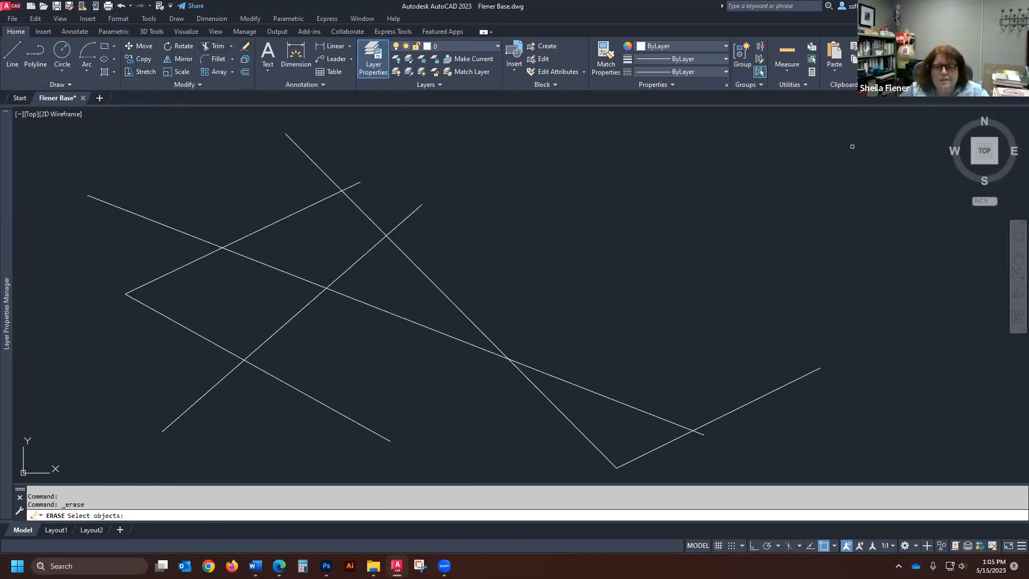
left_click(873, 120)
left_click(99, 442)
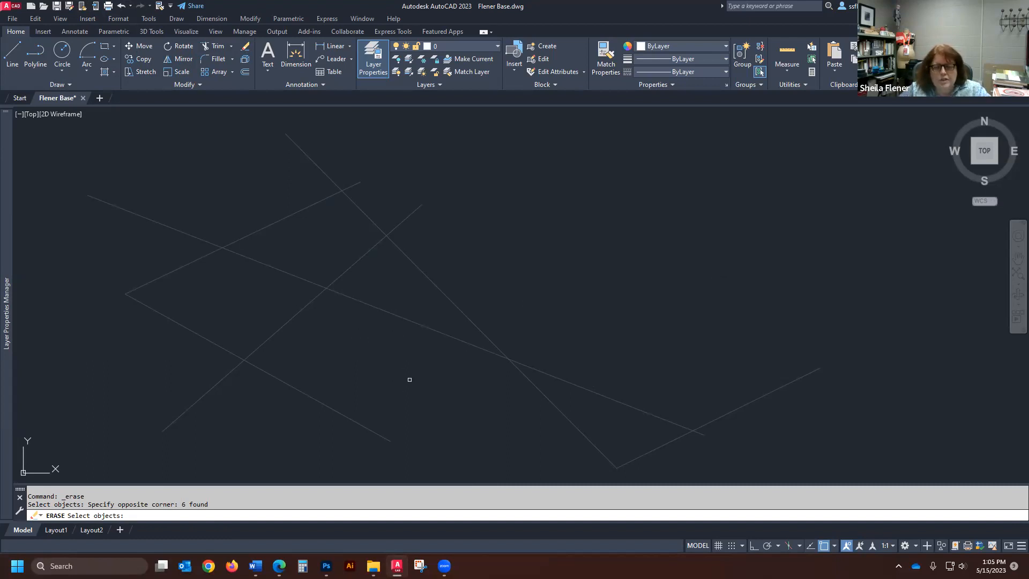
left_click(431, 330, "shift")
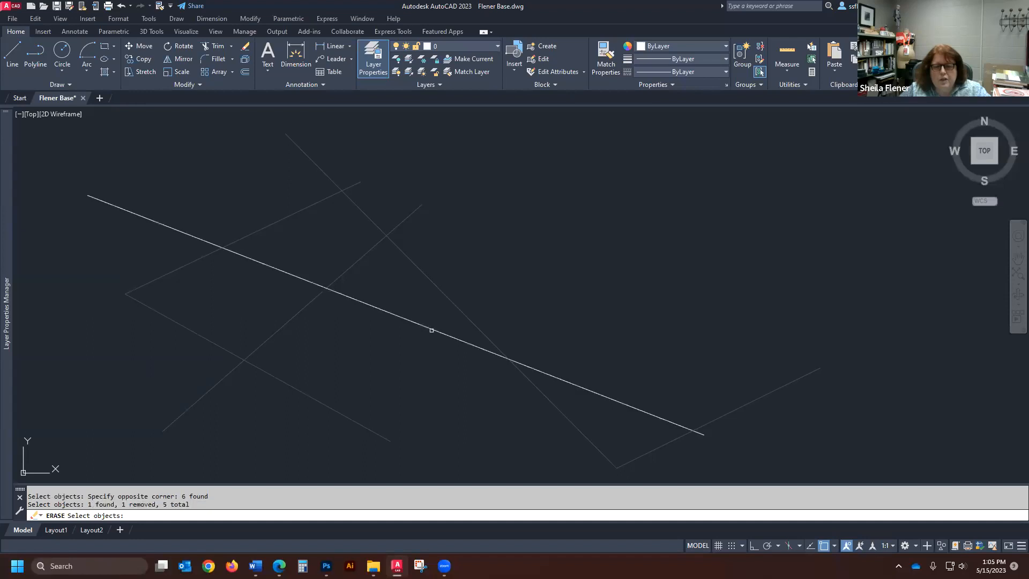
left_click(457, 294, "shift")
left_click(444, 306, "shift")
left_click(360, 257, "shift")
key("Return")
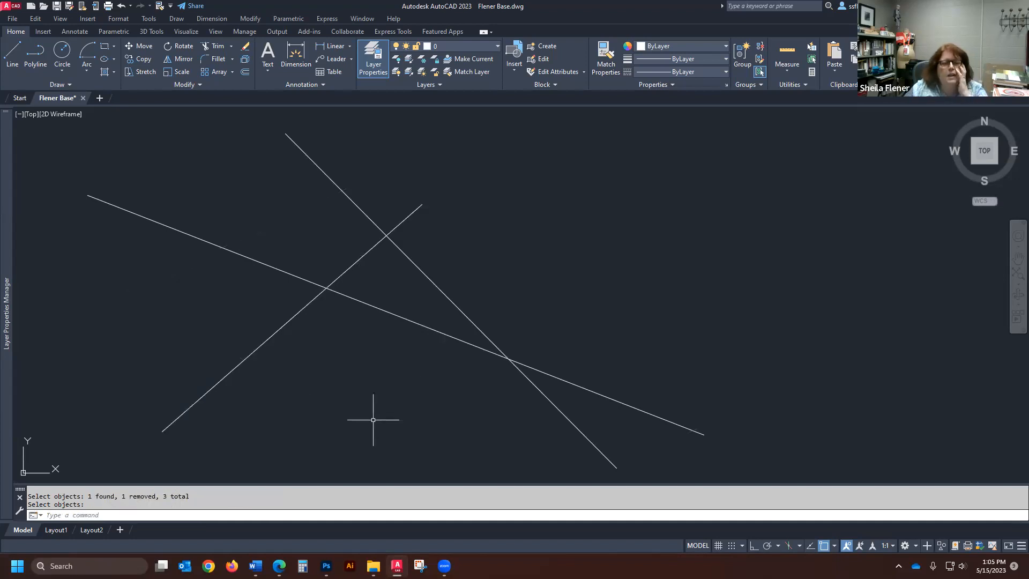
- Erase the three remaining long lines by sweeping a crossing lasso over all of them
key("Return")
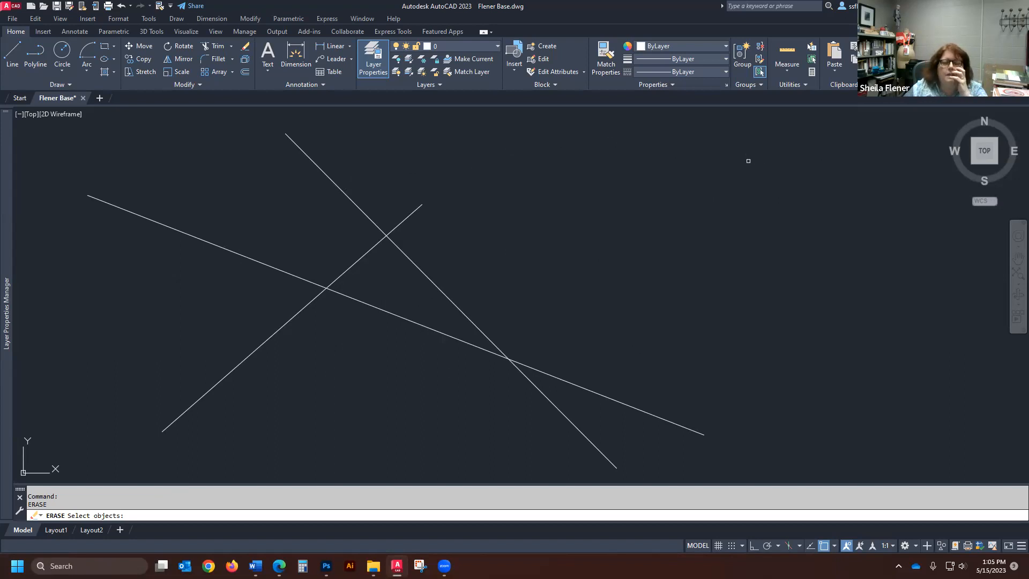
left_click(729, 130)
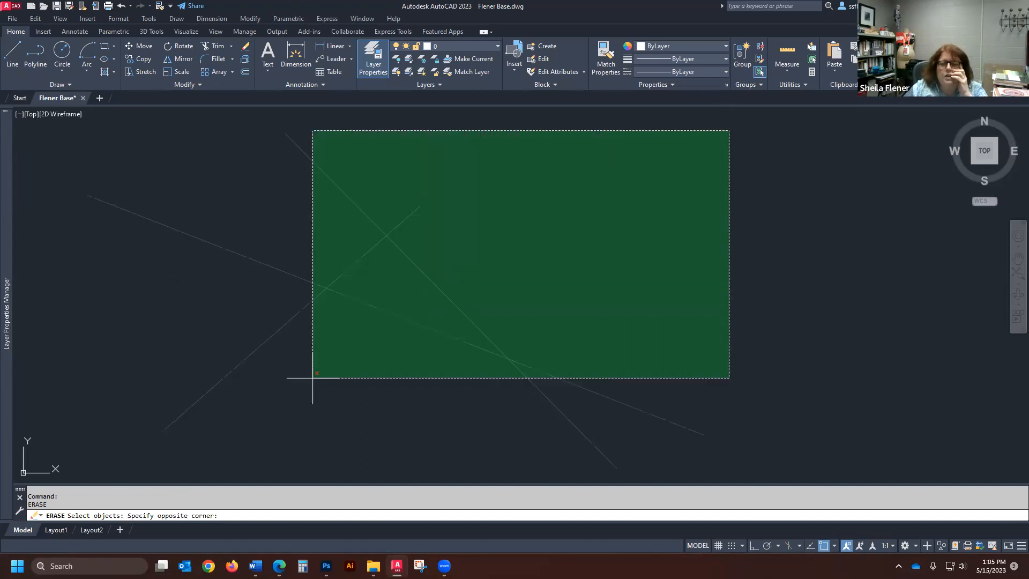
left_click(718, 209)
left_click_drag(730, 134, 506, 221)
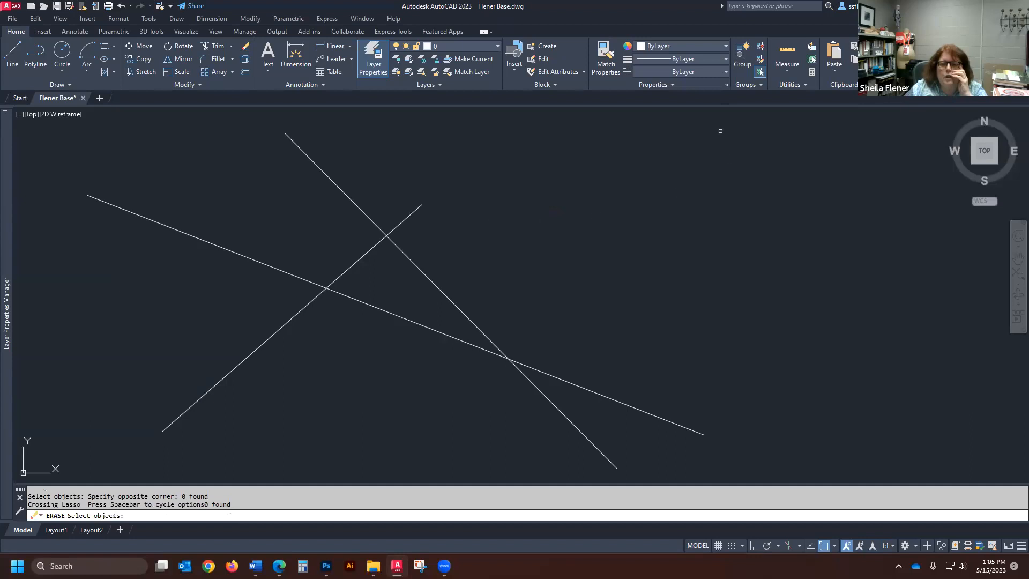
mouse_move(721, 131)
left_mouse_down()
mouse_move(344, 298)
mouse_move(141, 375)
mouse_move(722, 168)
mouse_move(646, 410)
mouse_move(429, 419)
mouse_move(317, 411)
left_mouse_up()
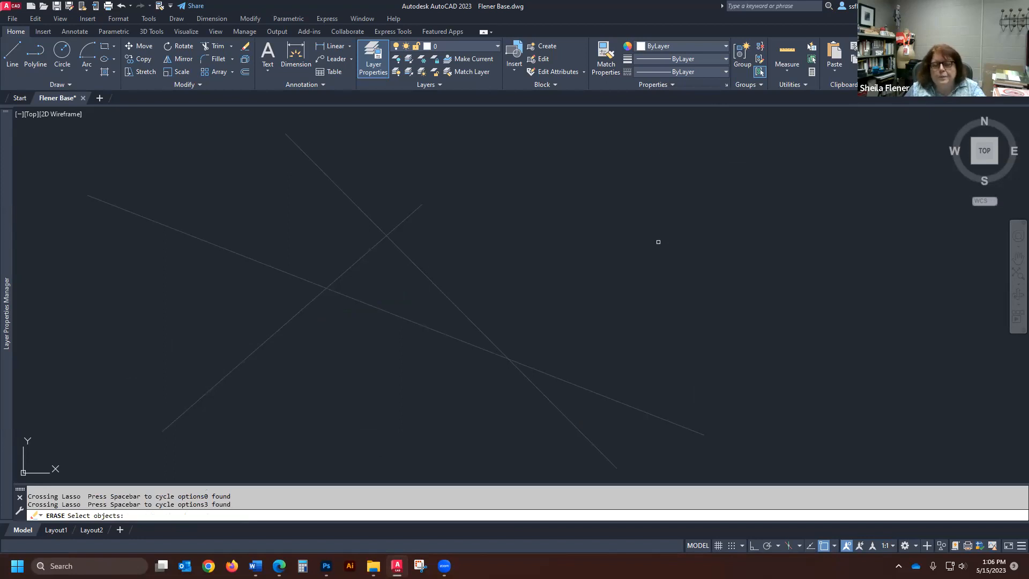
key("Return")
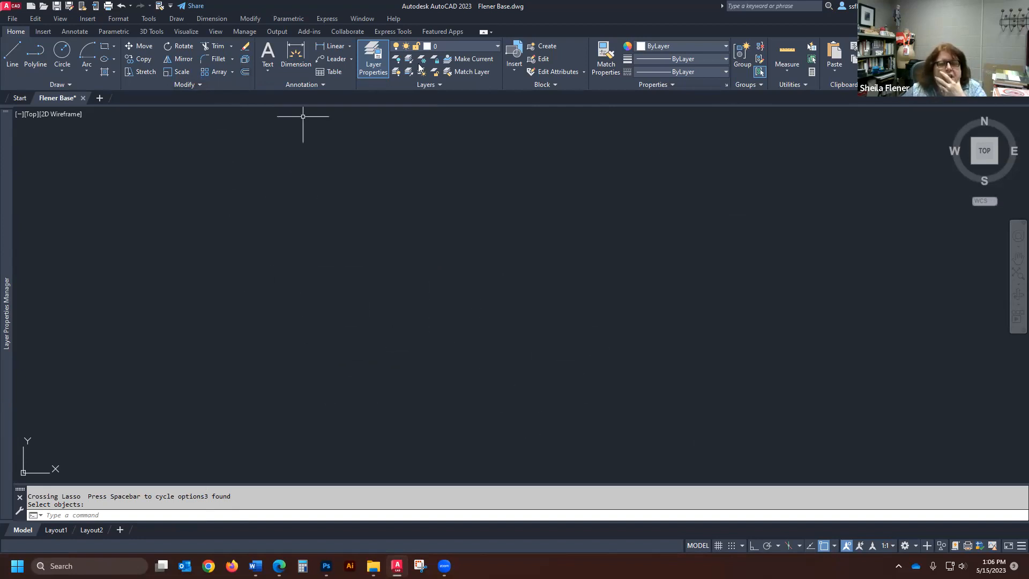
- Make A-Wall-Ext the current layer and, with ortho turned on, draw a 36-inch vertical line upward
left_click(497, 49)
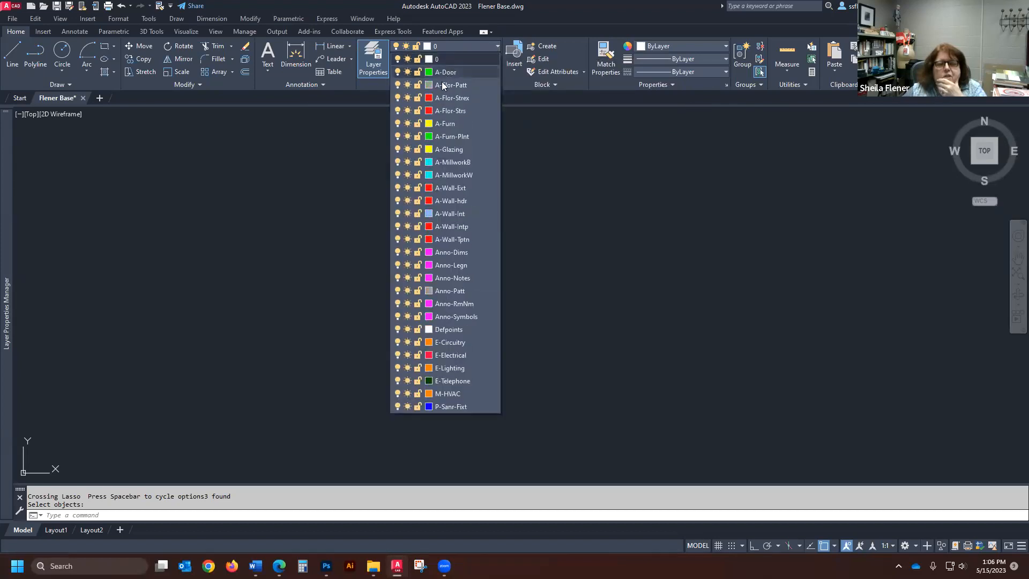
left_click(452, 188)
mouse_move(6, 313)
left_click(13, 51)
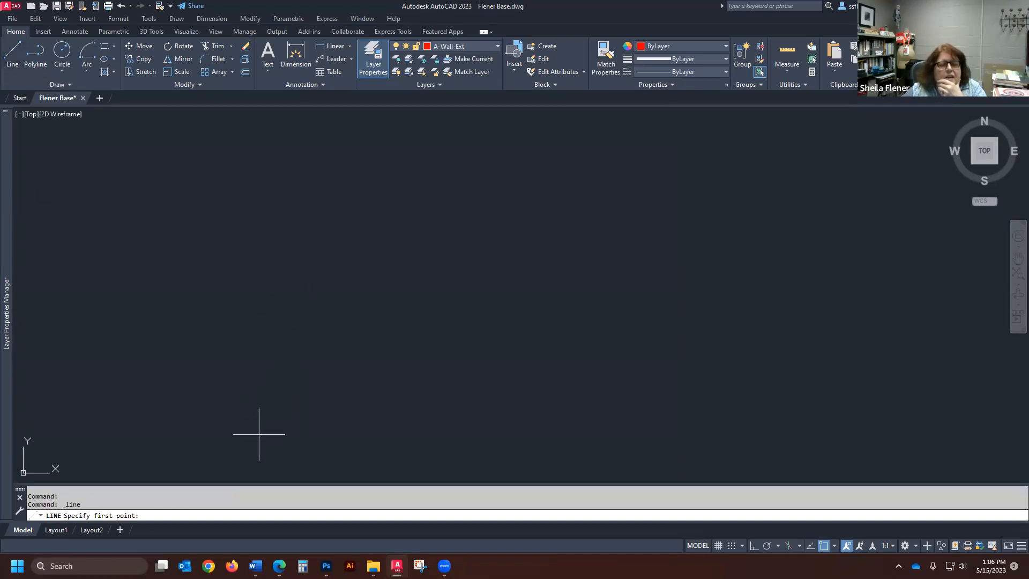
left_click(259, 434)
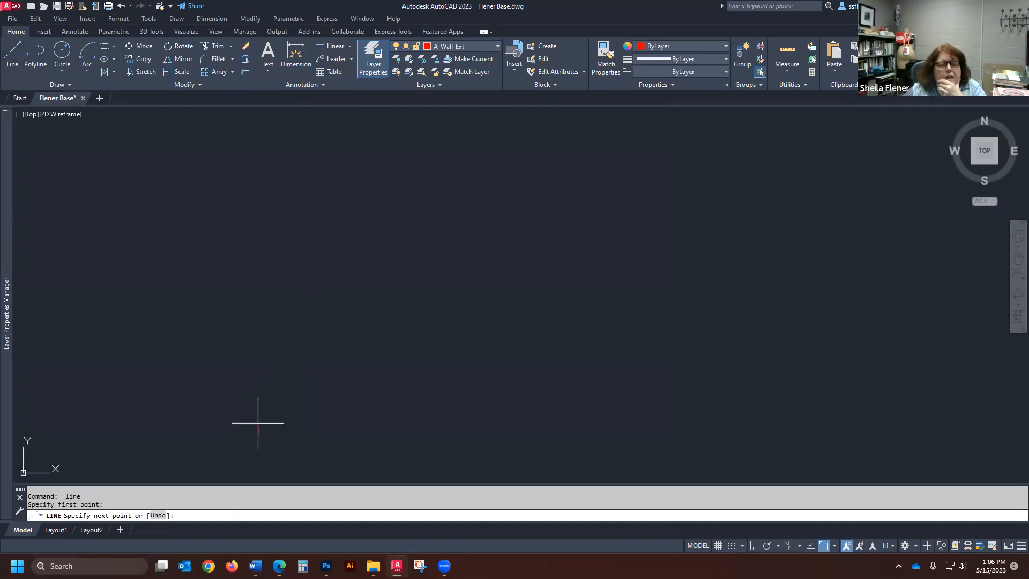
left_click(754, 547)
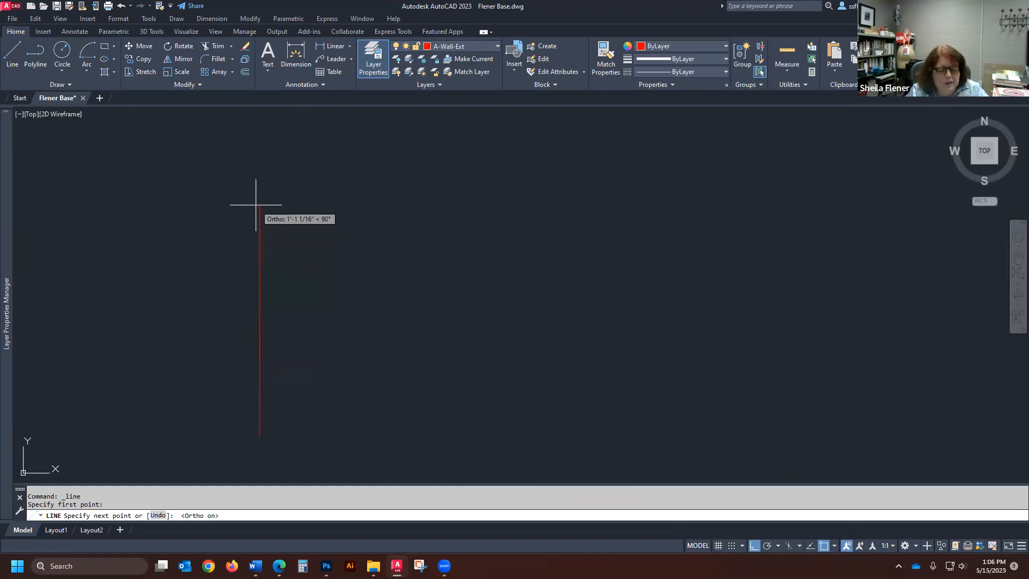
key("Return")
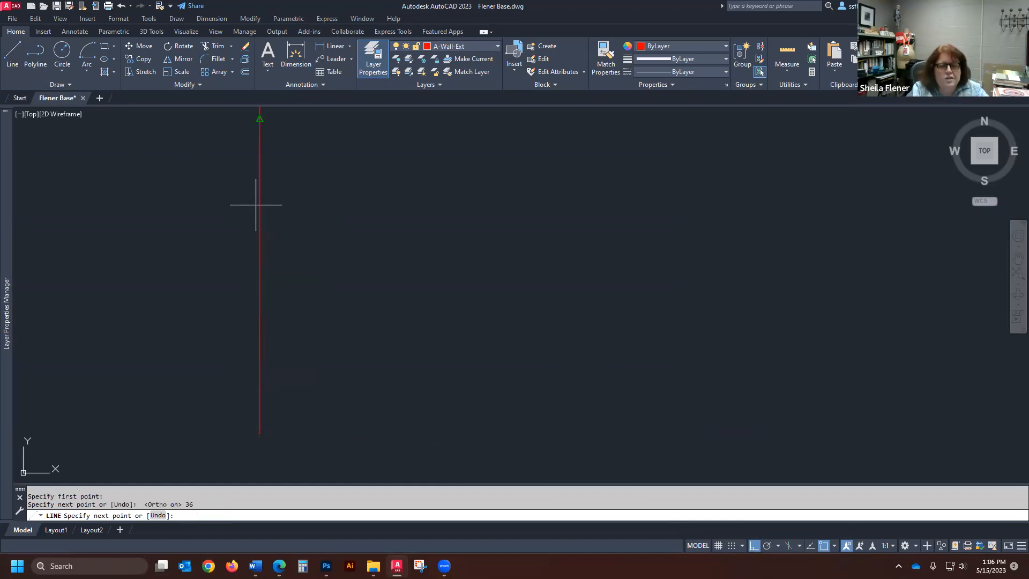
key("Return")
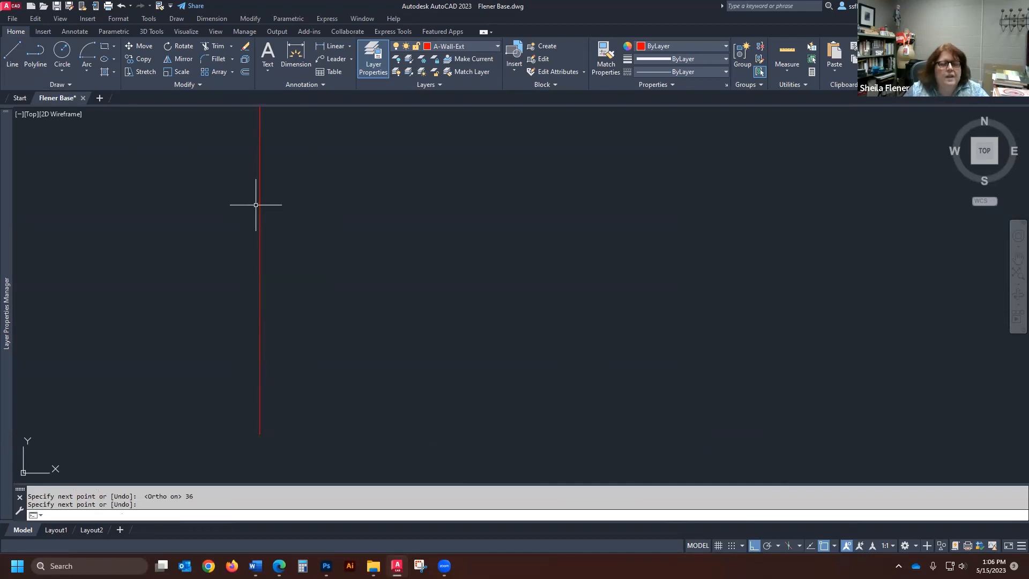
- Offset the red vertical line 5 inches to its right
scroll(313, 338, "down", 1)
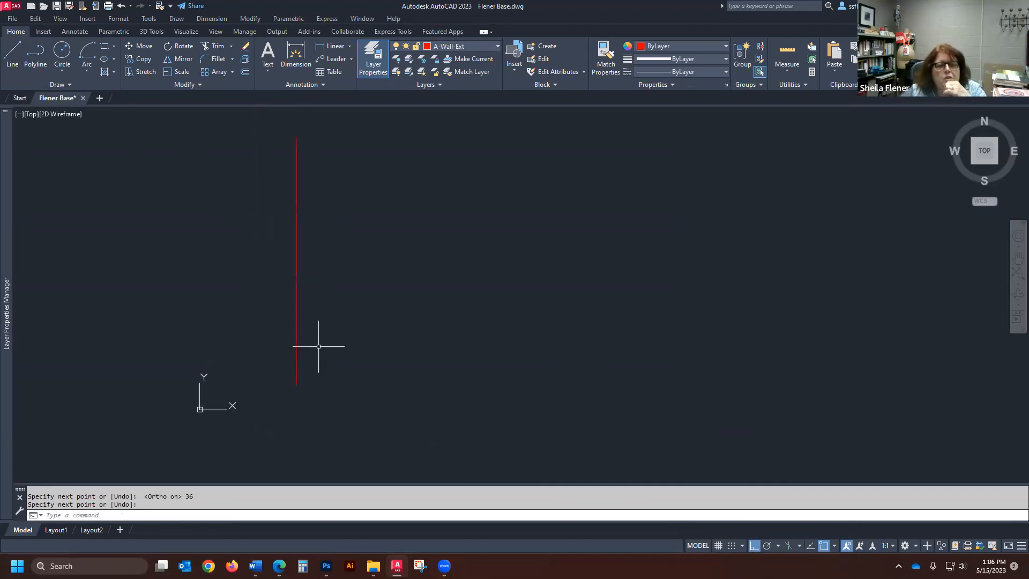
scroll(296, 309, "down", 1)
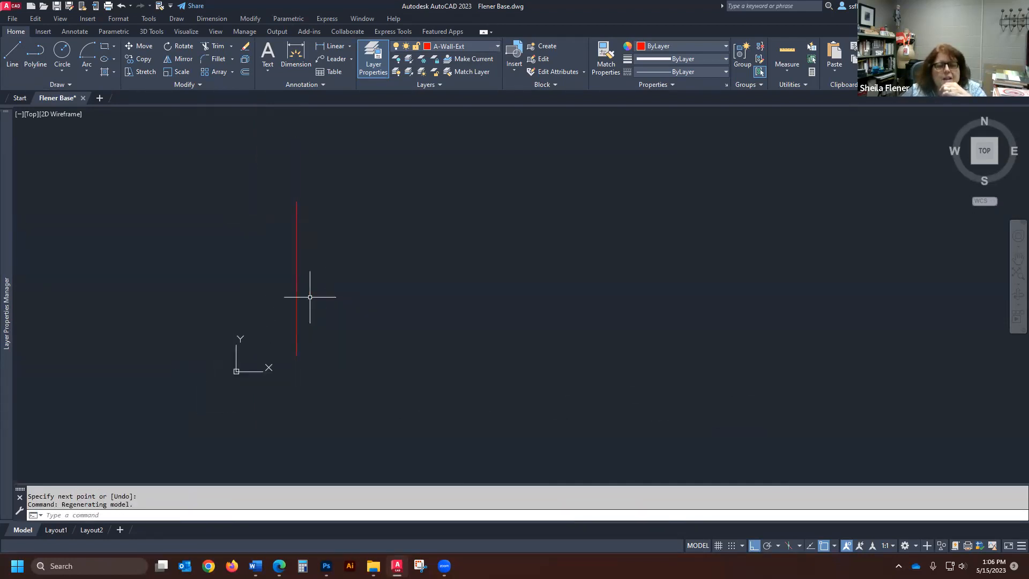
scroll(417, 264, "up", 5)
scroll(417, 264, "down", 2)
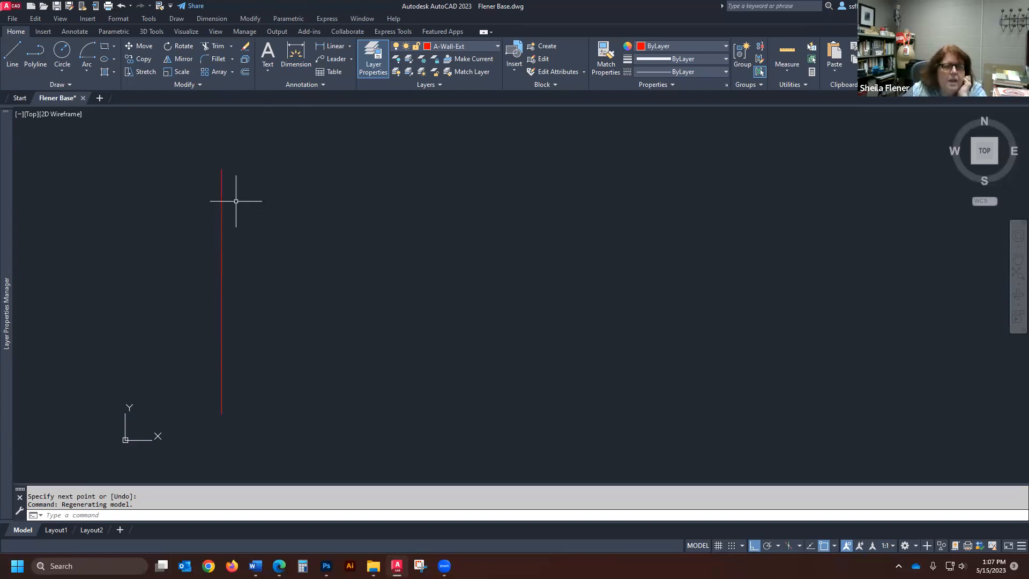
left_click(245, 73)
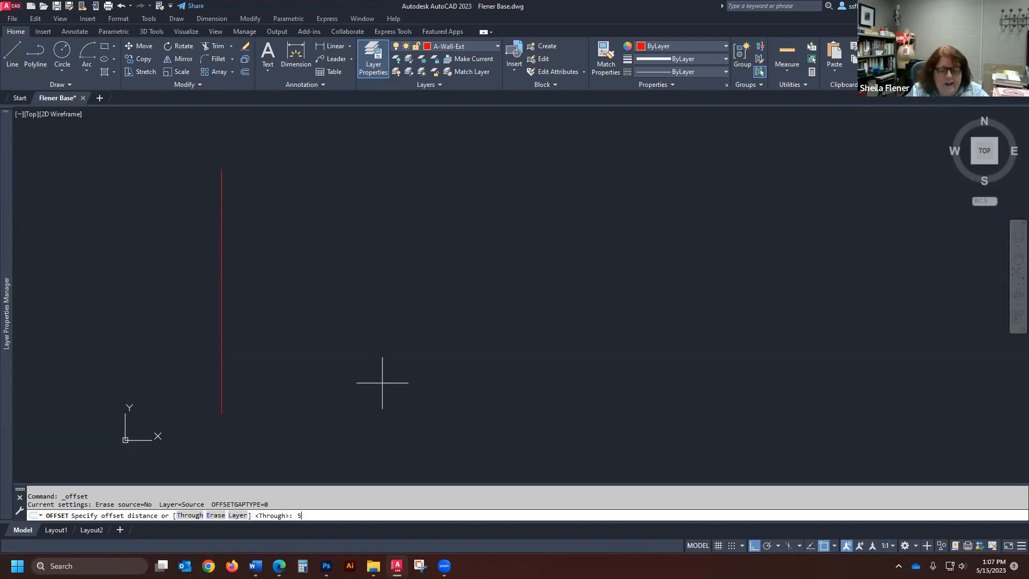
key("Return")
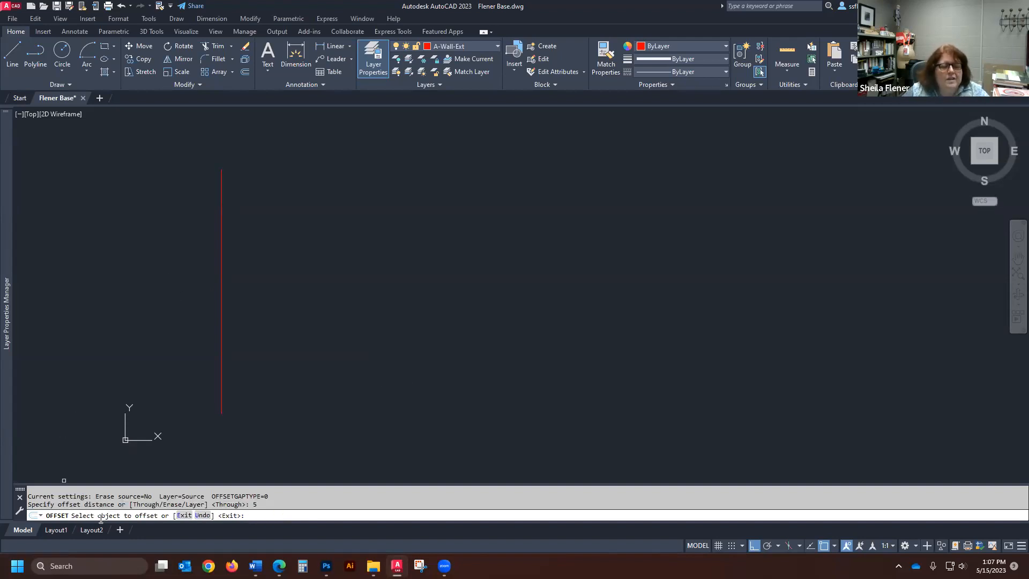
left_click(221, 296)
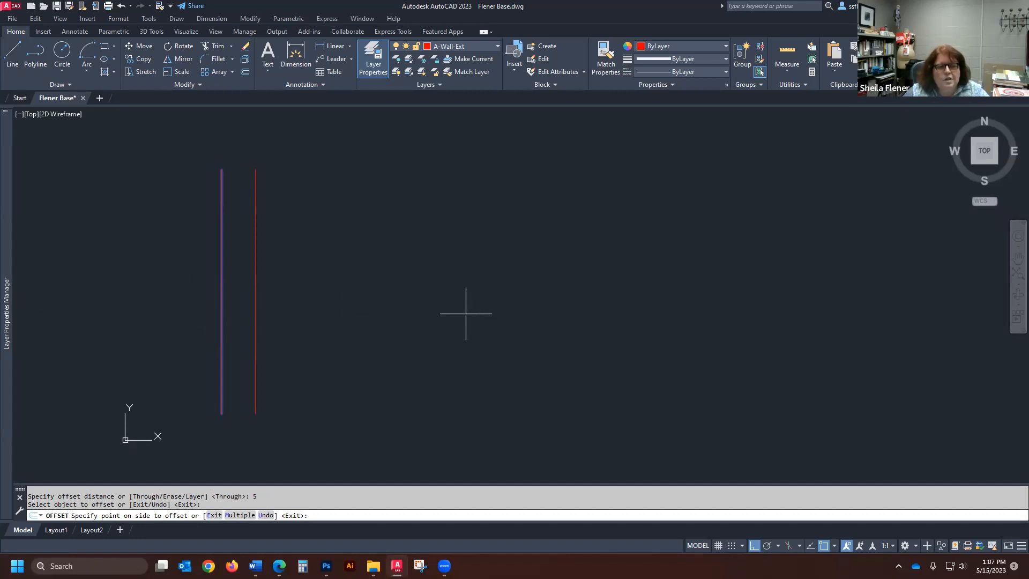
left_click(386, 332)
key("Return")
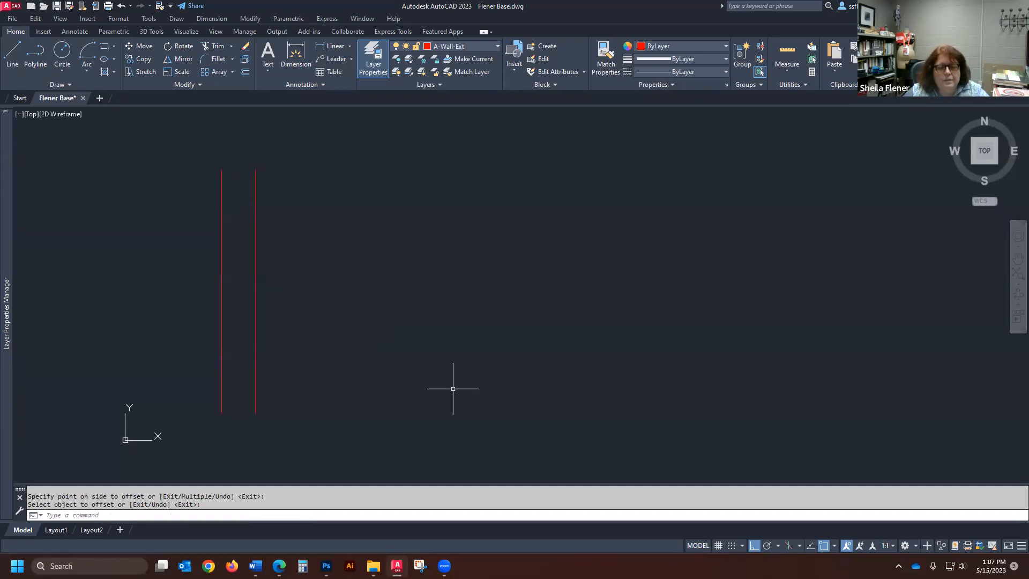
- Make A-Door the current layer and draw a freehand-length vertical line to the right of the two red lines
left_click(493, 47)
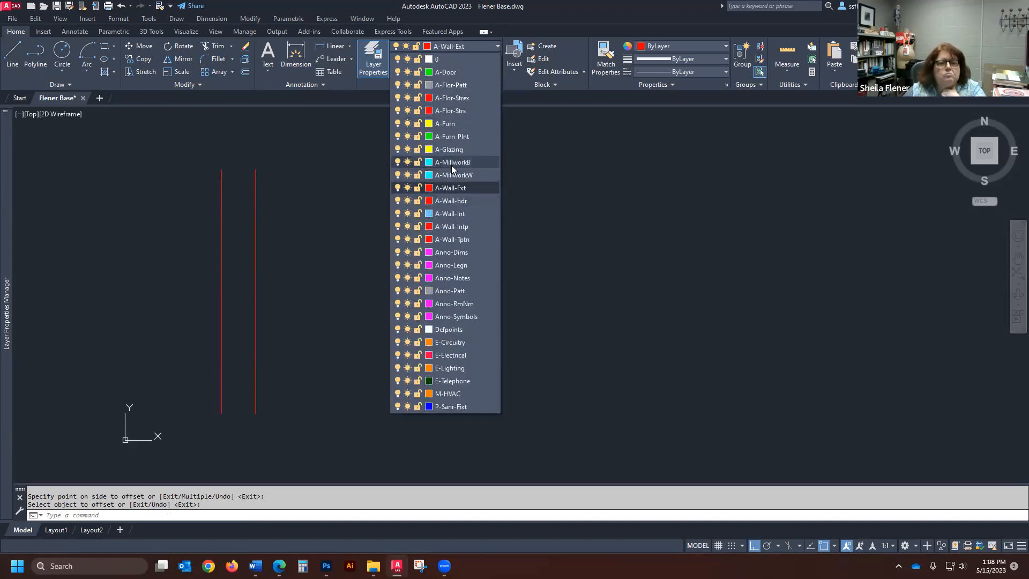
left_click(448, 73)
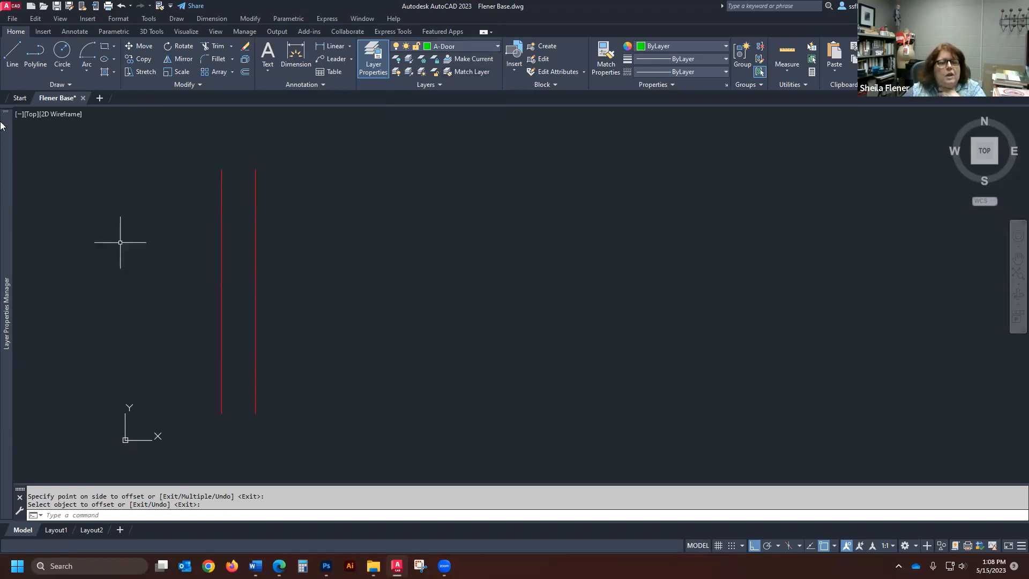
left_click(11, 54)
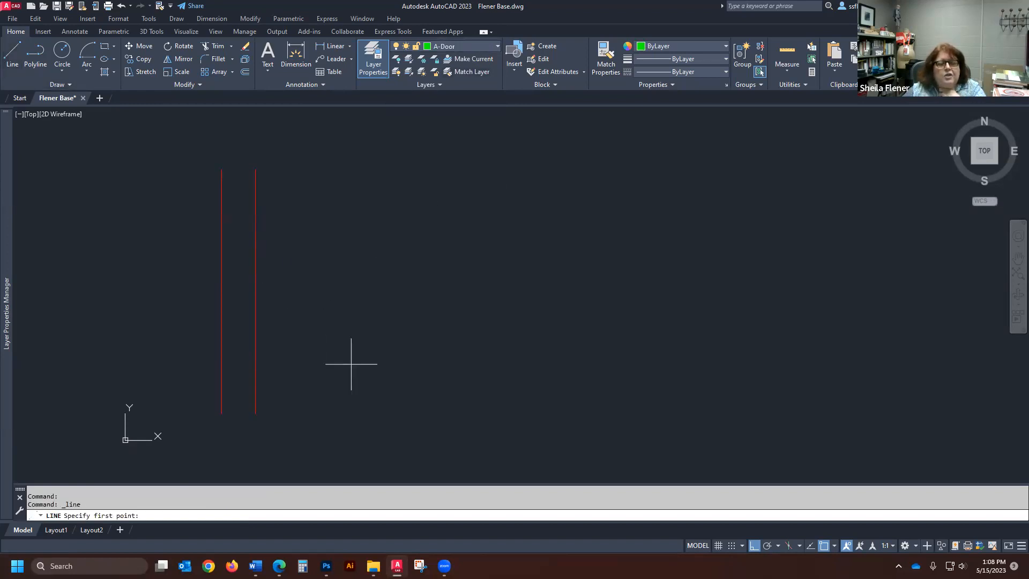
left_click(387, 411)
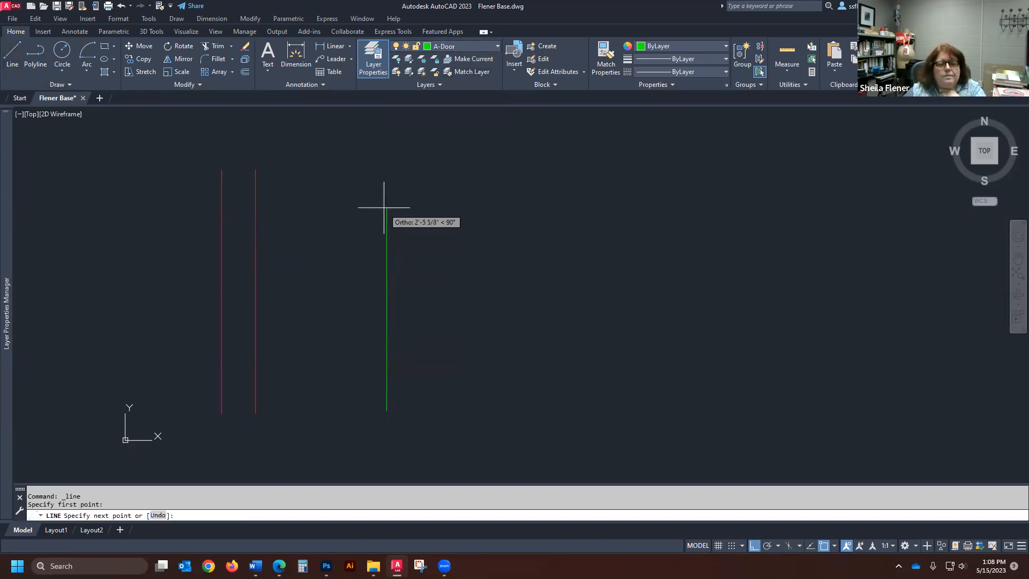
left_click(386, 158)
key("Return")
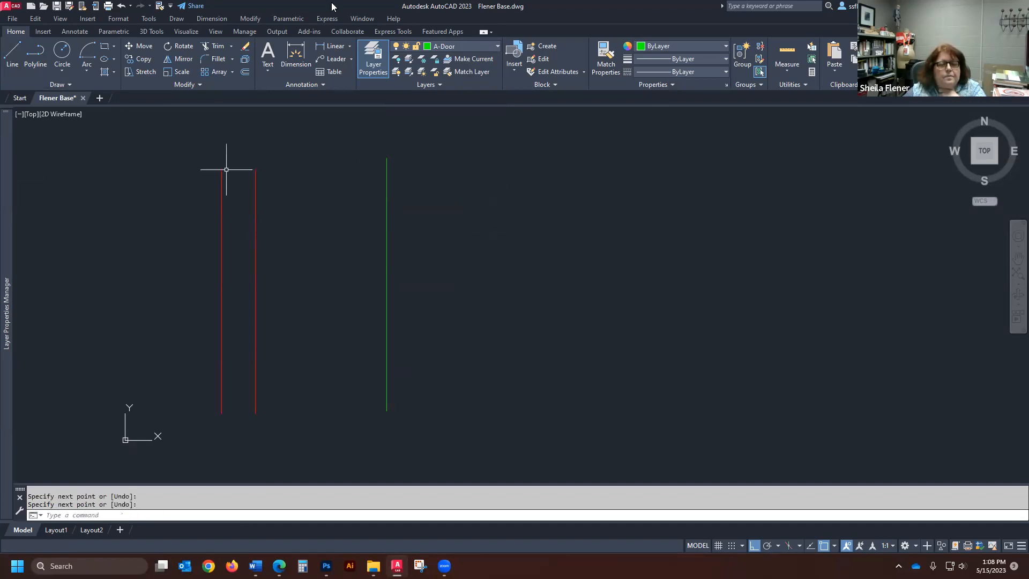
- Offset the green vertical line to its left, keeping the 5-inch distance
left_click(245, 71)
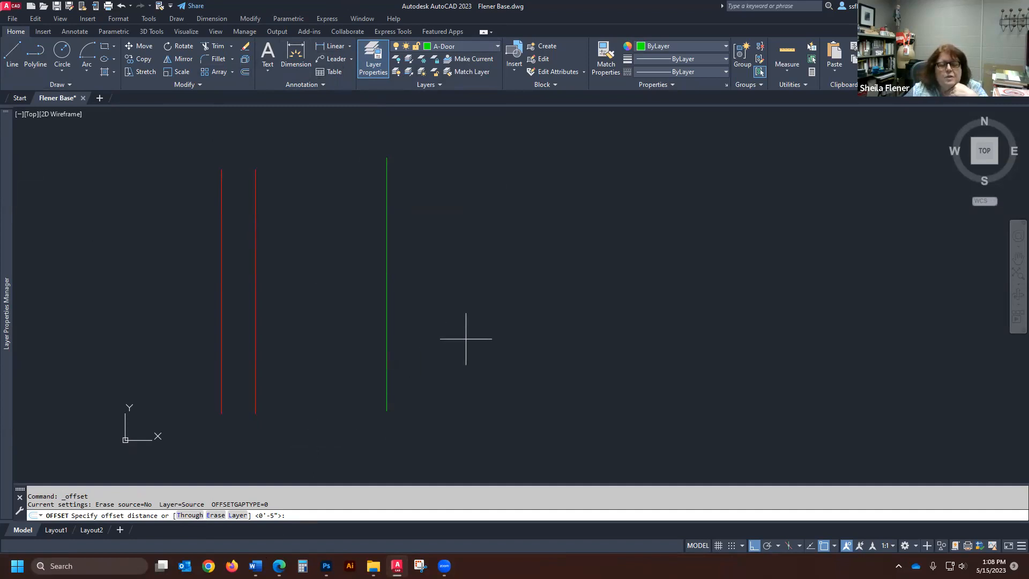
key("Return")
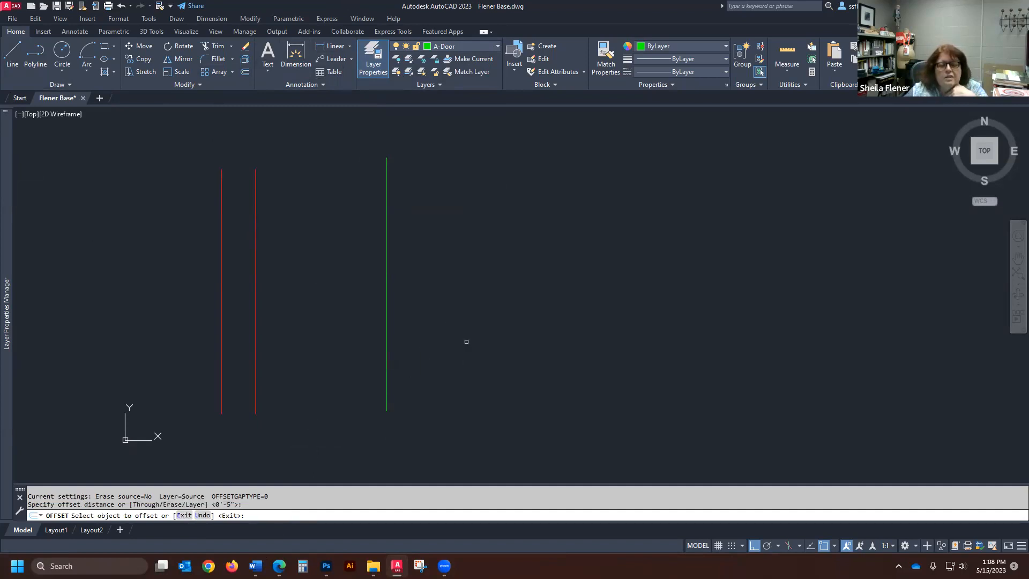
left_click(386, 320)
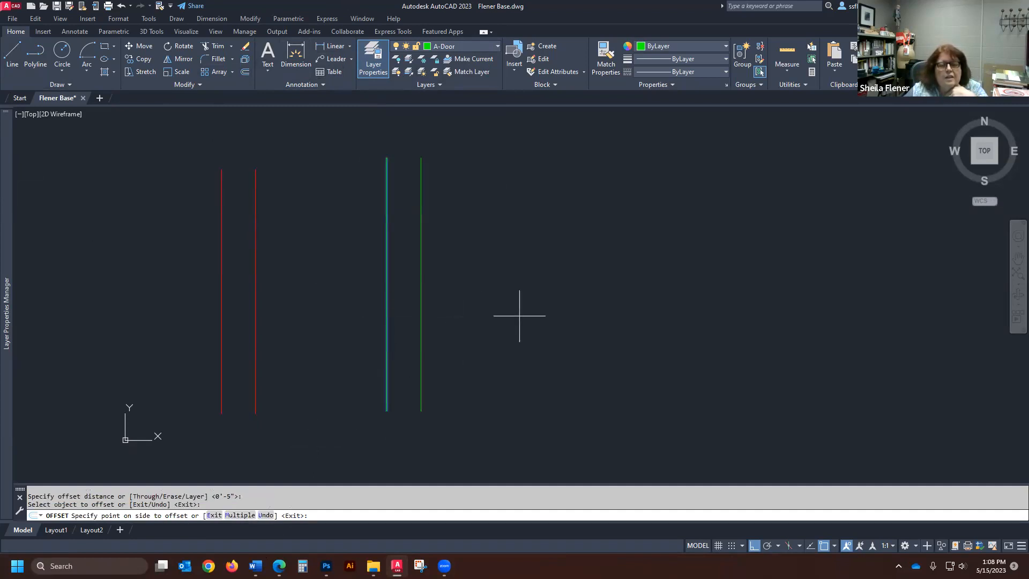
left_click(317, 316)
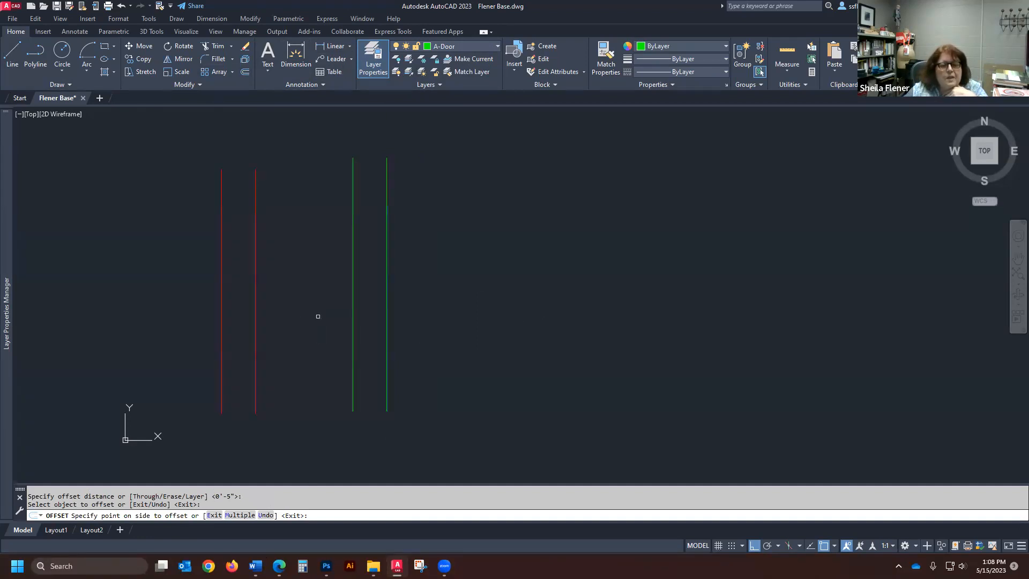
key("Return")
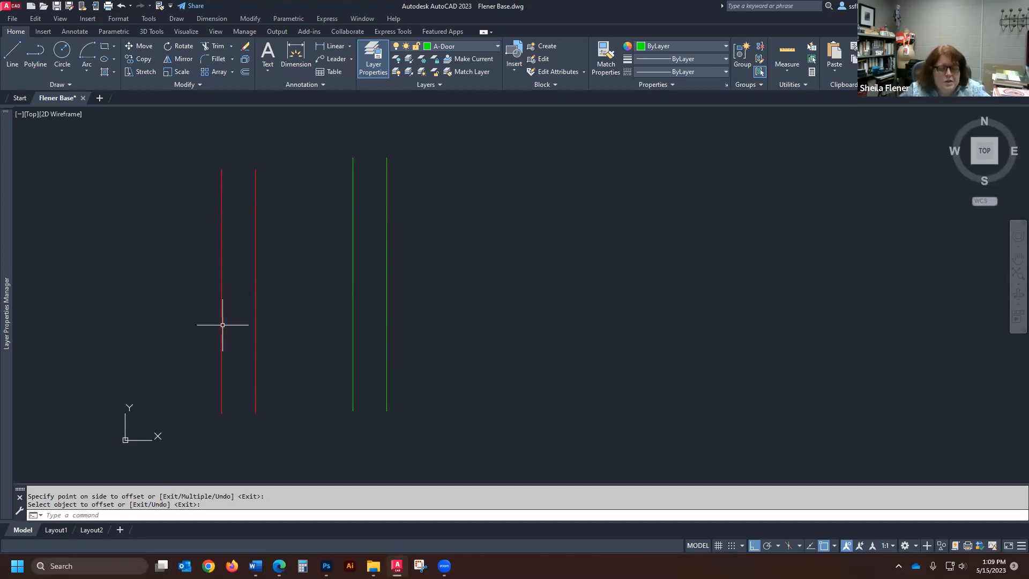
- Draw a 48-inch horizontal line on the A-Door layer, above and to the right of the vertical green lines
scroll(338, 359, "down", 2)
scroll(434, 203, "up", 2)
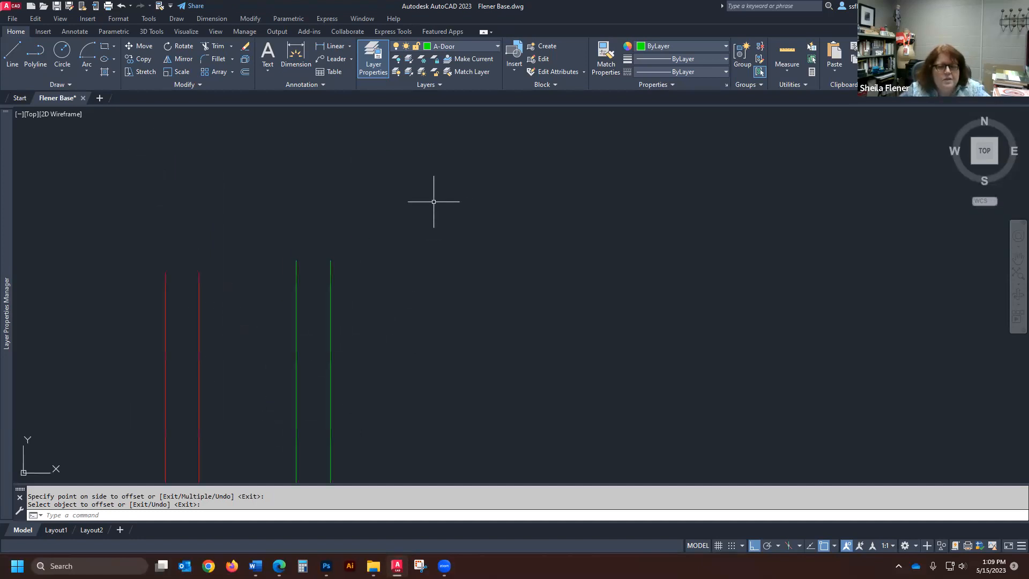
left_click(12, 51)
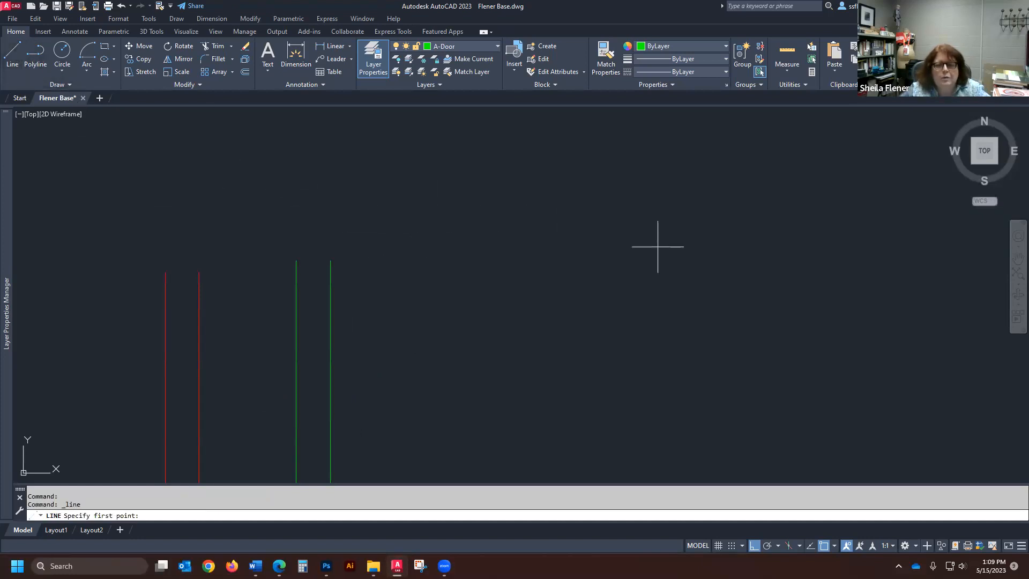
left_click(371, 203)
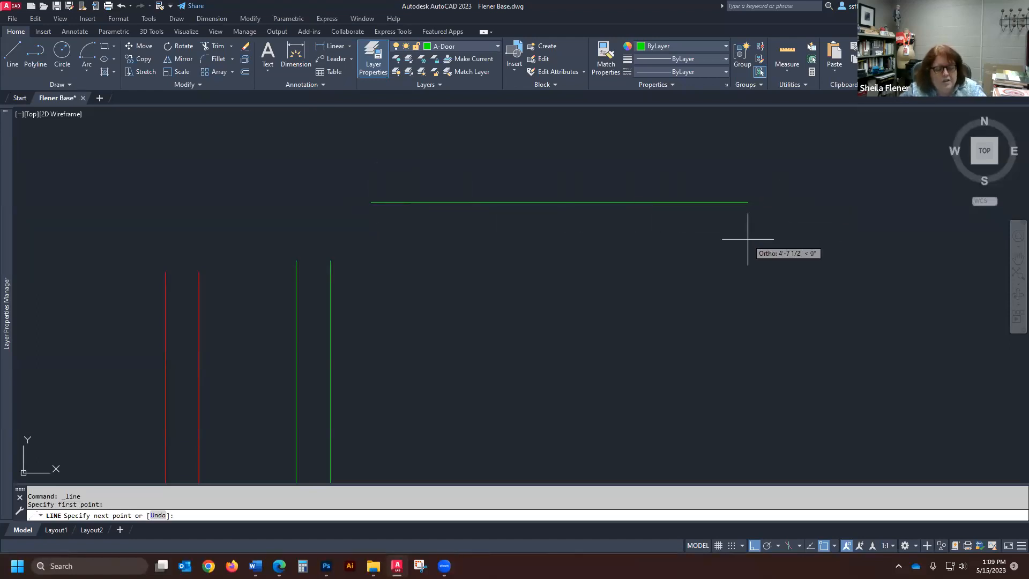
type("48")
key("Return")
key("Return")
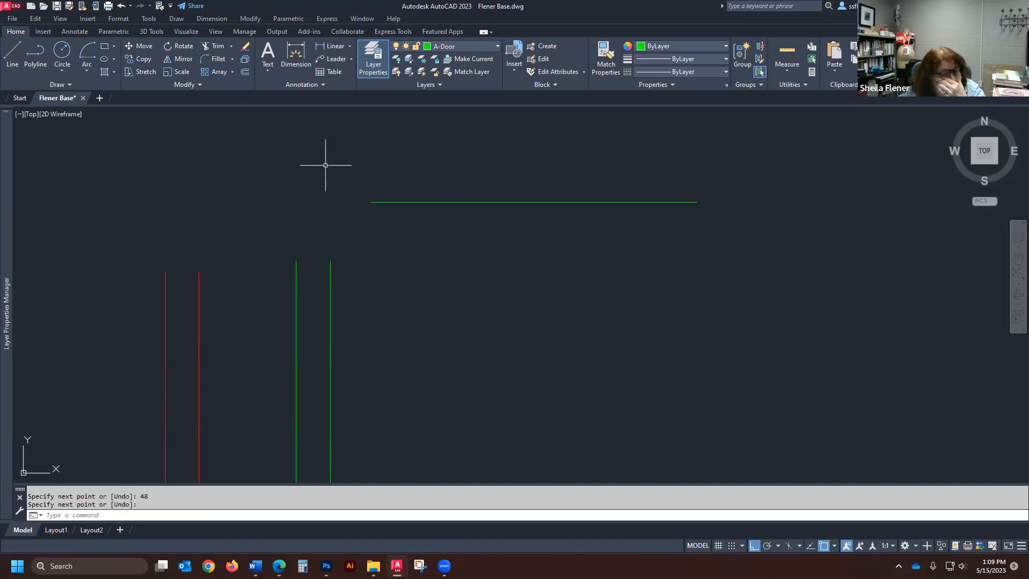
scroll(485, 160, "down", 2)
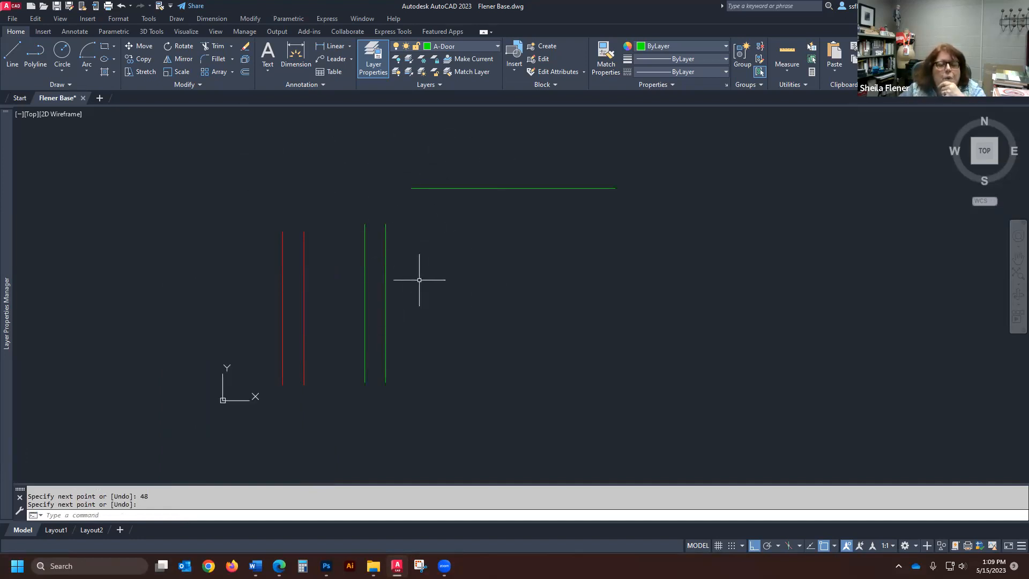
key("Return")
left_click(364, 227)
left_click(420, 188)
type("`")
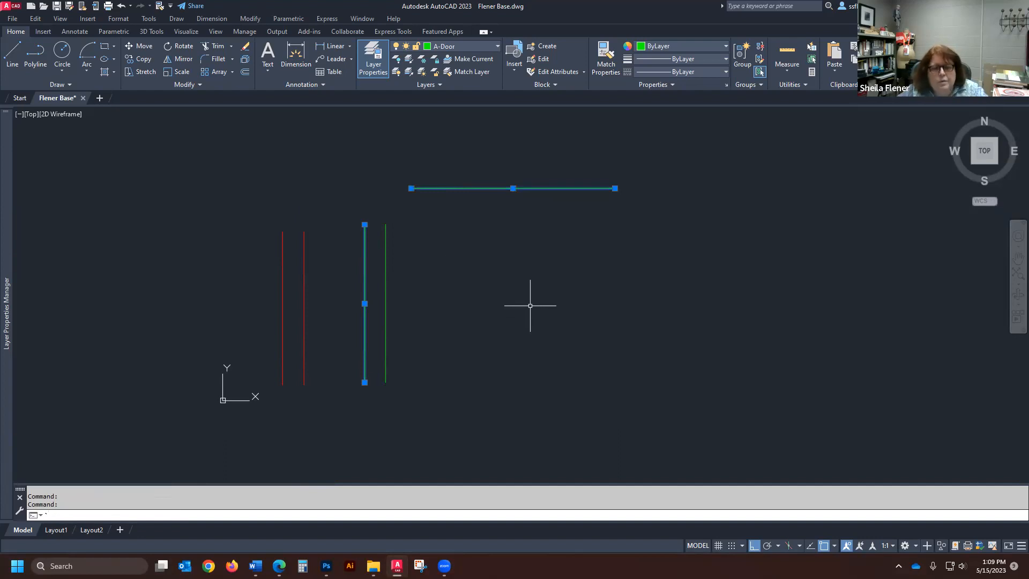
key("Escape")
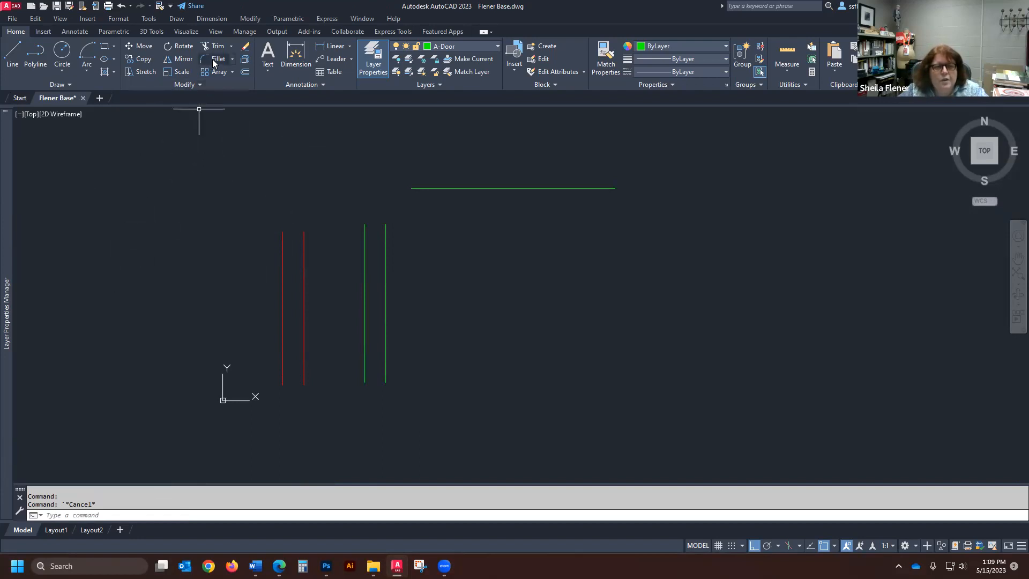
- Fillet the left green vertical line with the green horizontal line into a sharp zero-radius corner
type("f")
key("Return")
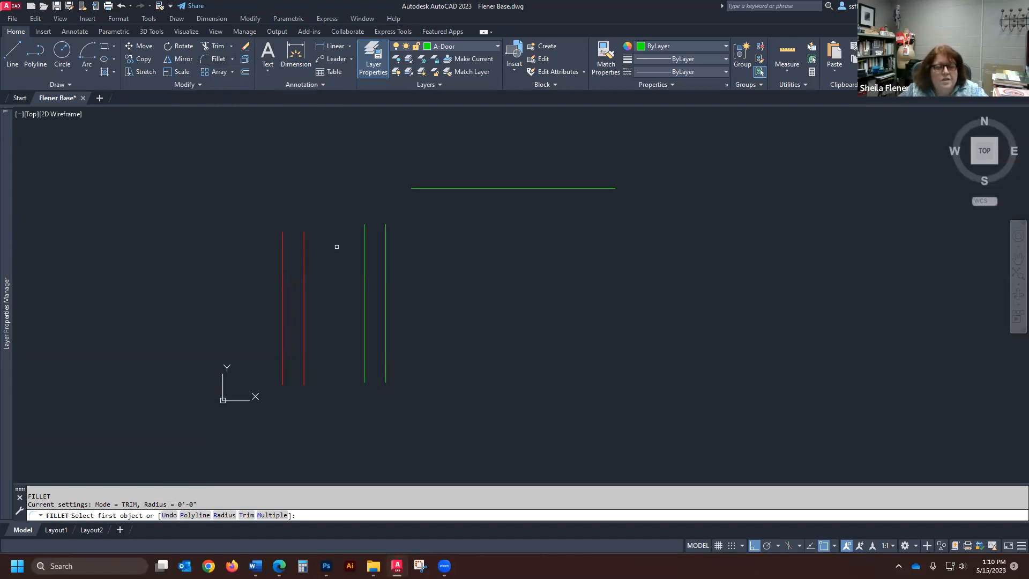
left_click(364, 243)
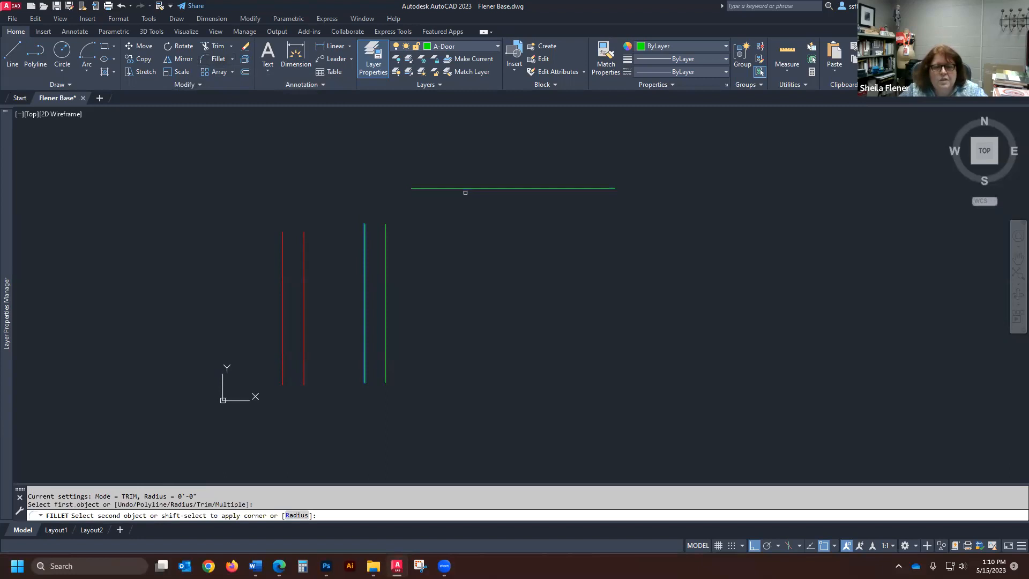
left_click(465, 188)
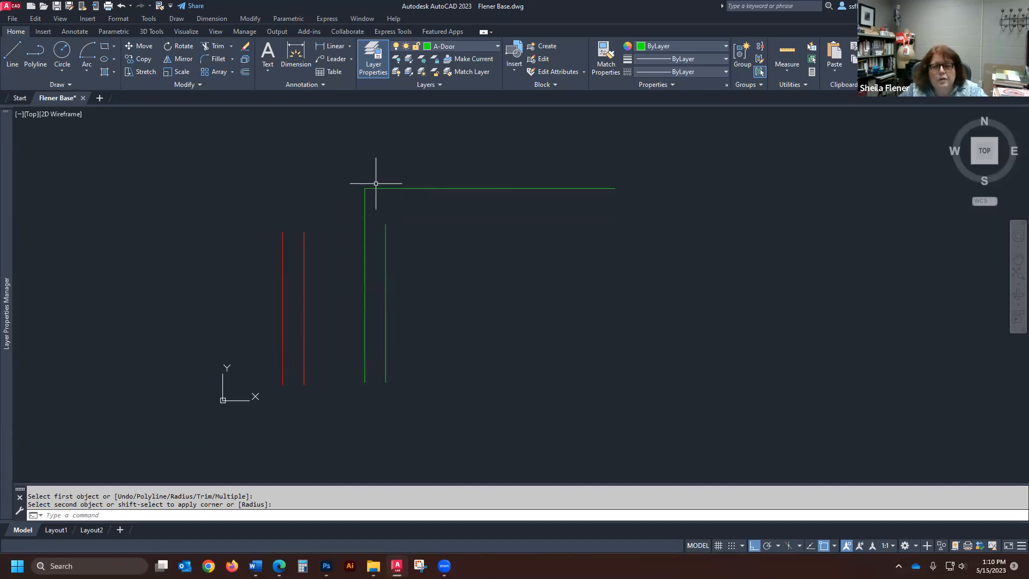
- Fillet the two parallel red vertical lines together at their upper ends
key("Return")
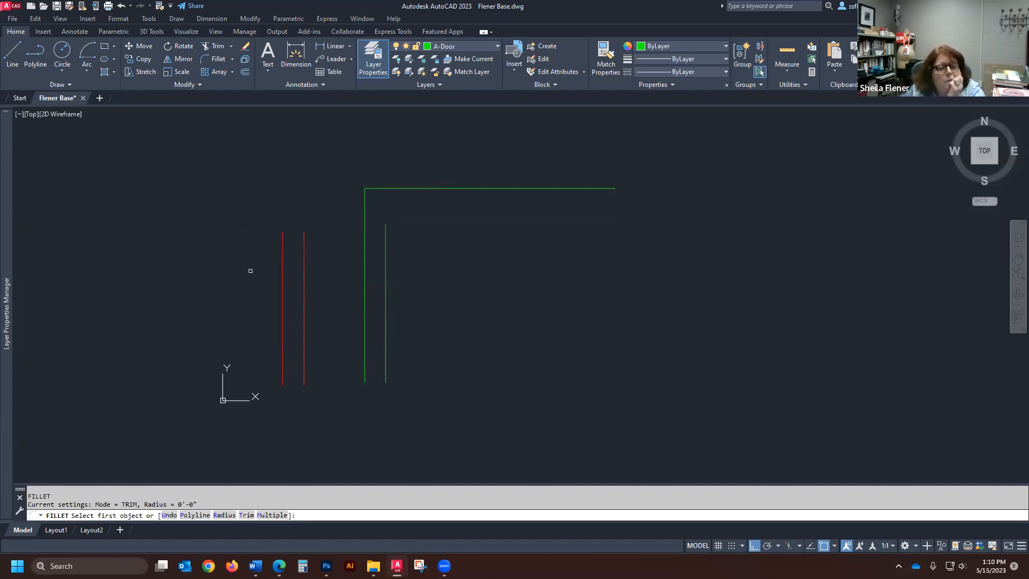
left_click(283, 248)
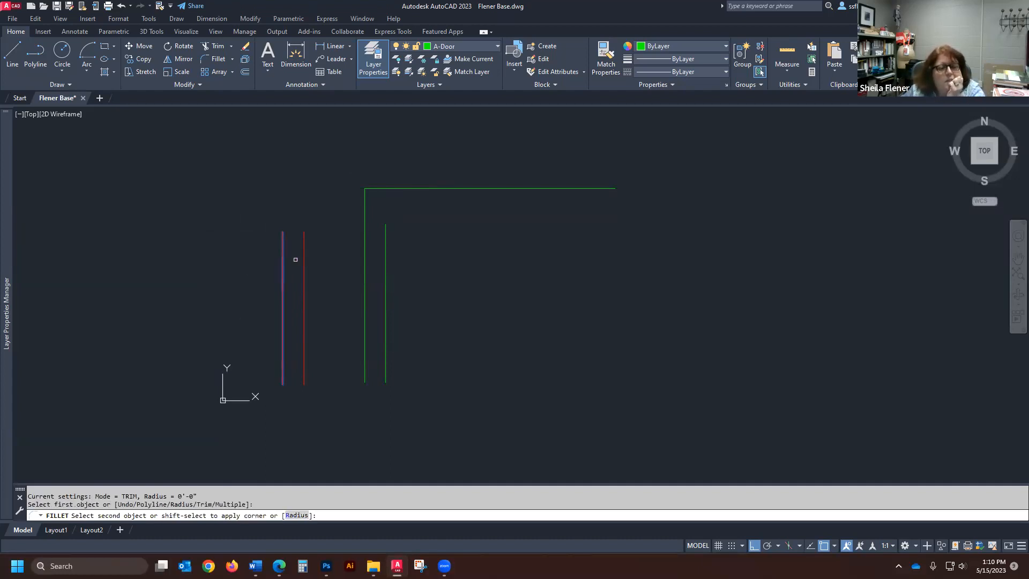
left_click(306, 258)
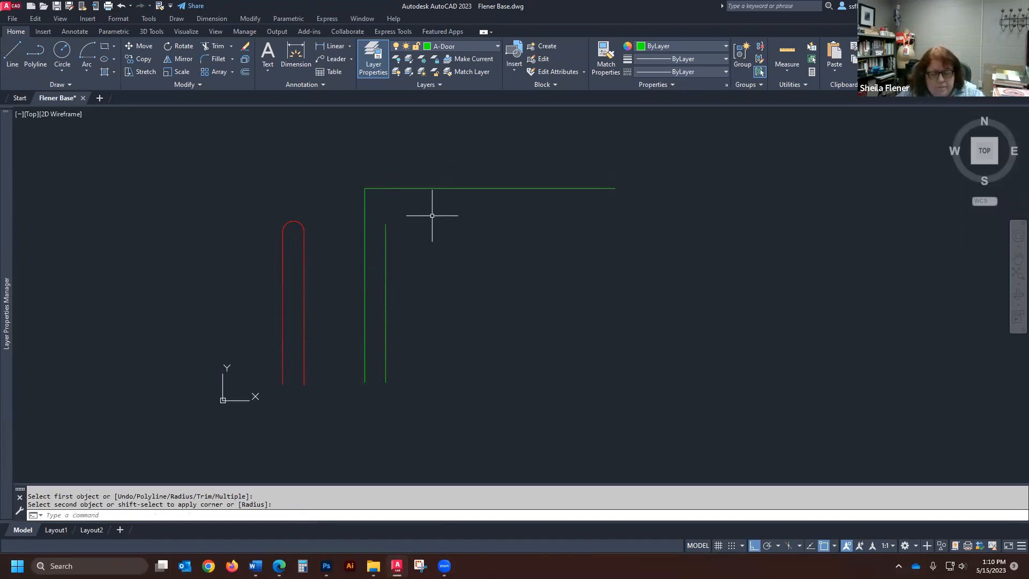
- Offset the green horizontal line 5 inches downward
left_click(11, 52)
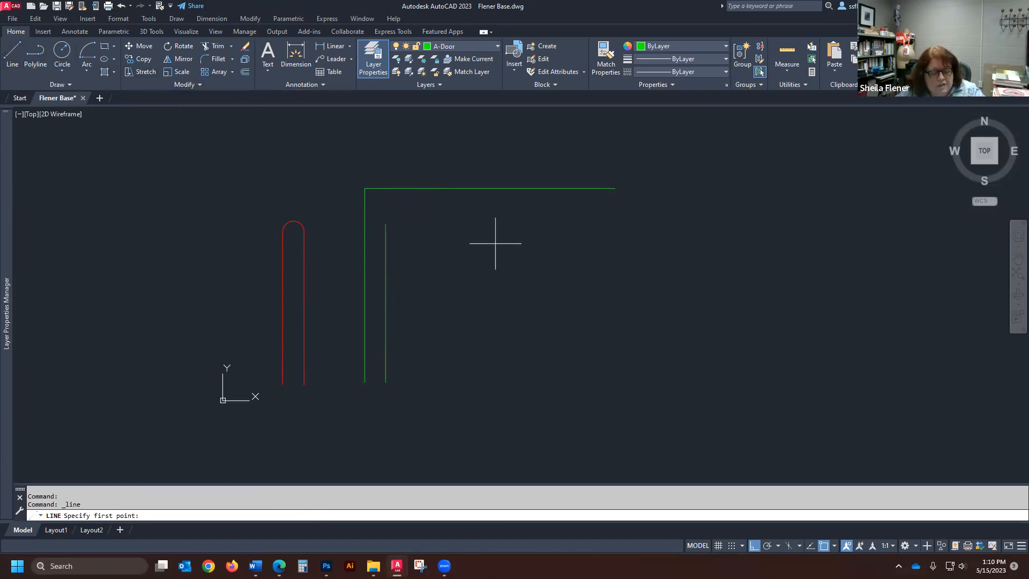
key("Escape")
type("o")
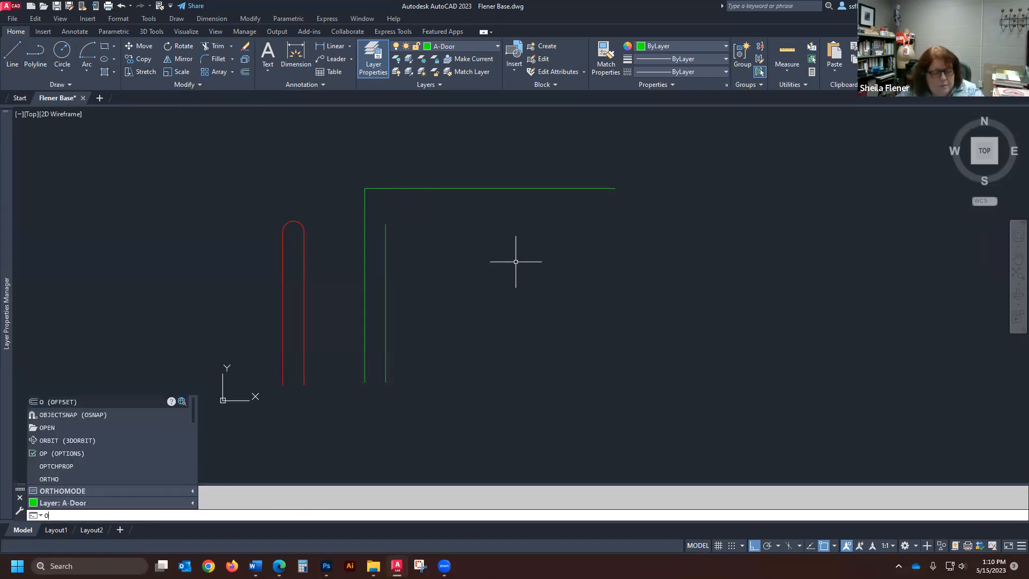
key("Return")
type("5")
key("Return")
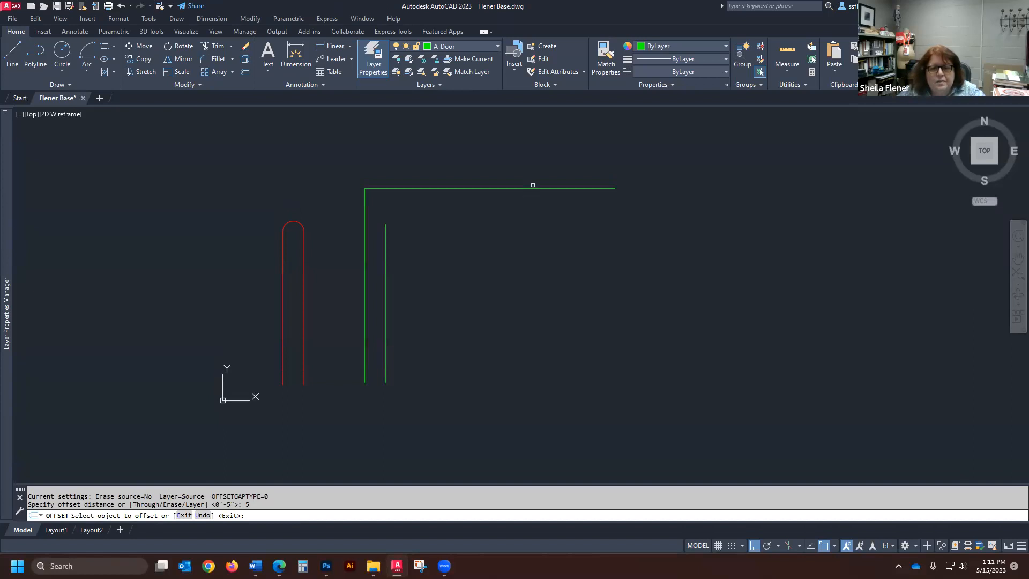
left_click(534, 188)
left_click(538, 268)
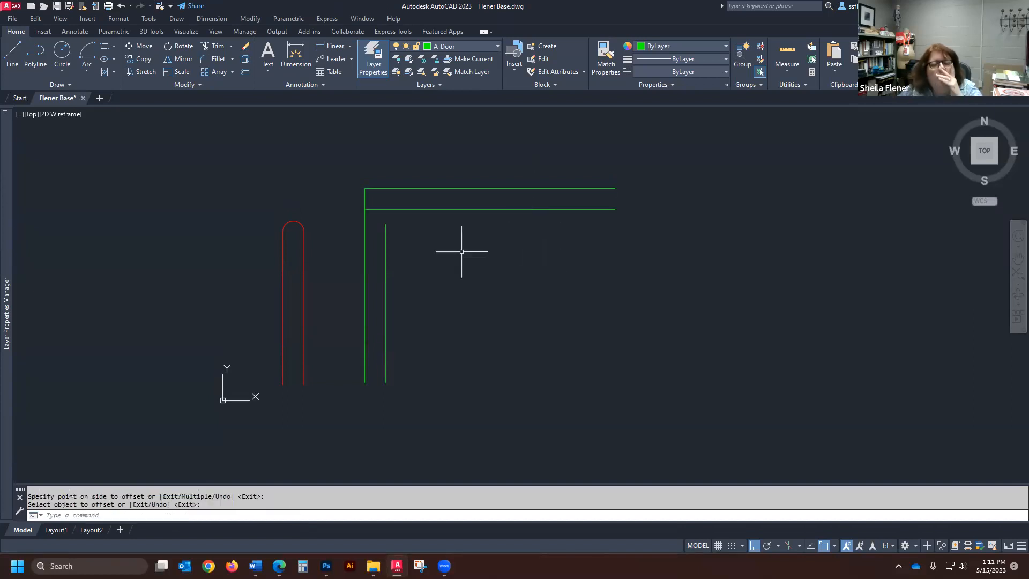
- Fillet the inner green vertical line with the lower green horizontal line using a 2-inch radius
scroll(378, 225, "up", 2)
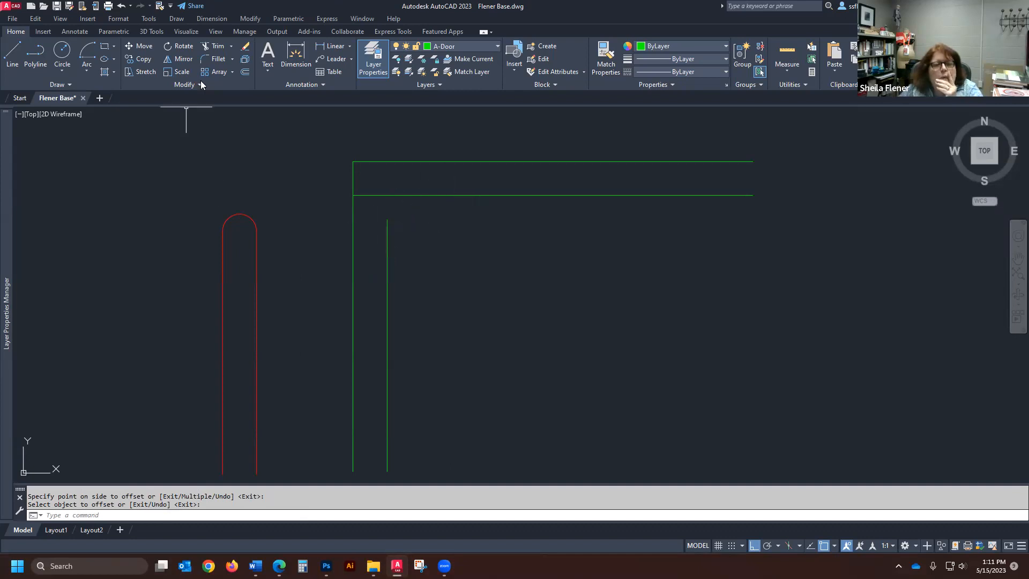
left_click(214, 58)
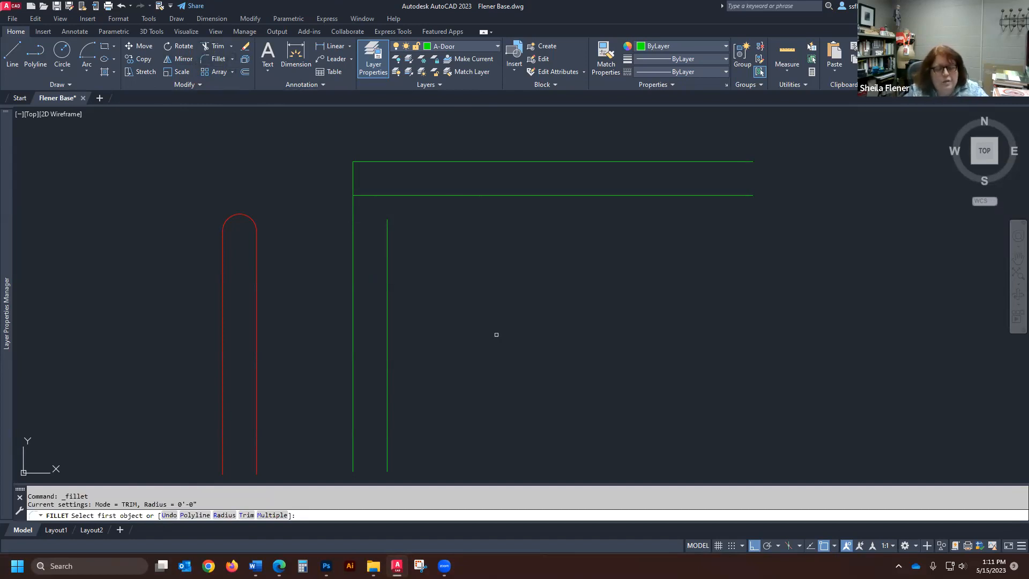
key("Return")
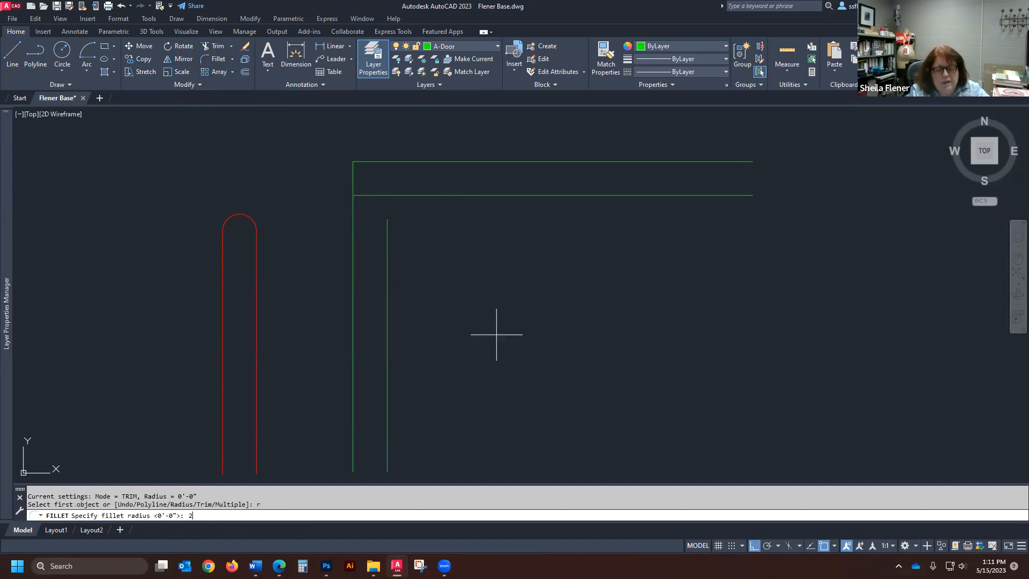
key("Return")
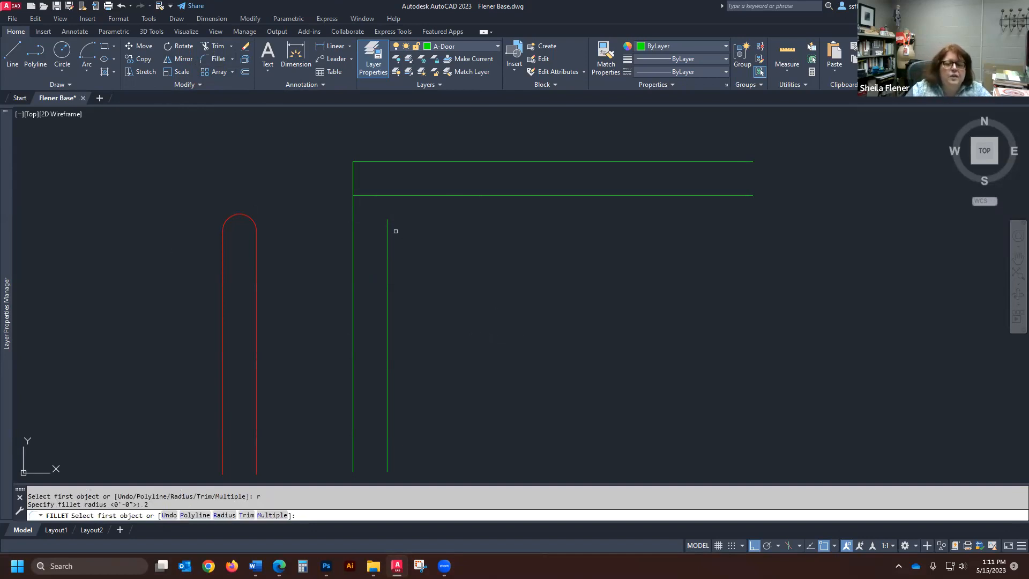
left_click(387, 257)
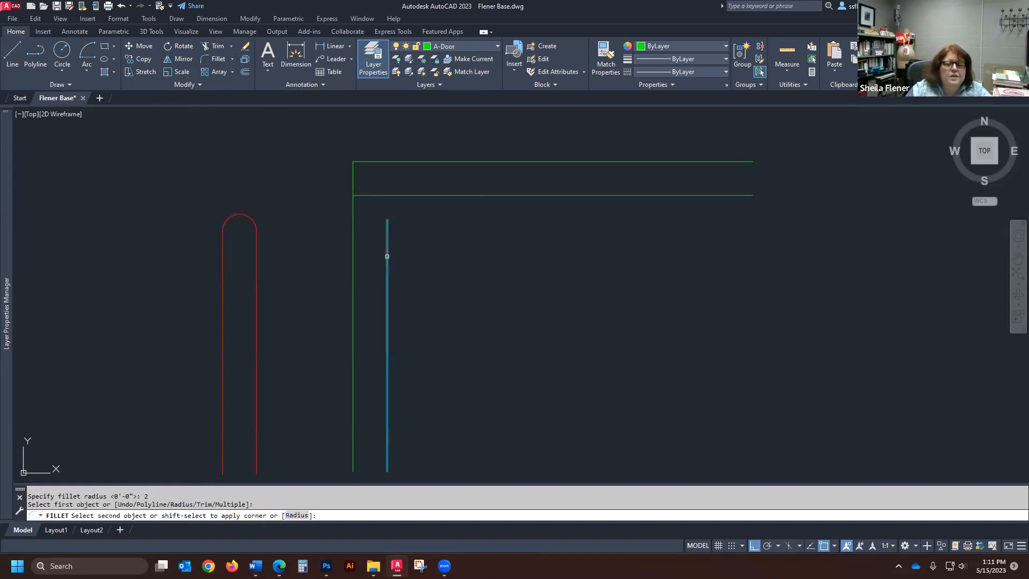
left_click(537, 195)
scroll(395, 184, "up", 5)
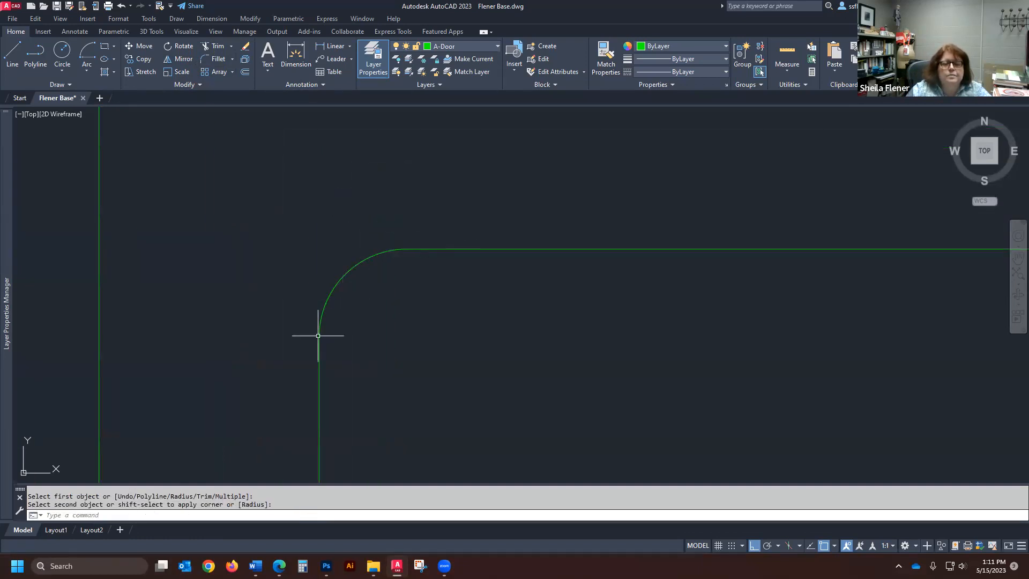
scroll(425, 202, "down", 6)
scroll(374, 192, "up", 2)
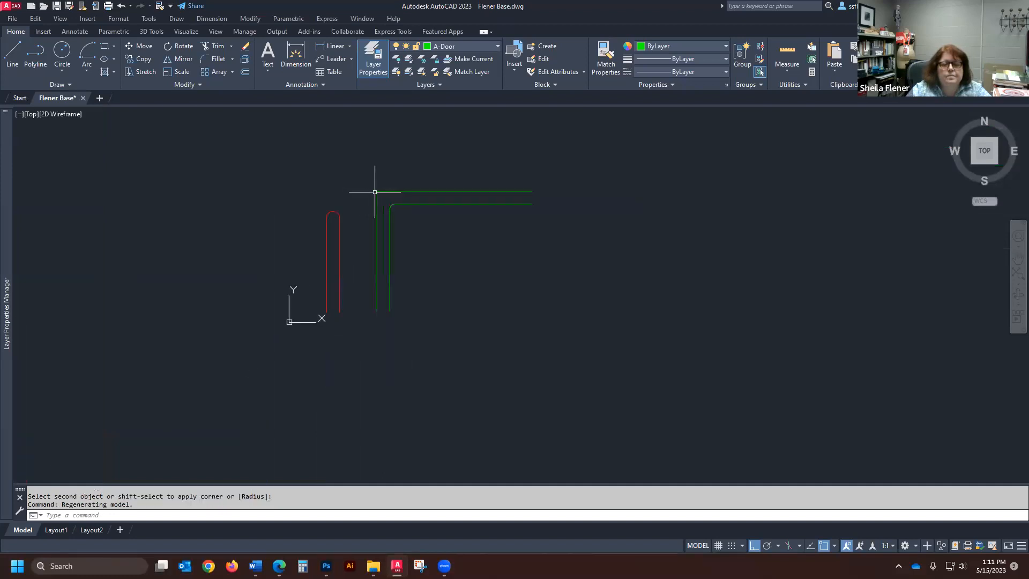
scroll(375, 192, "up", 4)
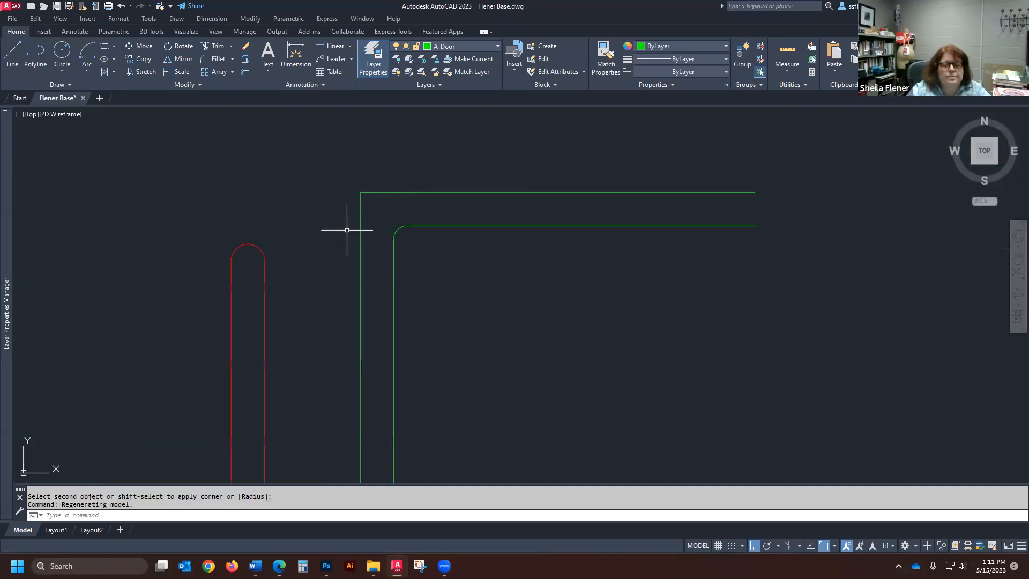
scroll(300, 231, "down", 4)
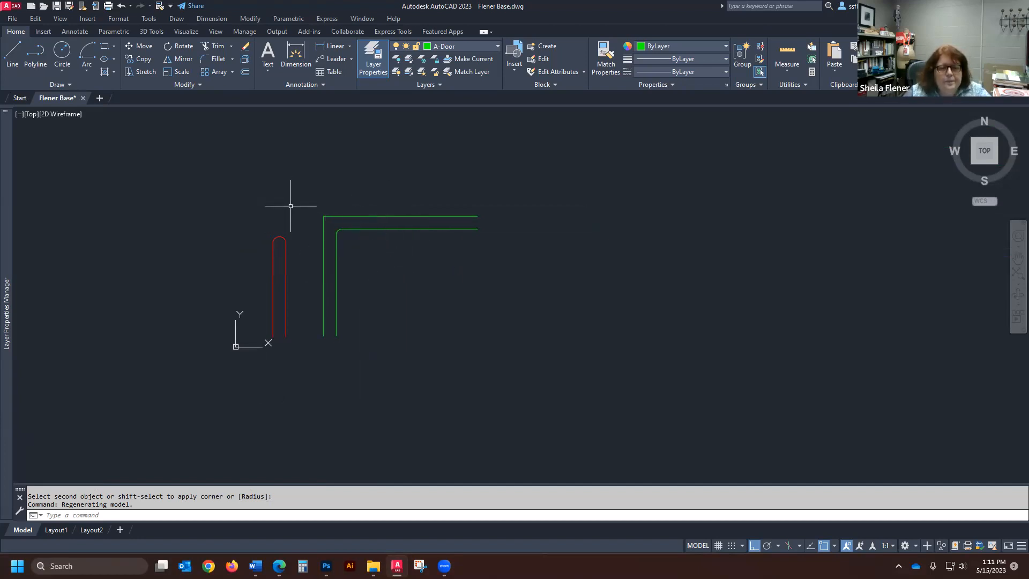
scroll(343, 223, "up", 4)
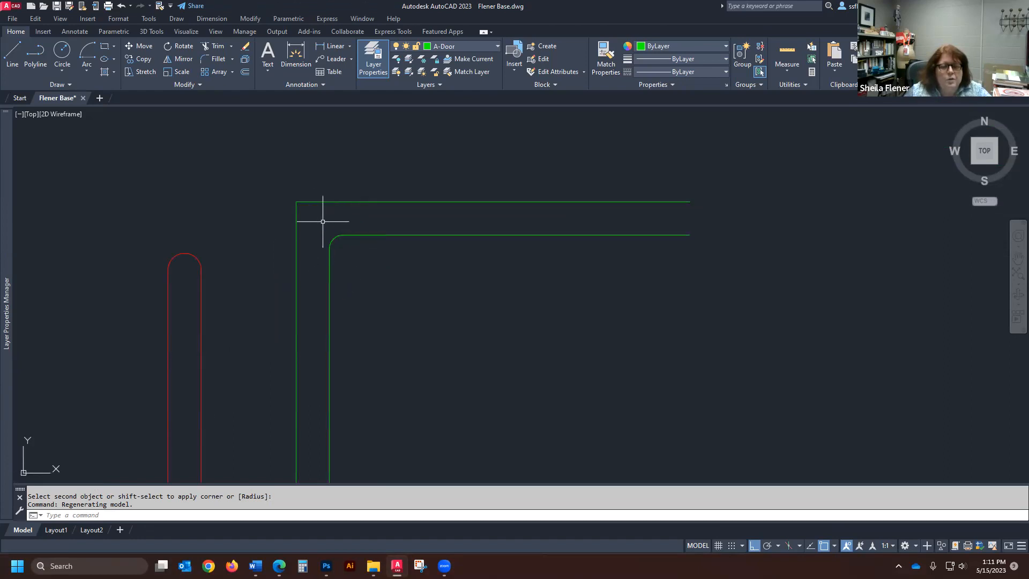
- Draw a vertical line about 4'-6" long on the A-Door layer, to the right of the filleted green corner
scroll(313, 200, "down", 4)
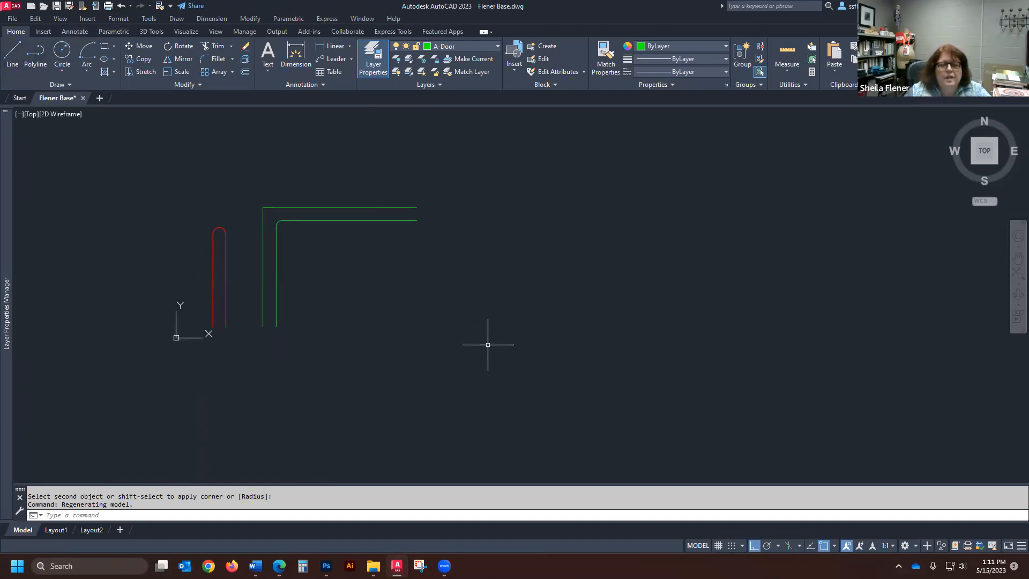
left_click(12, 54)
left_click(490, 338)
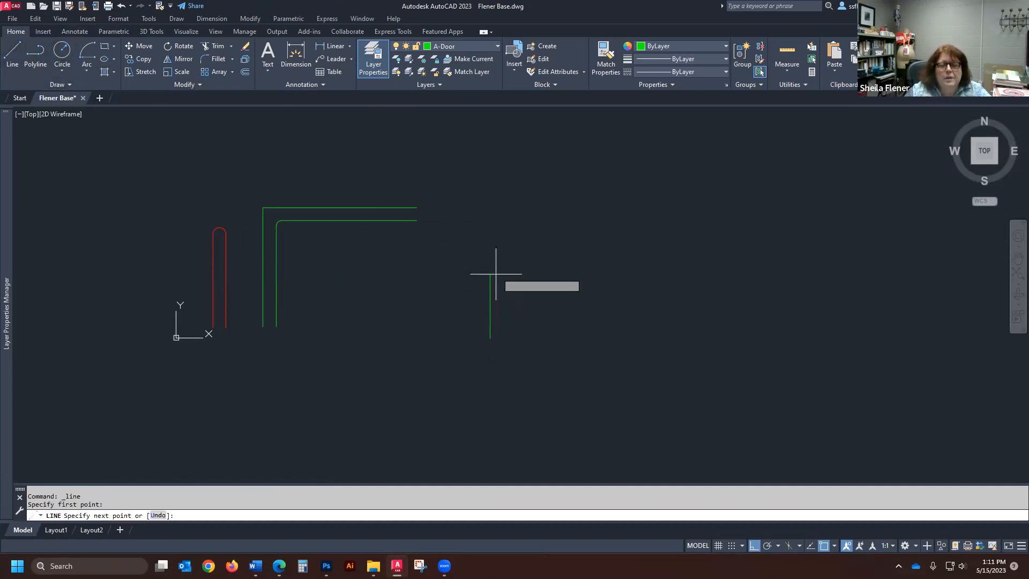
left_click(492, 197)
key("Return")
key("Return")
- Draw a freehand-length horizontal line starting just above and to the right of the new vertical line's upper end
left_click(500, 177)
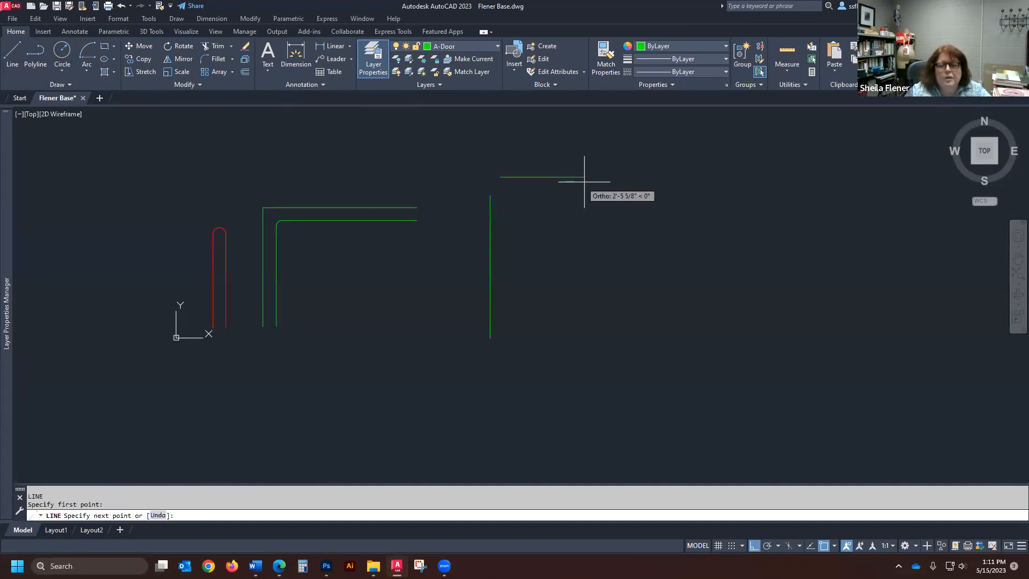
left_click(682, 177)
key("Return")
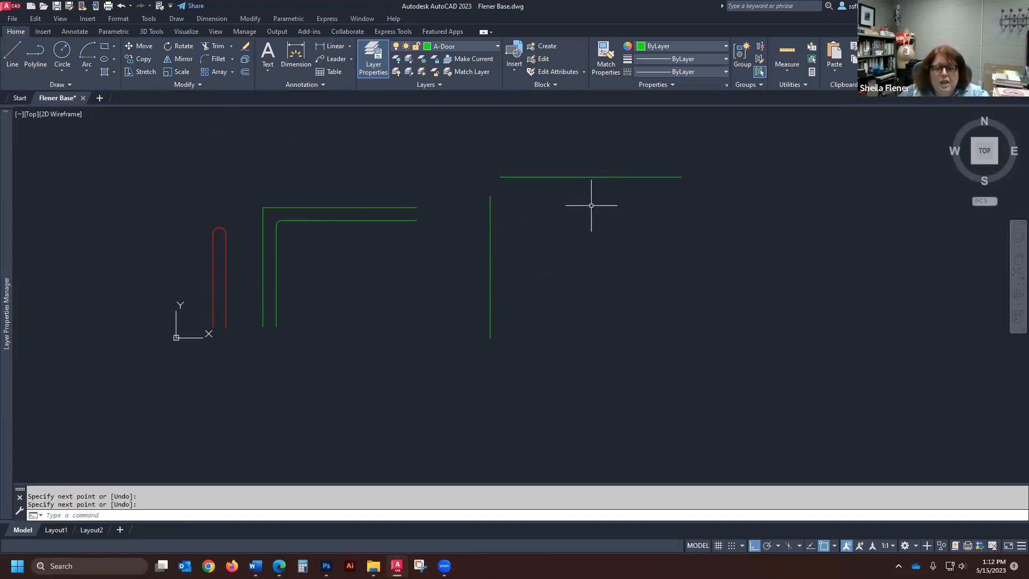
- Try a chamfer with zero distances between the separate green vertical and horizontal lines, and undo it
left_click(232, 58)
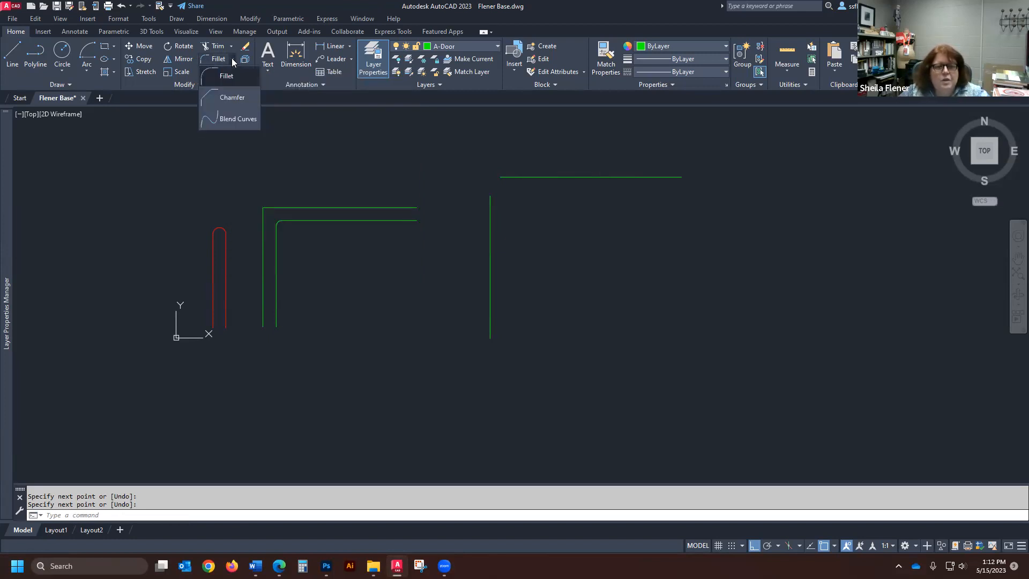
left_click(230, 97)
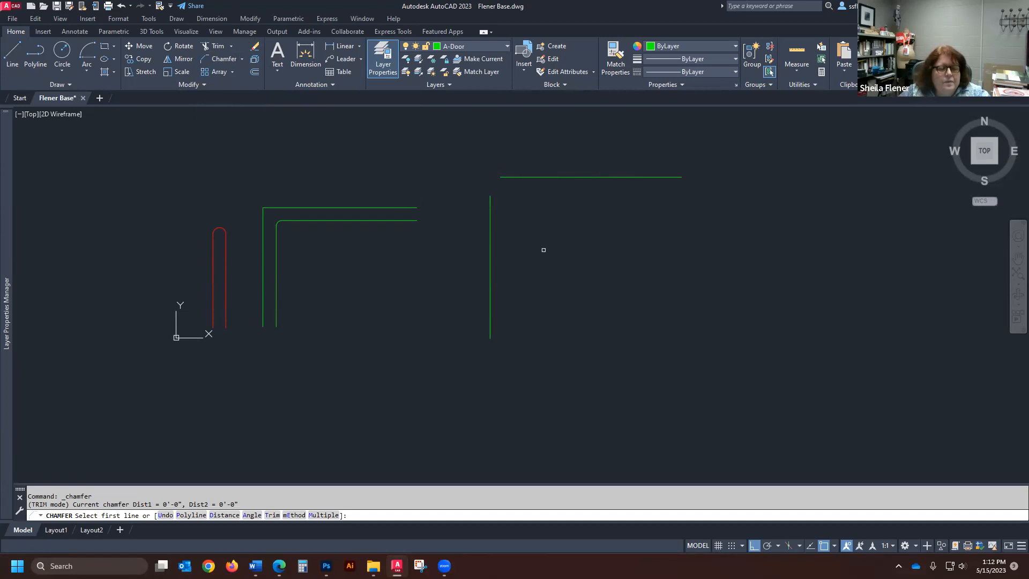
left_click(490, 217)
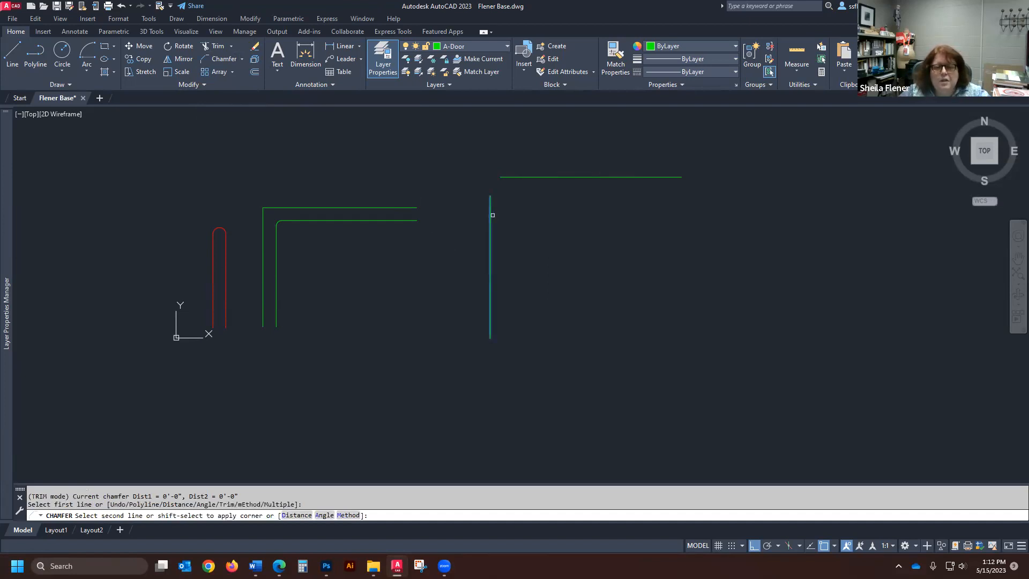
left_click(527, 176)
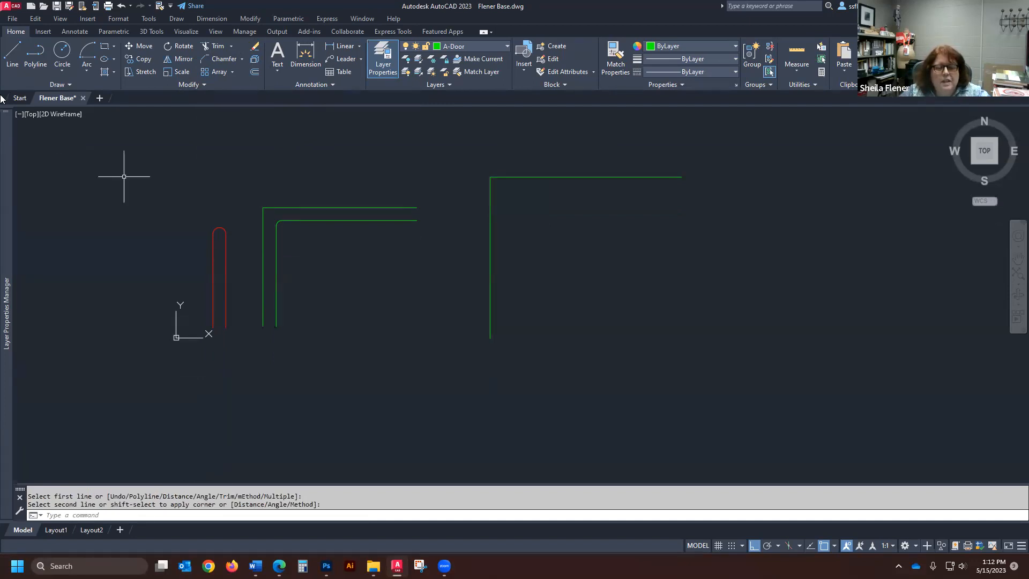
left_click(121, 6)
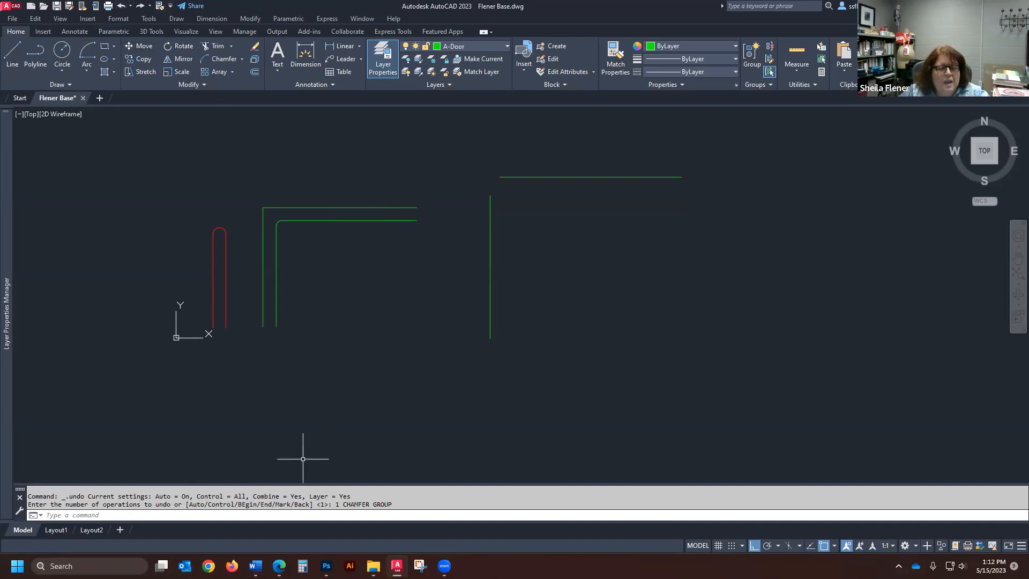
- Chamfer the separate green vertical and horizontal lines with both chamfer distances set to 3 inches
left_click(224, 59)
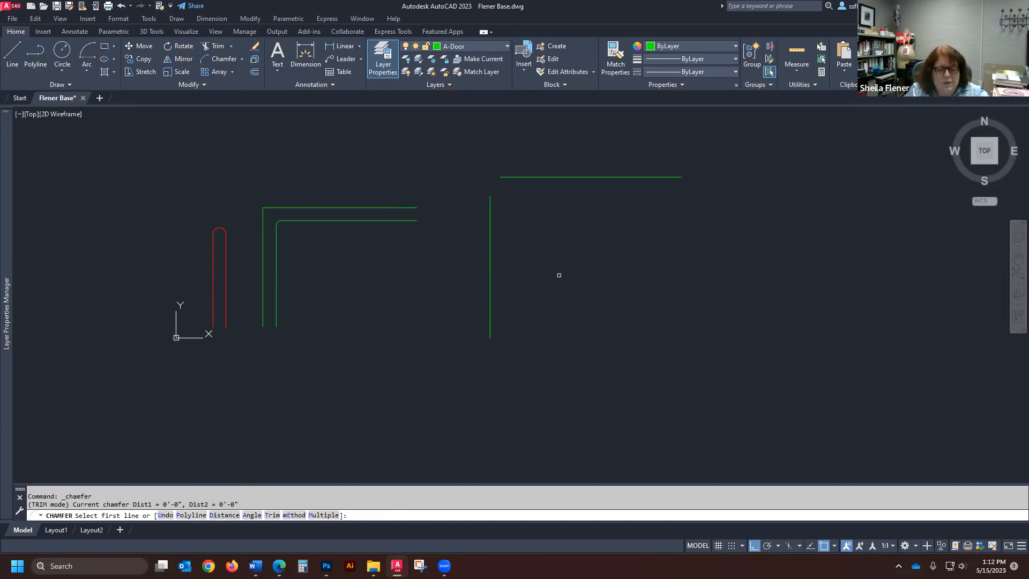
key("Return")
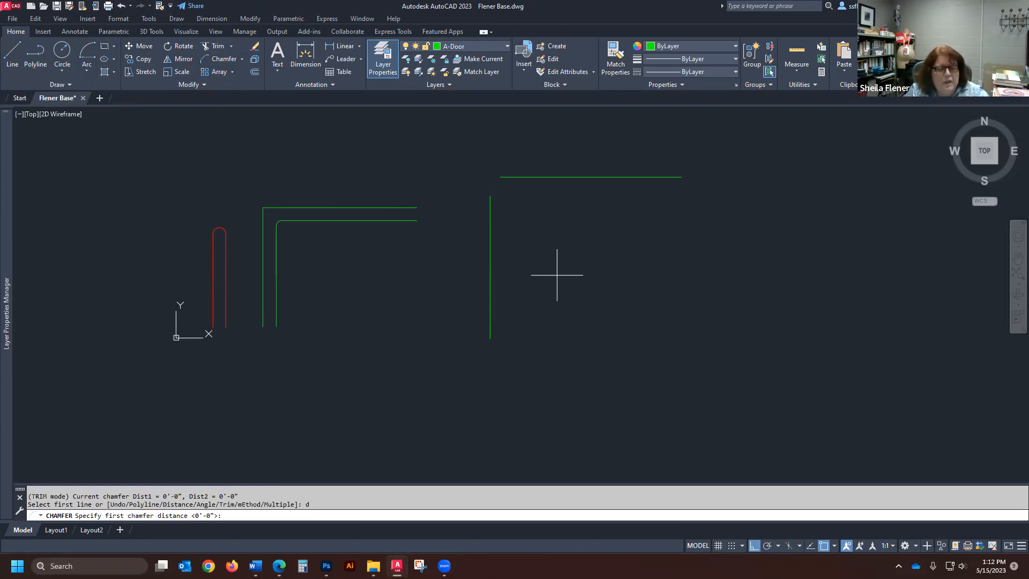
key("Return")
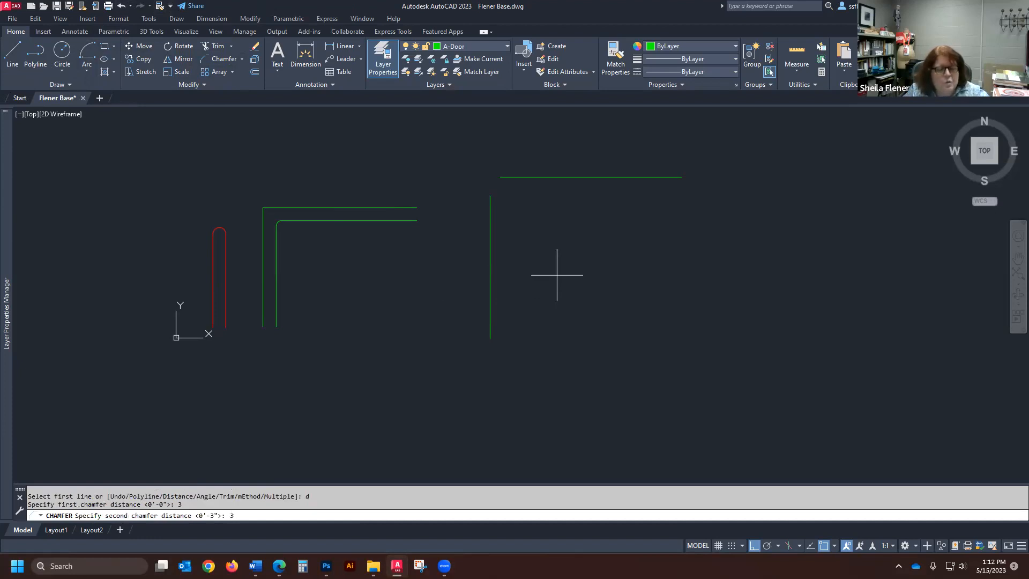
key("Return")
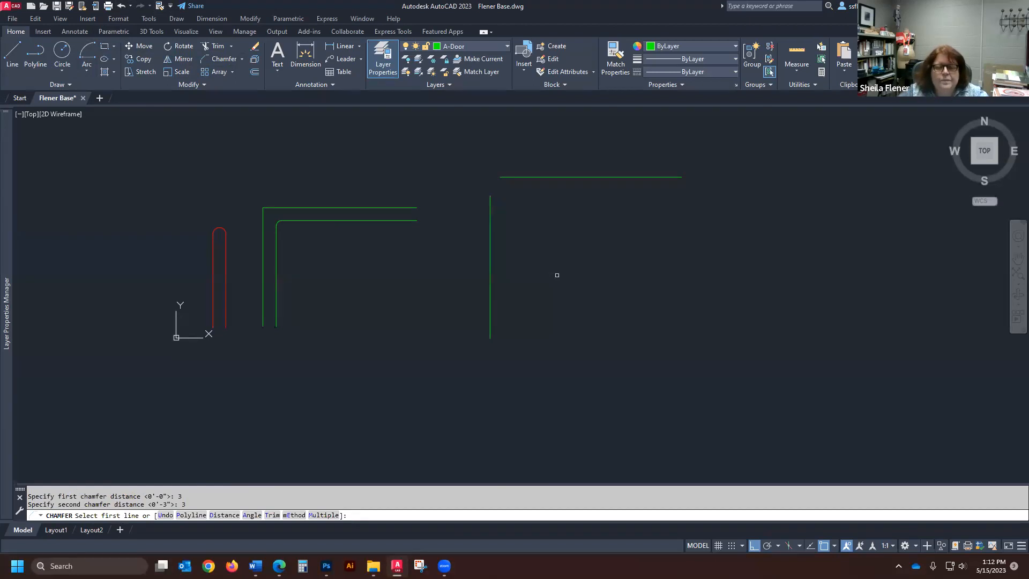
left_click(490, 240)
left_click(568, 175)
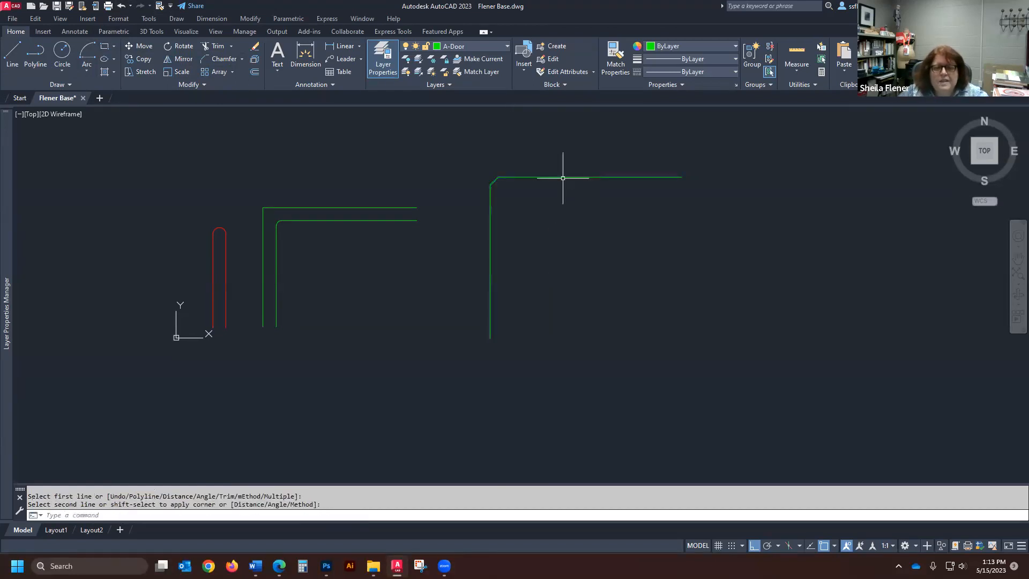
scroll(494, 172, "up", 2)
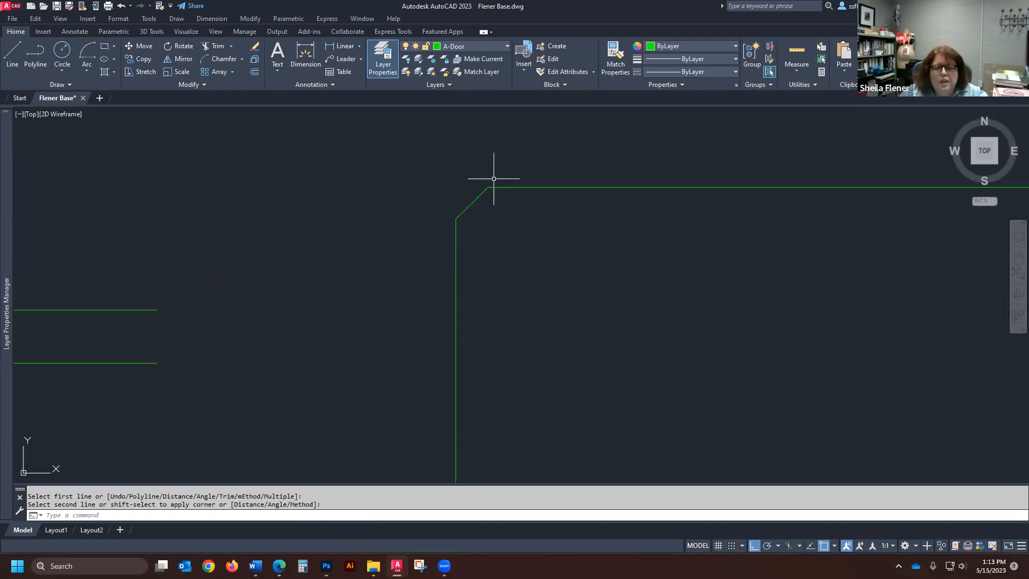
- Draw a freehand-length horizontal line on the A-Door layer, in the empty area to the right of the chamfered corner
scroll(487, 202, "down", 4)
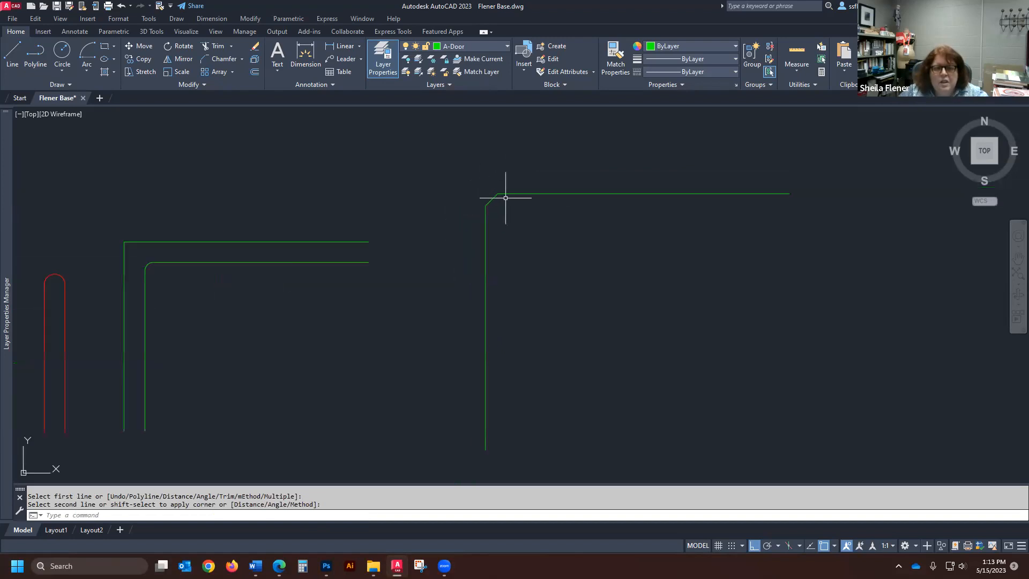
scroll(494, 202, "up", 3)
scroll(498, 189, "down", 5)
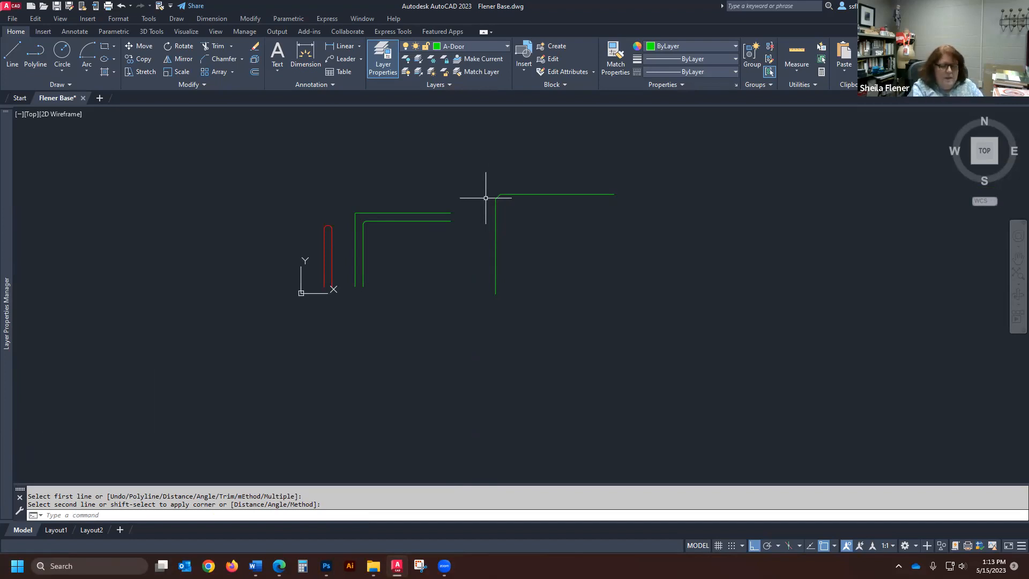
scroll(379, 260, "down", 2)
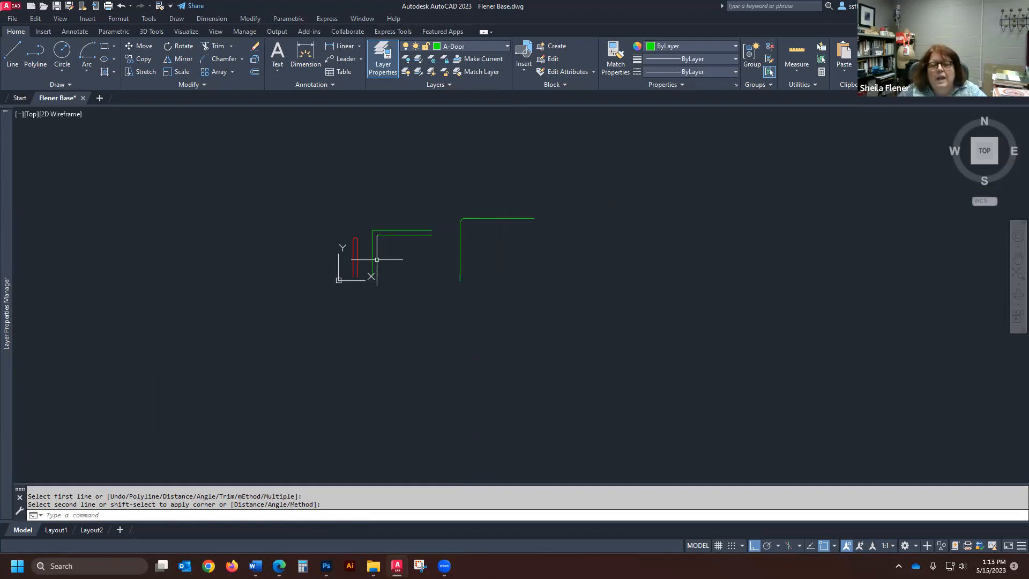
scroll(625, 235, "up", 4)
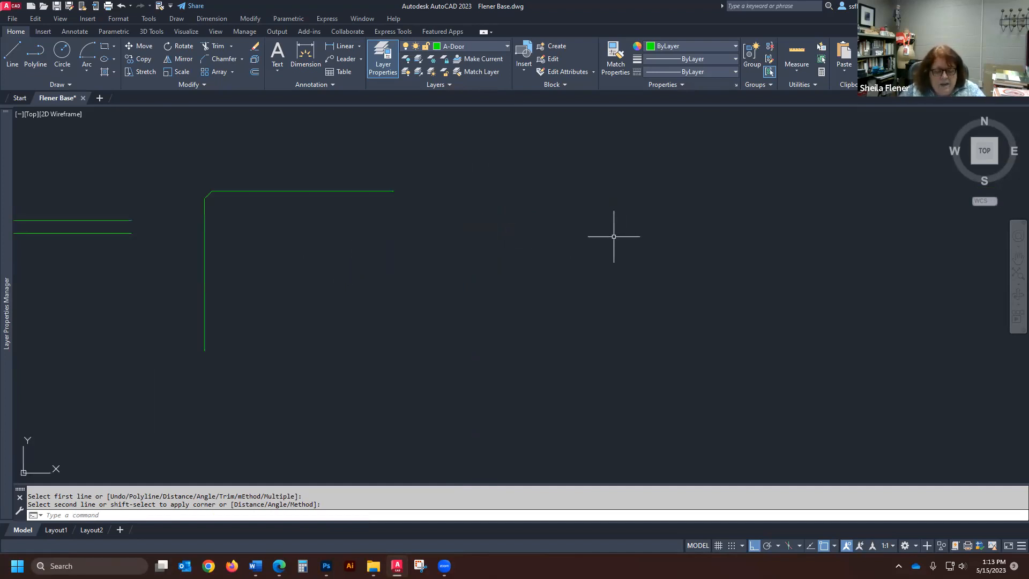
left_click(17, 50)
left_click(492, 188)
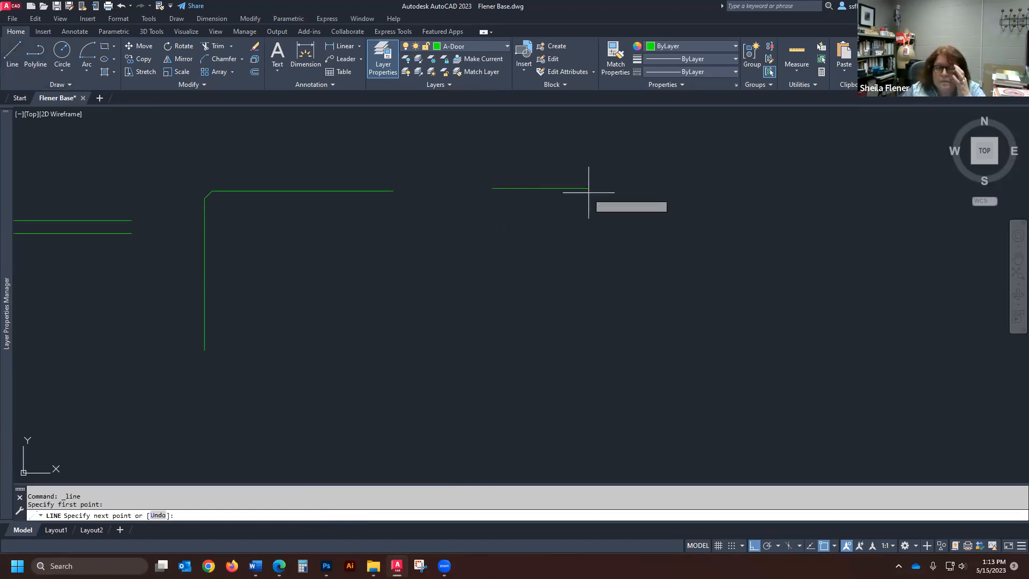
left_click(769, 188)
key("Return")
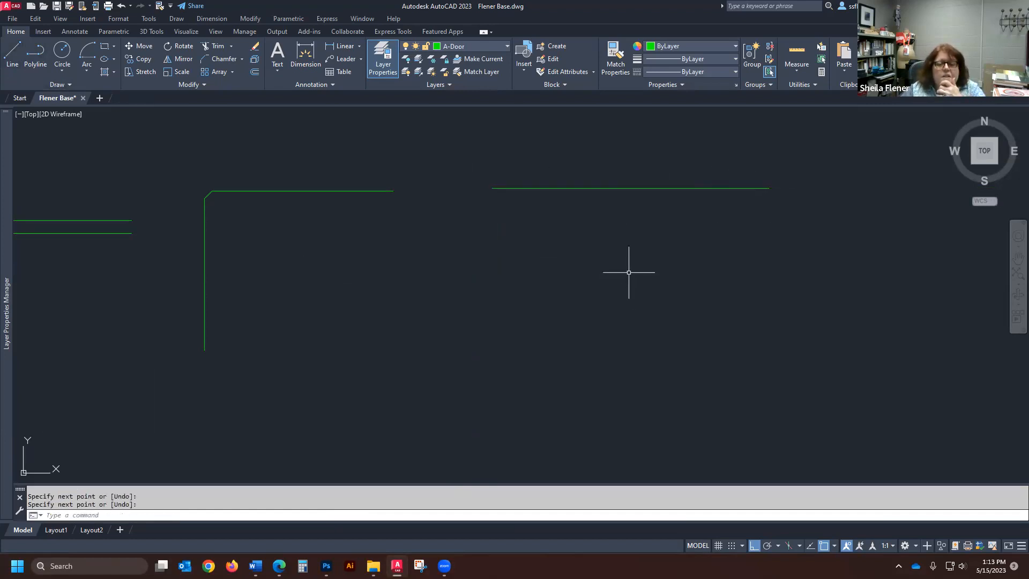
- Draw a freehand-length vertical line just below the middle of the new horizontal line, leaving a gap between them
key("Return")
left_click(624, 214)
left_click(615, 431)
key("Return")
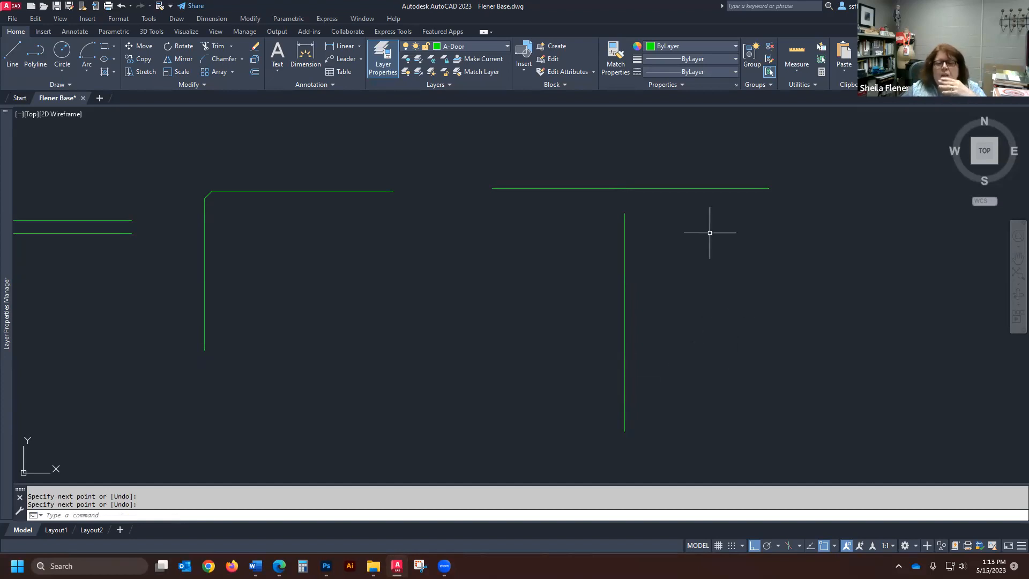
- Offset the new horizontal line 5 inches upward
key("Return")
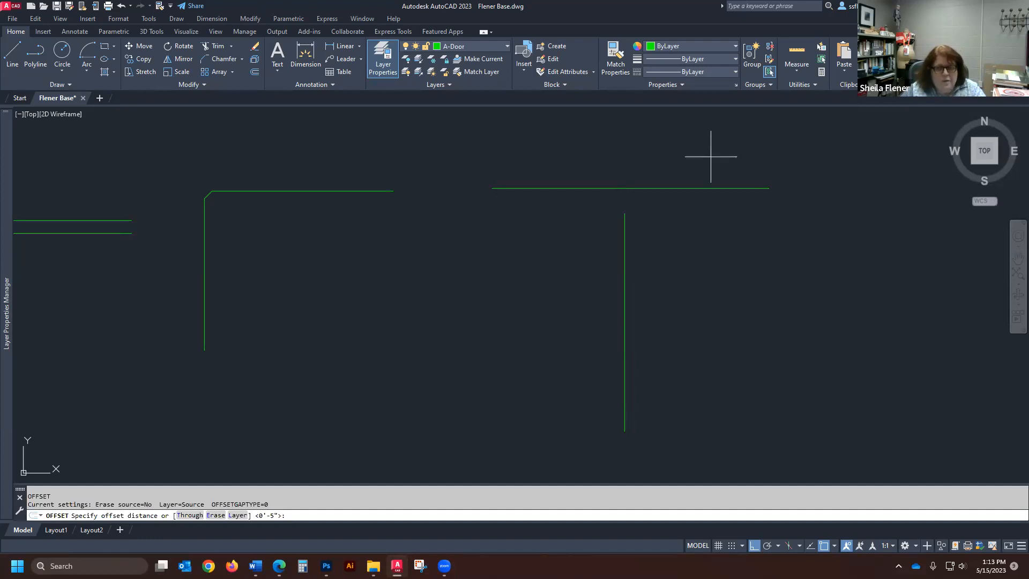
type("5")
key("Return")
left_click(702, 188)
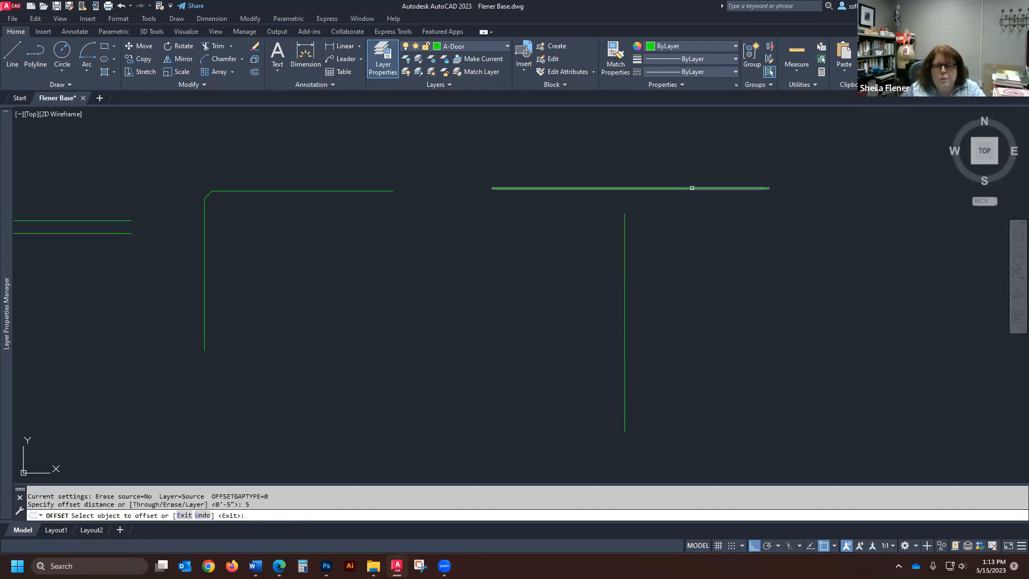
left_click(689, 177)
key("Return")
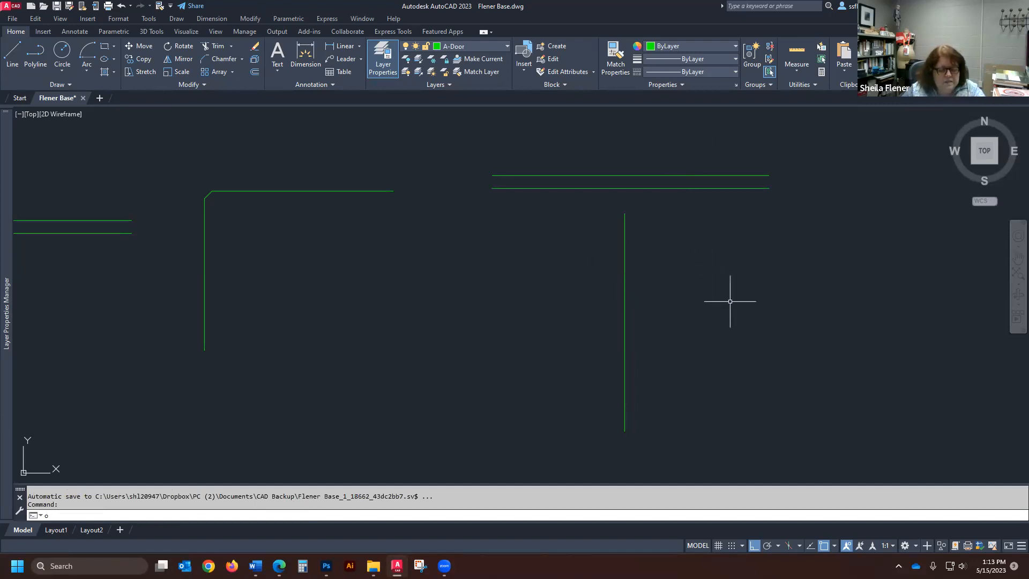
- Offset the vertical line below the horizontal pair 15 inches to both its left and right sides
key("Return")
type("1")
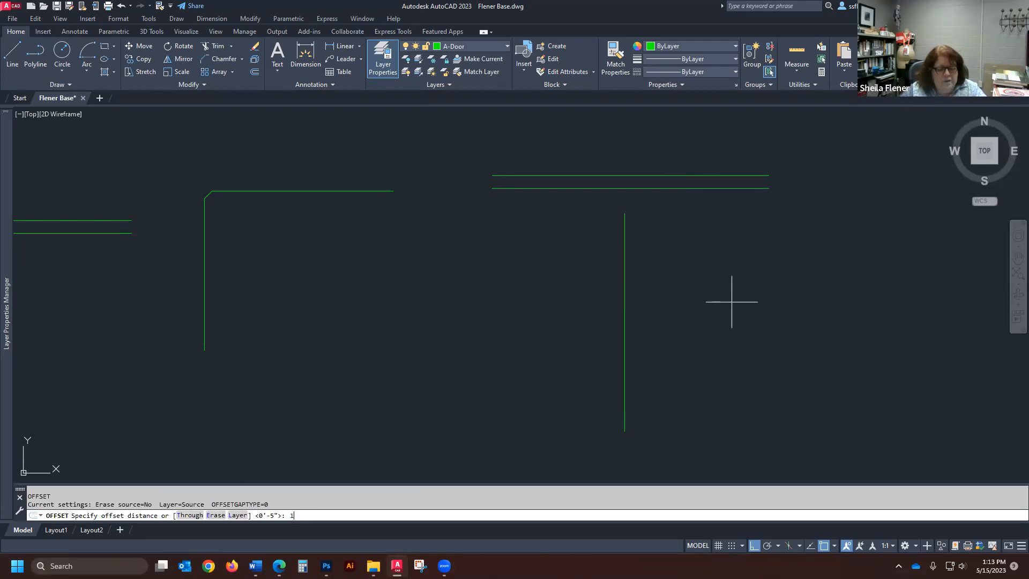
type("5")
key("Return")
left_click(625, 311)
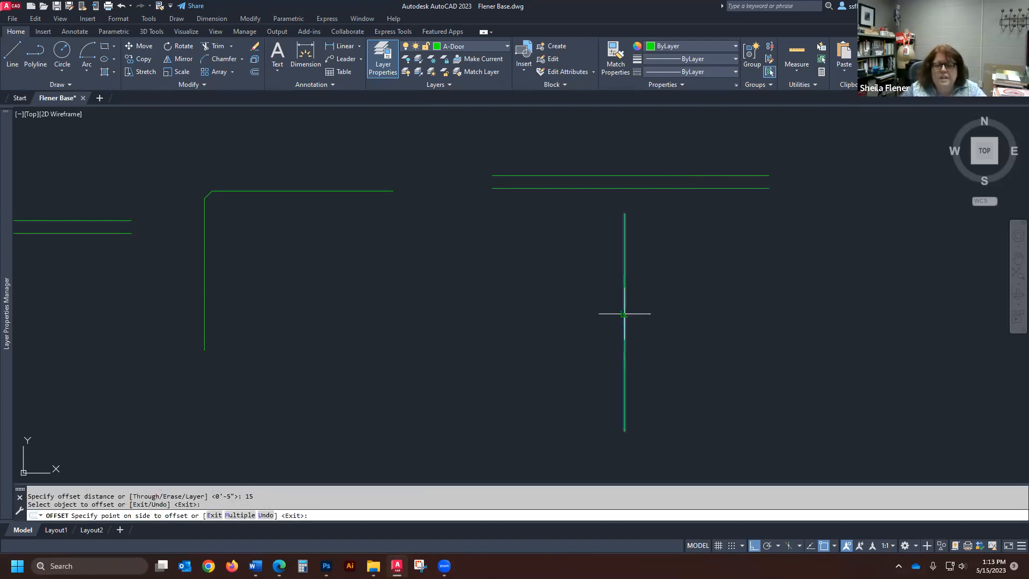
left_click(464, 321)
left_click(624, 329)
left_click(741, 329)
key("Return")
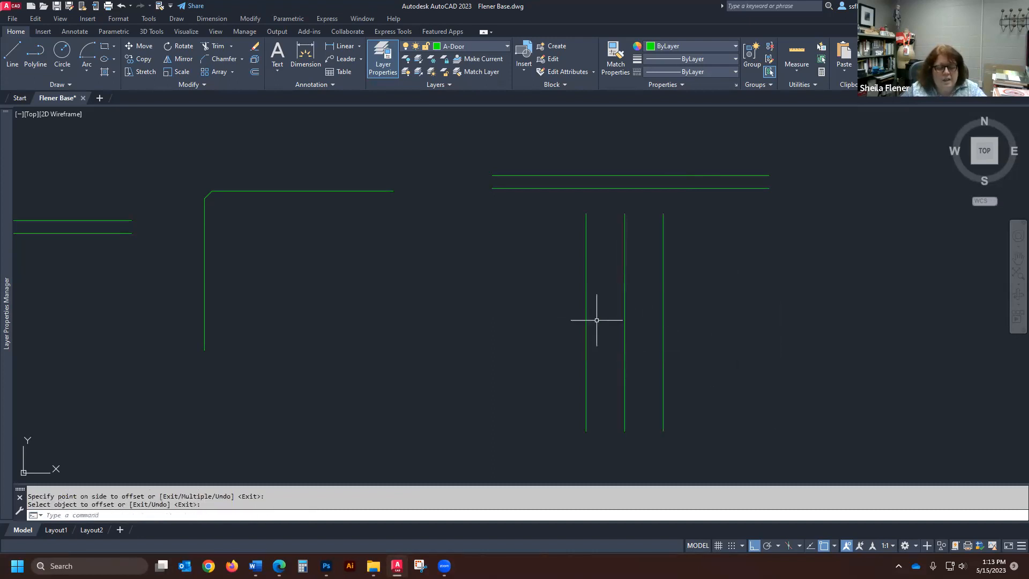
- Erase the middle one of the three vertical lines
type("e")
key("Return")
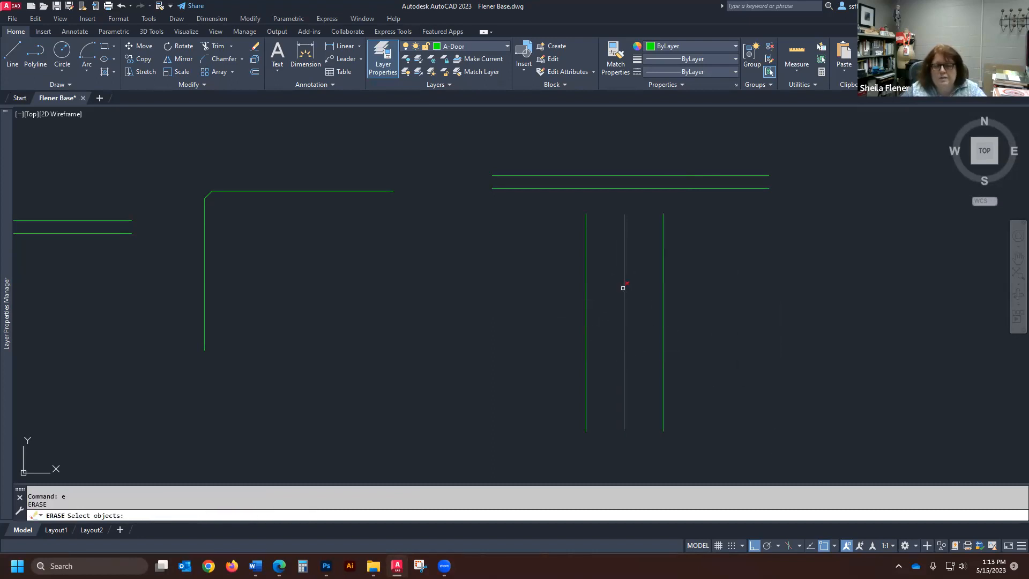
key("Return")
key("Return")
left_click(625, 283)
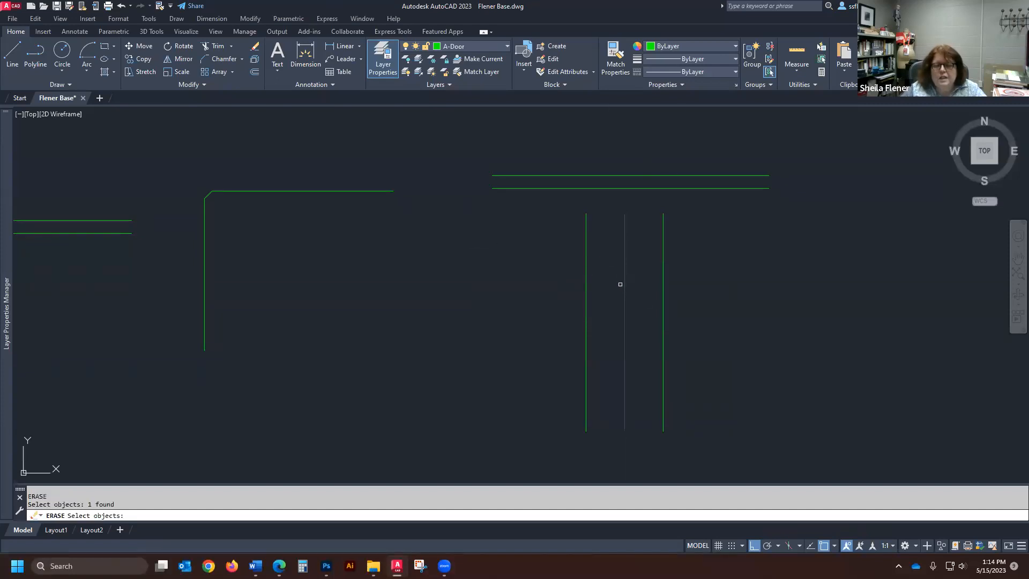
key("Return")
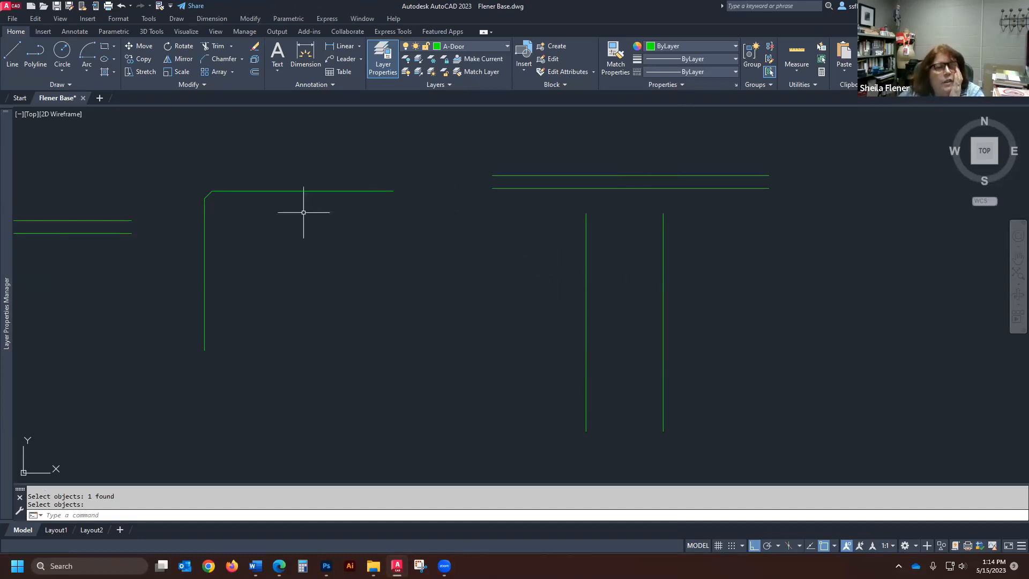
- Extend both vertical lines through the lower horizontal line up to the upper horizontal line
left_click(231, 47)
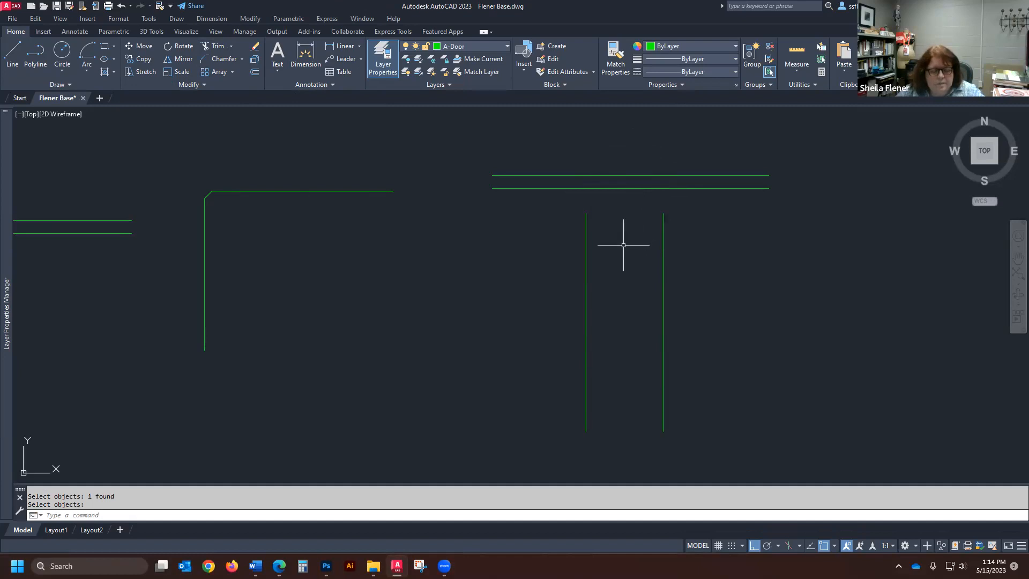
type("x")
key("Return")
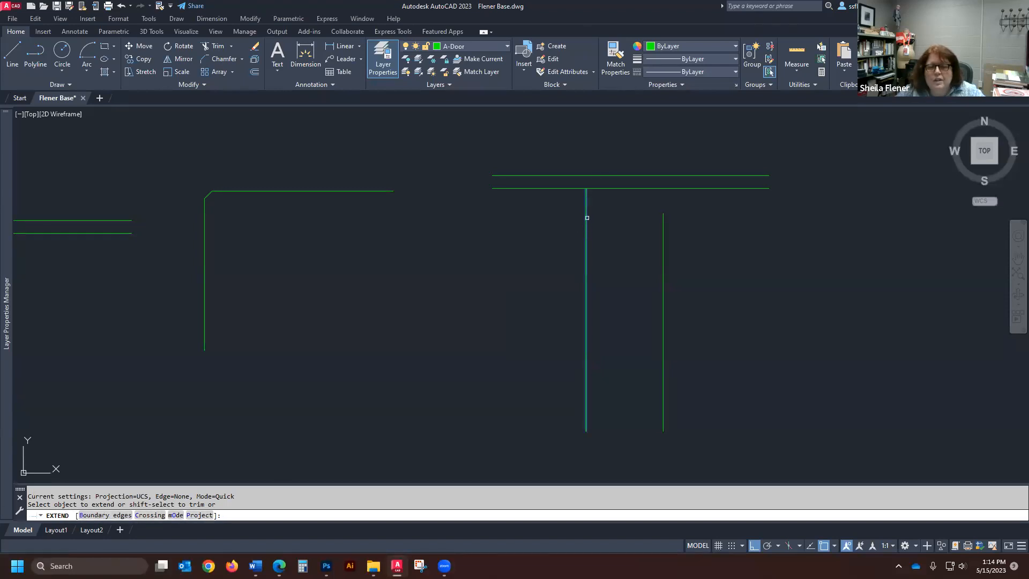
left_click(586, 225)
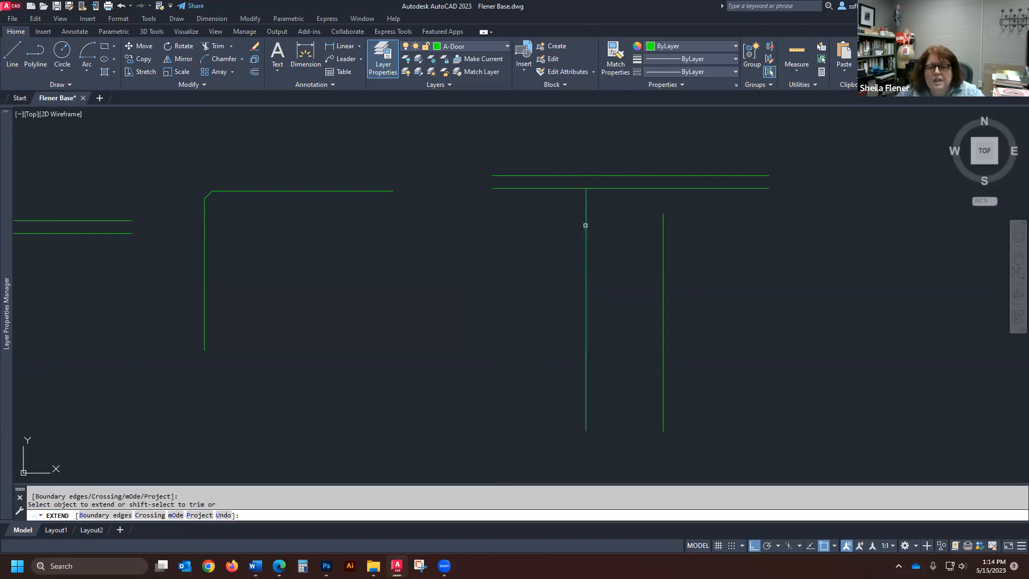
left_click(664, 228)
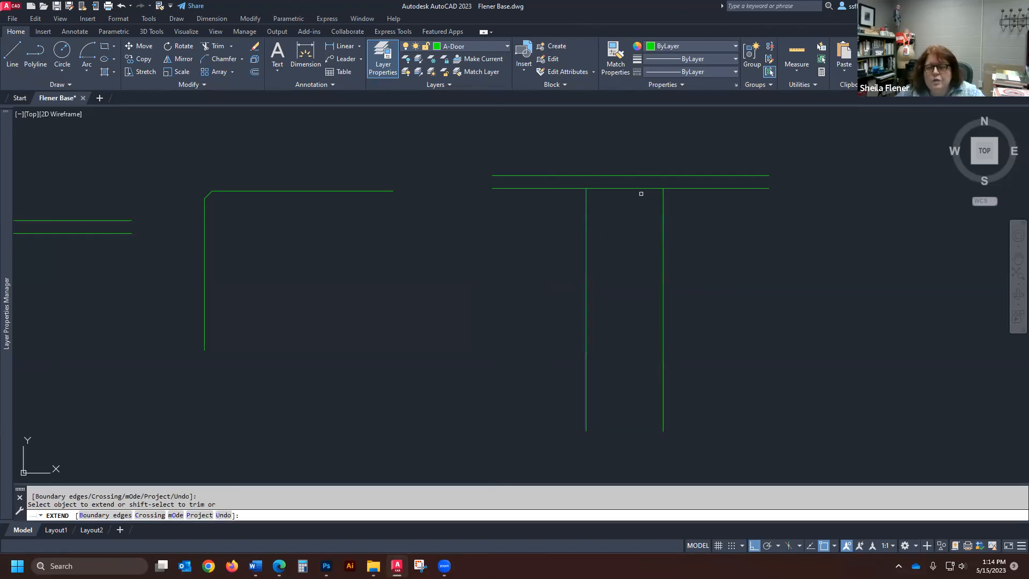
left_click(585, 196)
left_click(664, 200)
key("Return")
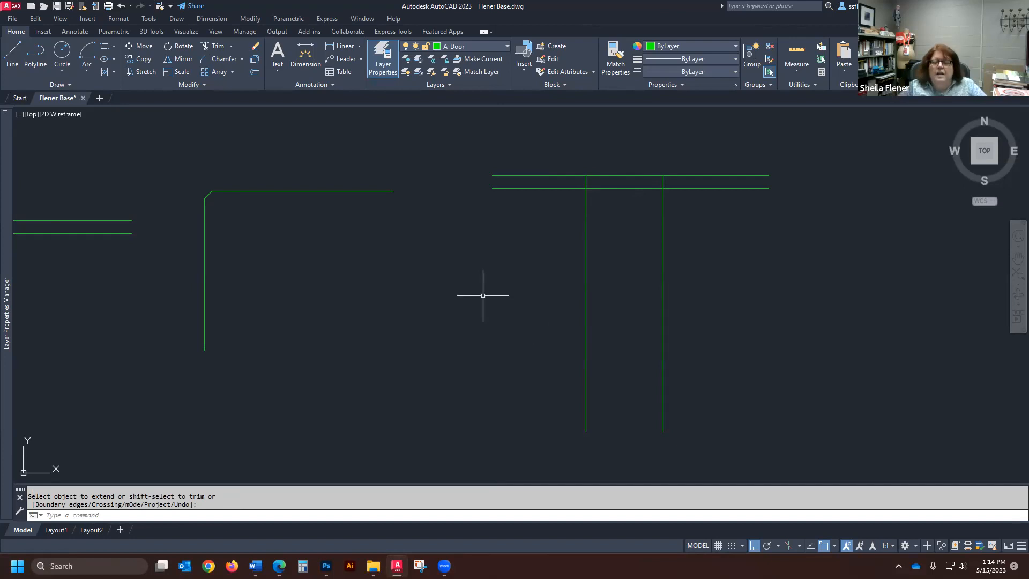
- Trim both horizontal lines between the verticals and the vertical lines below the lower horizontal, leaving an opening with closed wall ends
scroll(584, 257, "down", 2)
scroll(625, 190, "up", 3)
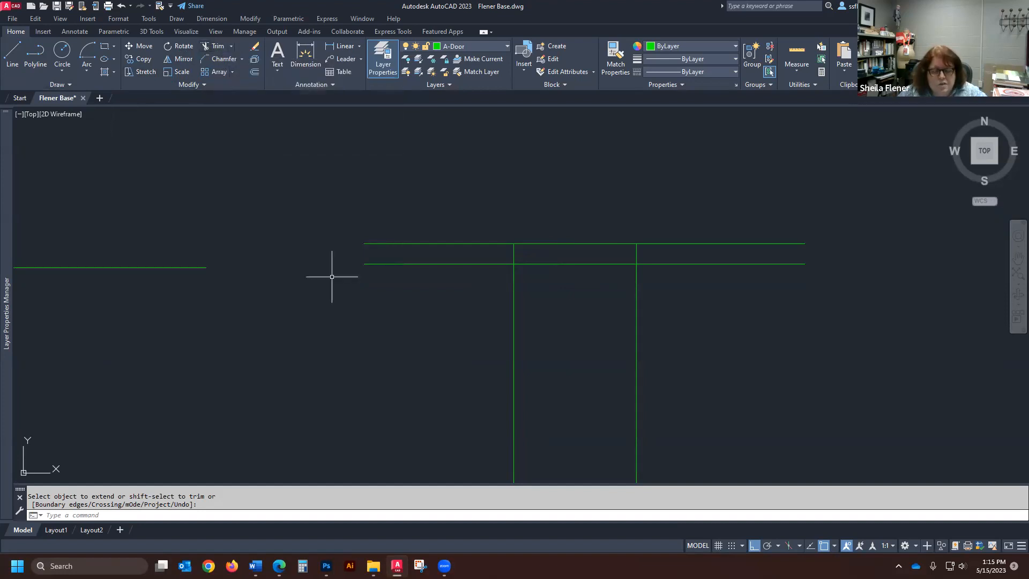
type("r")
key("Return")
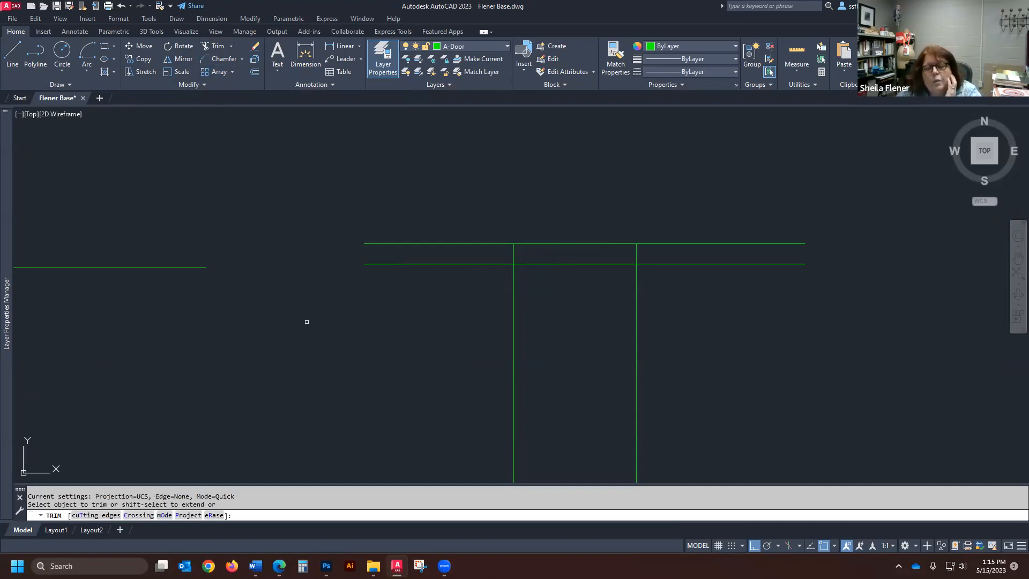
scroll(365, 286, "down", 2)
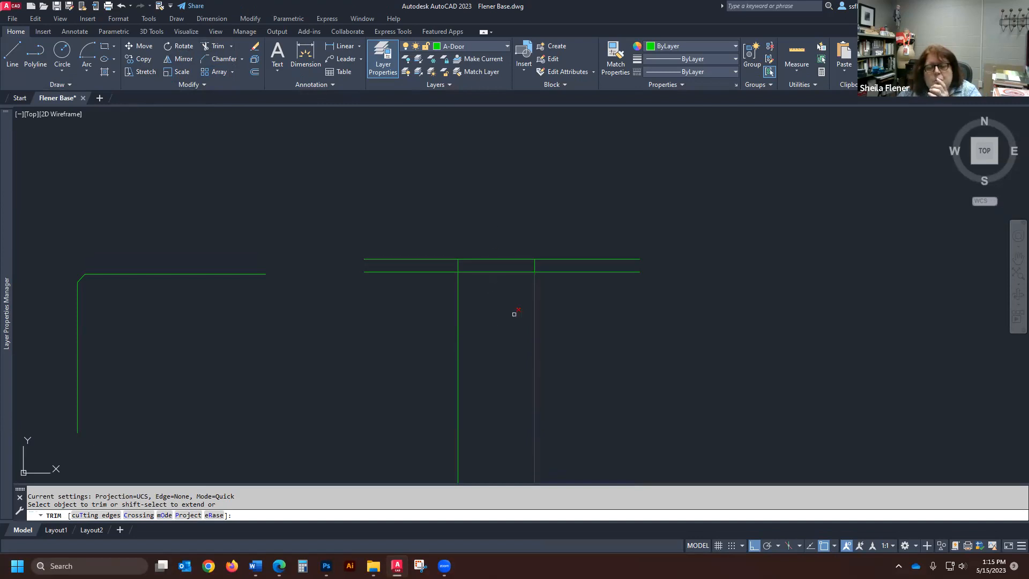
left_click(492, 272)
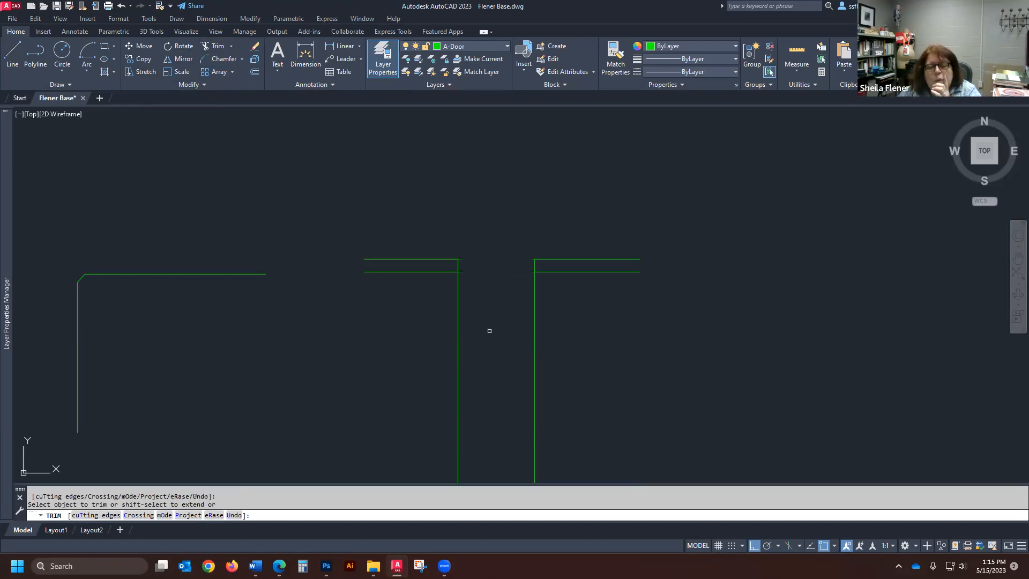
left_click(457, 327)
left_click(535, 342)
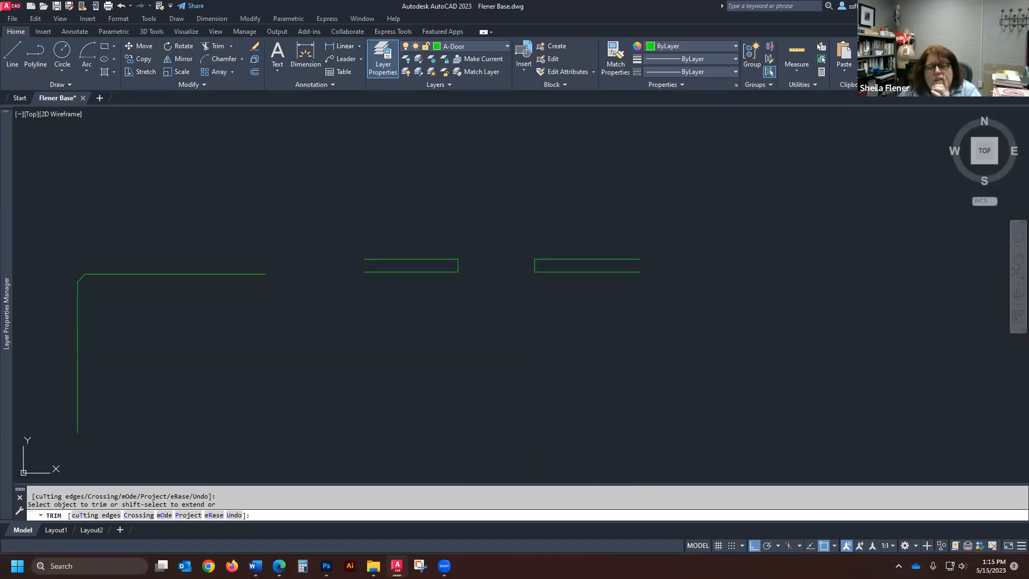
key("Return")
- Examine the finished opening and the earlier filleted, offset and chamfered shapes across the drawing
scroll(527, 253, "up", 4)
scroll(484, 348, "down", 4)
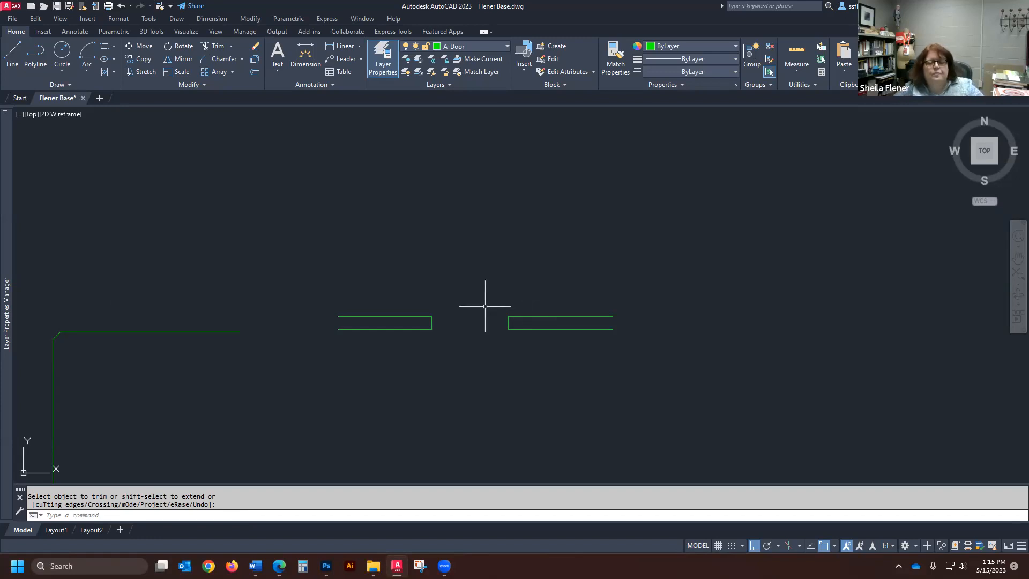
scroll(437, 305, "down", 4)
scroll(316, 324, "up", 2)
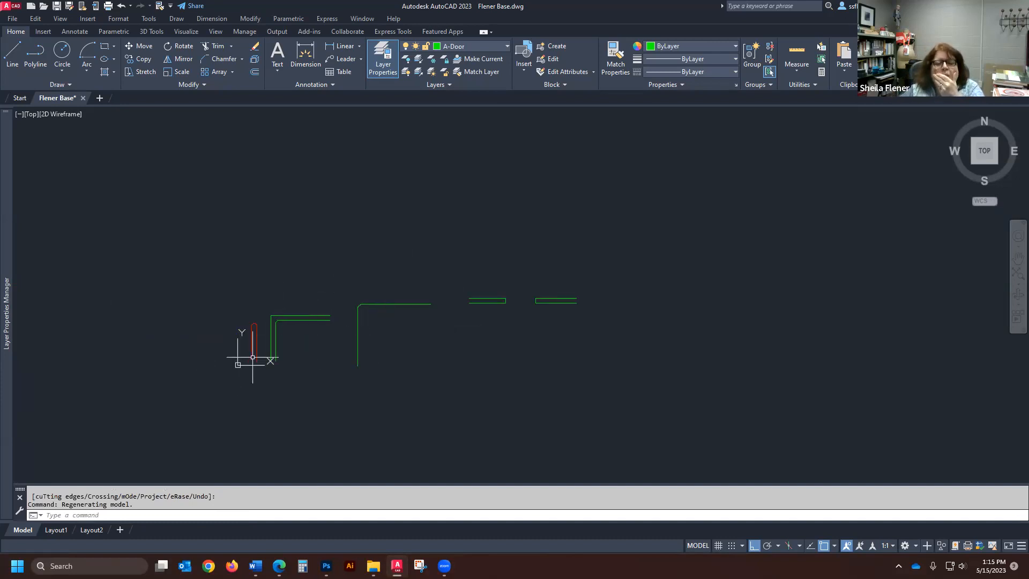
scroll(286, 371, "up", 4)
scroll(271, 370, "down", 4)
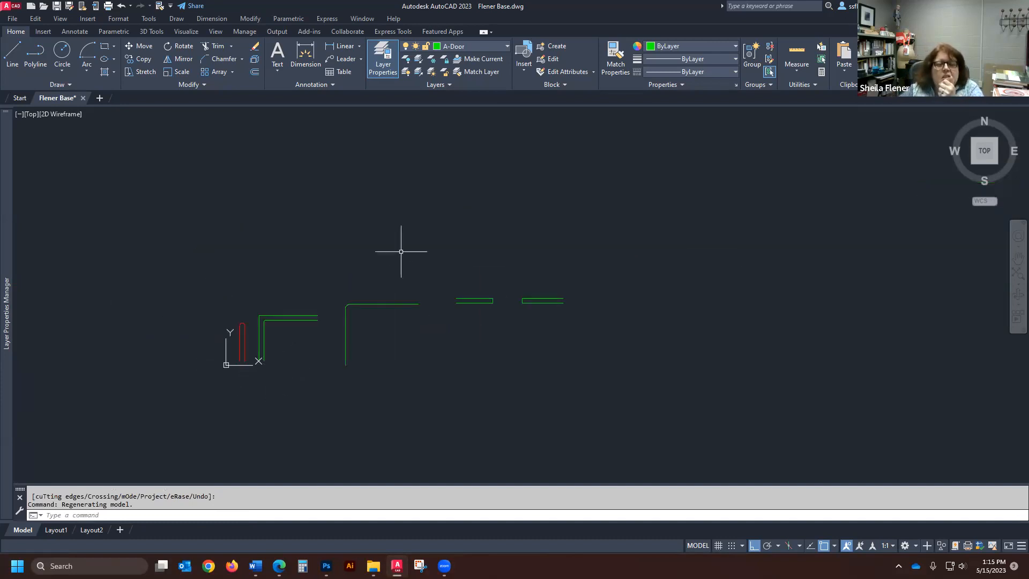
scroll(256, 349, "up", 4)
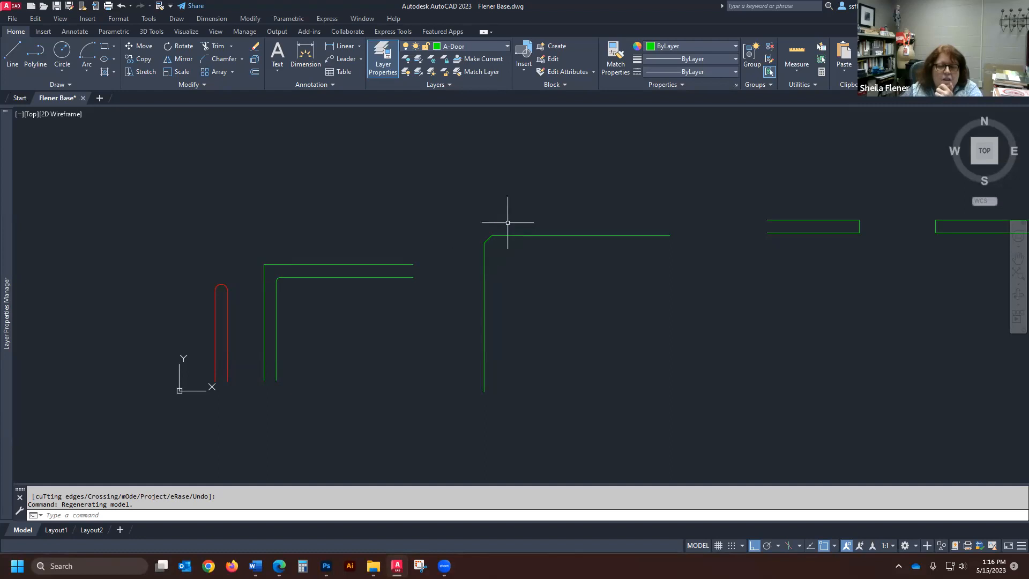
scroll(430, 260, "down", 4)
scroll(439, 272, "up", 2)
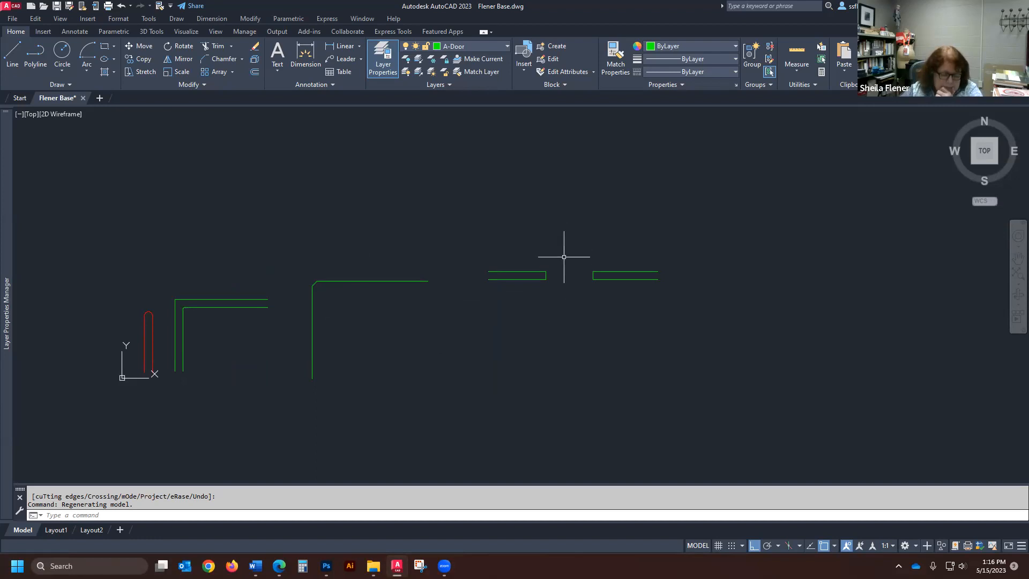
scroll(554, 294, "down", 2)
scroll(485, 304, "up", 2)
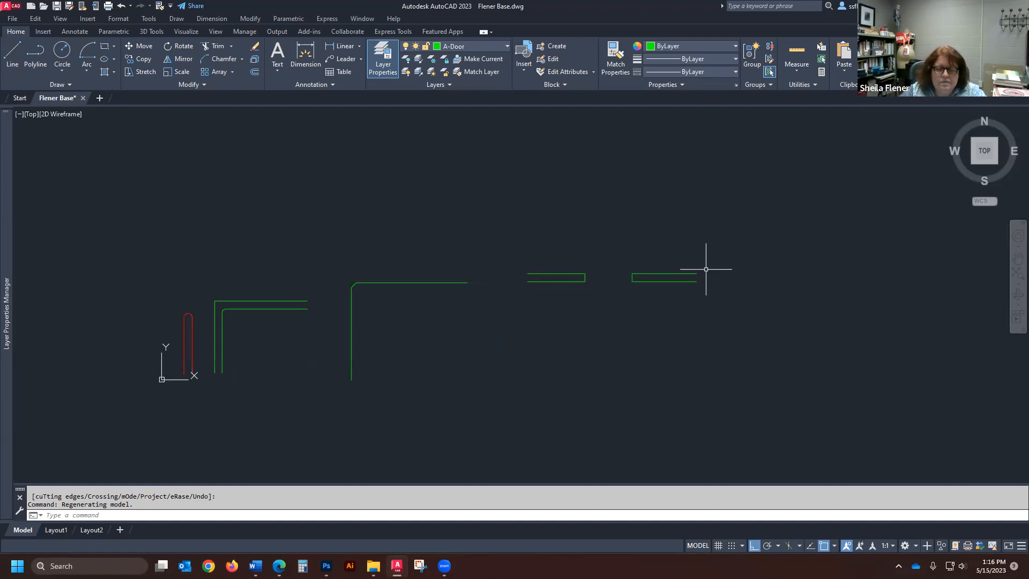
scroll(583, 279, "down", 2)
scroll(336, 303, "up", 5)
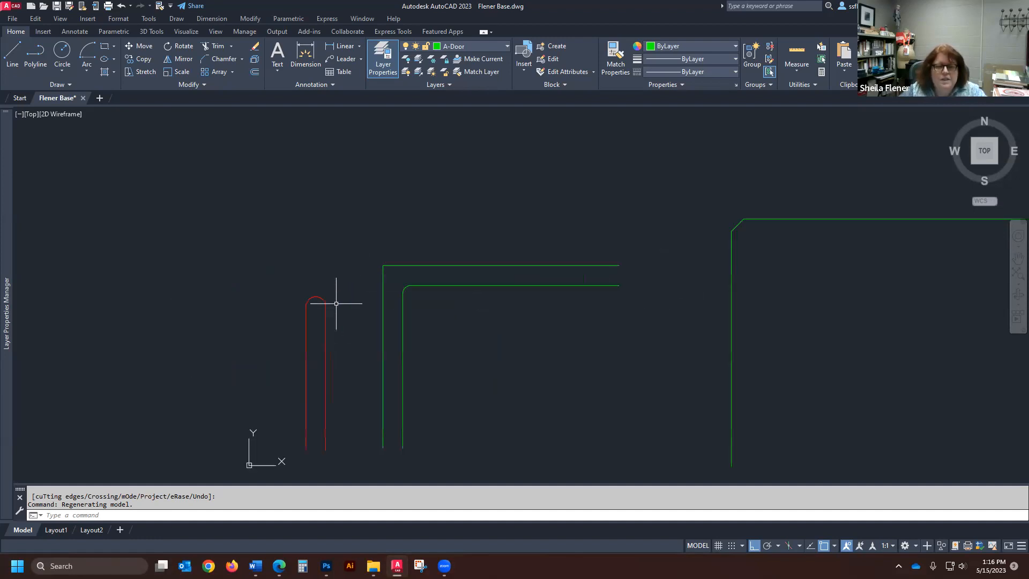
- Copy the red round-topped shape's two verticals and arc from its lower-left endpoint to five spots in a horizontal row past the chamfered corner
scroll(321, 230, "down", 3)
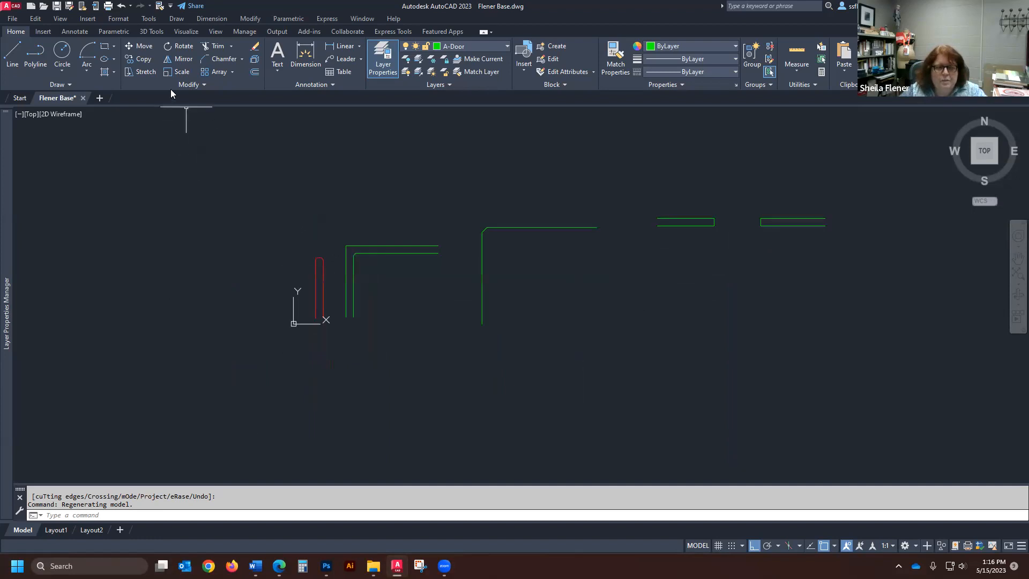
left_click(143, 60)
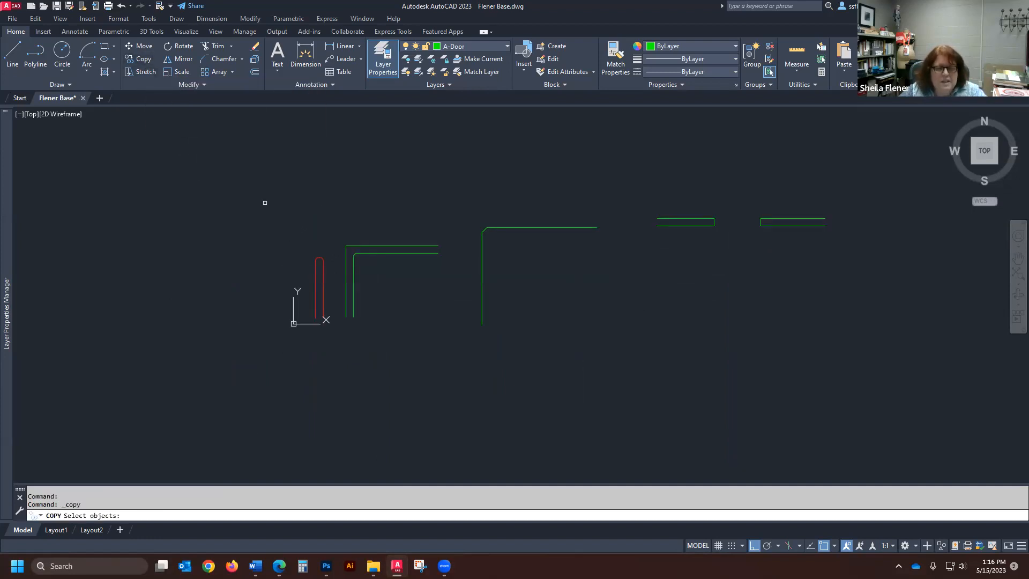
scroll(329, 276, "up", 3)
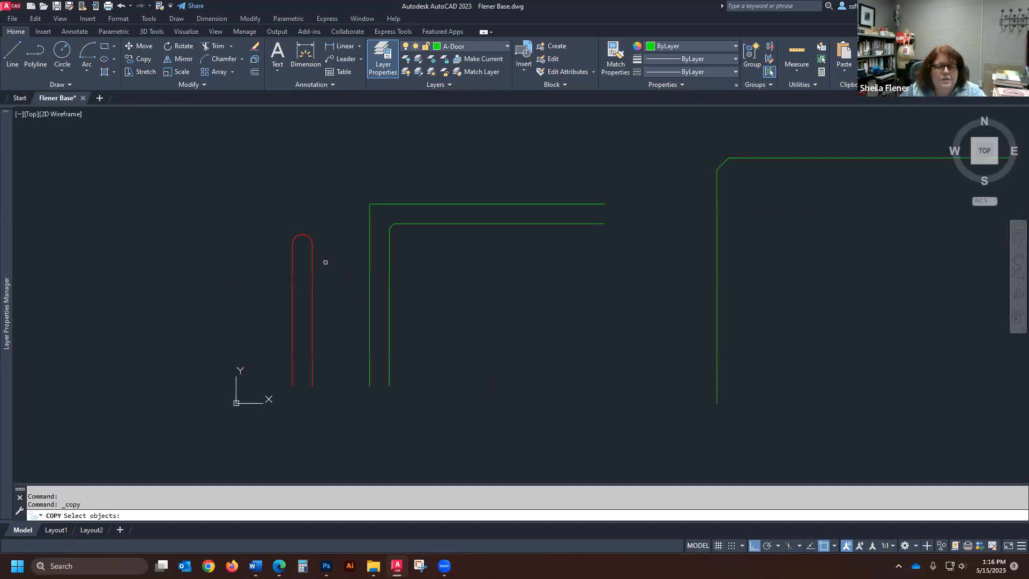
left_click(314, 263)
left_click(276, 270)
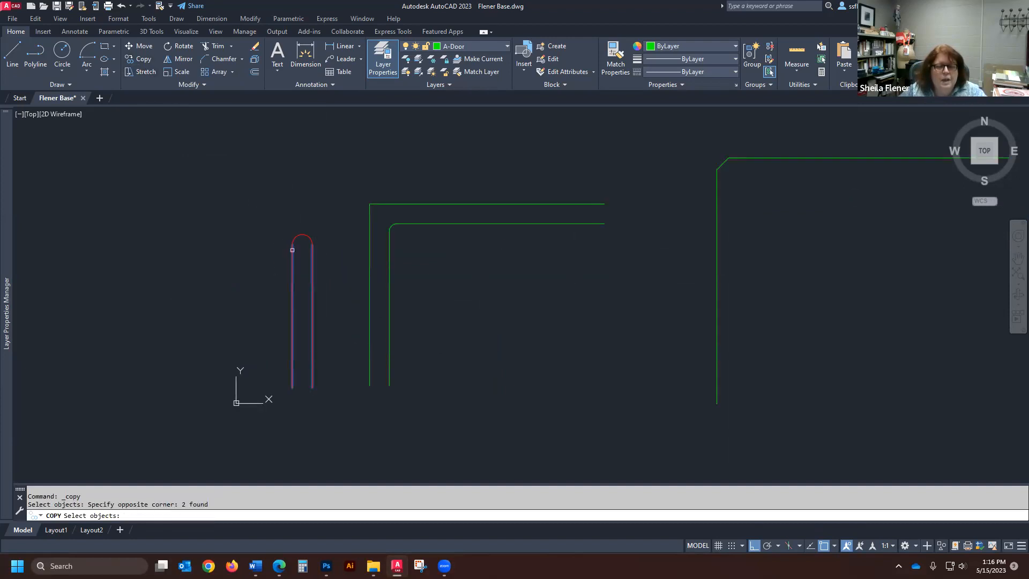
left_click(308, 235)
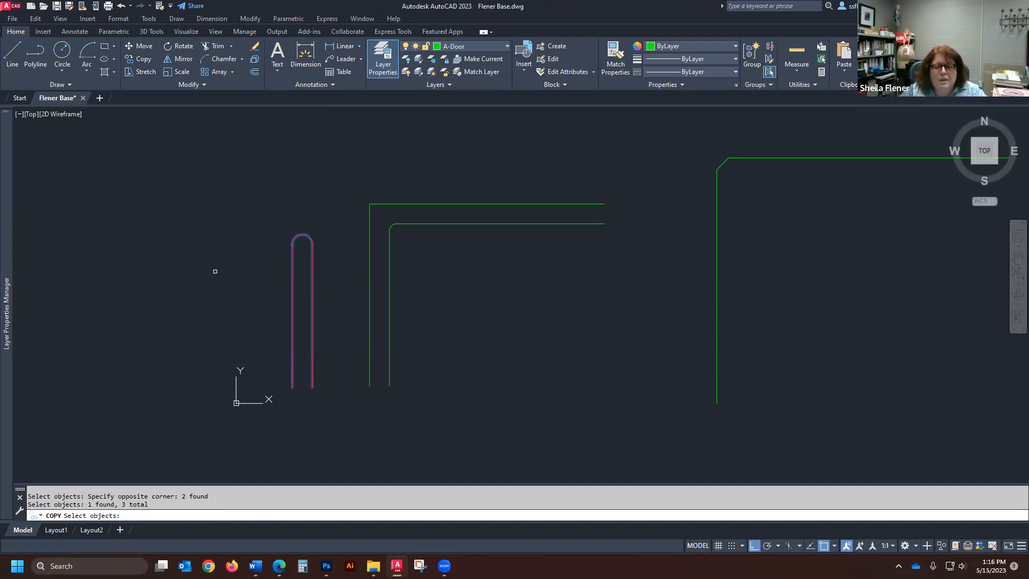
left_click(305, 229)
left_click(298, 265)
left_click(291, 272)
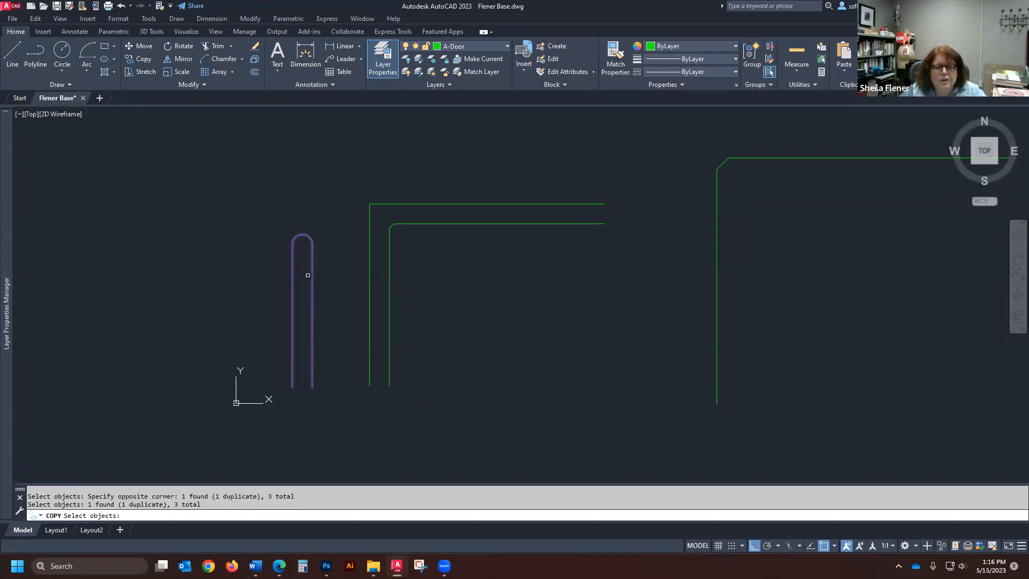
left_click(309, 274)
left_click(231, 295)
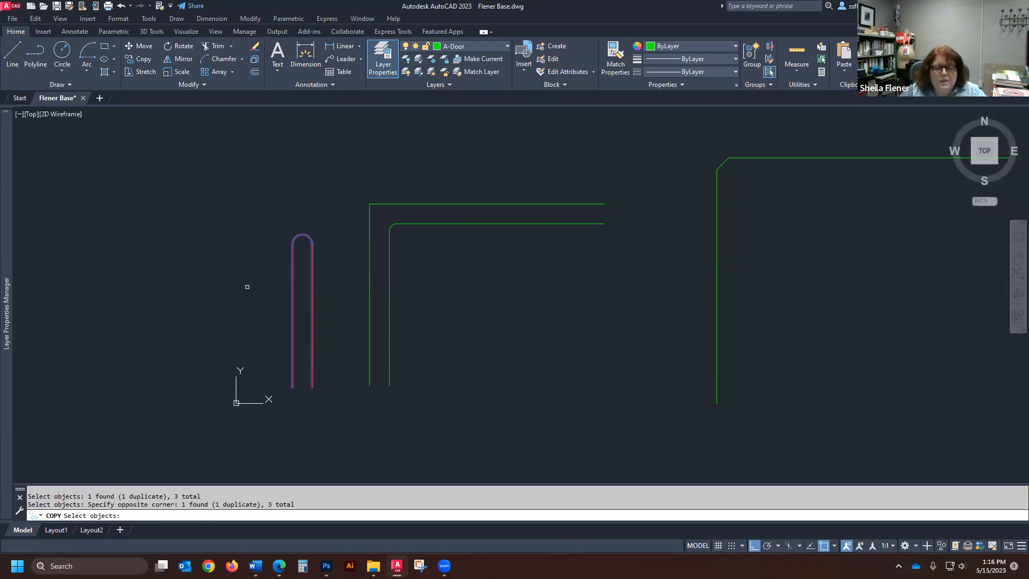
key("Return")
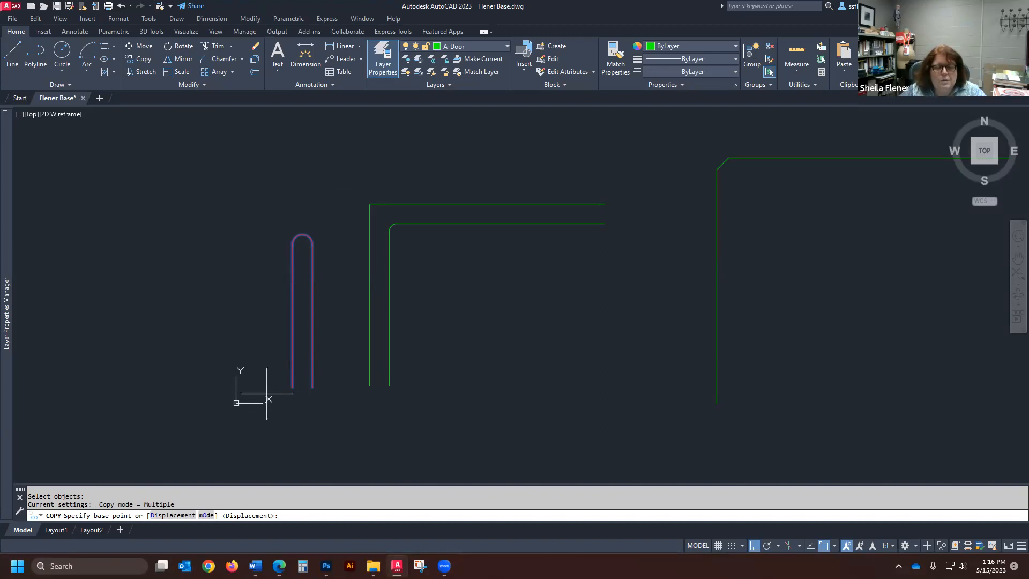
left_click(293, 387)
scroll(277, 388, "down", 3)
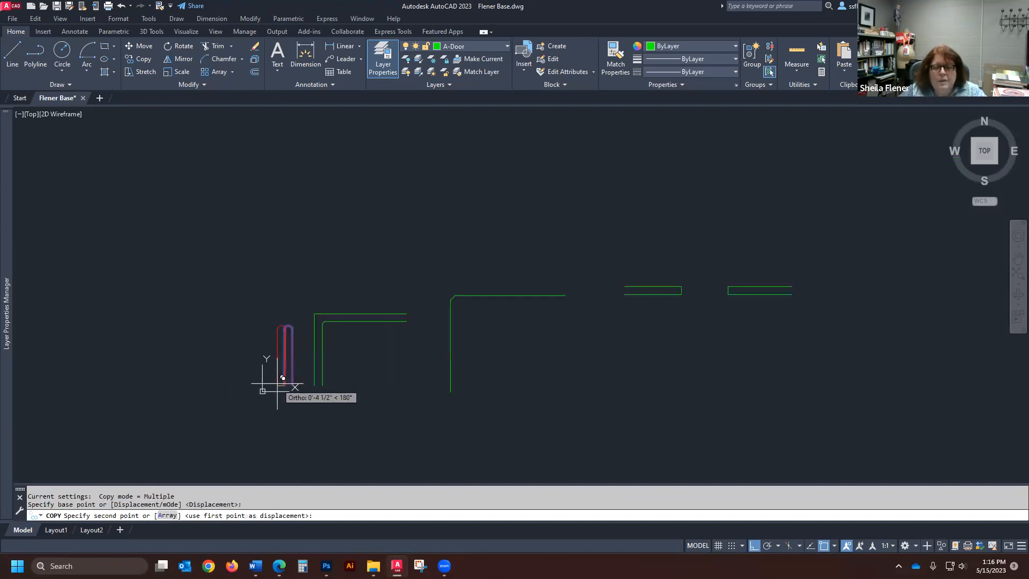
left_click(479, 382)
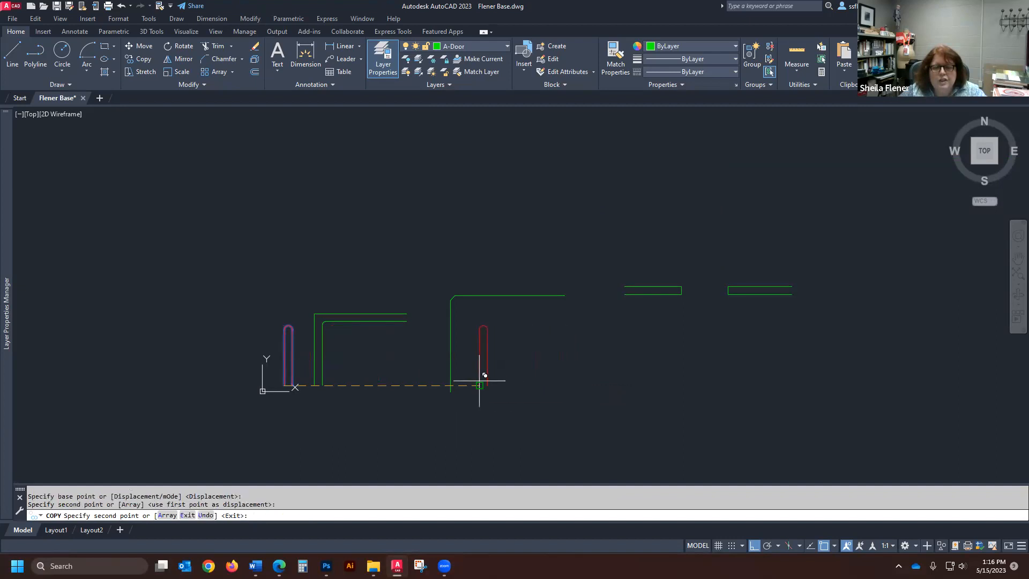
left_click(528, 380)
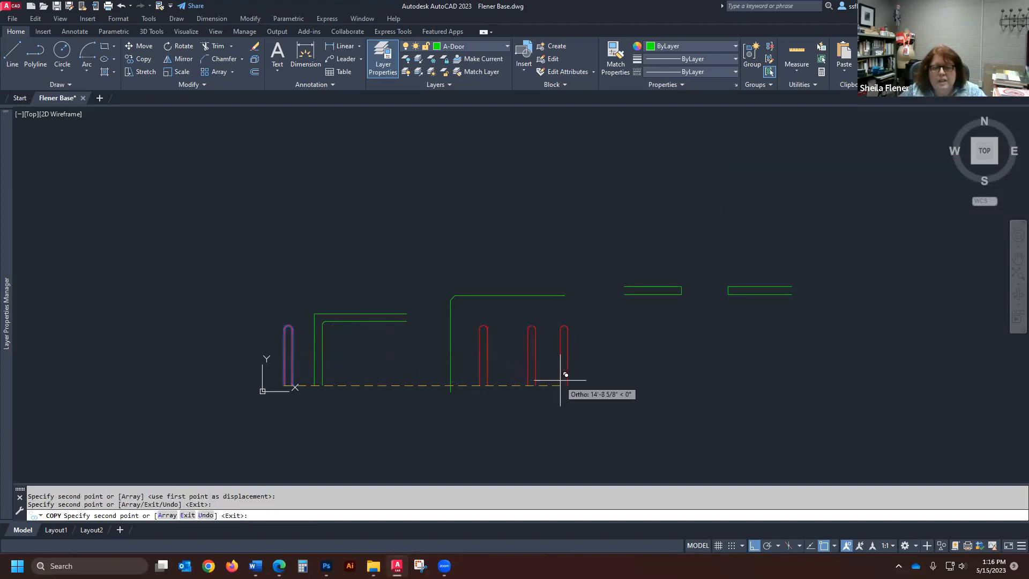
left_click(572, 379)
left_click(614, 377)
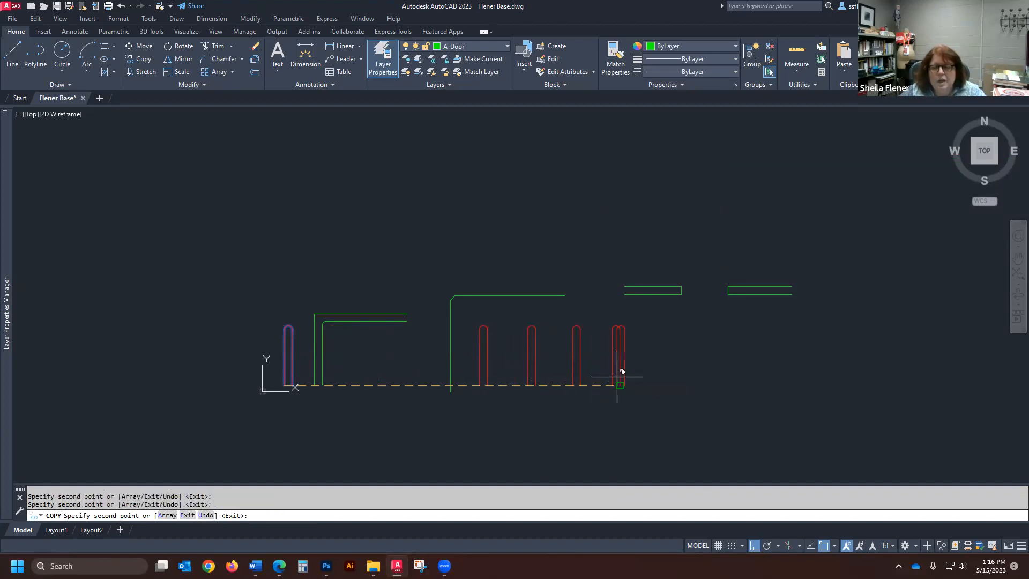
left_click(654, 376)
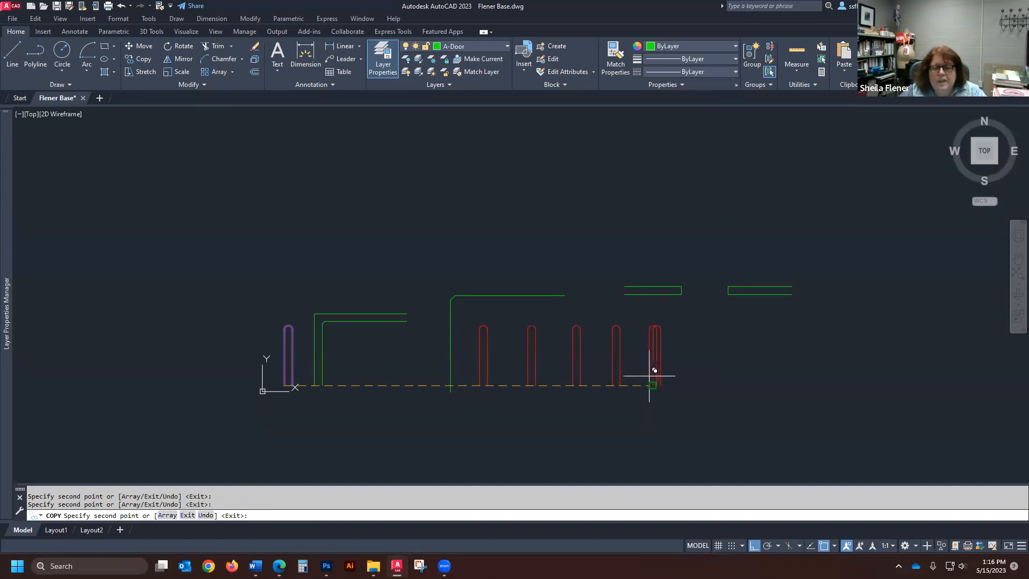
scroll(393, 386, "up", 2)
scroll(285, 385, "up", 4)
scroll(280, 379, "down", 4)
key("Escape")
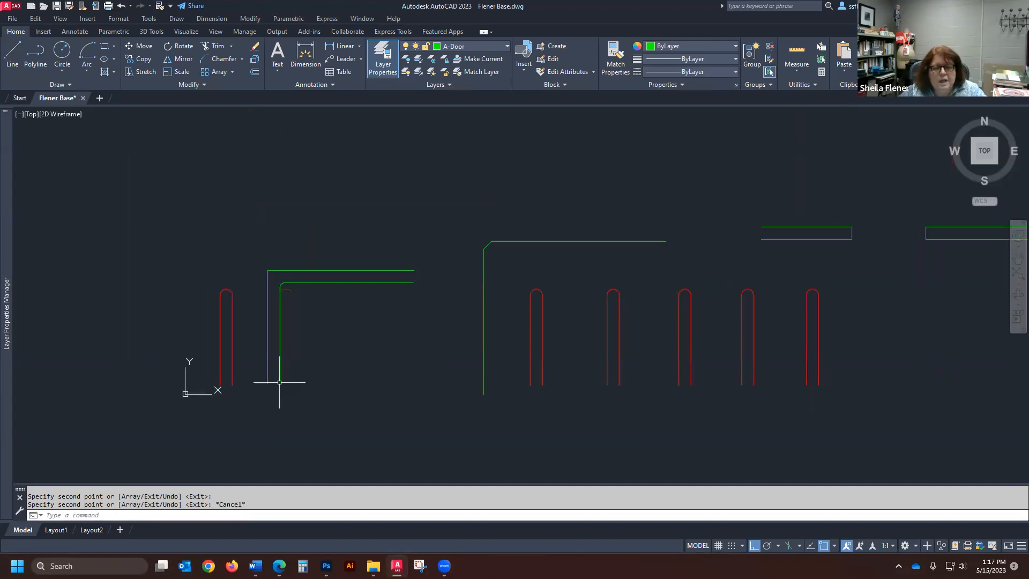
- Copy the rightmost red round-topped shape 3' horizontally to the right, using its lower-left endpoint as base point
scroll(391, 337, "down", 4)
scroll(561, 344, "up", 5)
key("Return")
left_click(530, 156)
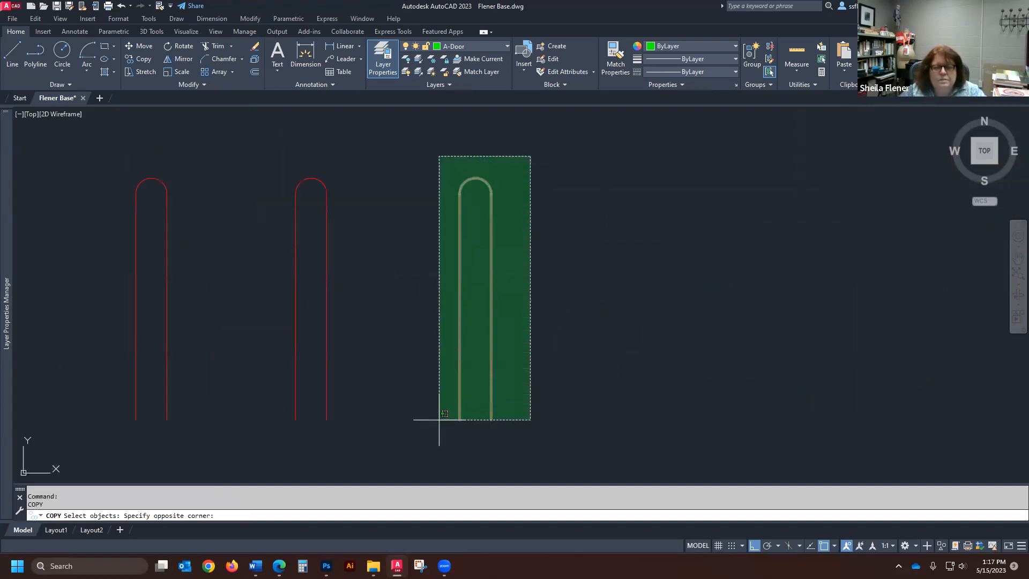
left_click(437, 442)
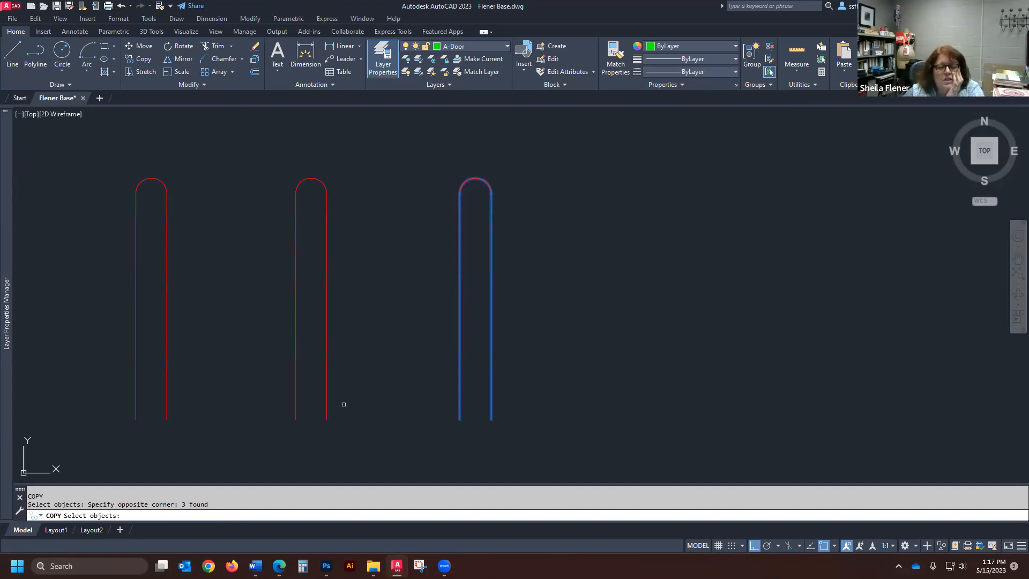
key("Return")
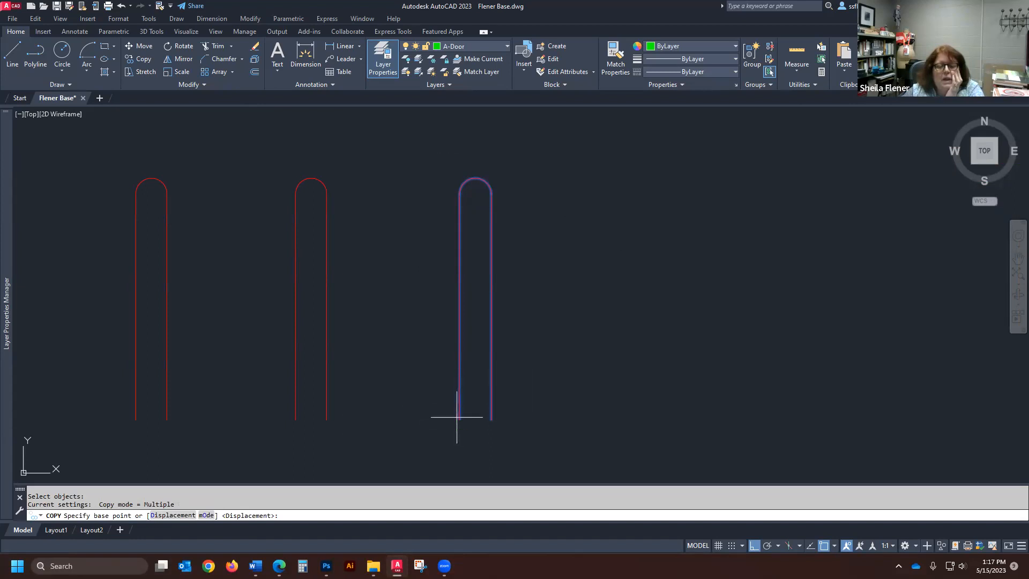
left_click(460, 419)
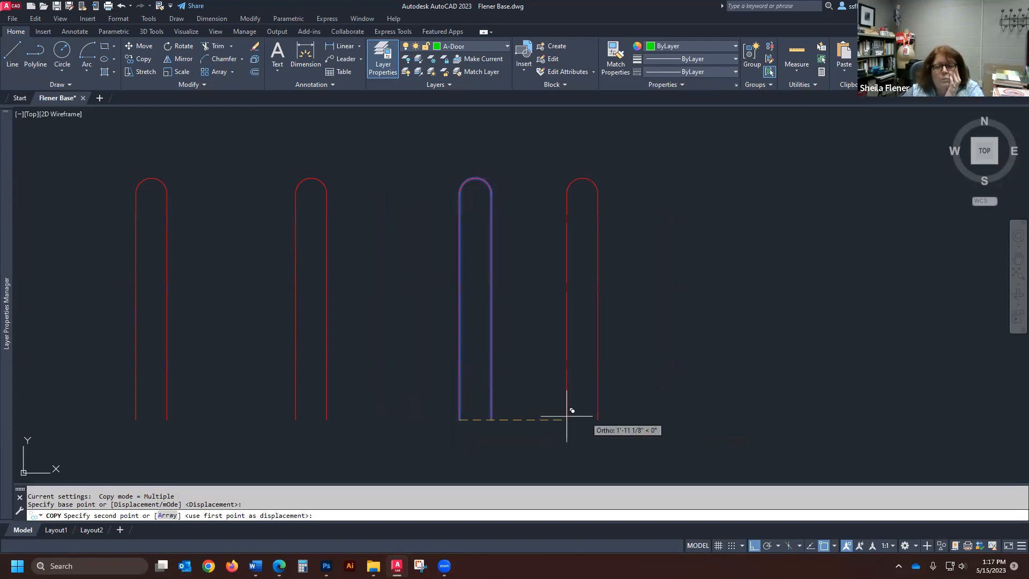
scroll(373, 400, "down", 3)
scroll(472, 423, "up", 3)
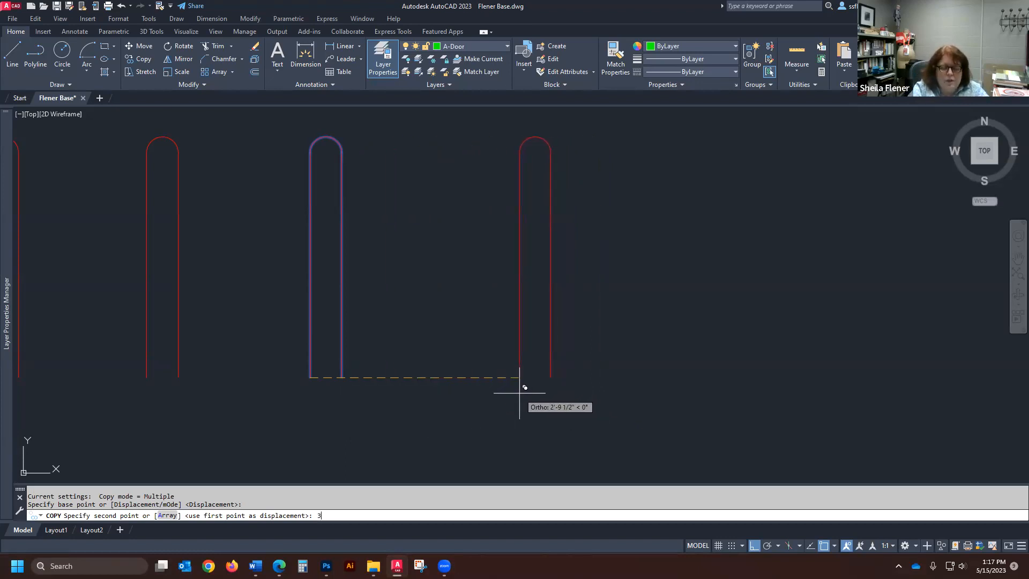
key("Return")
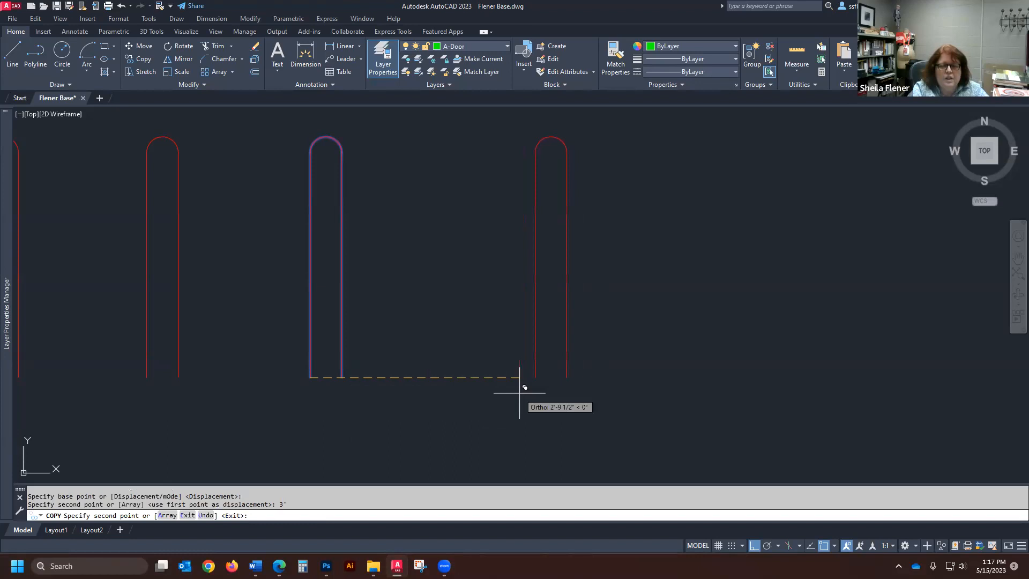
key("Return")
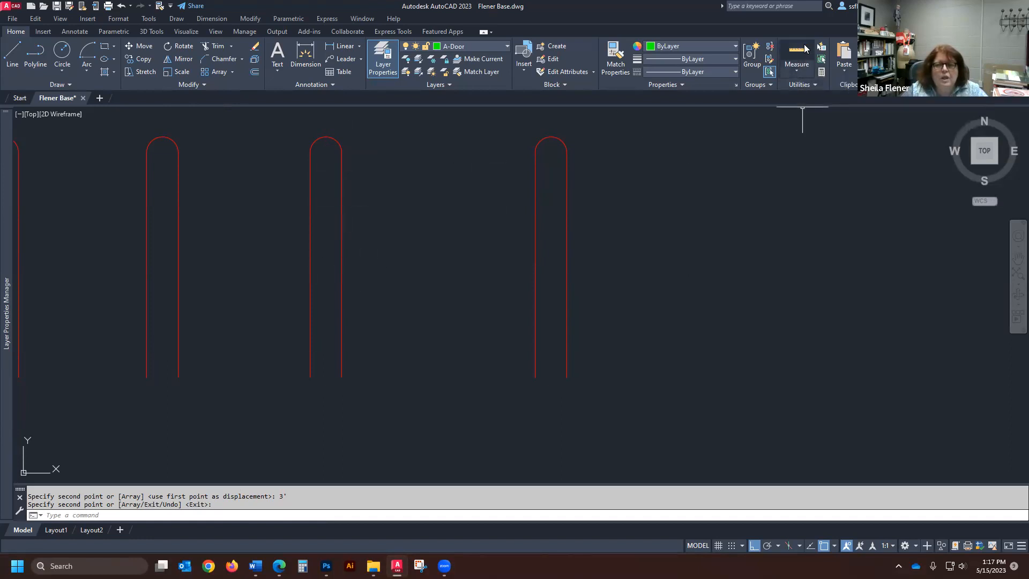
- Measure the clear gap between the two rightmost red shapes and the distance between their lower-left endpoints
left_click(797, 73)
left_click(804, 113)
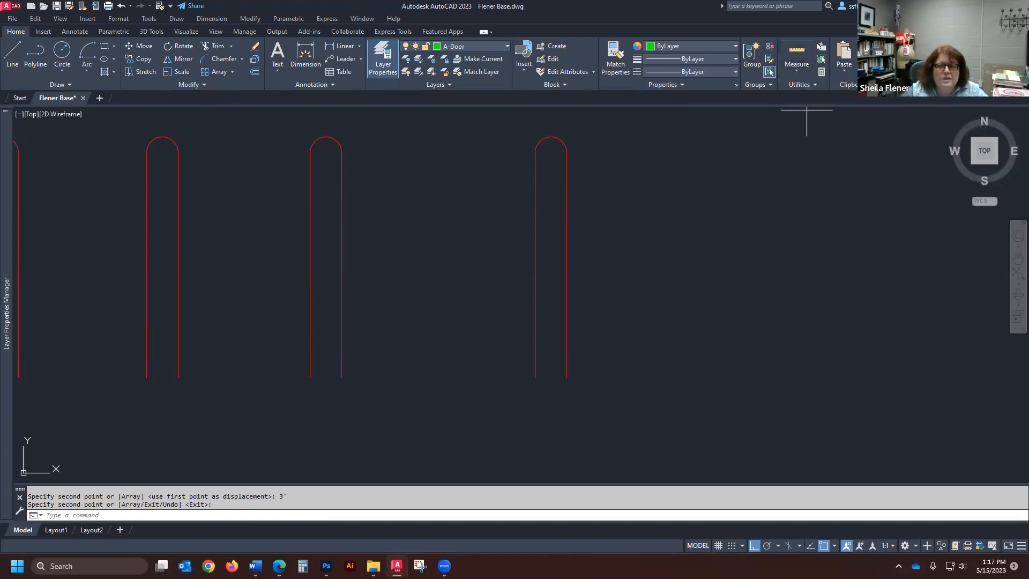
left_click(338, 378)
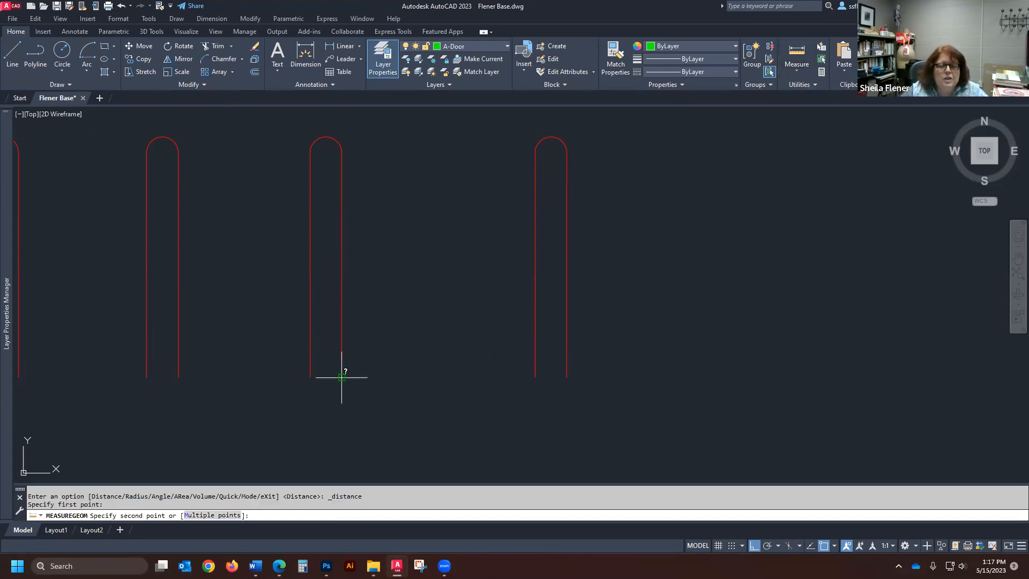
left_click(535, 378)
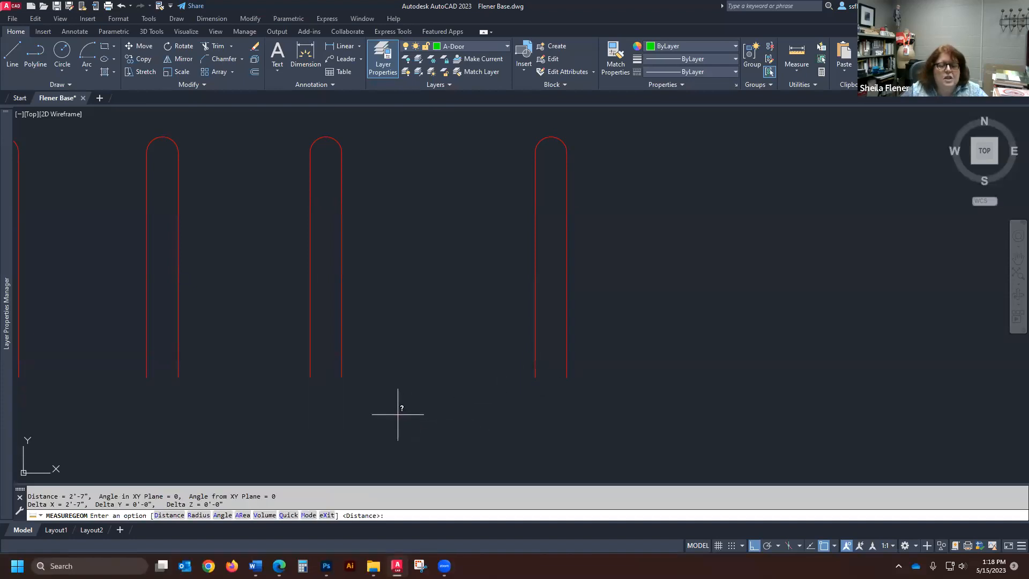
key("Return")
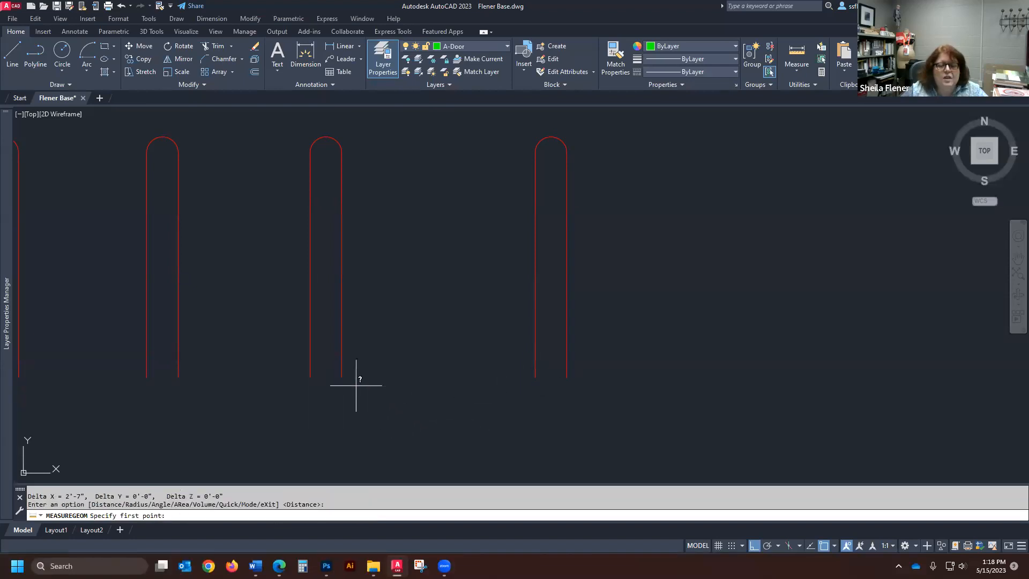
left_click(310, 378)
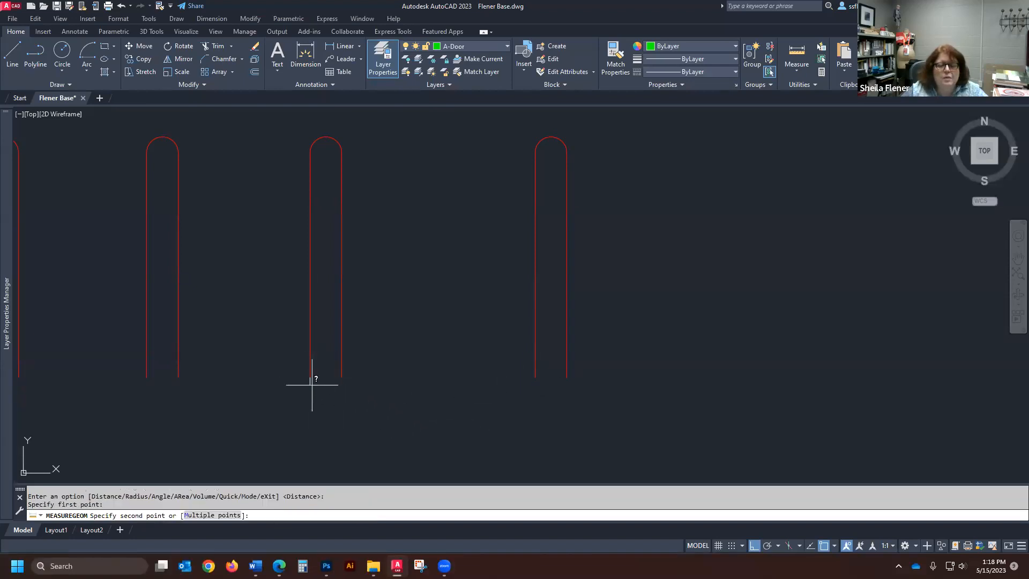
left_click(535, 377)
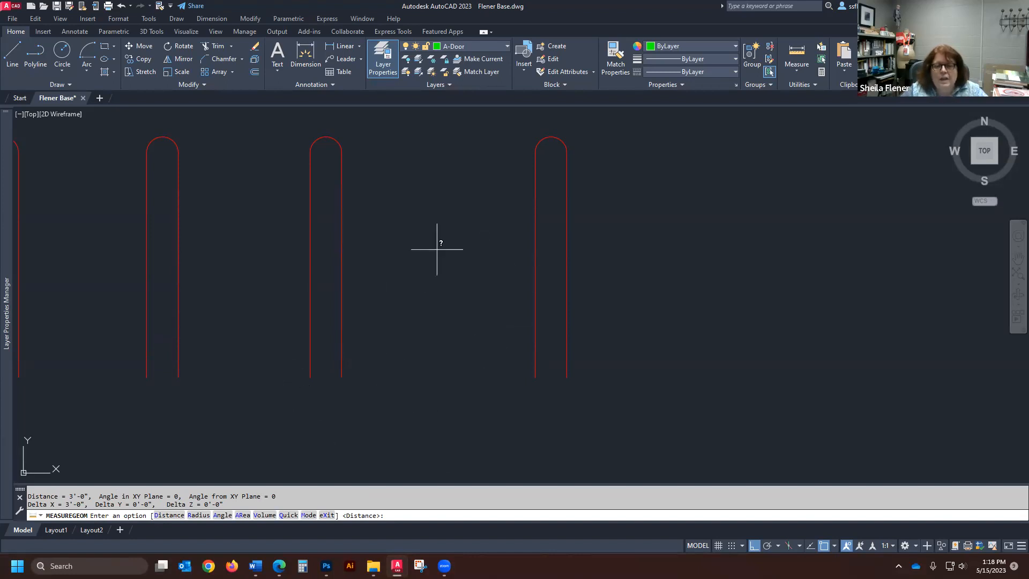
scroll(398, 367, "up", 2)
scroll(379, 372, "down", 2)
scroll(338, 391, "up", 2)
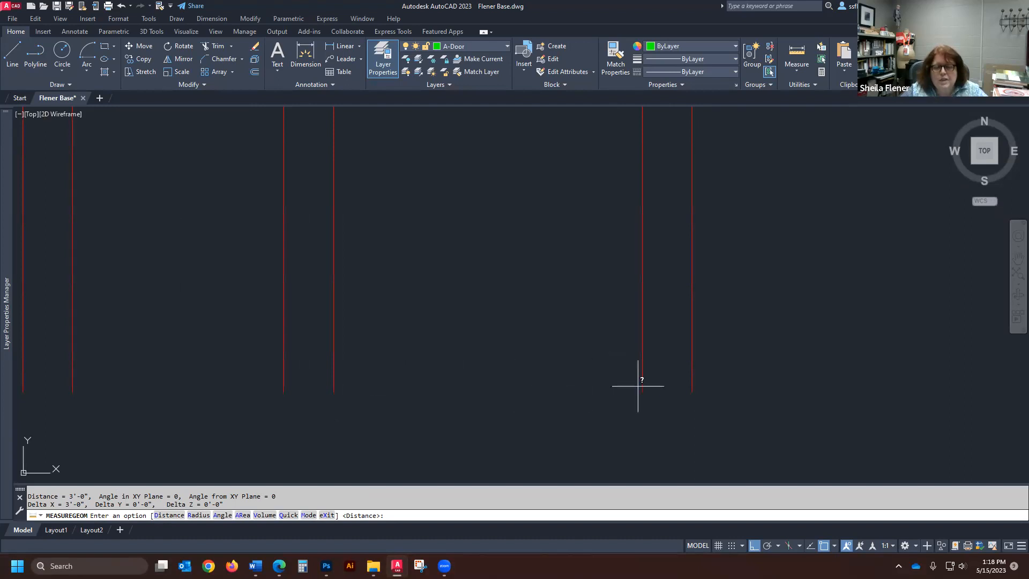
scroll(374, 379, "down", 2)
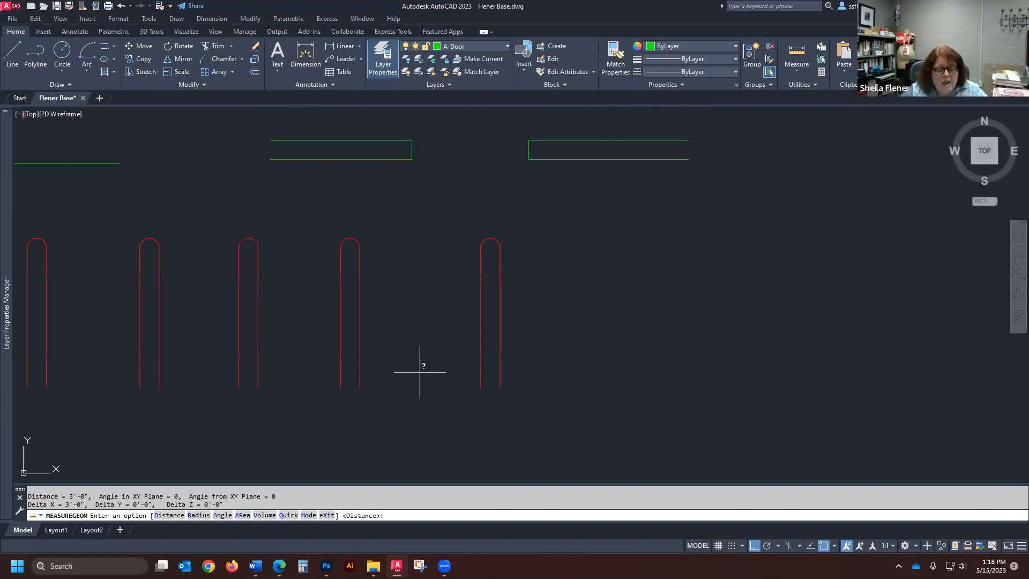
type("c")
key("Return")
key("Escape")
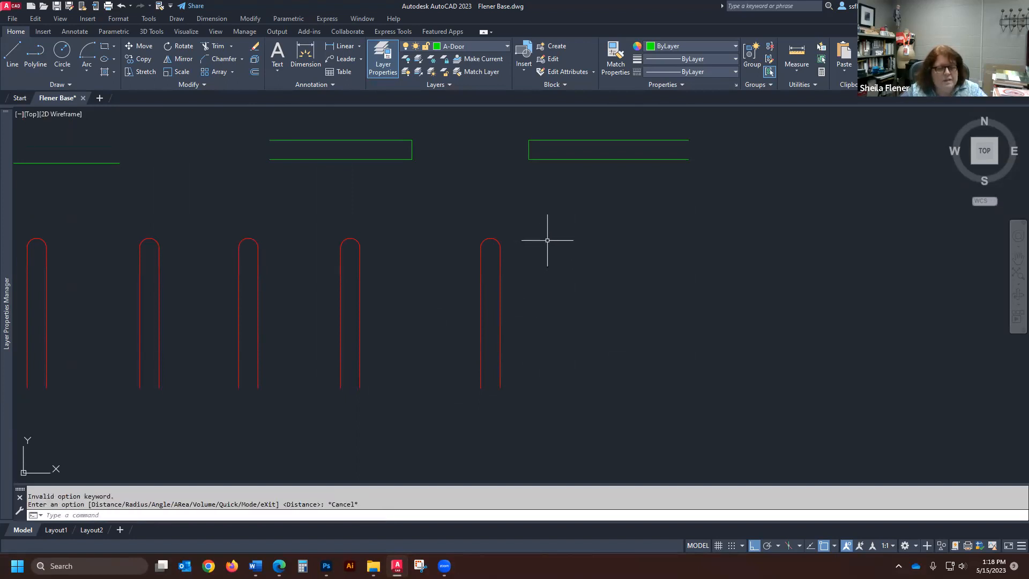
- Copy the rightmost red round-topped shape 4'1" horizontally to the right from its lower-left endpoint
type("co")
key("Return")
left_click(532, 216)
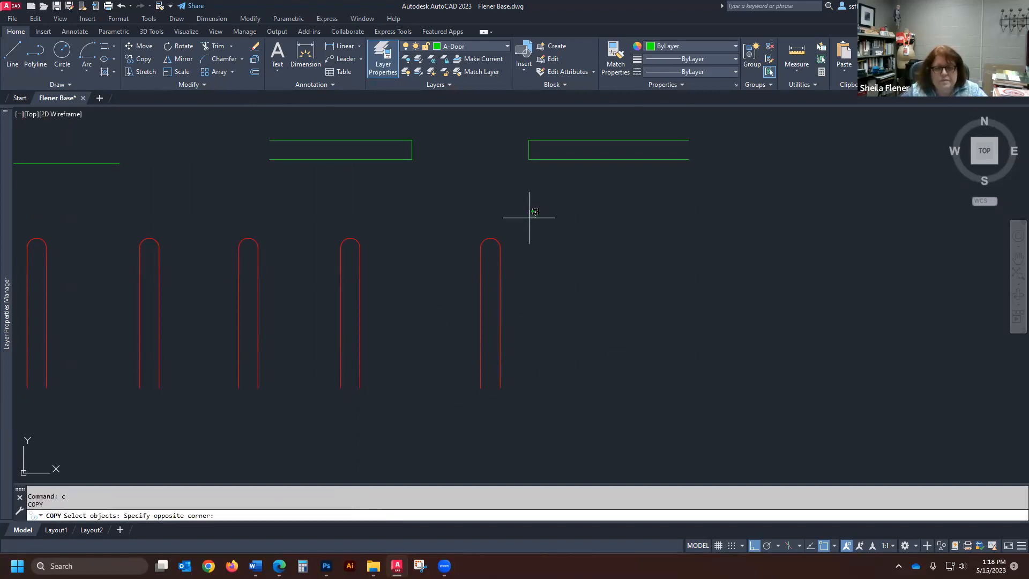
left_click(458, 424)
key("Return")
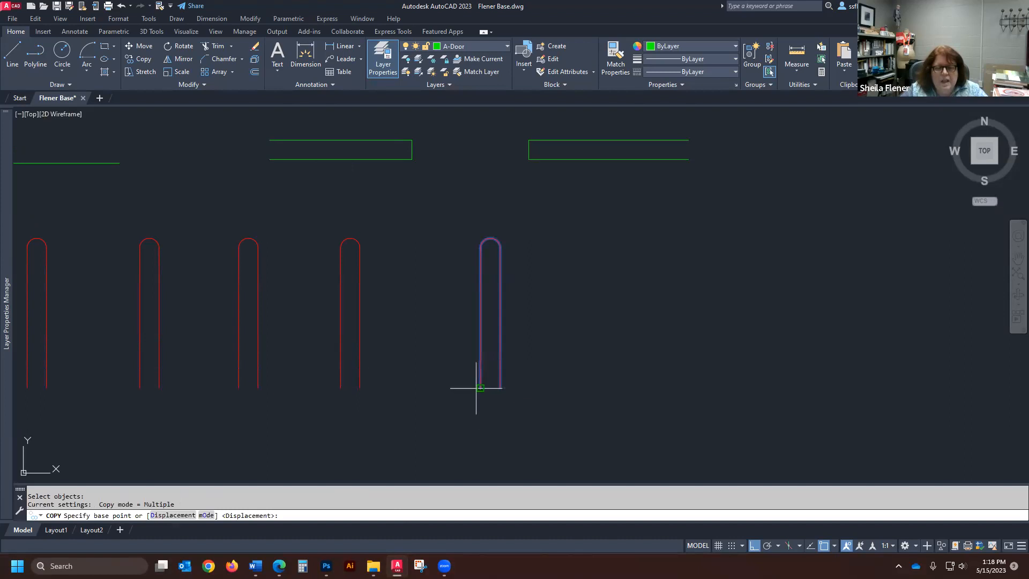
left_click(480, 388)
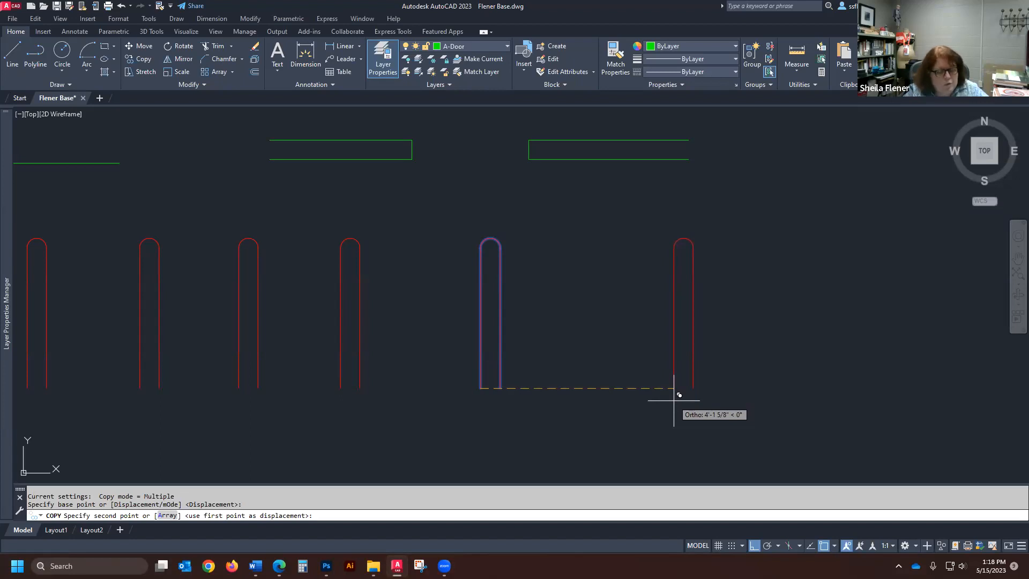
type("1")
key("Return")
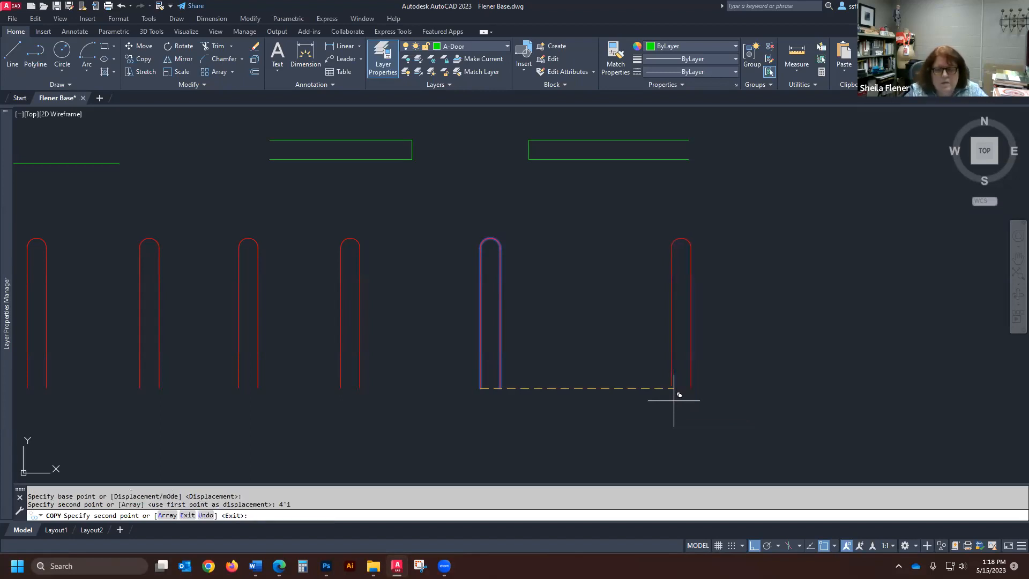
- Measure the clear gap between the original red round-topped shape's lower-right endpoint and the 4'1" copy's lower-left endpoint
type("dist")
key("Return")
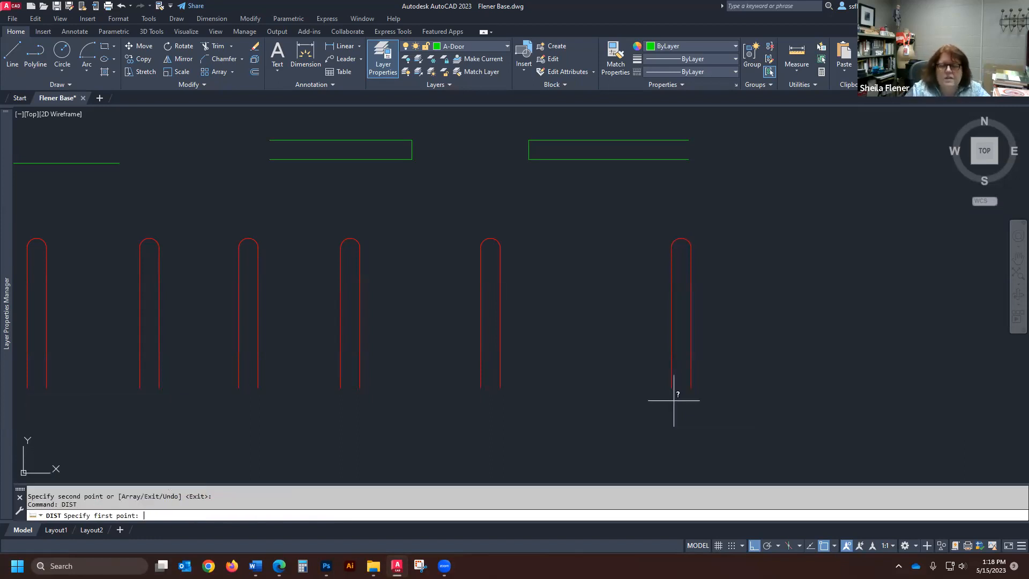
left_click(500, 386)
left_click(672, 386)
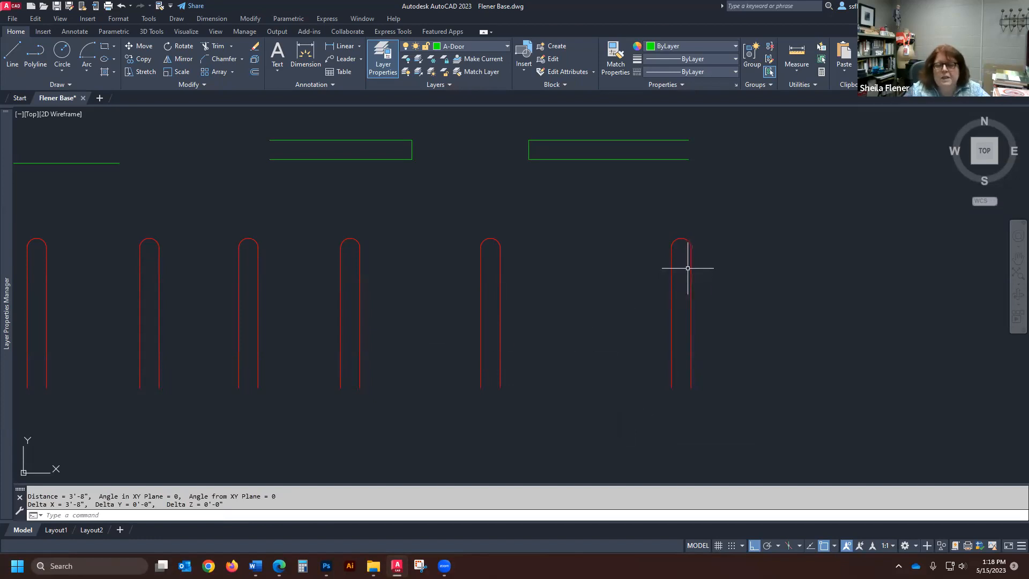
- Erase the rightmost red round-topped shape, the 4'1" copy, including both verticals and its arc
type("e")
key("Return")
left_click(730, 222)
left_click(646, 402)
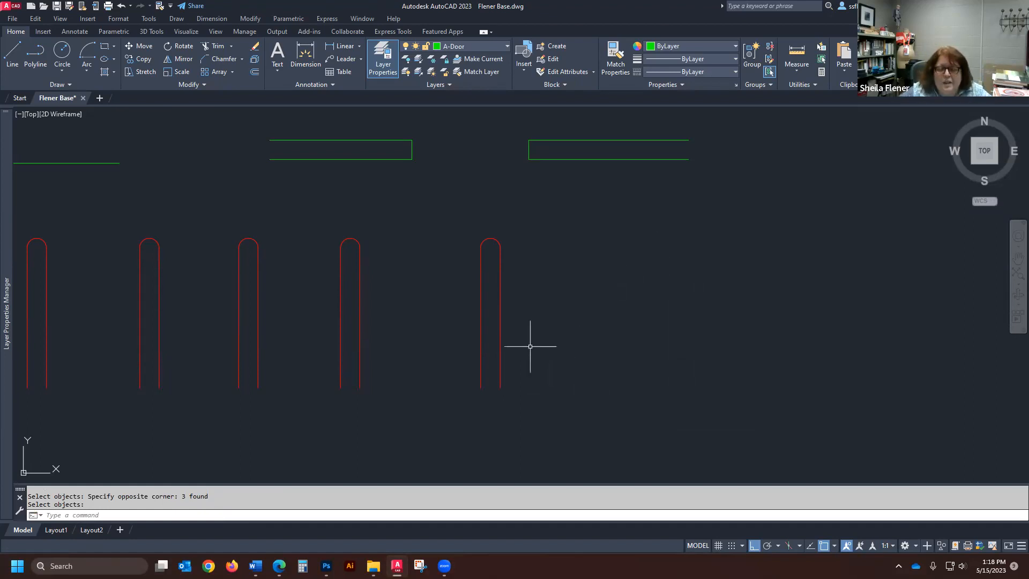
- Draw a short vertical guide line straight down from the rightmost red shape's lower-right endpoint
key("Escape")
type("l")
key("Return")
left_click(500, 388)
left_click(499, 445)
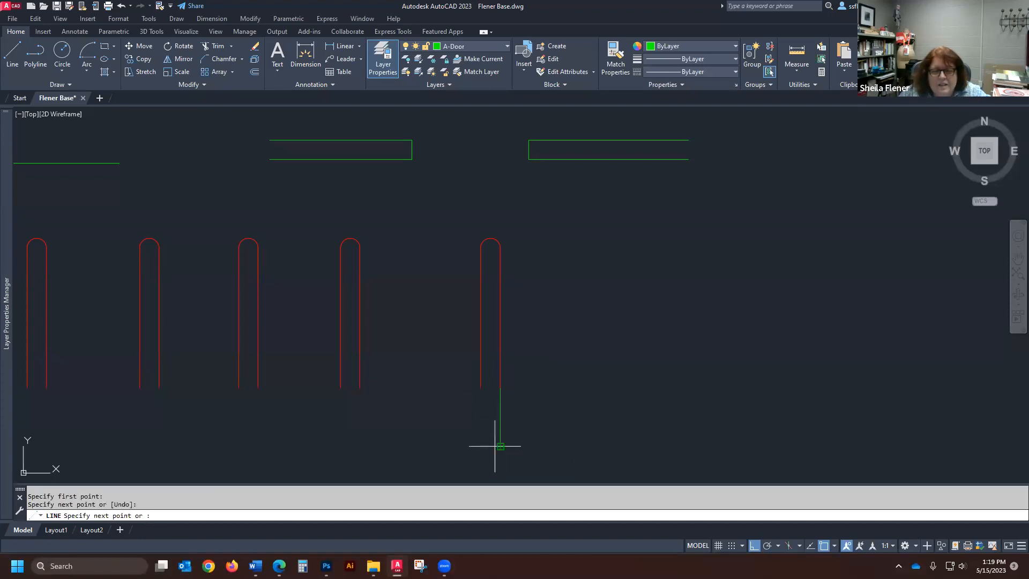
- Offset the short green guide line 36 inches to the right
type("o")
key("Return")
type("3")
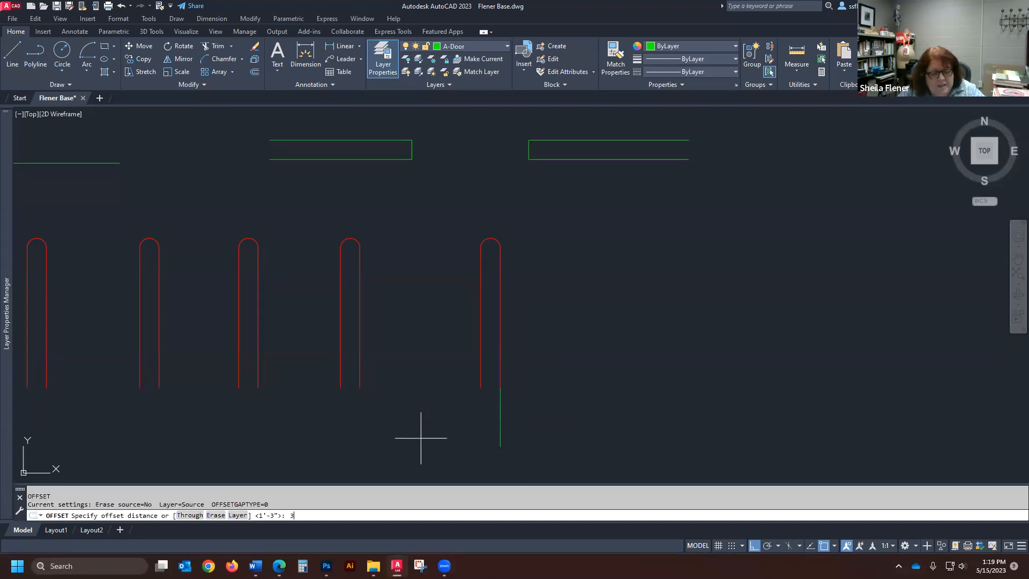
type("6")
key("Return")
left_click(504, 423)
left_click(559, 425)
- Measure the rightmost red shape's width between its two lower endpoints
type("dist")
key("Return")
left_click(500, 387)
left_click(481, 388)
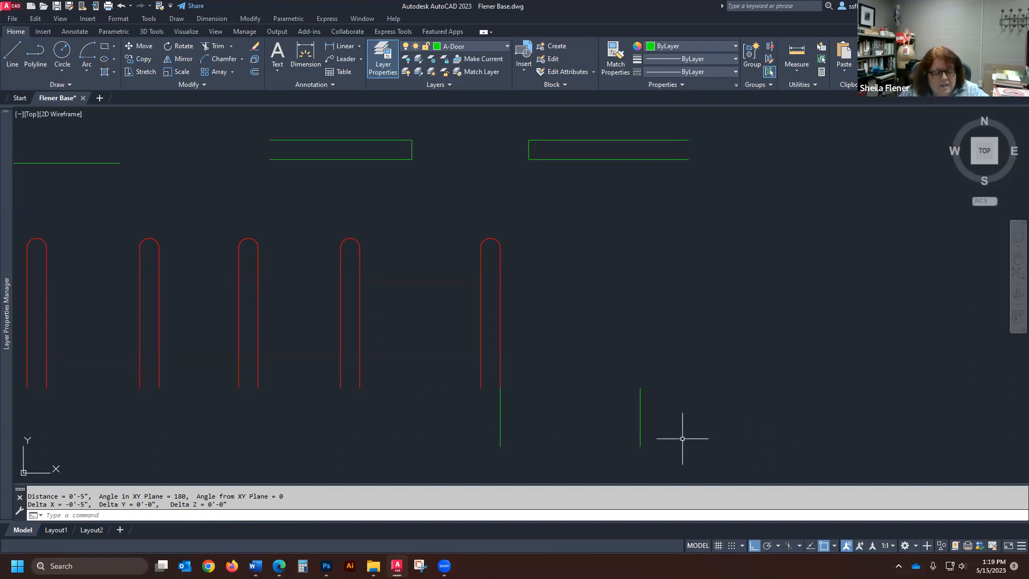
- Copy the rightmost red shape from its lower-left endpoint to the upper endpoint of the offset guide line
type("c")
key("Return")
left_click(539, 212)
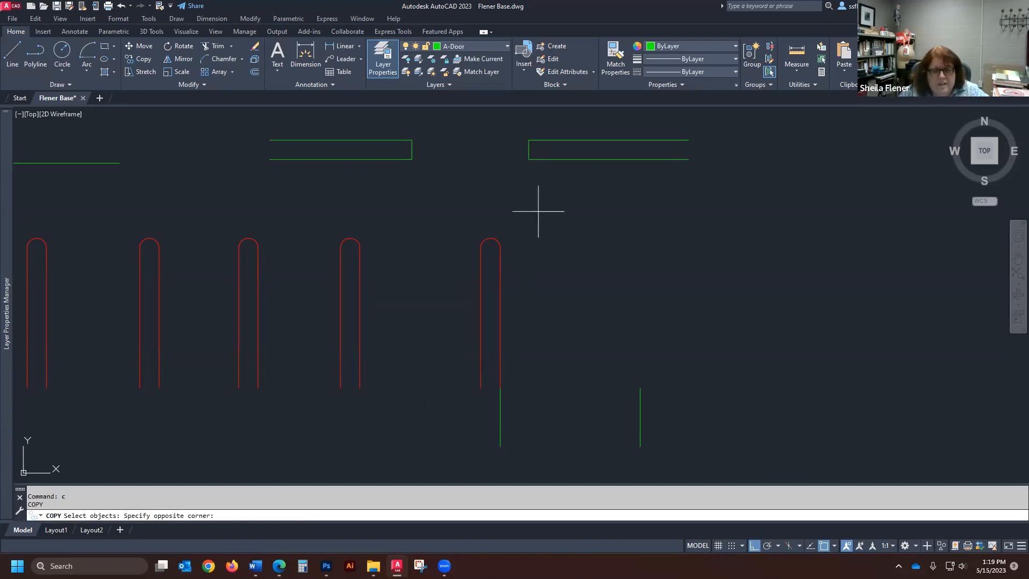
left_click(461, 320)
key("Return")
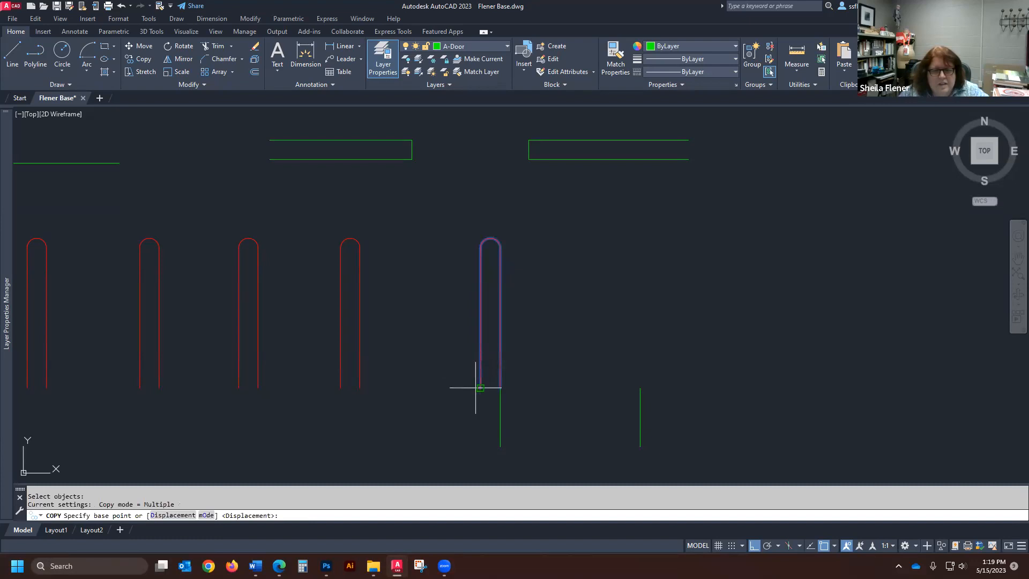
left_click(475, 388)
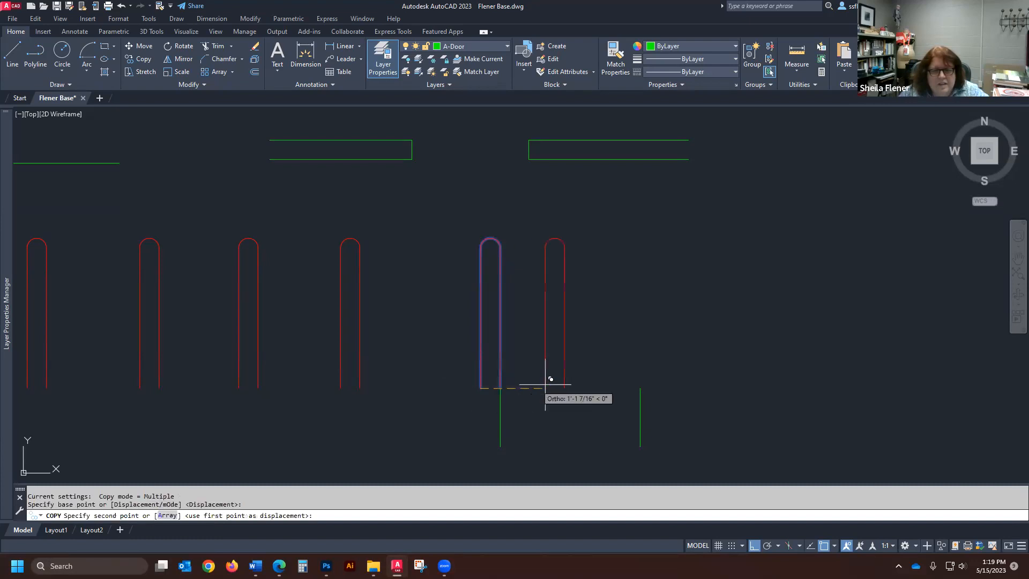
left_click(640, 388)
key("Return")
- Erase the two short green guide lines below the red shapes
type("e")
key("Return")
left_click(666, 417)
left_click(451, 445)
- Erase the two rightmost red round-topped shapes, leaving five in the row past the chamfered corner
scroll(567, 287, "down", 4)
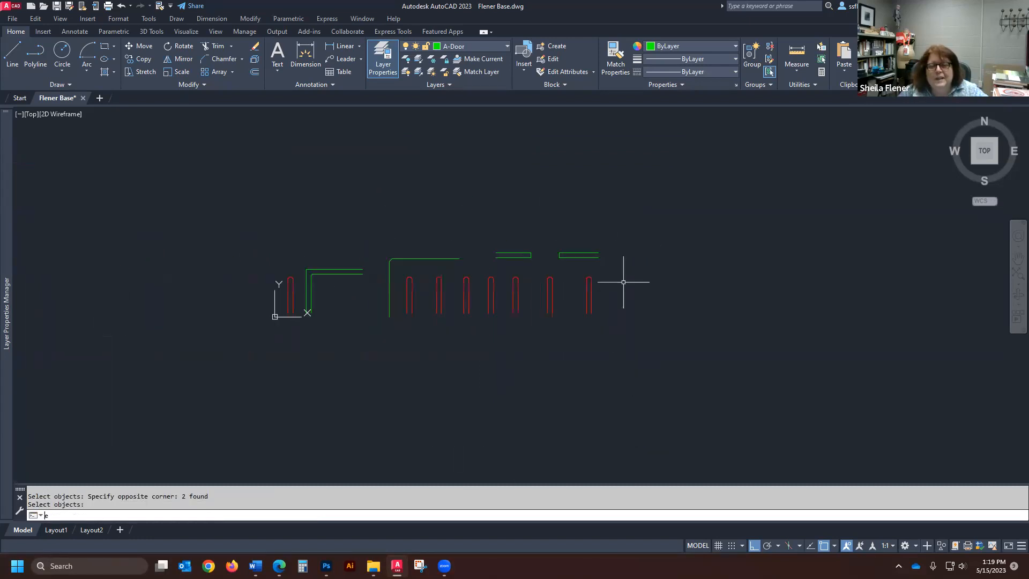
left_click(539, 338)
scroll(519, 287, "up", 4)
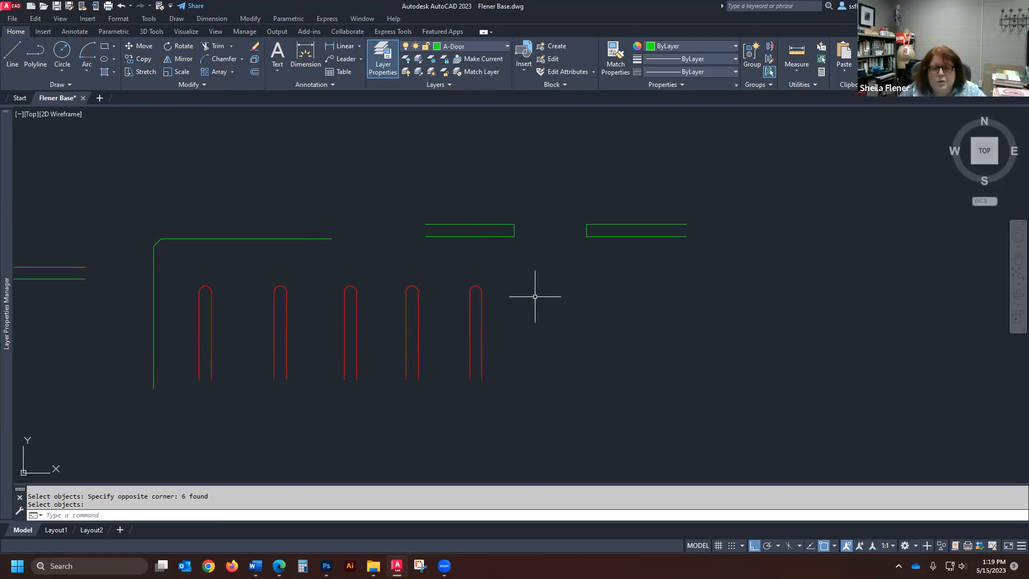
- Move the rightmost red shape straight up by its lower-left endpoint onto the upper line of the left capped green wall
key("Escape")
type("m")
key("Return")
left_click(507, 271)
left_click(436, 441)
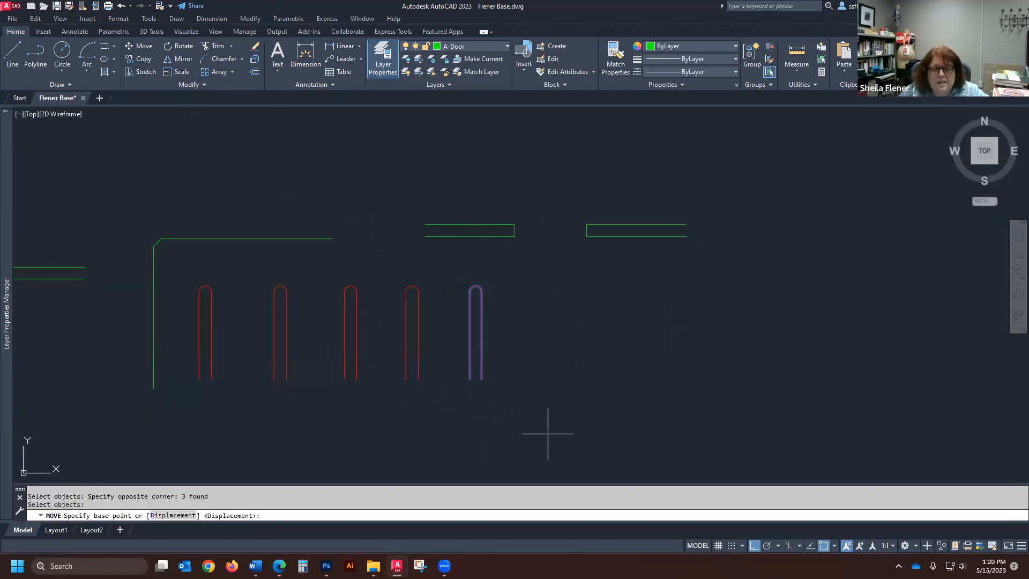
left_click(470, 379)
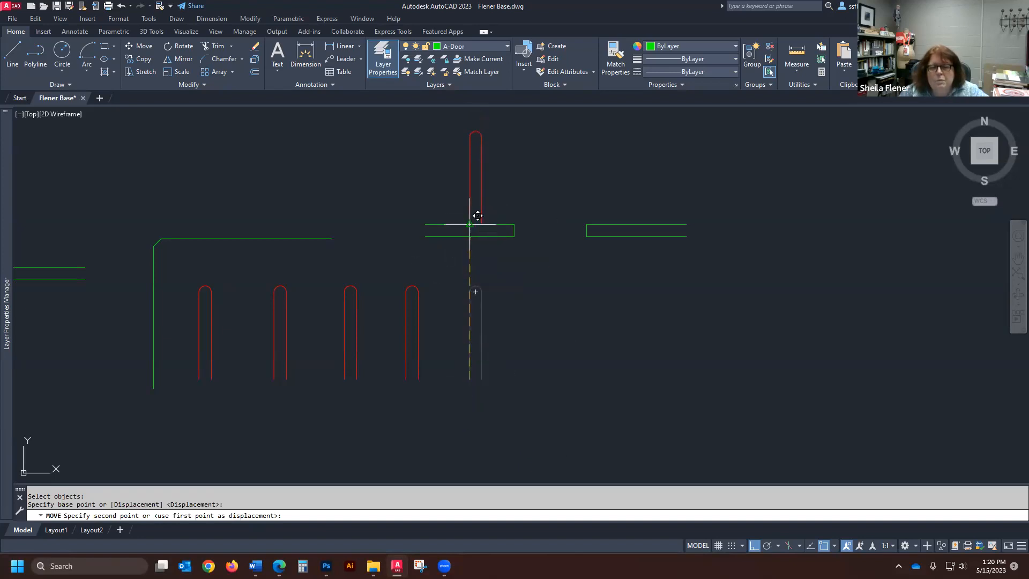
scroll(476, 218, "up", 5)
left_click(460, 231)
- Move the red shape standing on the wall straight up from a freely picked base point, clear of the wall
scroll(460, 300, "down", 5)
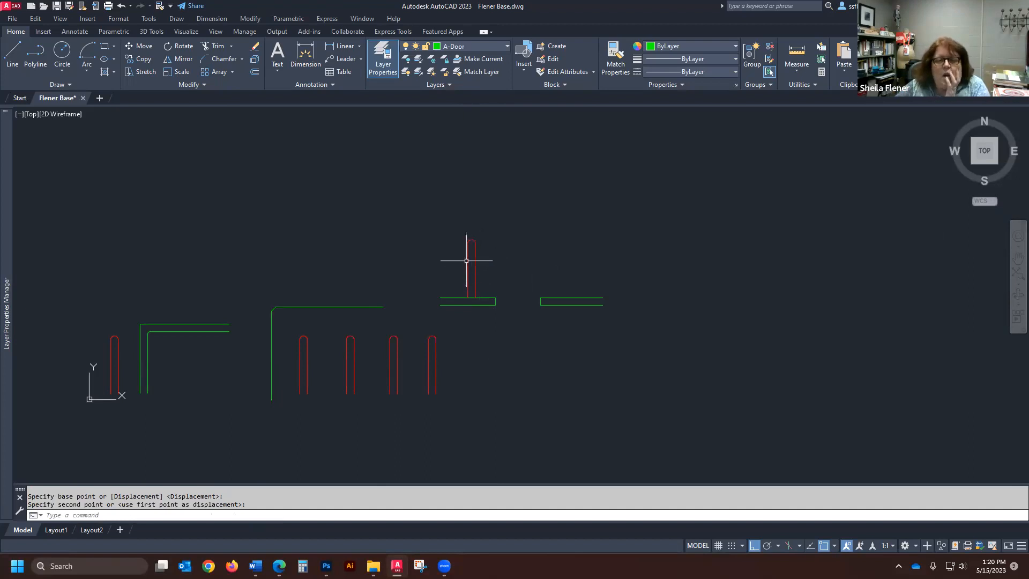
scroll(514, 300, "up", 4)
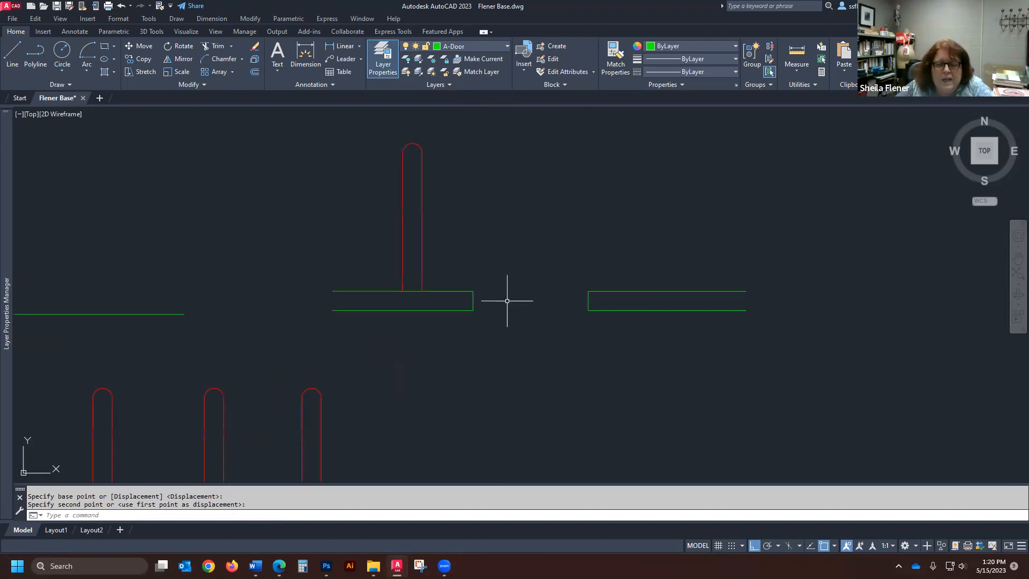
scroll(488, 286, "down", 4)
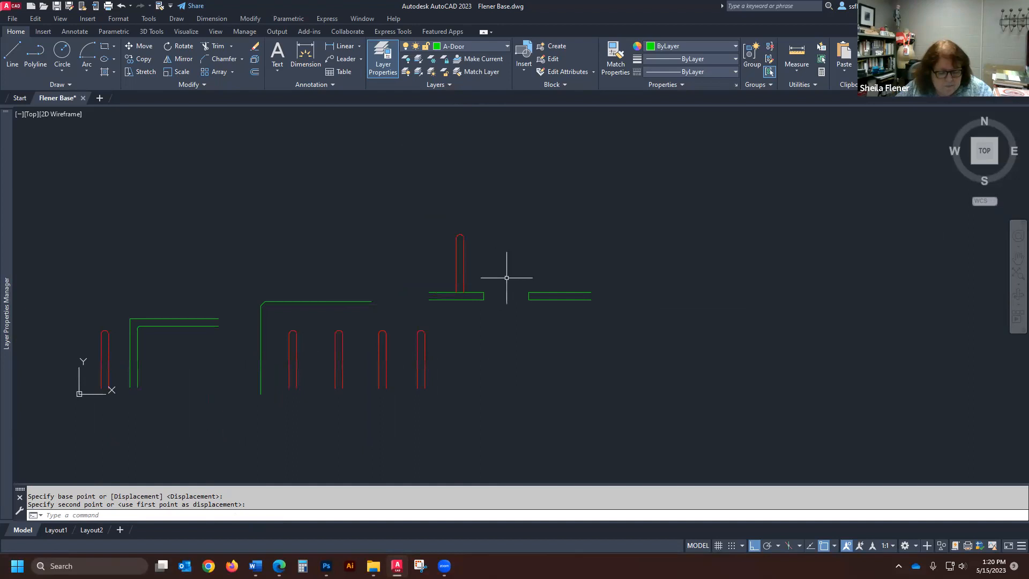
type("m")
key("Return")
left_click(496, 220)
left_click(436, 270)
key("Return")
left_click(437, 270)
left_click(443, 211)
- Move the raised red shape by its lower-left endpoint to the upper corner of the left wall's capped end at the opening
scroll(488, 233, "up", 2)
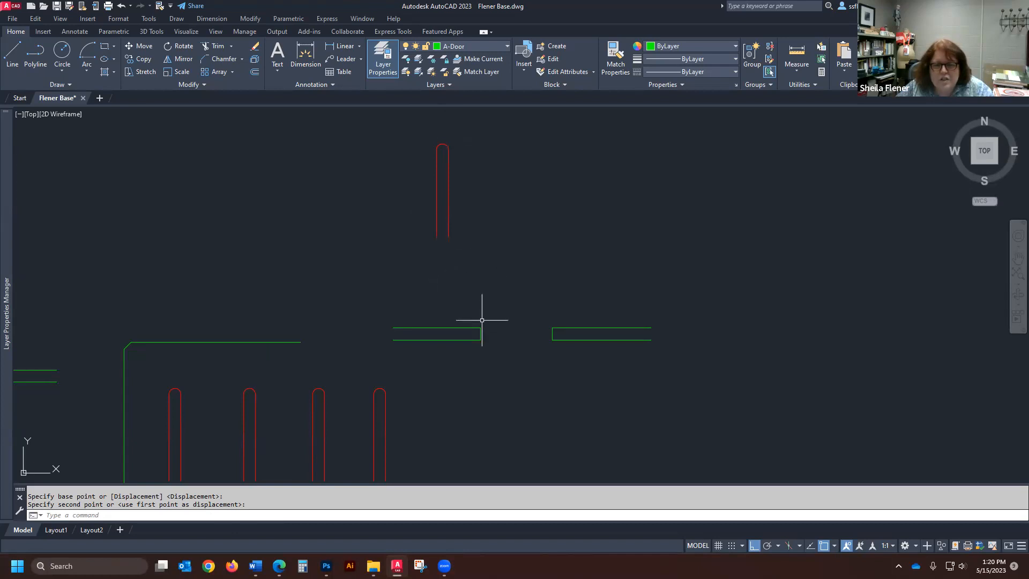
type("m")
key("Return")
left_click(475, 120)
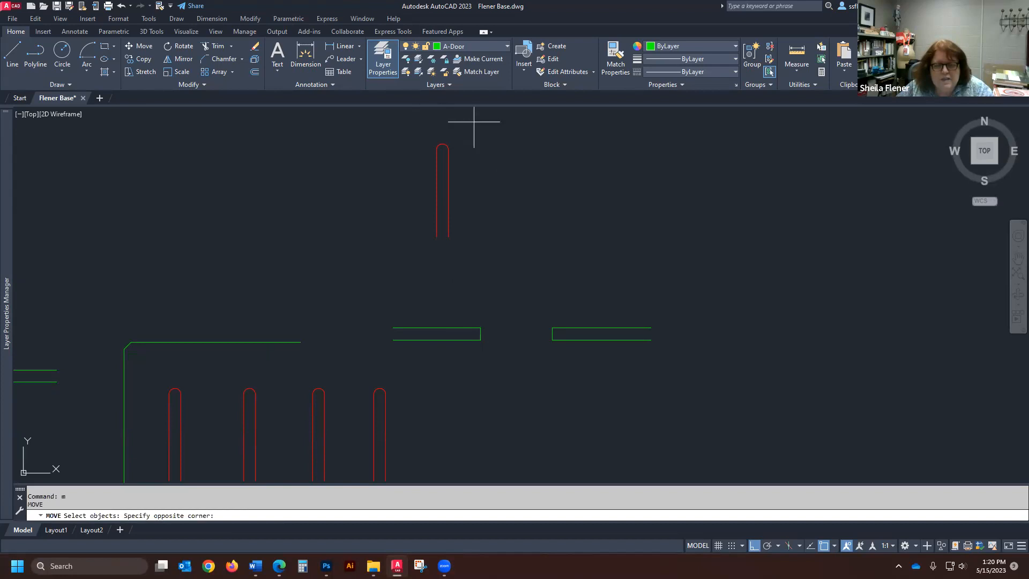
left_click(404, 271)
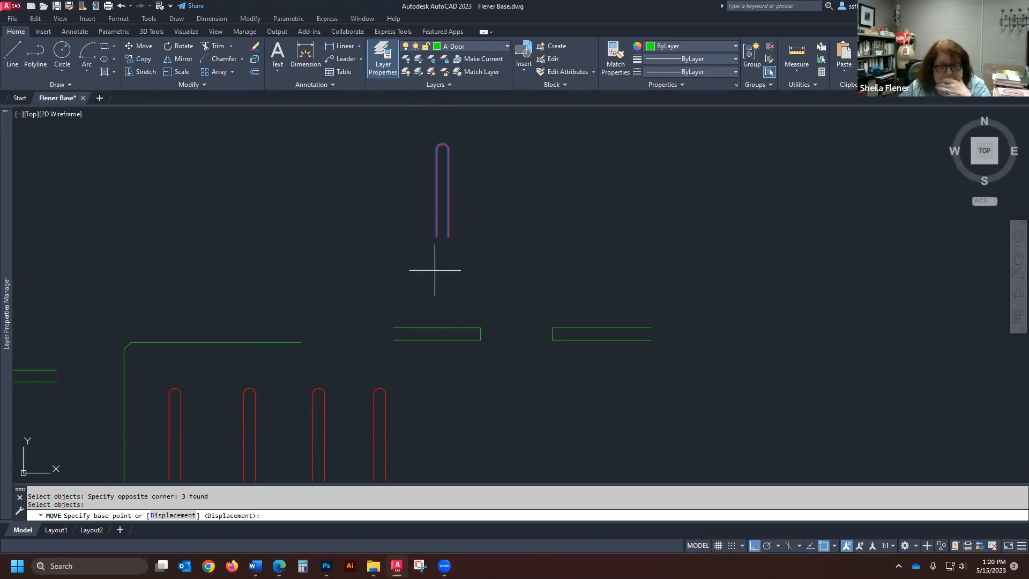
left_click(437, 236)
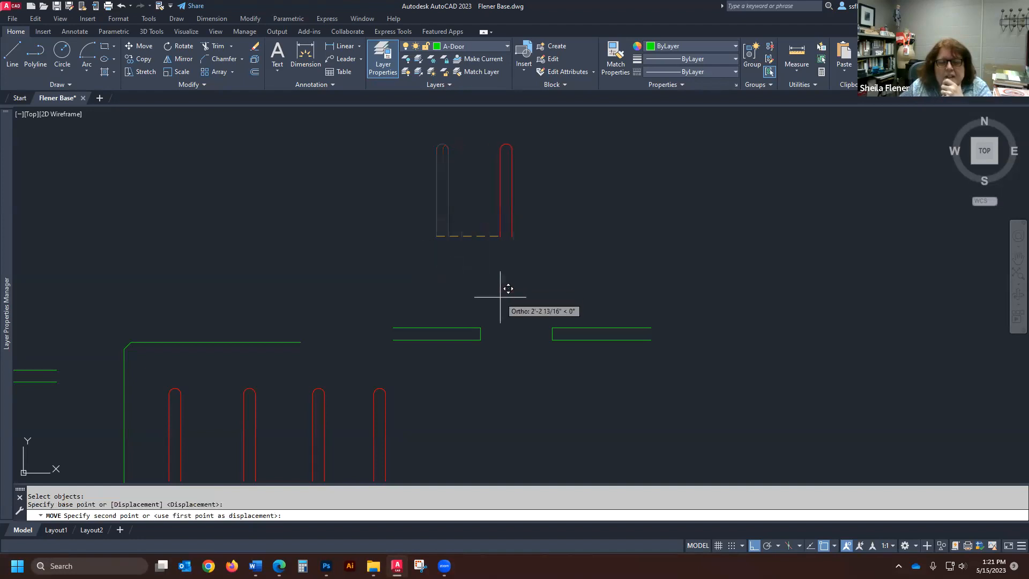
left_click(484, 328)
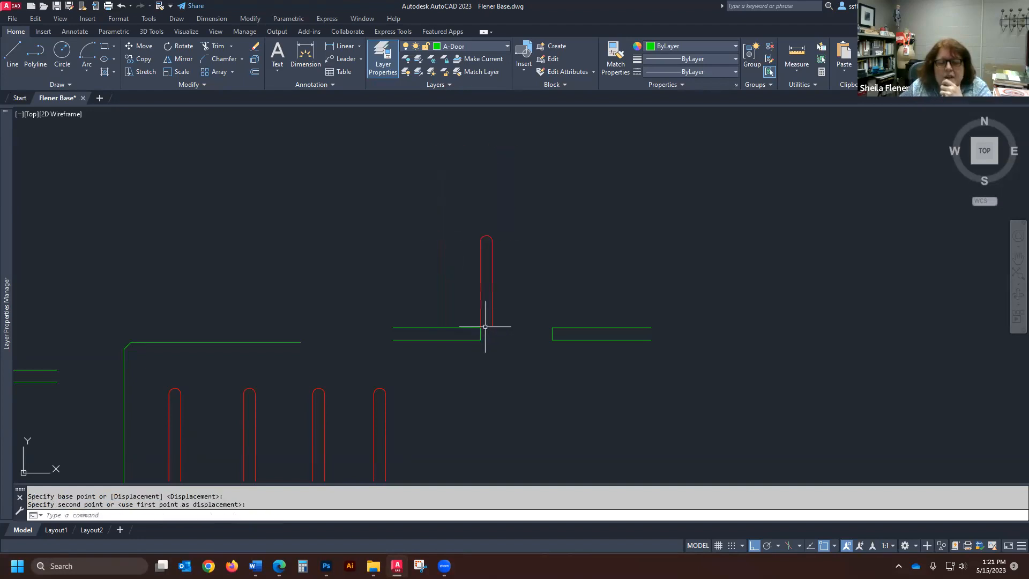
- Move the red shape by its arc's midpoint to the lower-left corner of the right green wall at the opening
key("Return")
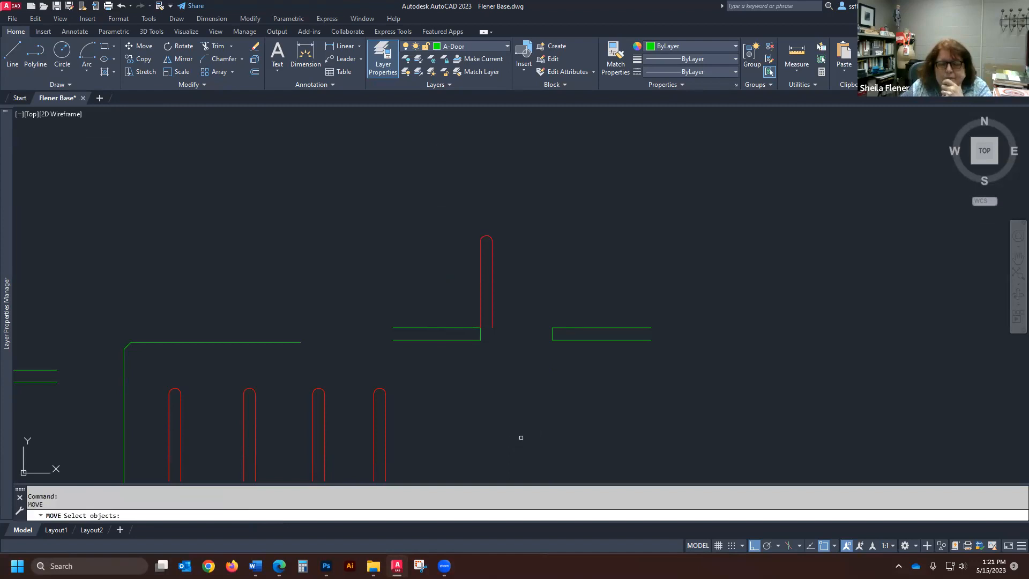
left_click(510, 211)
left_click(460, 275)
key("Return")
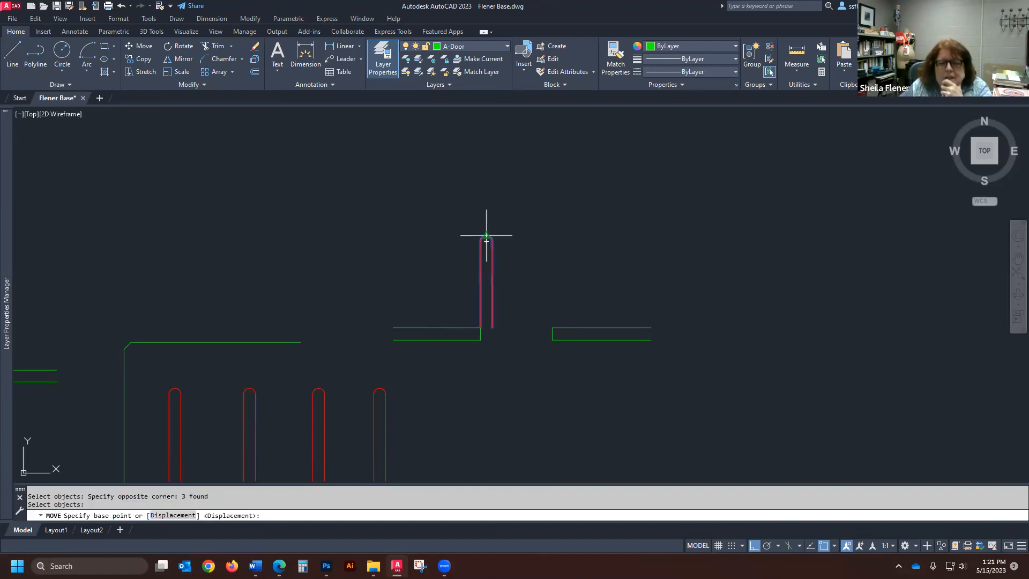
left_click(486, 236)
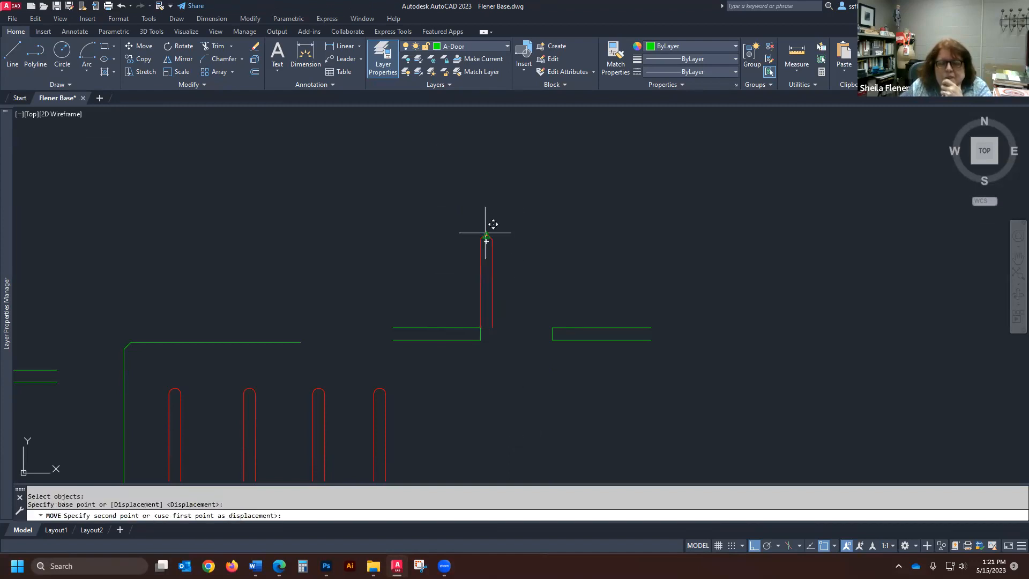
left_click(552, 339)
key("Return")
left_click(525, 374)
left_click(448, 472)
left_click(510, 331)
left_click(492, 349)
key("Return")
left_click(487, 349)
left_click(553, 340)
- Move the red shape by its lower-left endpoint back to the upper-right corner of the left green wall
key("Return")
left_click(525, 452)
left_click(570, 337)
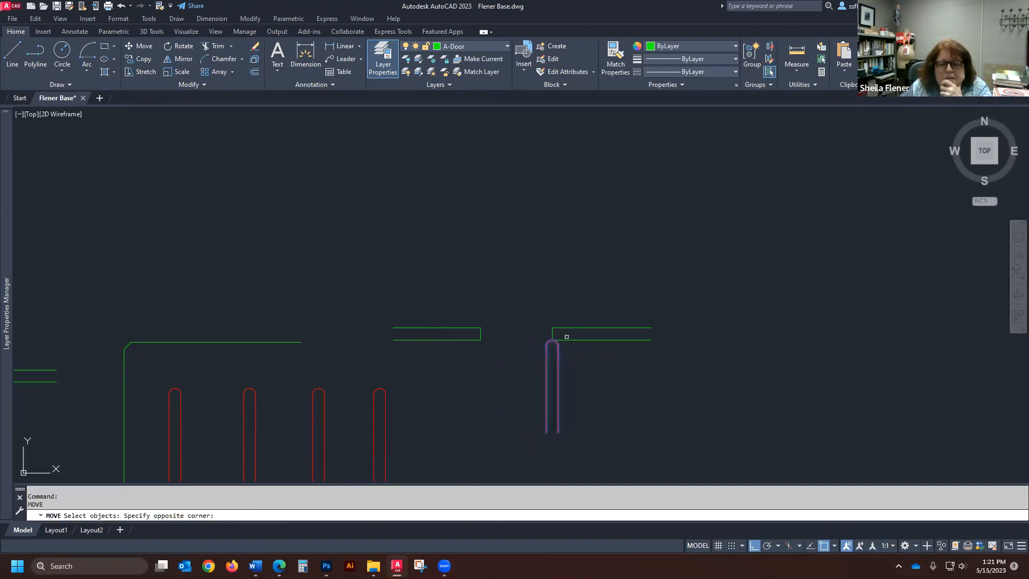
key("Return")
left_click(546, 432)
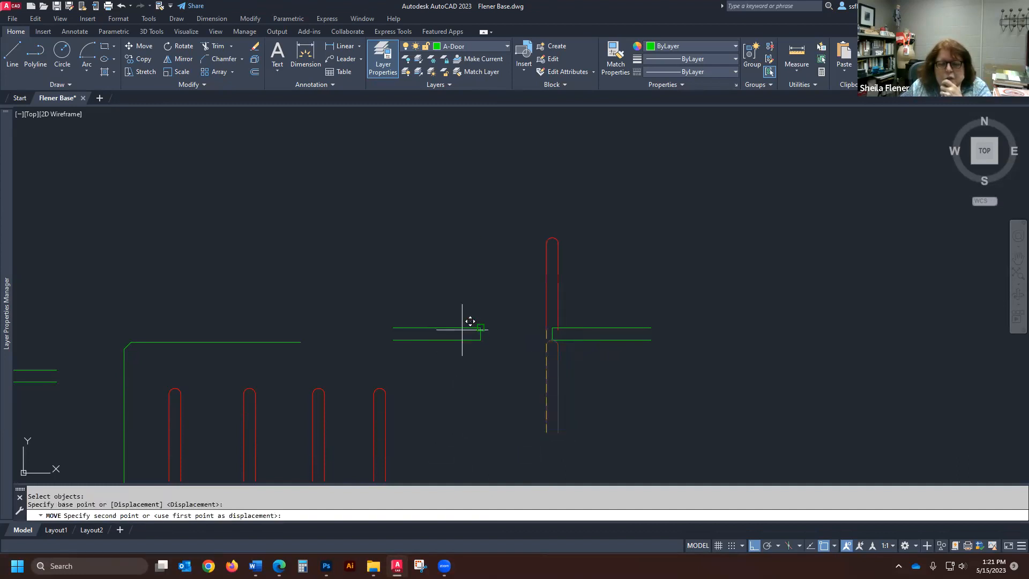
left_click(481, 327)
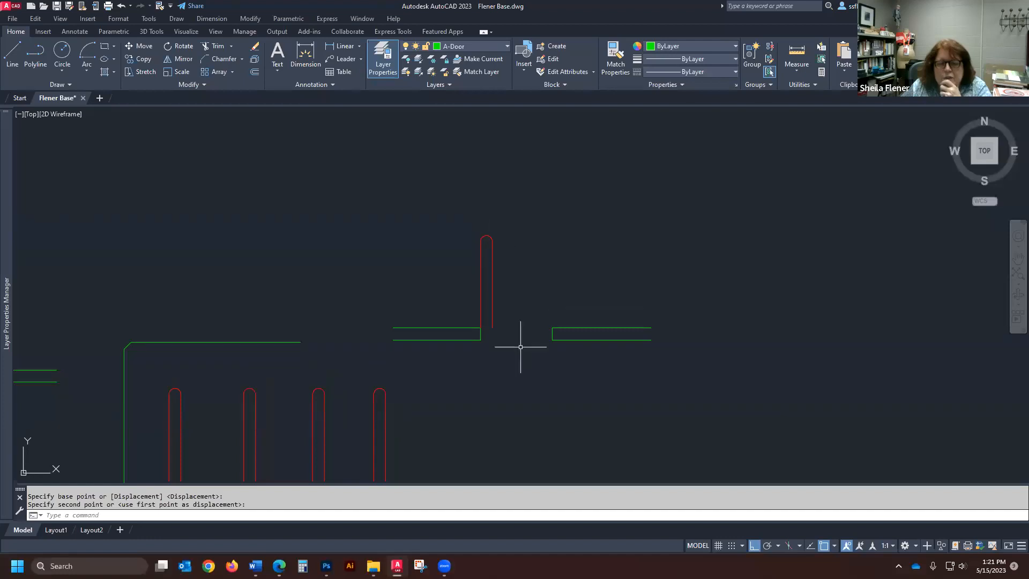
scroll(542, 252, "down", 3)
scroll(544, 251, "up", 2)
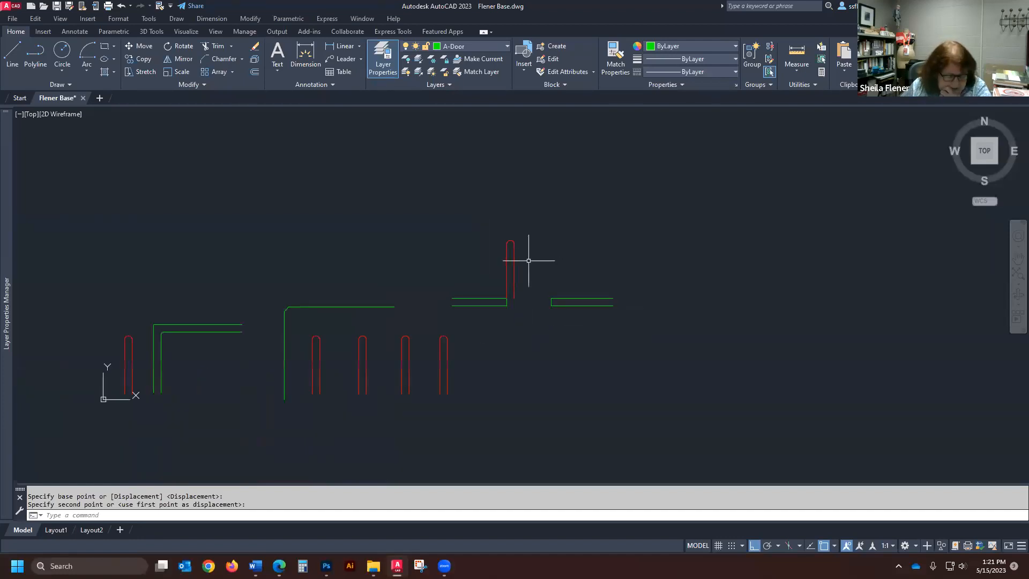
scroll(529, 248, "up", 3)
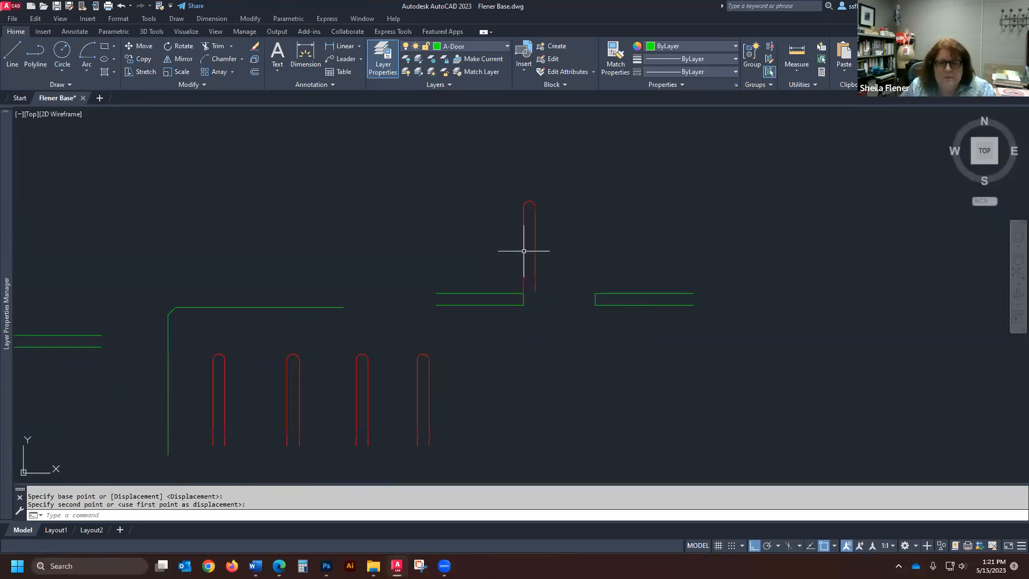
scroll(494, 300, "up", 4)
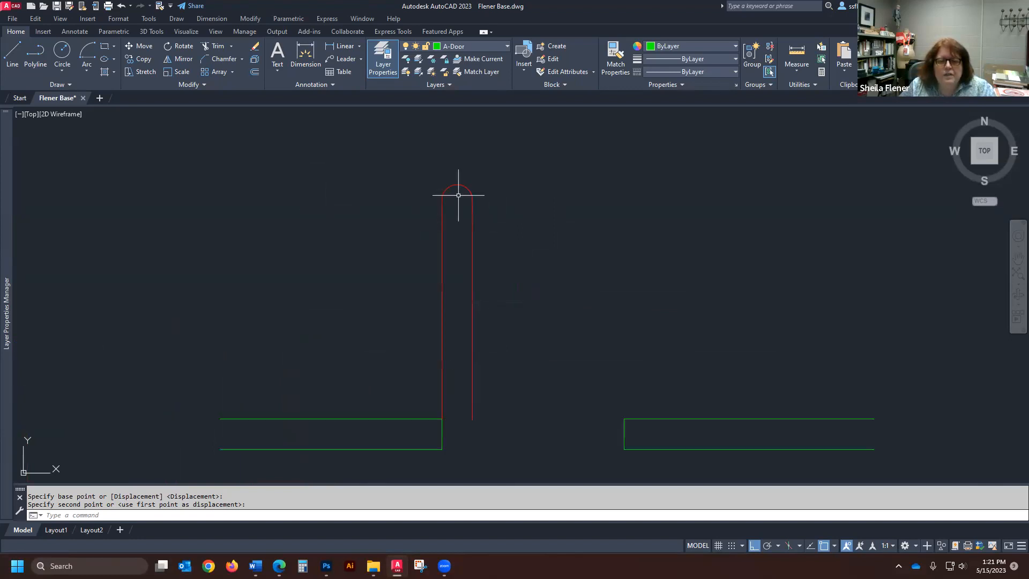
scroll(481, 236, "down", 4)
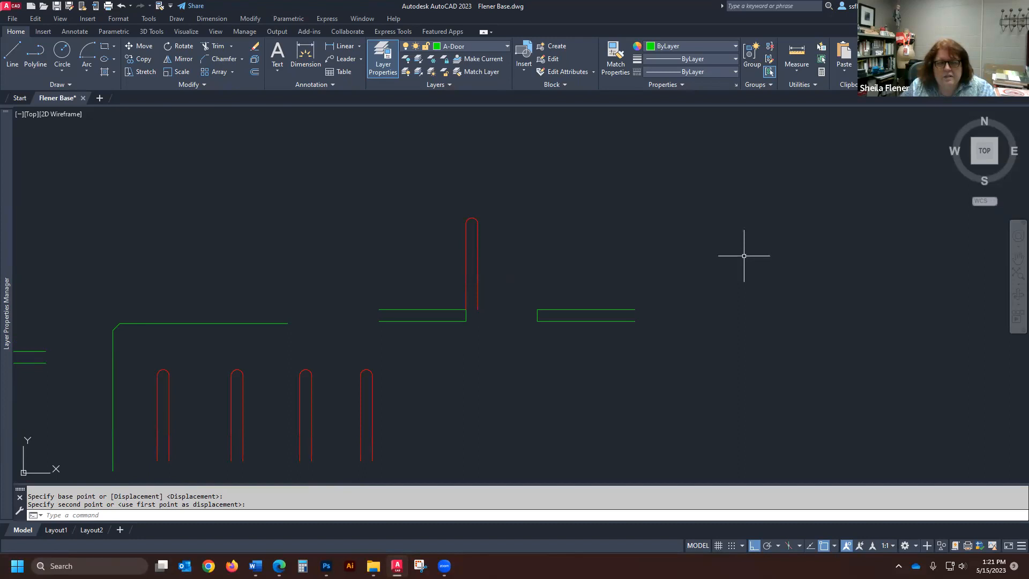
- Rotate the upright red shape on the left wall by 270° about its left line's midpoint, using an orthogonal direction
left_click(182, 46)
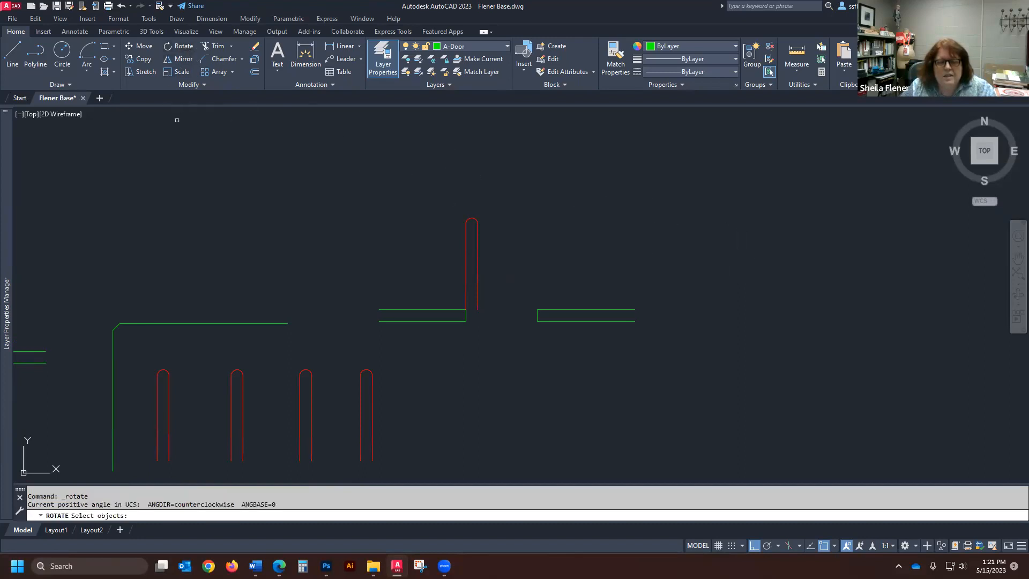
left_click(482, 214)
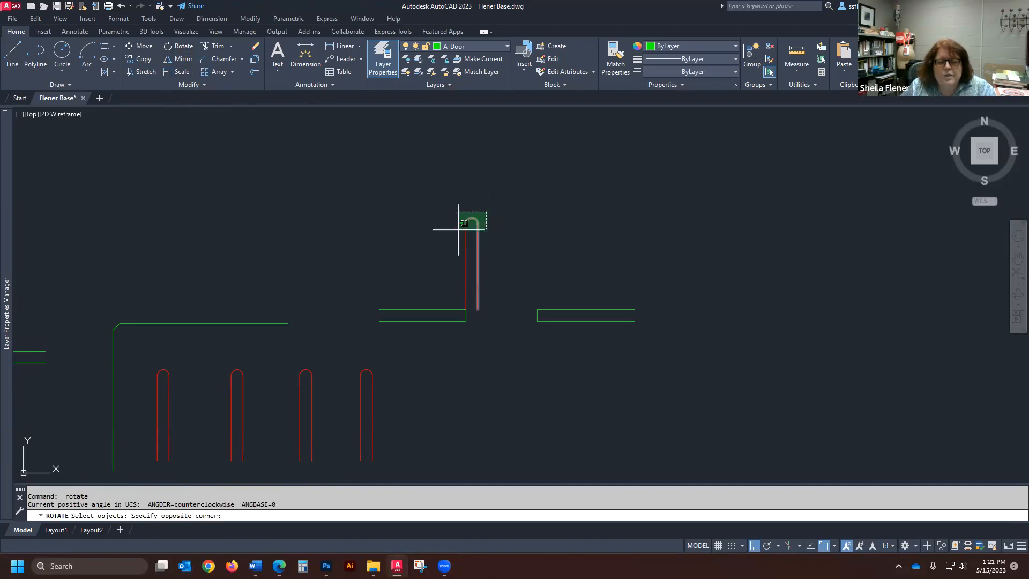
left_click(439, 246)
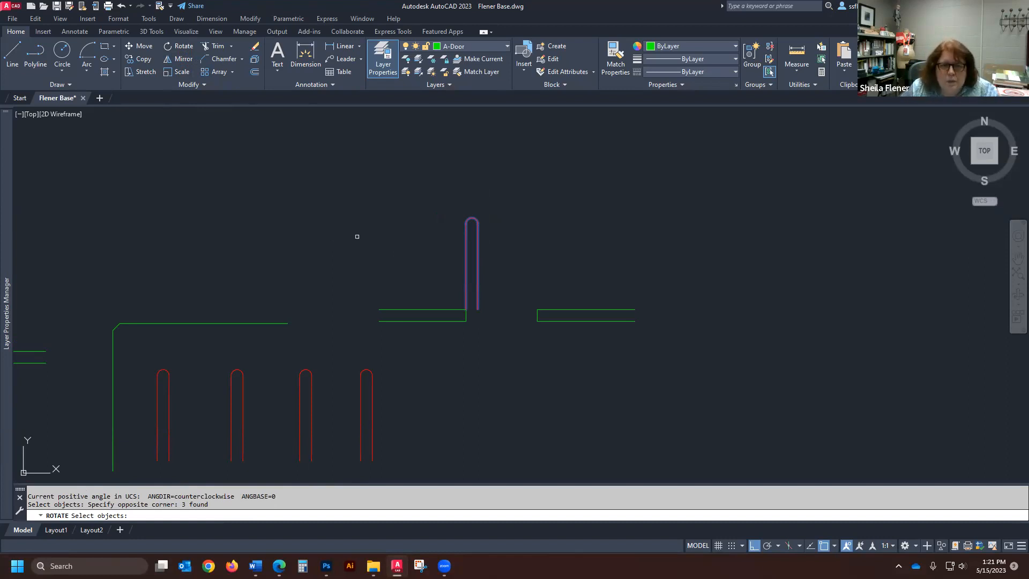
key("Return")
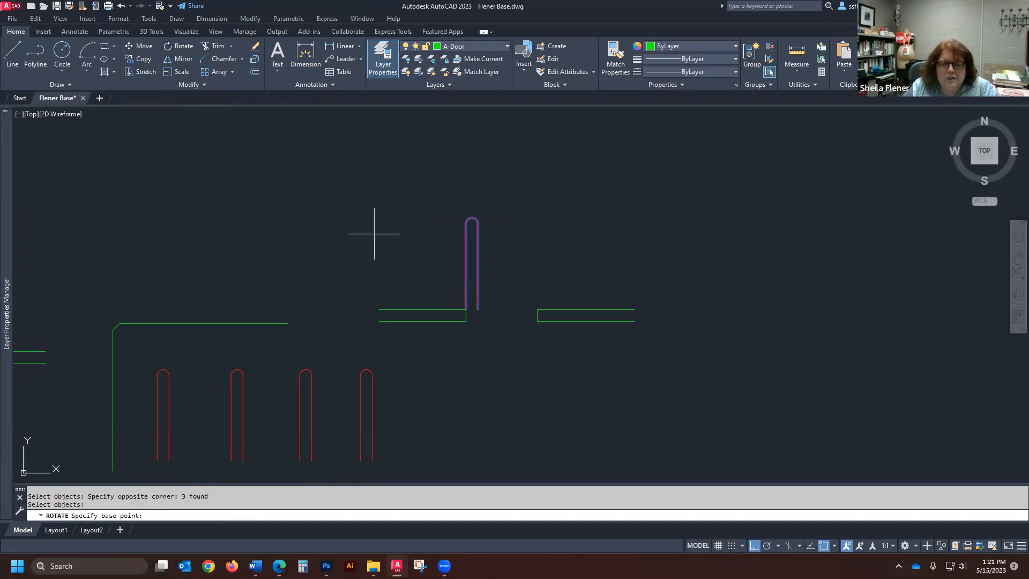
left_click(465, 266)
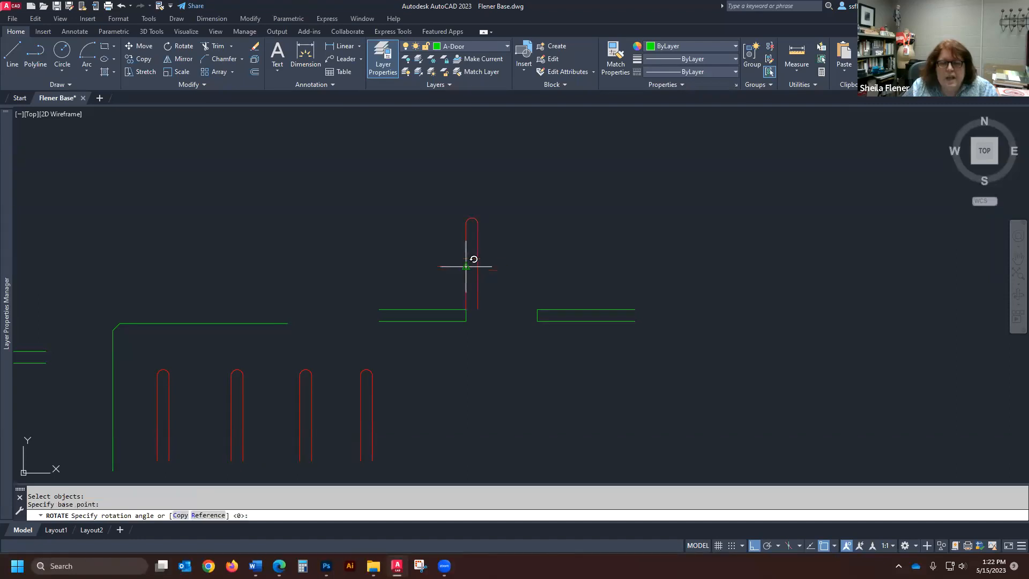
left_click(482, 442)
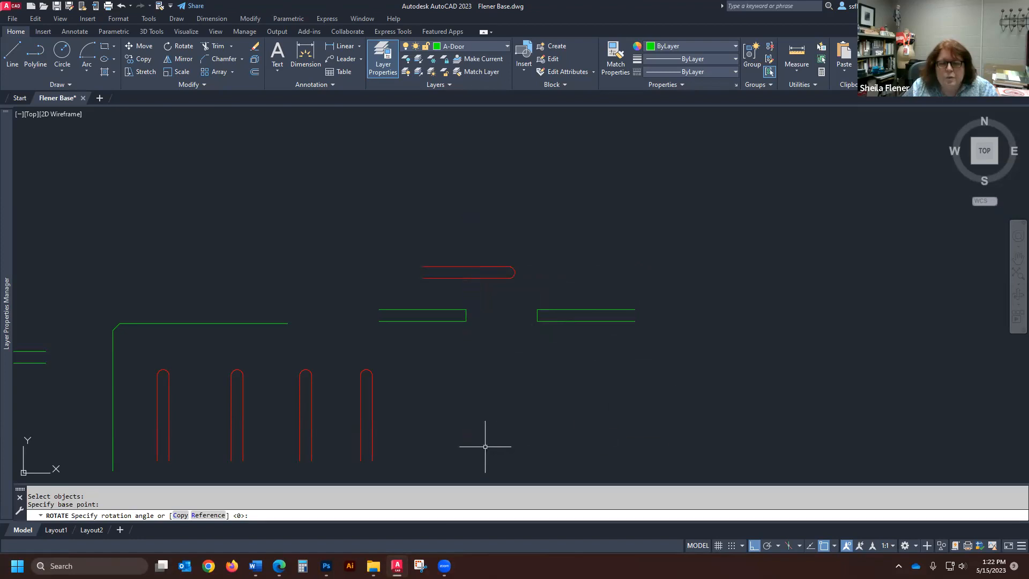
- Rotate the horizontal red shape by 180° about the midpoint of its upper line
key("Return")
left_click(526, 248)
left_click(429, 286)
key("Return")
left_click(469, 267)
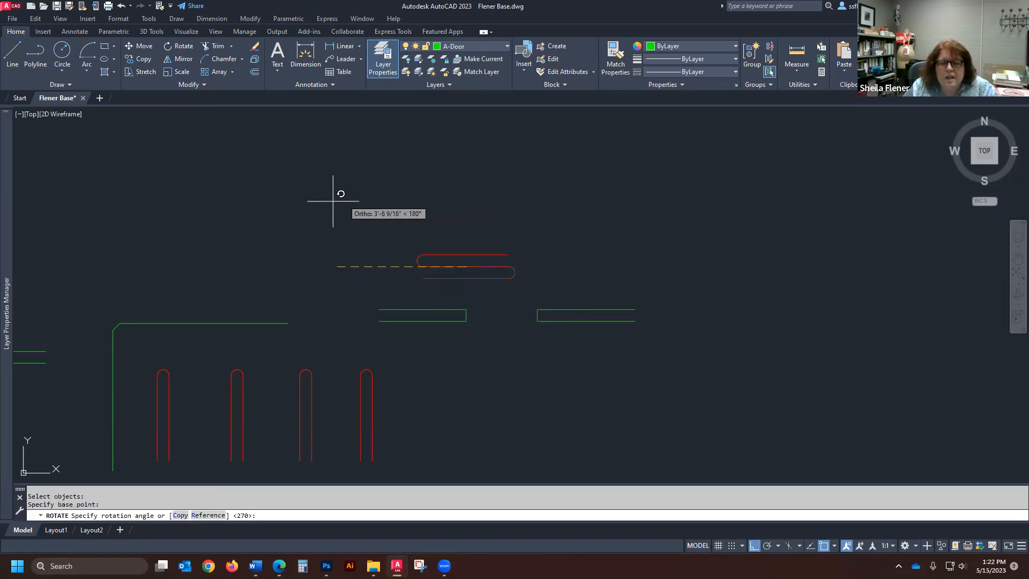
left_click(277, 241)
- Rotate the red shape by 90° about its upper line's midpoint so it stands with its arc pointing down
key("Return")
left_click(389, 283)
left_click(563, 208)
key("Return")
left_click(479, 257)
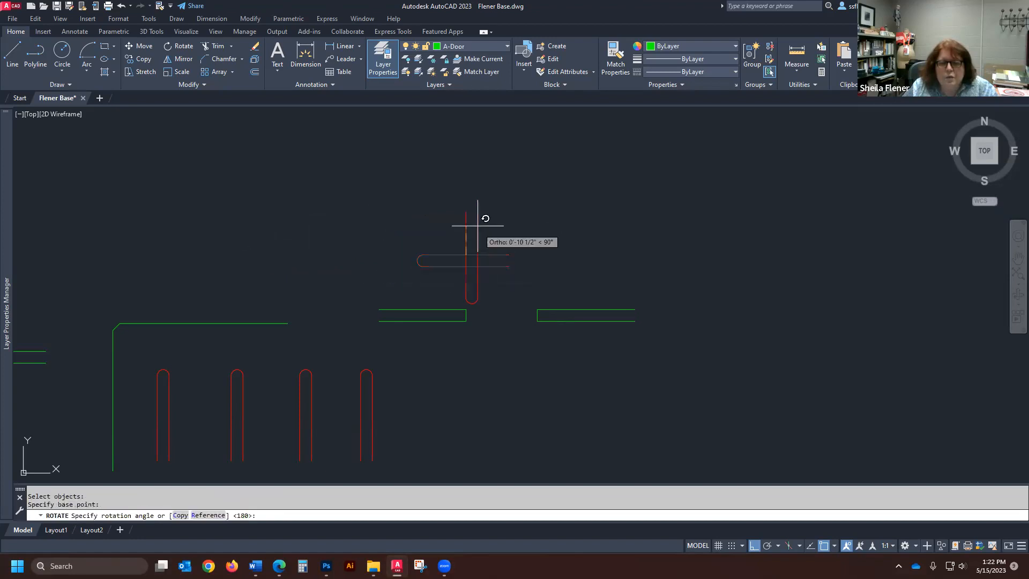
left_click(461, 189)
- End the repeated Rotate command without selecting anything and undo the three rotations of the red shape
key("Return")
left_click(510, 172)
left_click(485, 231)
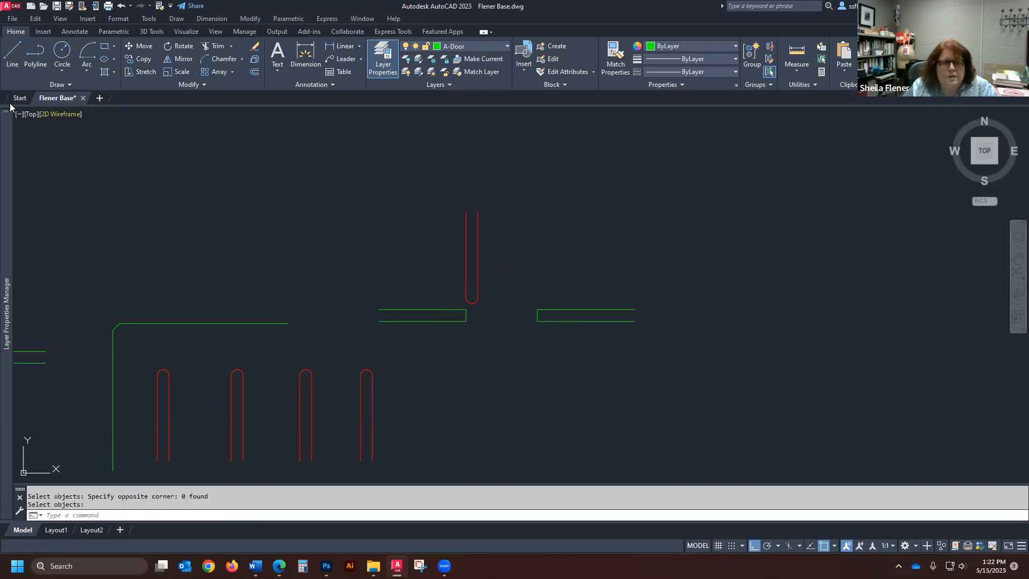
left_click(121, 6)
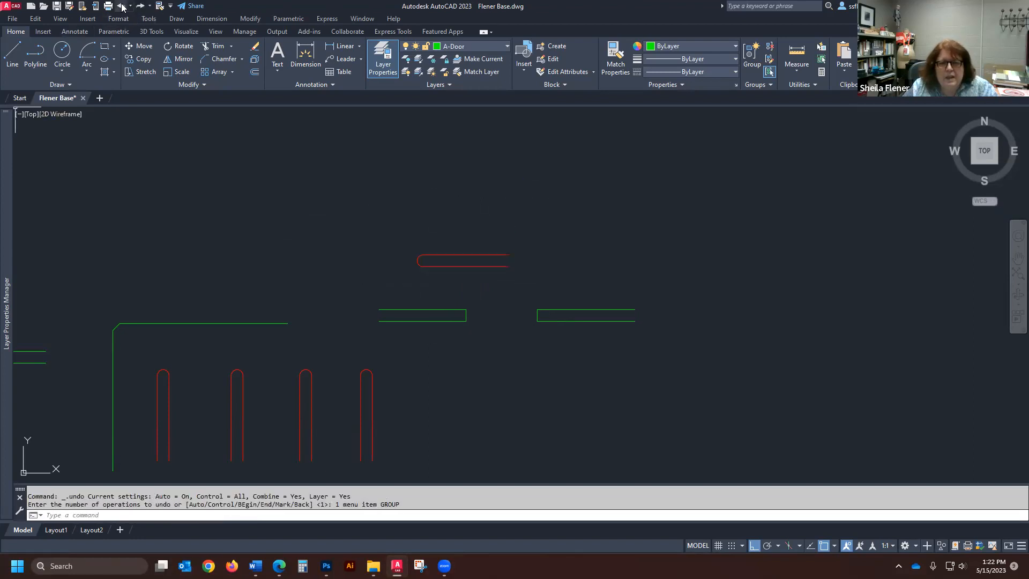
left_click(122, 6)
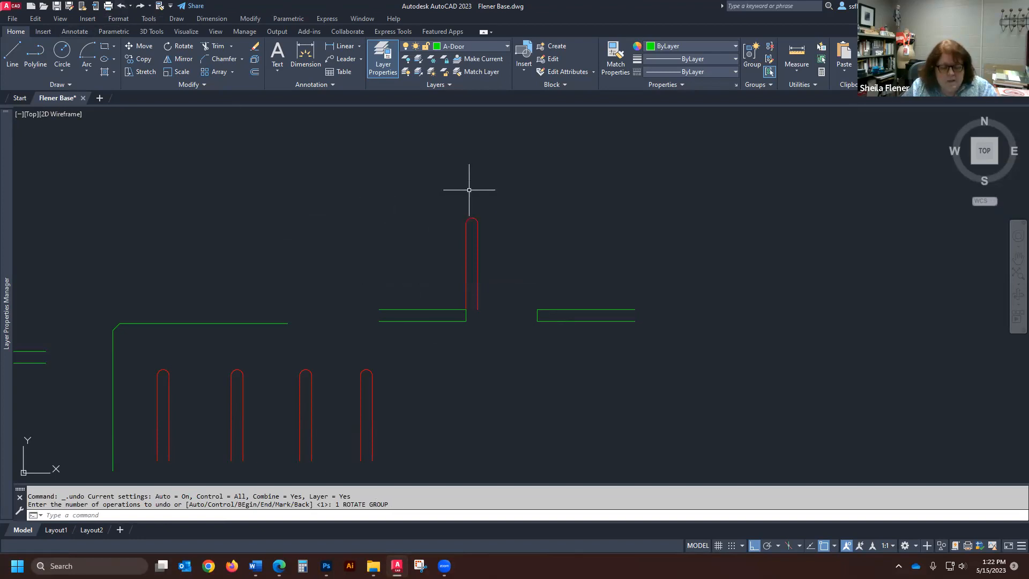
- Rotate the upright red shape by 90° about its arc's center, and undo that rotation
type("ro")
key("Return")
left_click(523, 197)
left_click(436, 287)
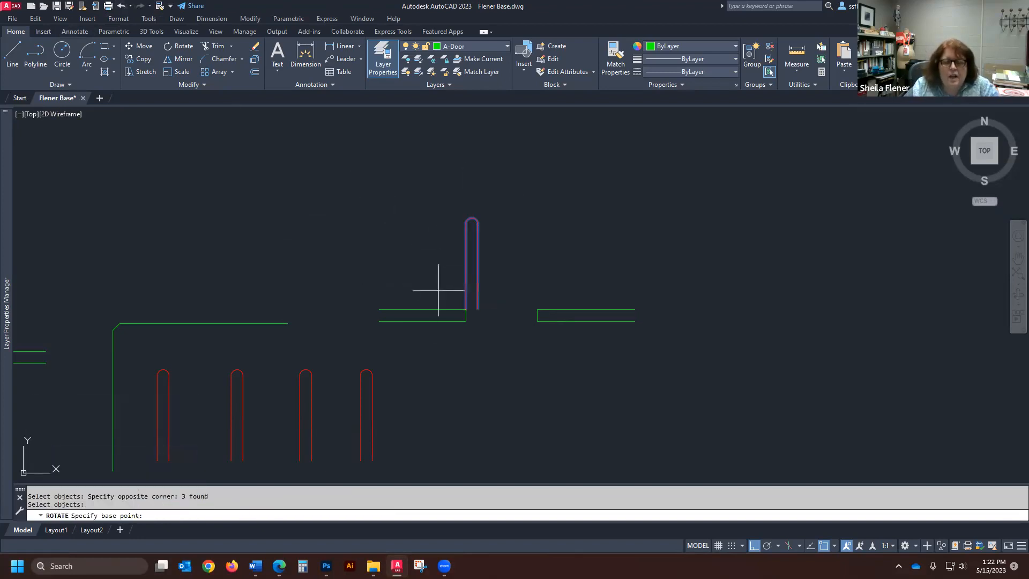
left_click(471, 223)
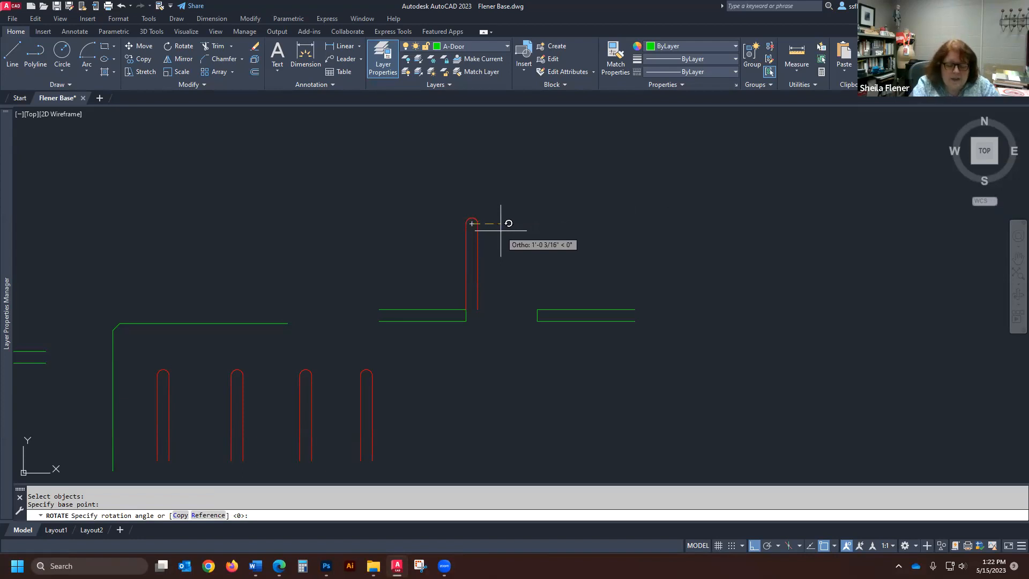
type("90")
key("Return")
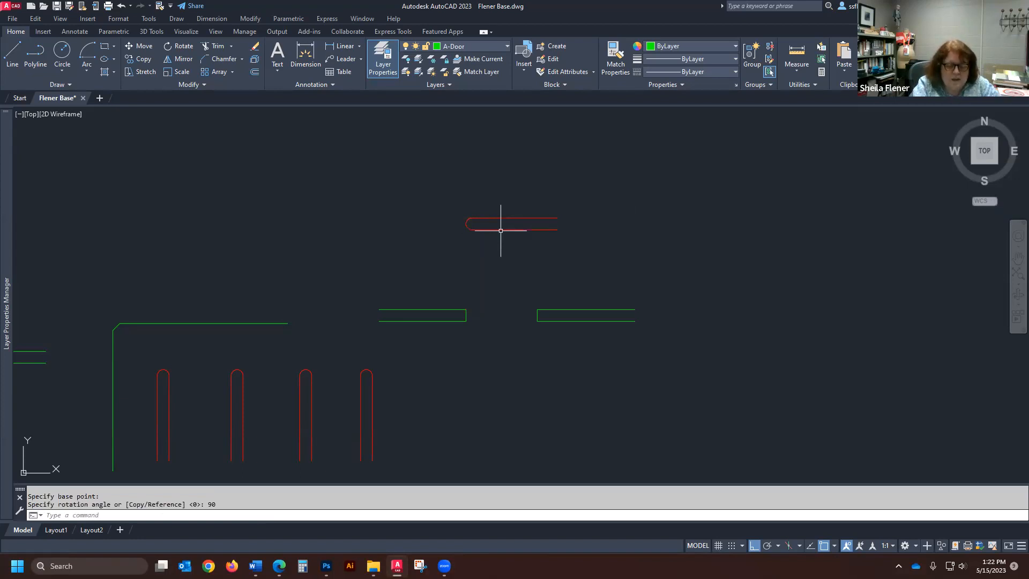
type("u")
key("Return")
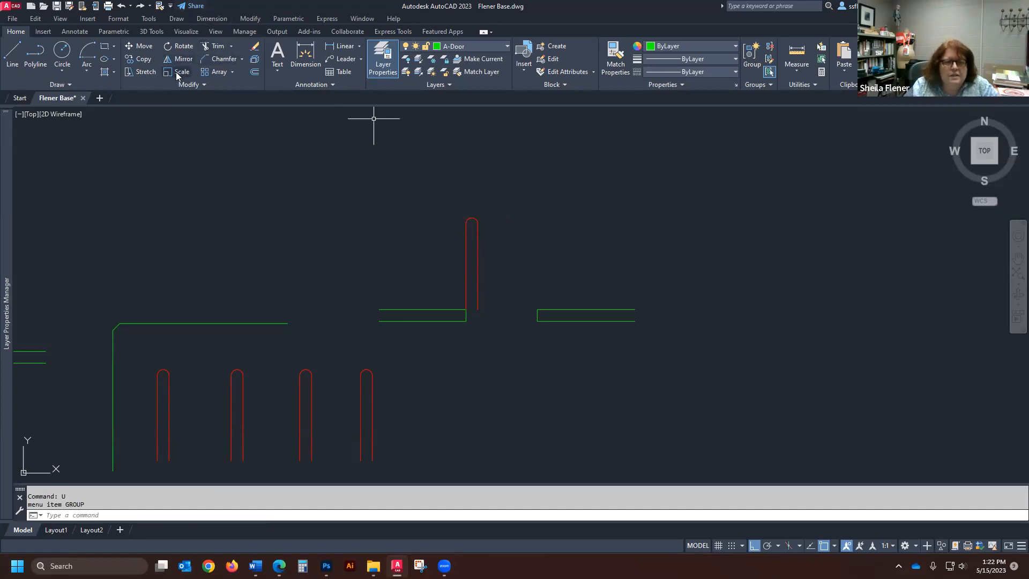
- Rotate the upright red shape by -90° about the center of its arc
left_click(179, 46)
left_click(537, 195)
left_click(432, 253)
key("Return")
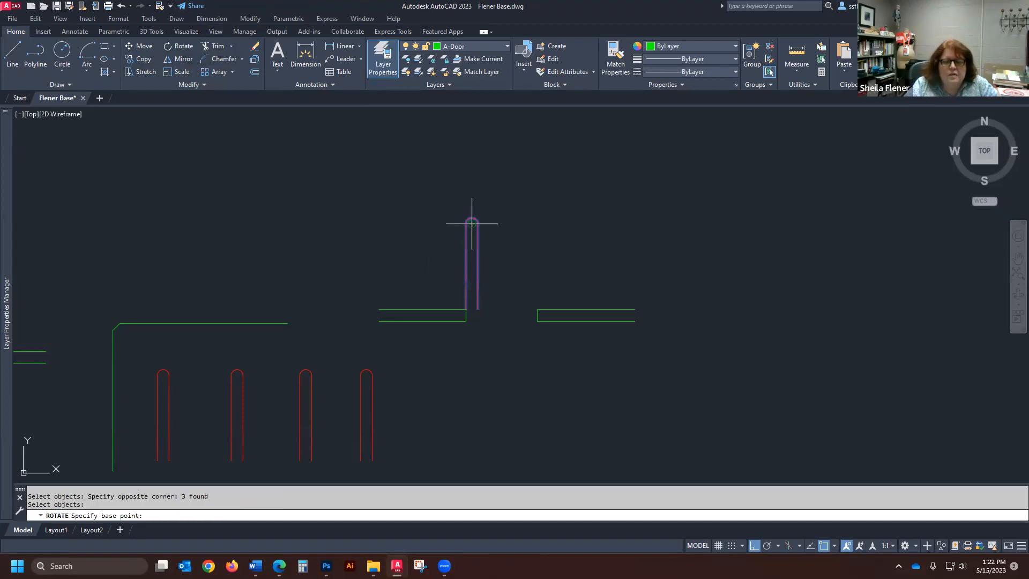
scroll(469, 223, "up", 6)
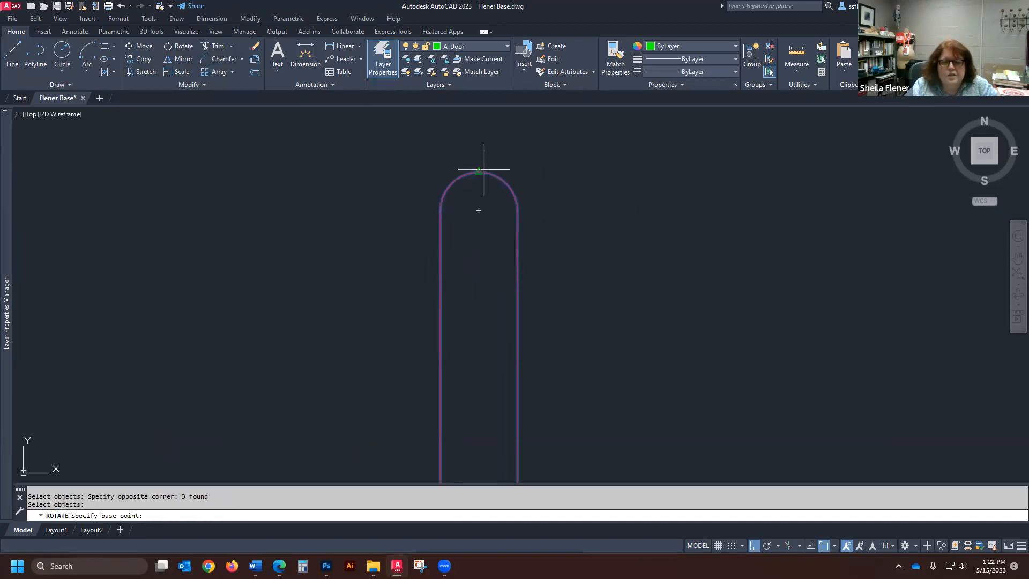
left_click(478, 210)
scroll(483, 215, "down", 6)
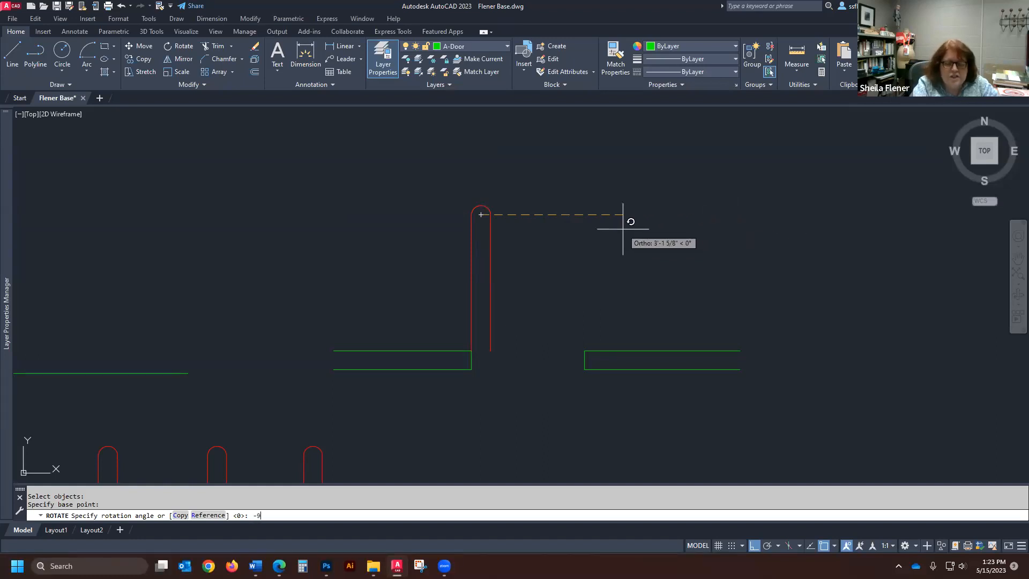
key("Return")
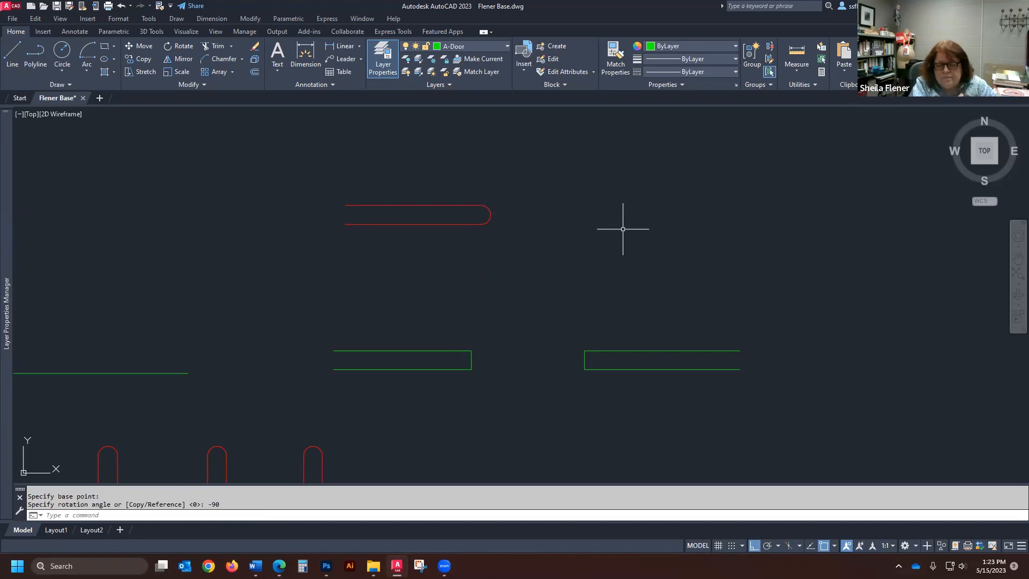
- Rotate the horizontal red shape about its arc's center, picking an orthogonal direction of 0° as the angle
scroll(464, 323, "down", 4)
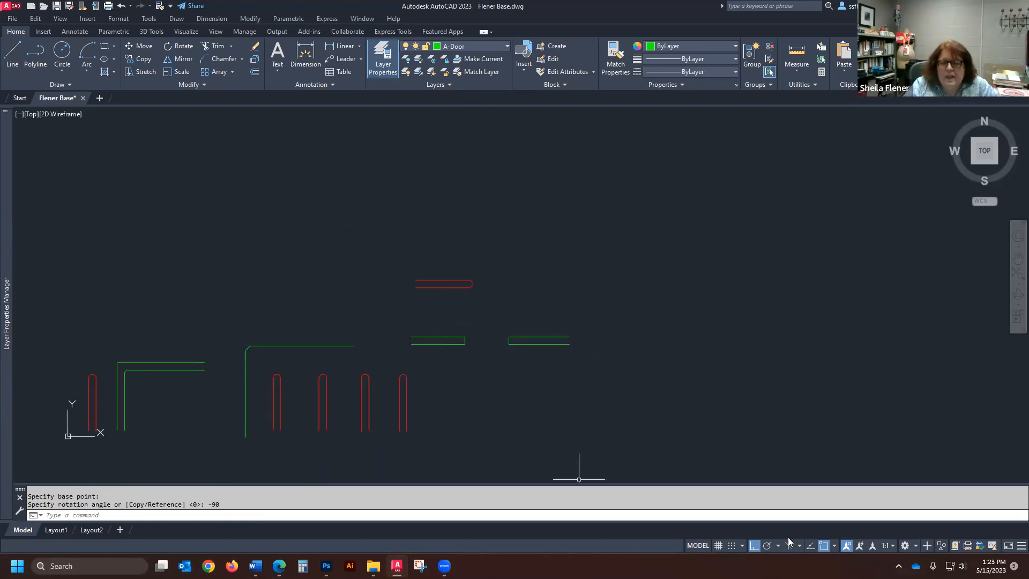
key("space")
left_click(502, 262)
left_click(406, 298)
key("Return")
scroll(468, 283, "up", 5)
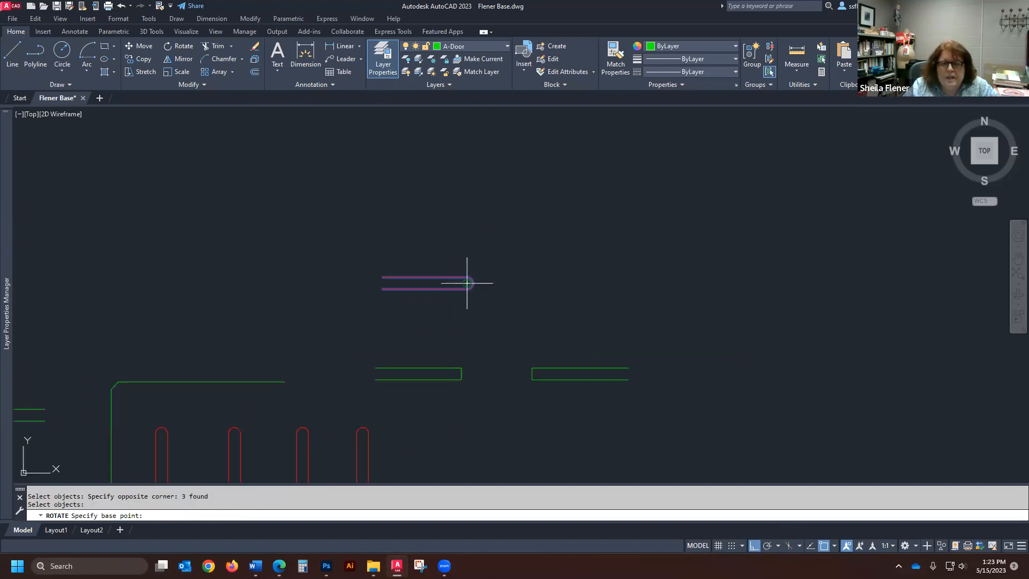
left_click(464, 283)
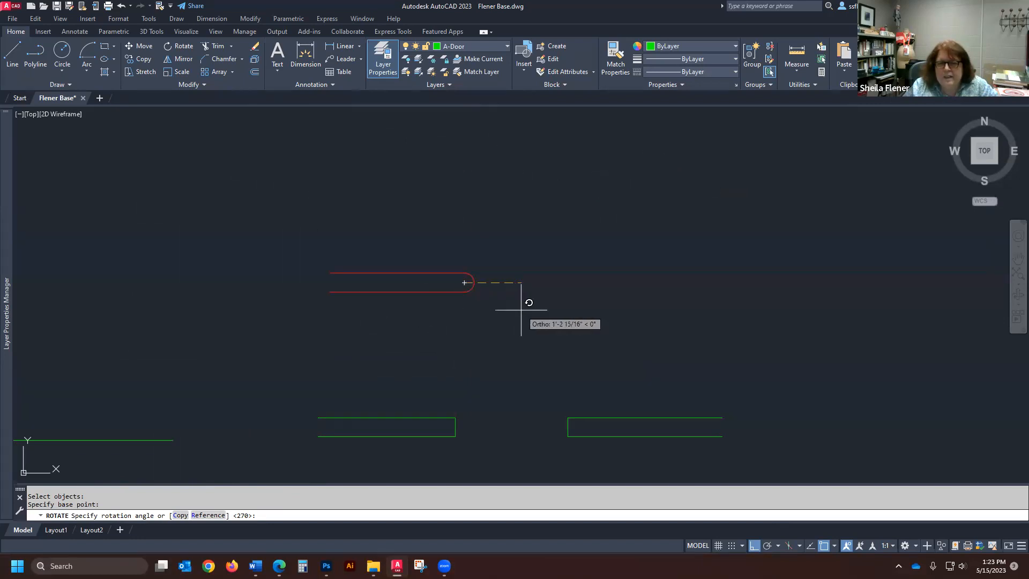
left_click(711, 248)
scroll(523, 193, "down", 5)
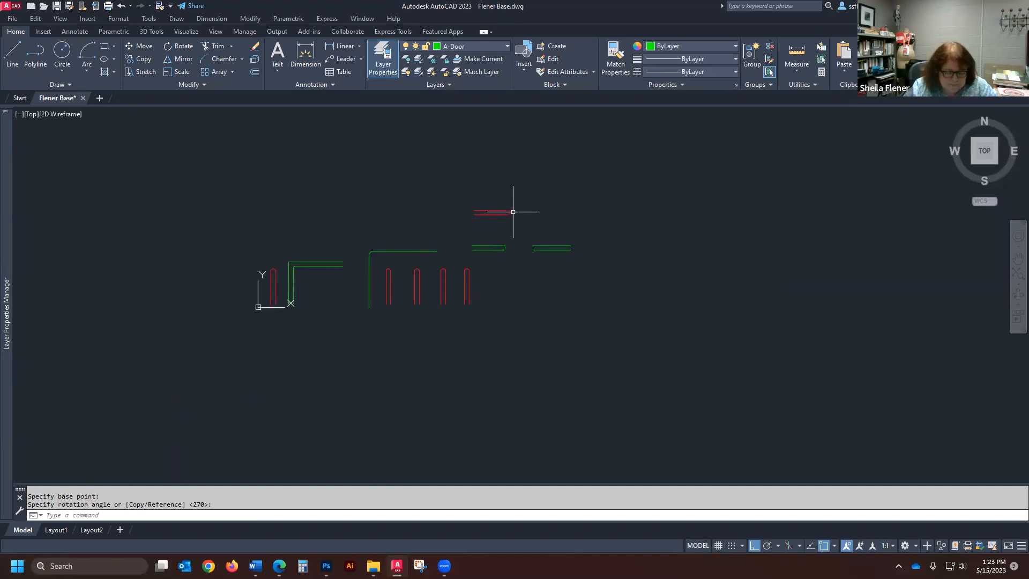
scroll(540, 248, "down", 4)
scroll(349, 298, "up", 6)
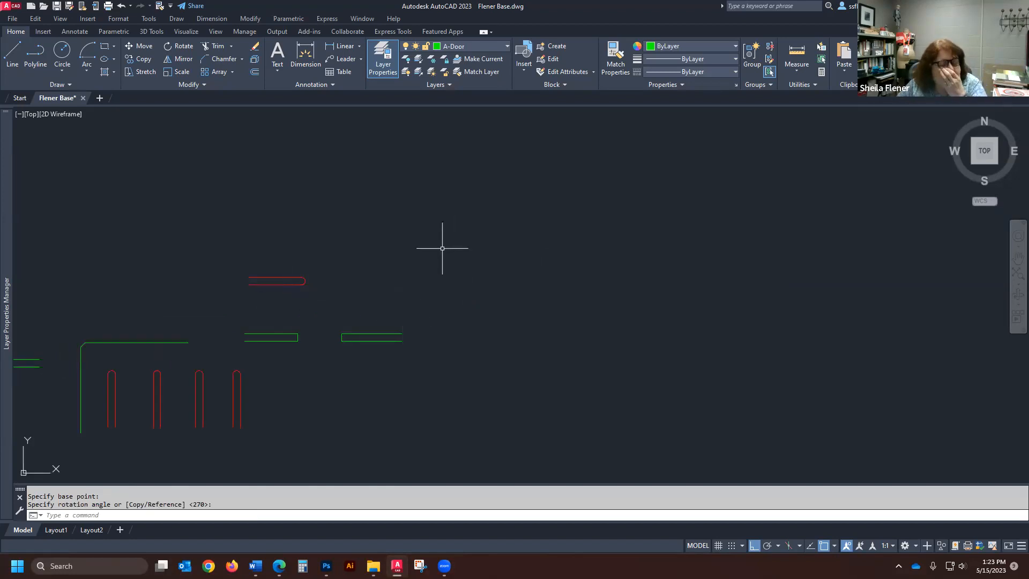
scroll(260, 275, "up", 2)
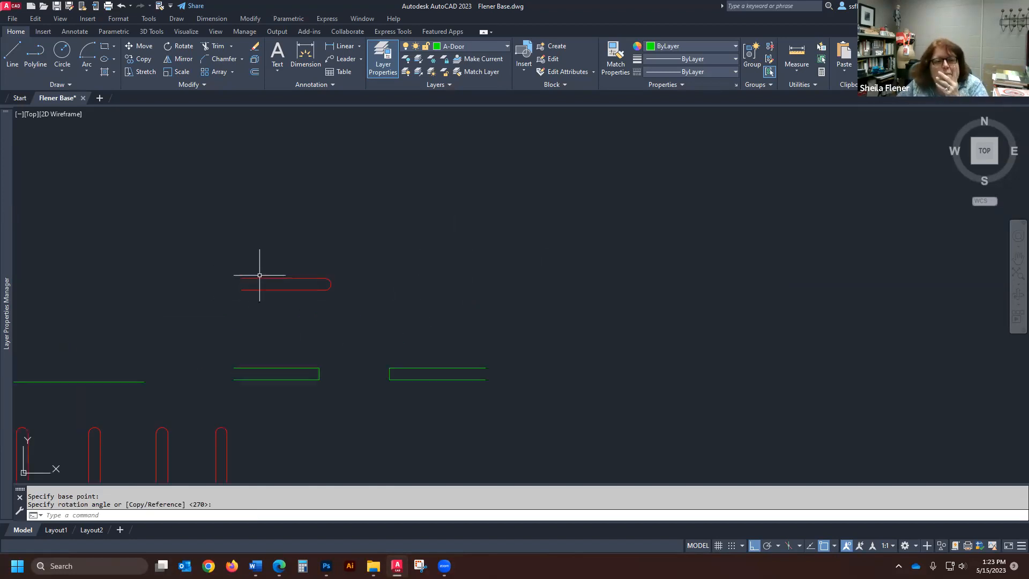
scroll(319, 306, "up", 3)
scroll(369, 264, "down", 5)
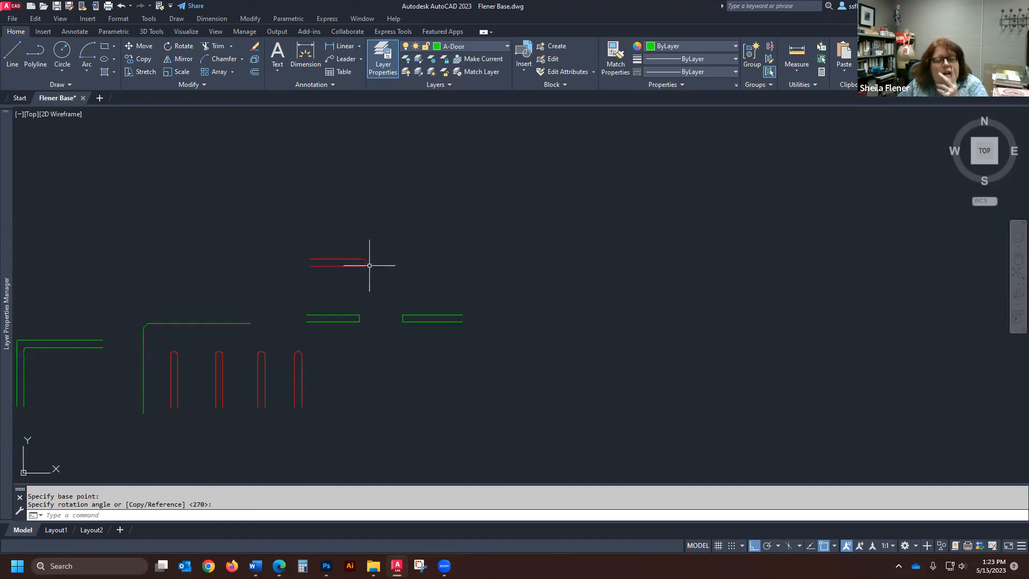
scroll(354, 290, "up", 3)
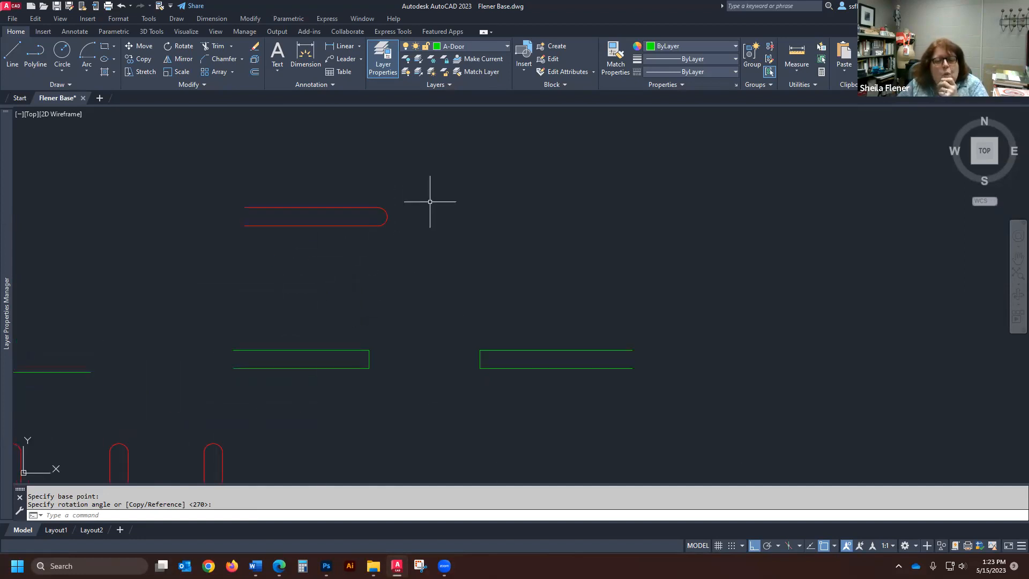
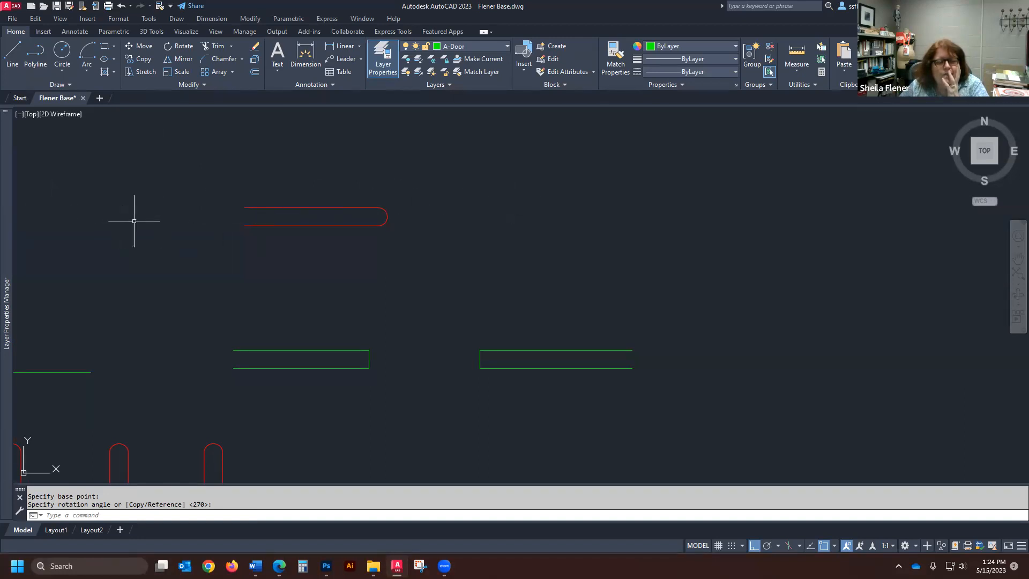
- Mirror the red round-ended shape across a vertical line through its arc's midpoint, keeping the source objects
left_click(183, 59)
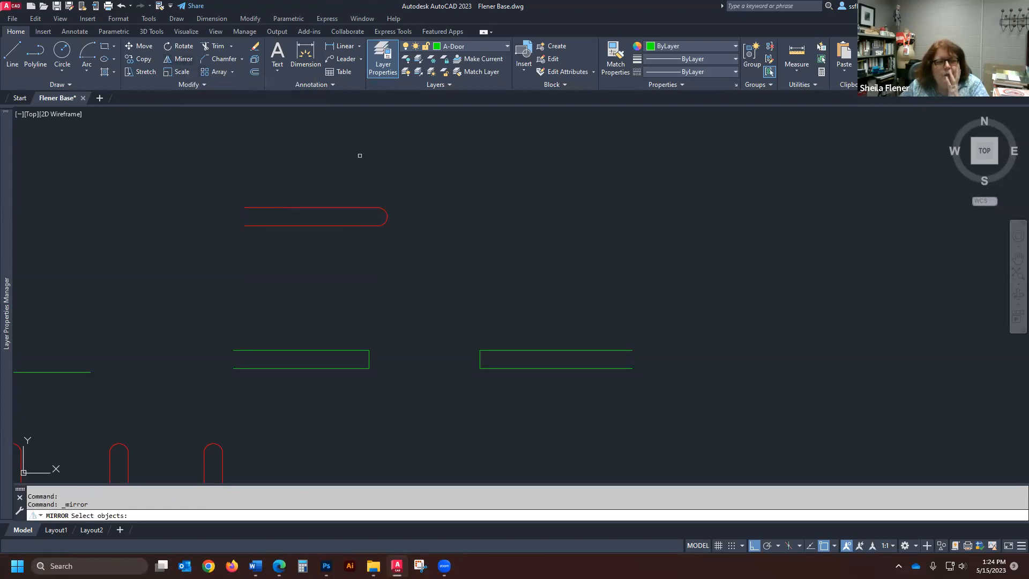
left_click(358, 207)
left_click(361, 225)
left_click(389, 214)
left_click(352, 220)
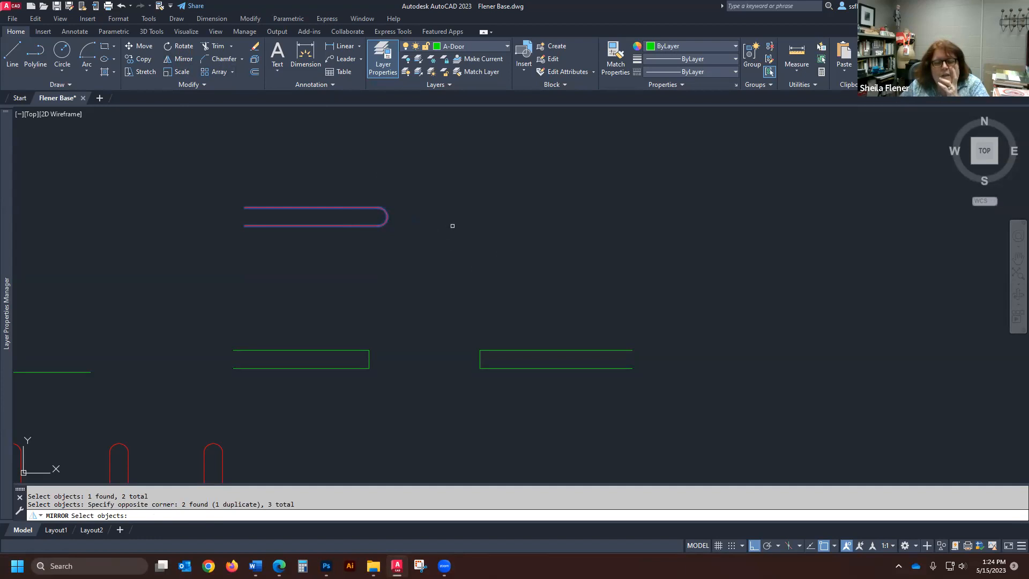
key("Return")
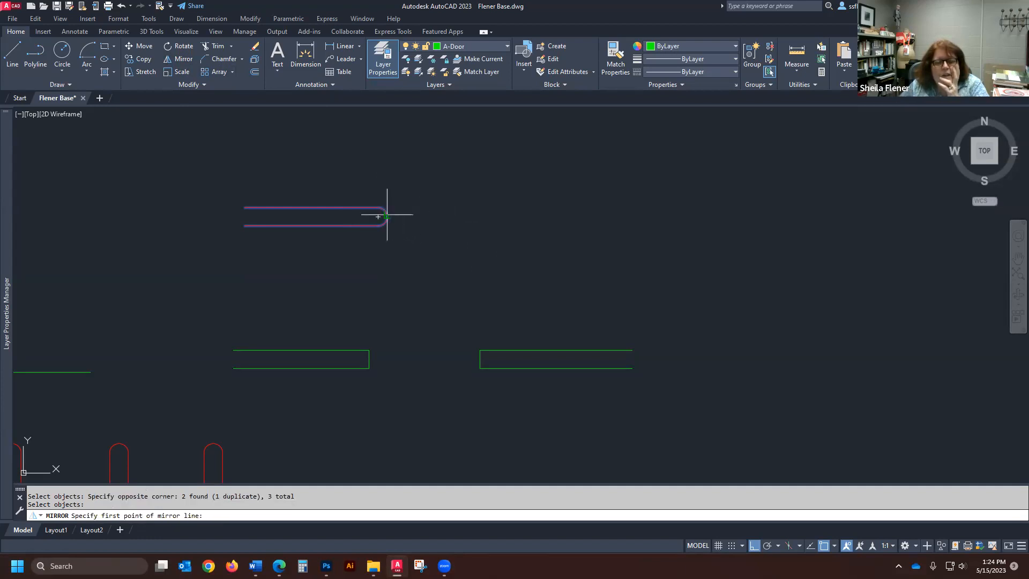
scroll(394, 217, "up", 5)
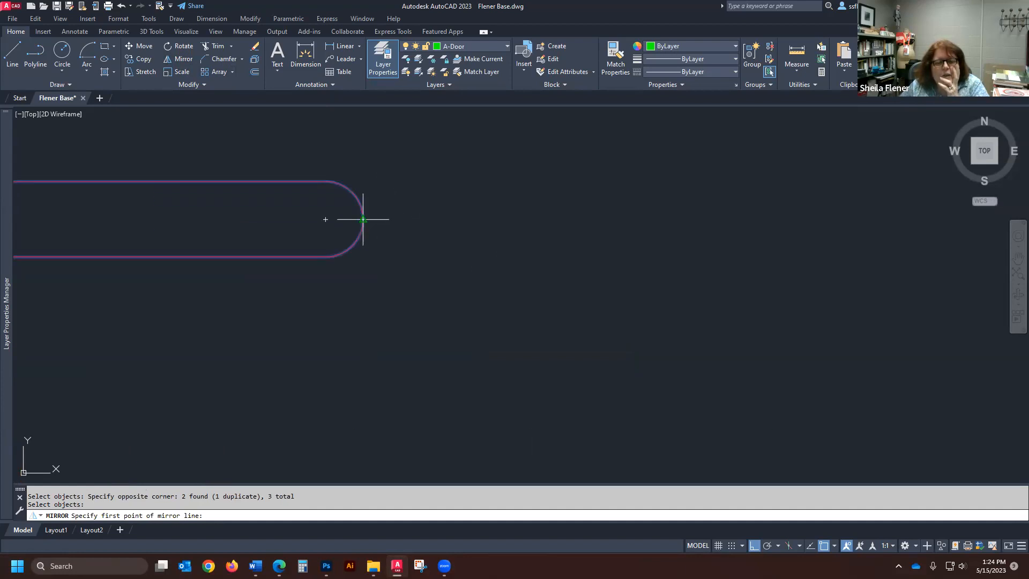
left_click(363, 219)
scroll(412, 203, "down", 3)
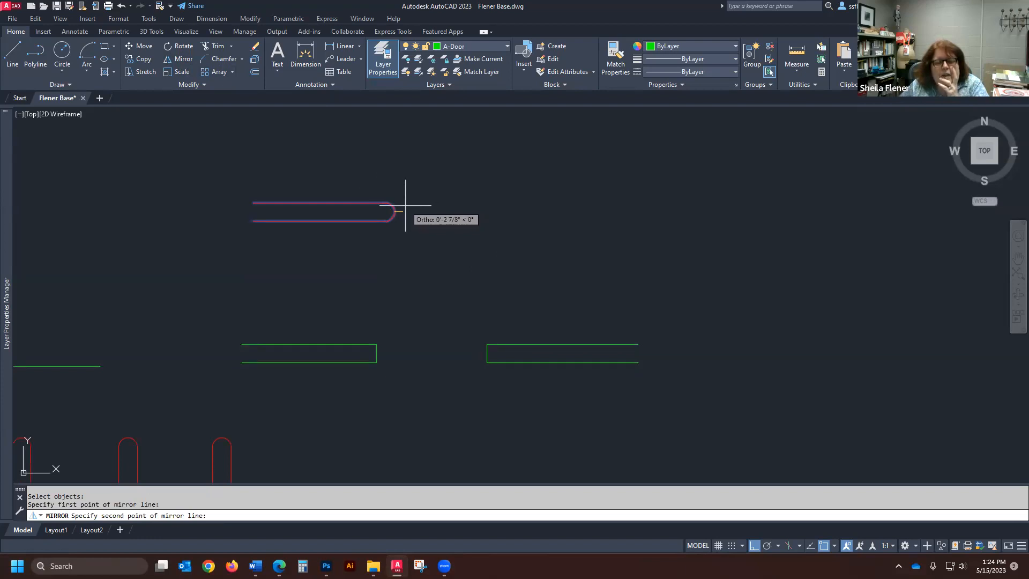
left_click(394, 294)
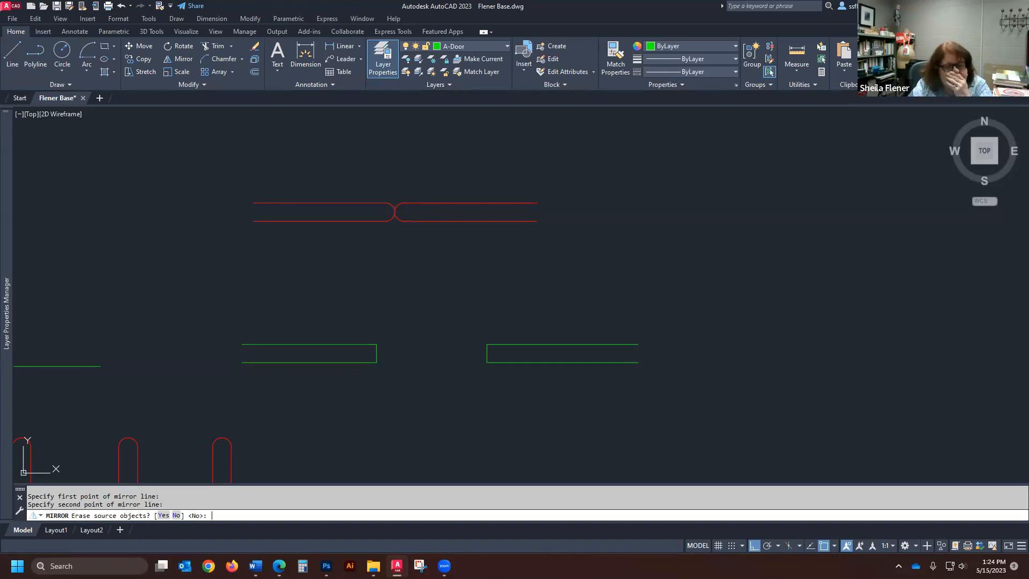
key("Return")
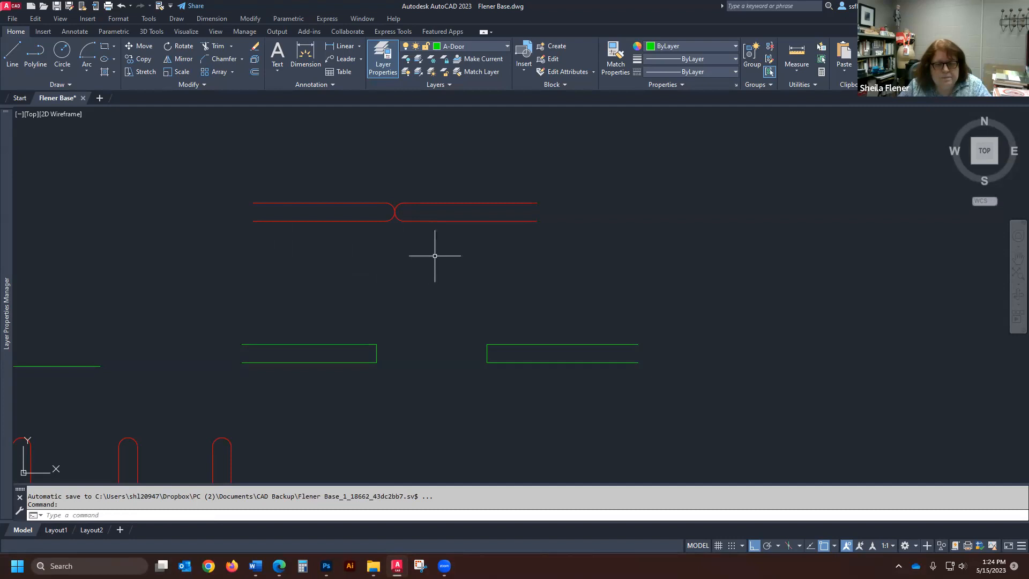
- Erase the mirrored copy of the red shape
type("e")
key("Return")
left_click(569, 184)
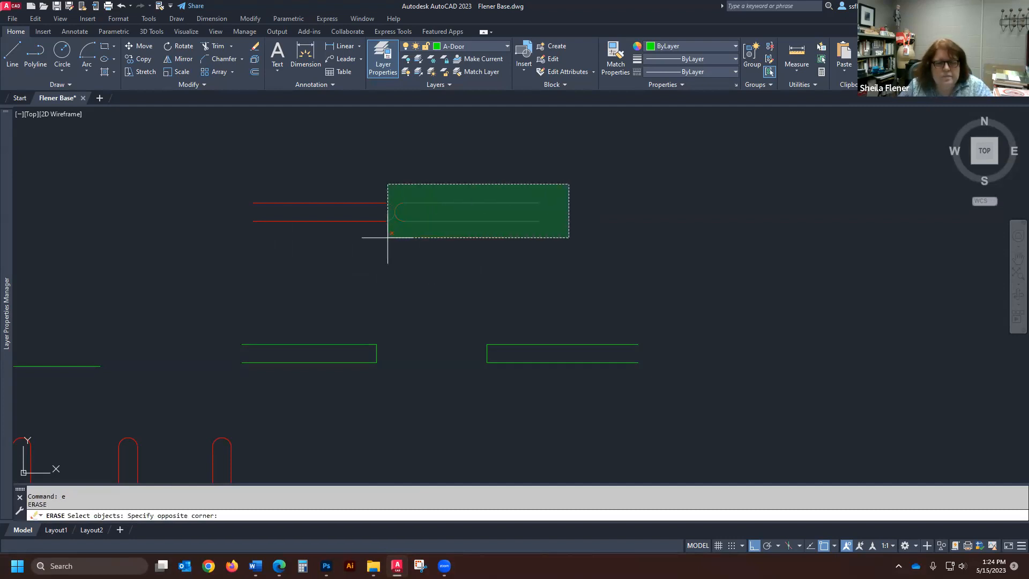
left_click(397, 233)
key("Return")
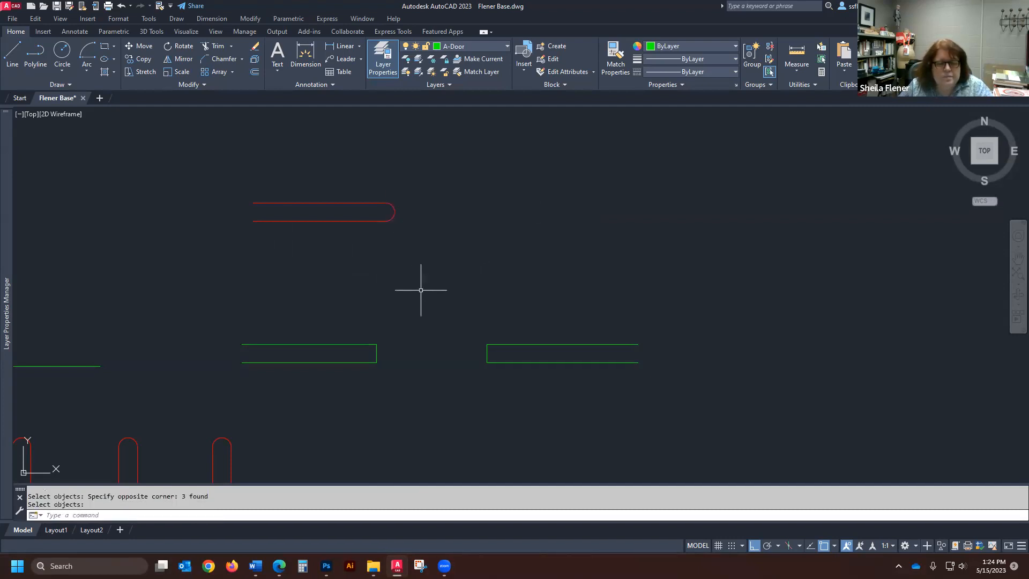
type("l")
key("Return")
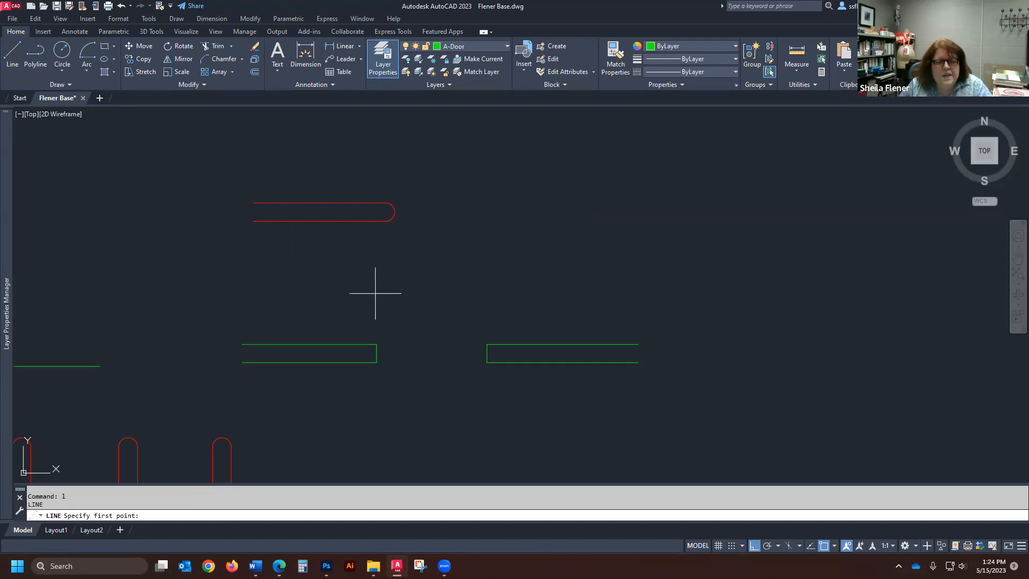
left_click(376, 363)
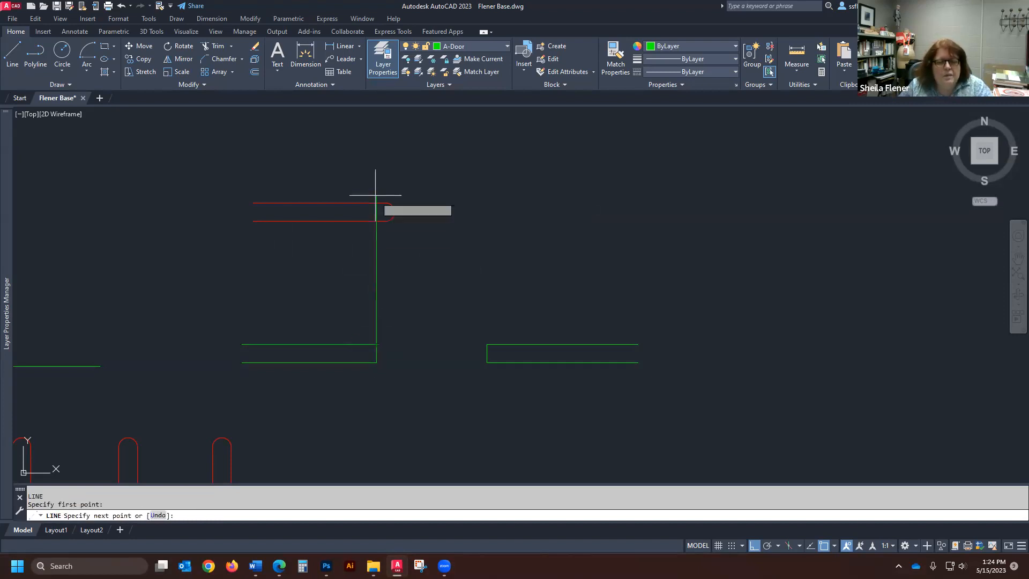
left_click(376, 344)
key("Return")
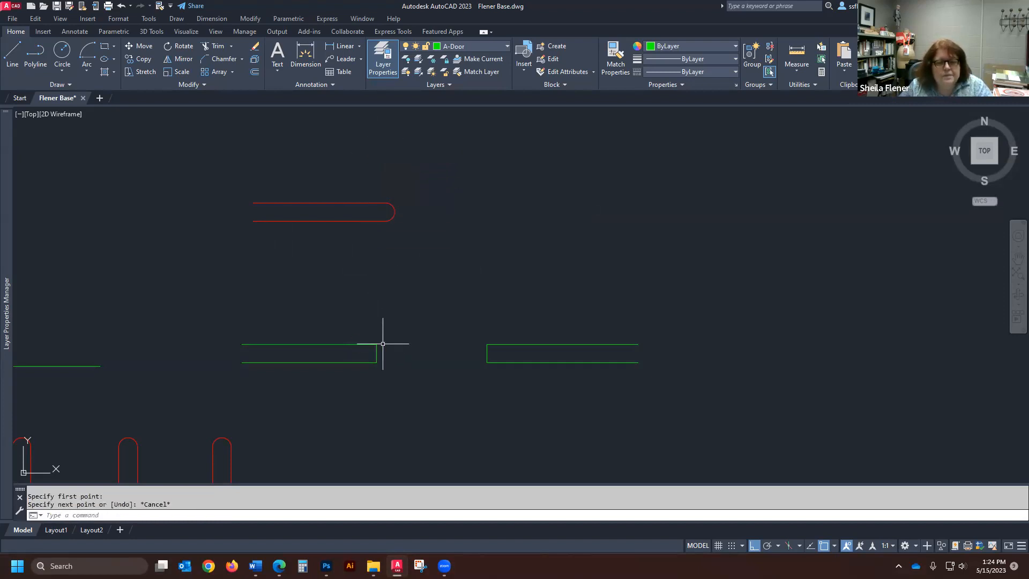
key("Return")
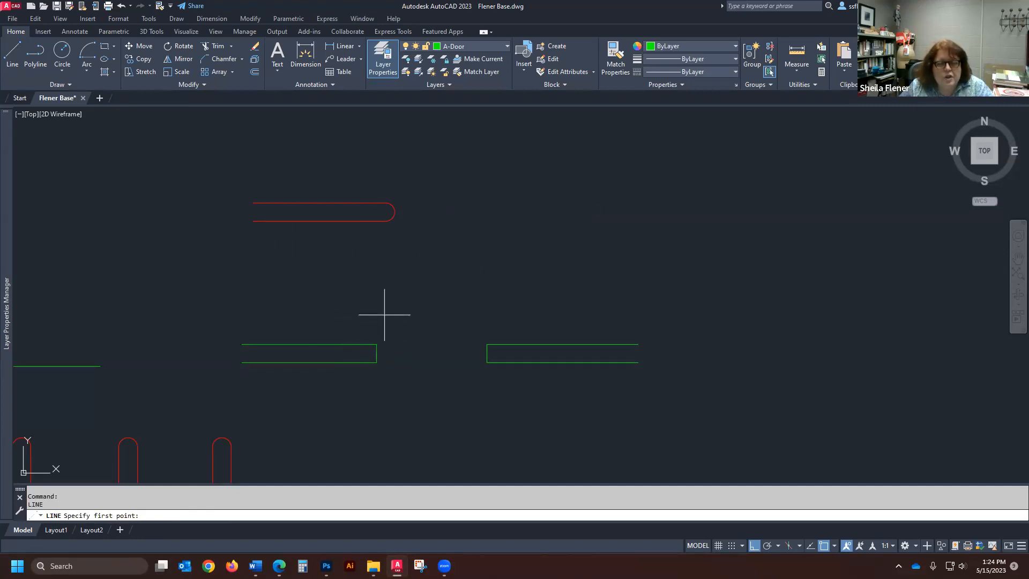
key("Return")
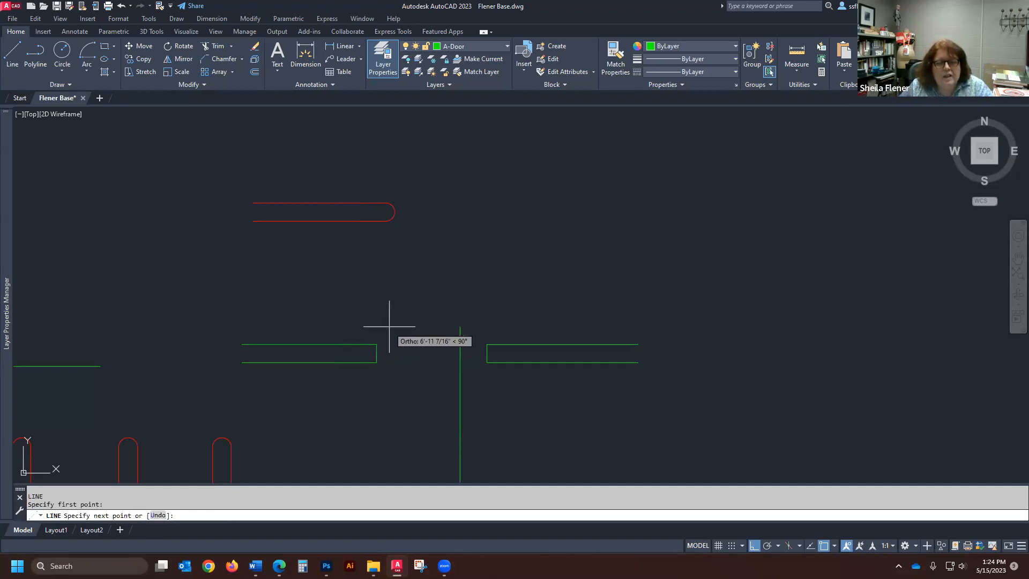
key("Escape")
- Draw a vertical guide line about 9' long upward from the upper corner of the first green wall's closed end, crossing the red shape
left_click(12, 54)
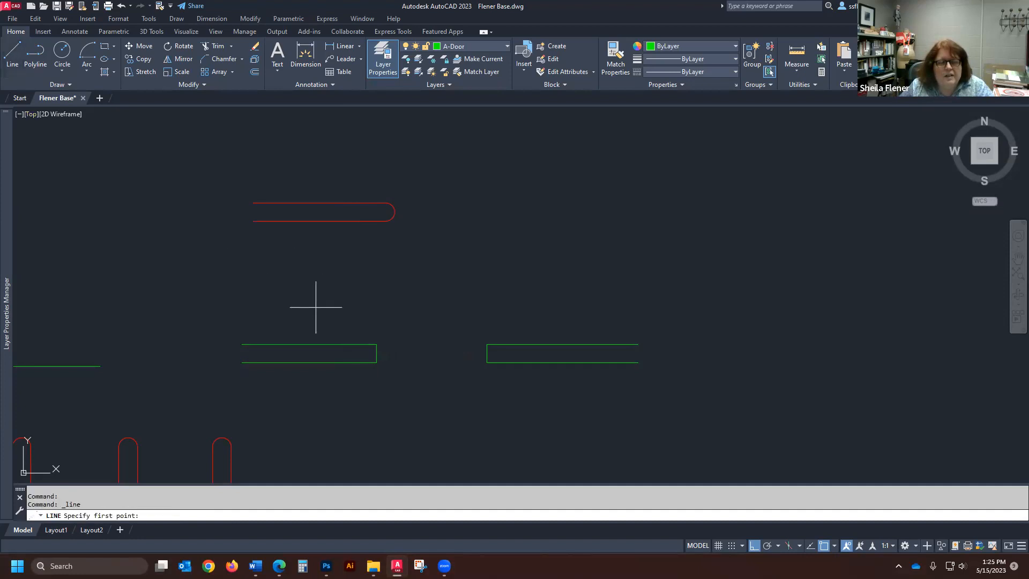
left_click(377, 345)
scroll(383, 341, "down", 4)
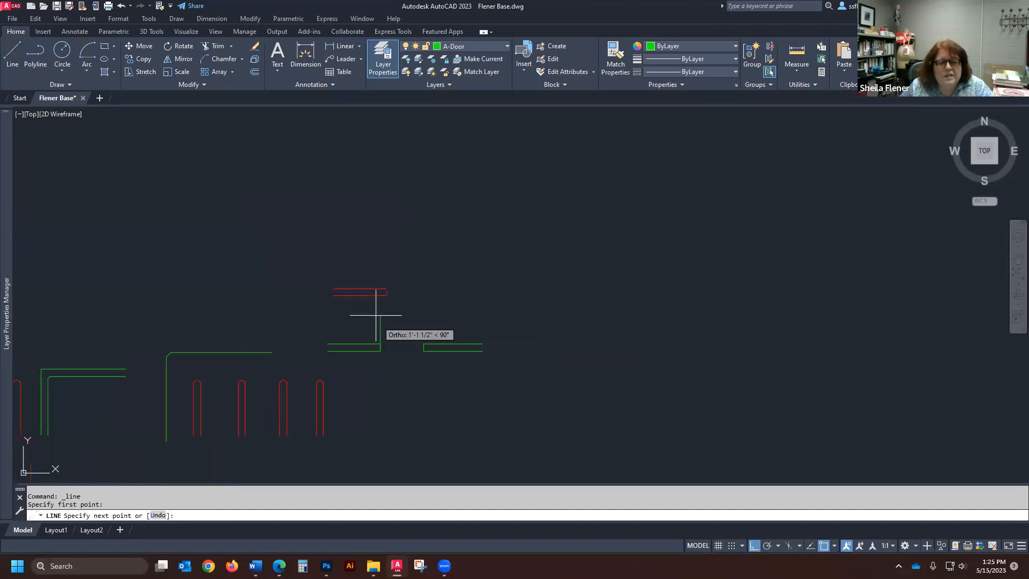
left_click(359, 188)
key("Return")
scroll(293, 306, "up", 4)
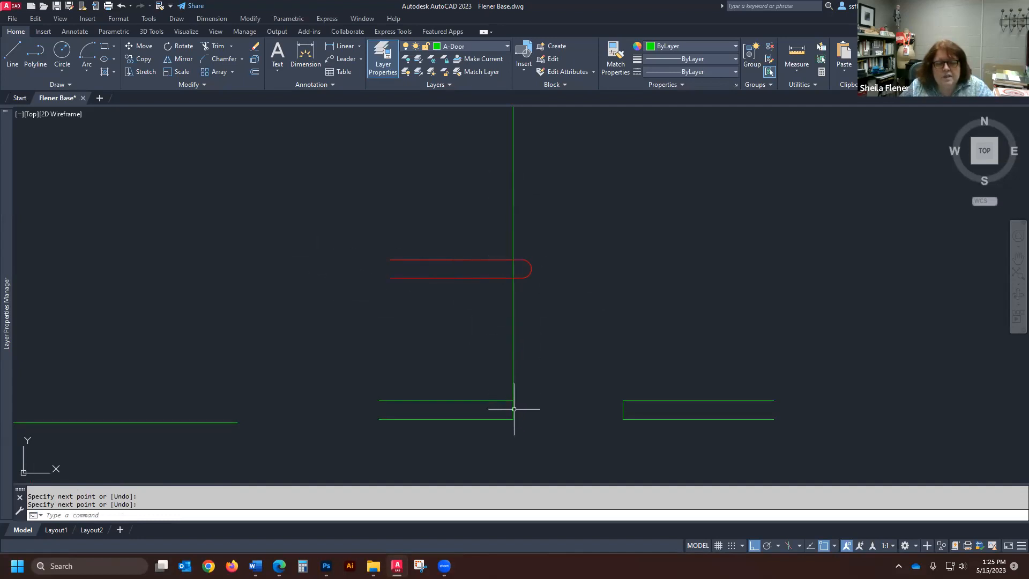
- Move the red shape horizontally by its arc's midpoint onto the vertical green guide line, leaving the guide line out of the selection
left_click(140, 46)
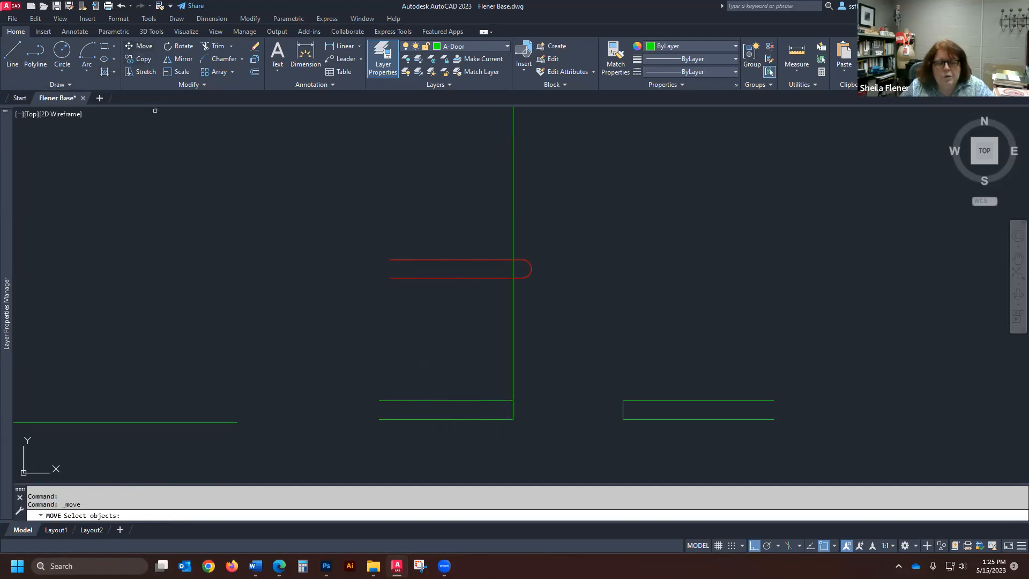
left_click(361, 306)
left_click(591, 238)
left_click(324, 325)
left_click(595, 225)
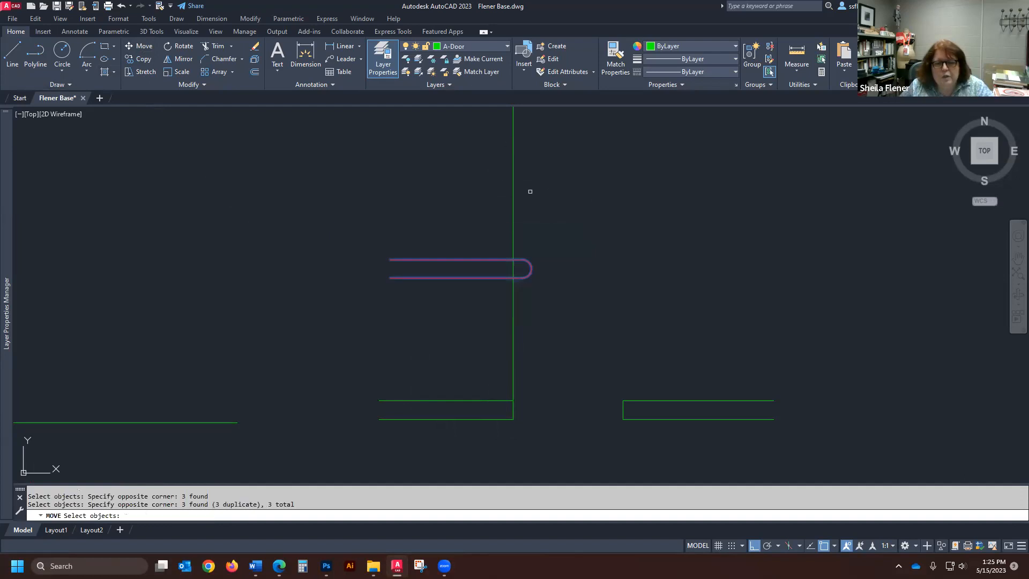
left_click(690, 179)
left_click(341, 309)
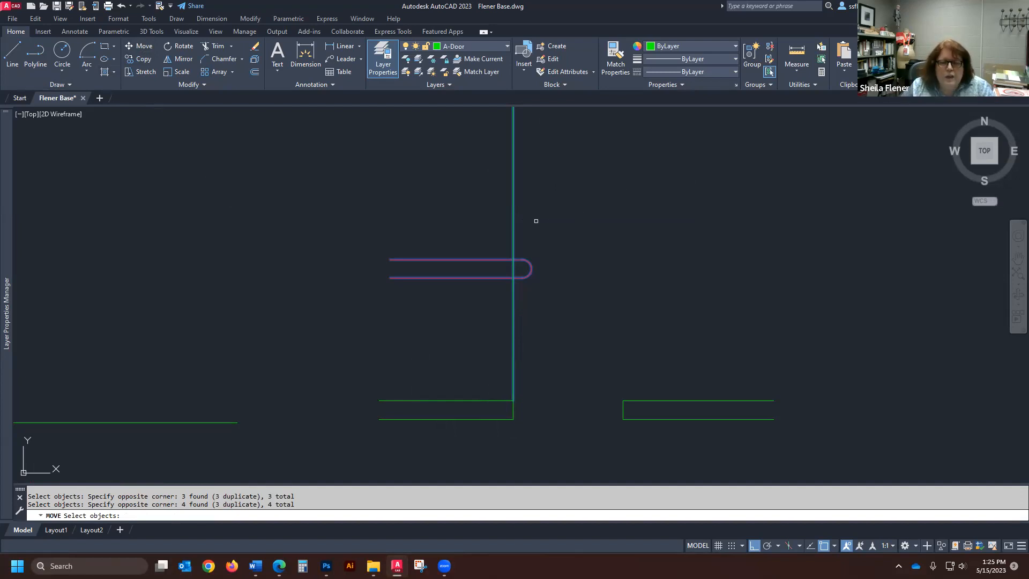
left_click(514, 235, "shift")
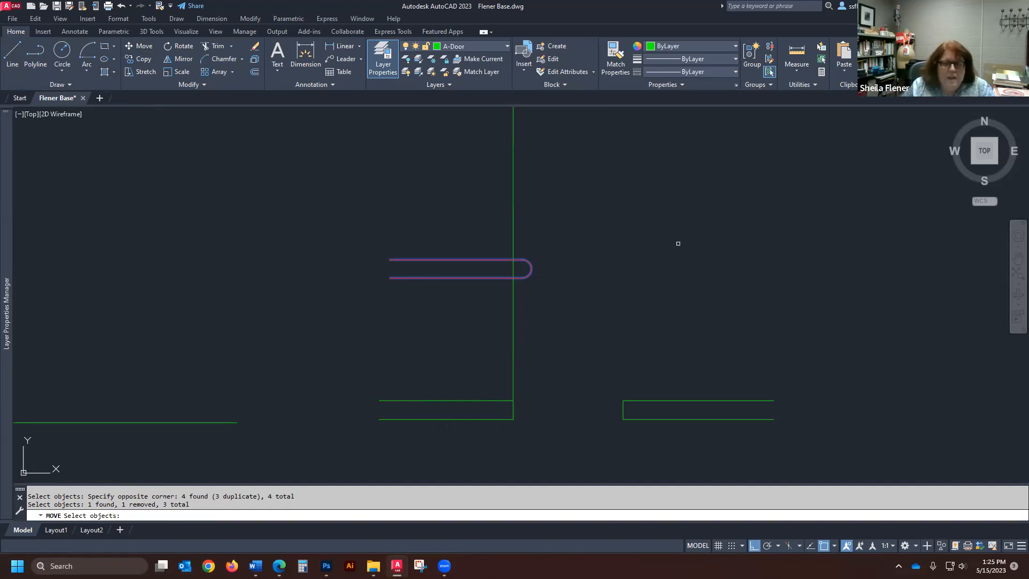
key("Return")
scroll(539, 270, "up", 4)
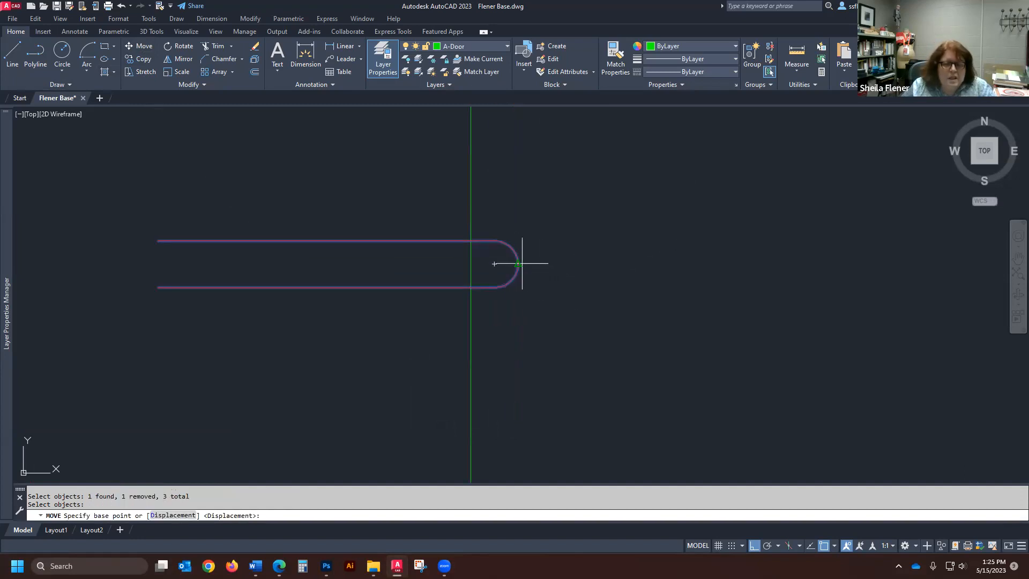
left_click(518, 264)
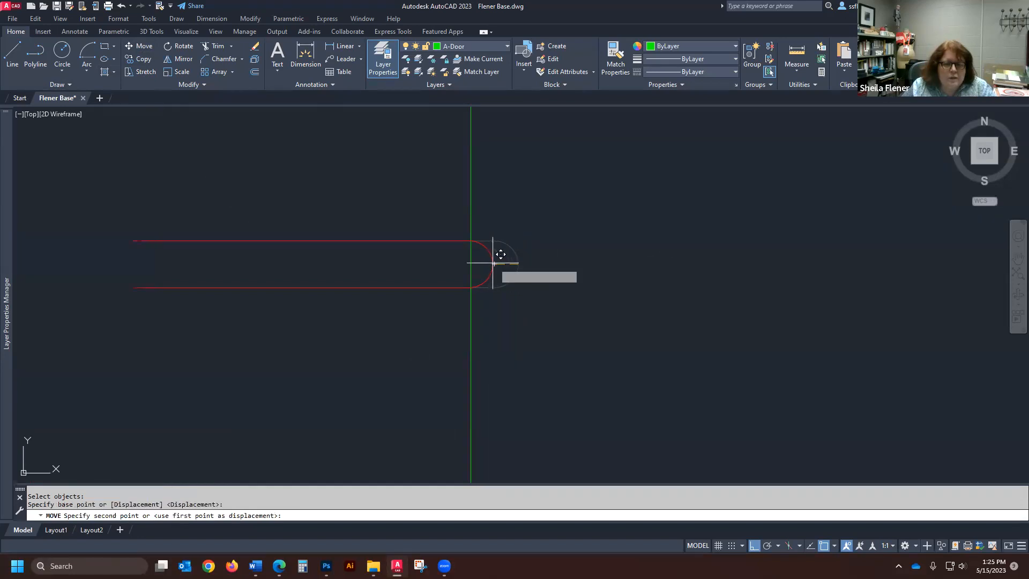
left_click(470, 263)
- Erase the vertical green guide line touching the red shape's rounded end
scroll(641, 273, "down", 2)
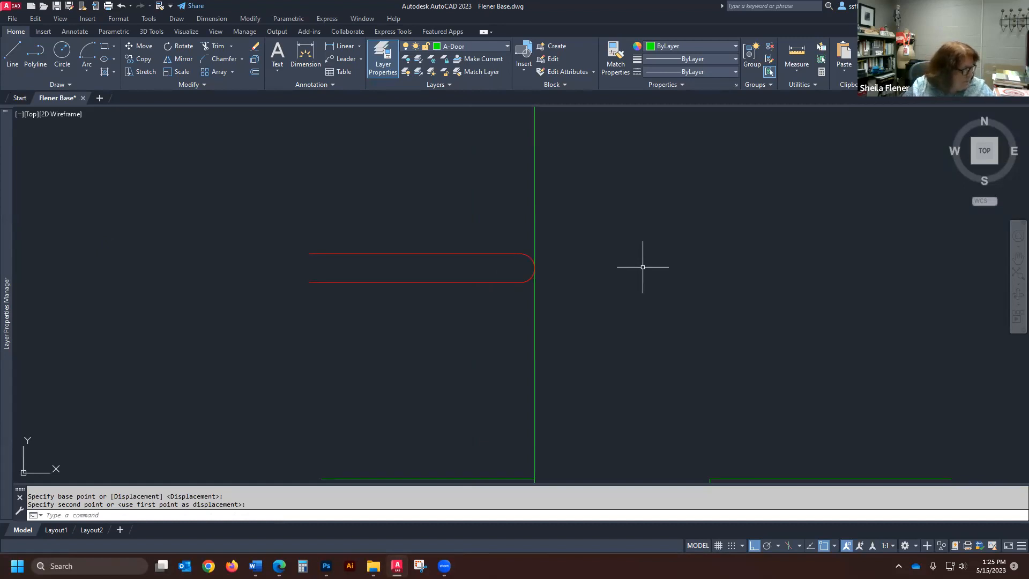
scroll(544, 284, "down", 3)
type("e")
key("Return")
left_click(541, 229)
left_click(544, 216)
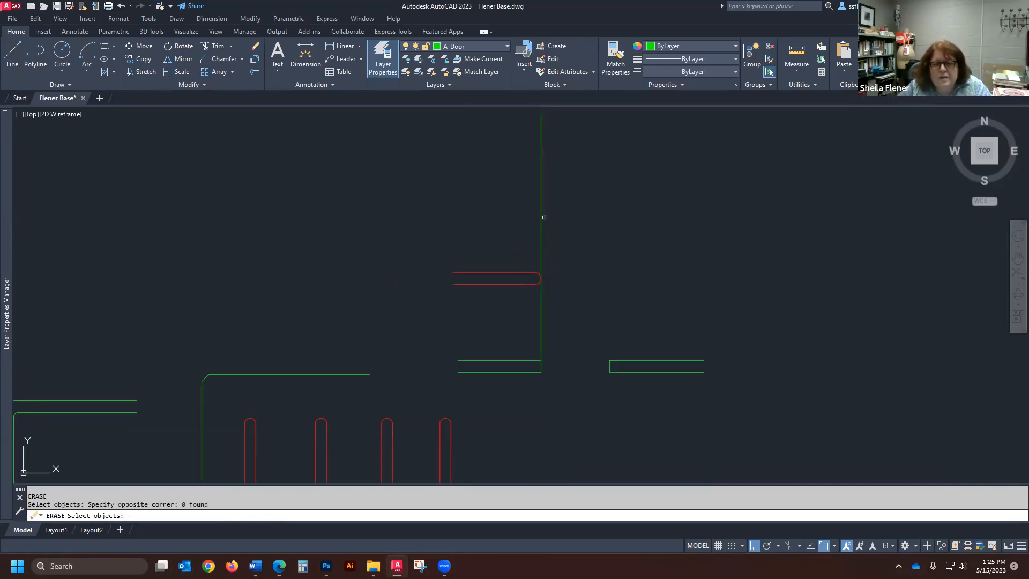
left_click(544, 215)
left_click(510, 220)
key("Return")
- Draw a horizontal line across the wall opening between the midpoints of the two green walls' facing ends
scroll(552, 335, "up", 2)
scroll(401, 262, "down", 3)
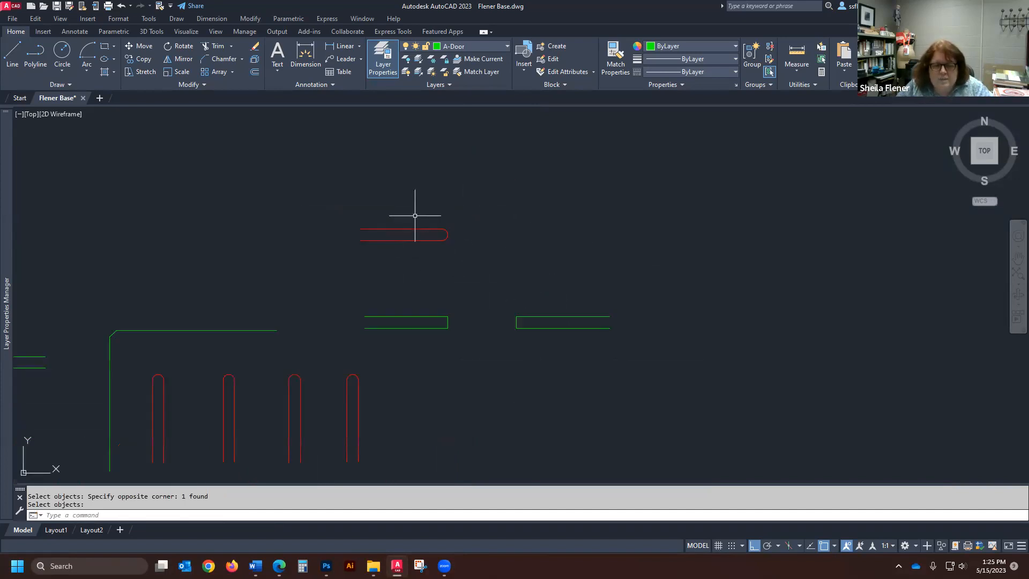
scroll(456, 295, "up", 2)
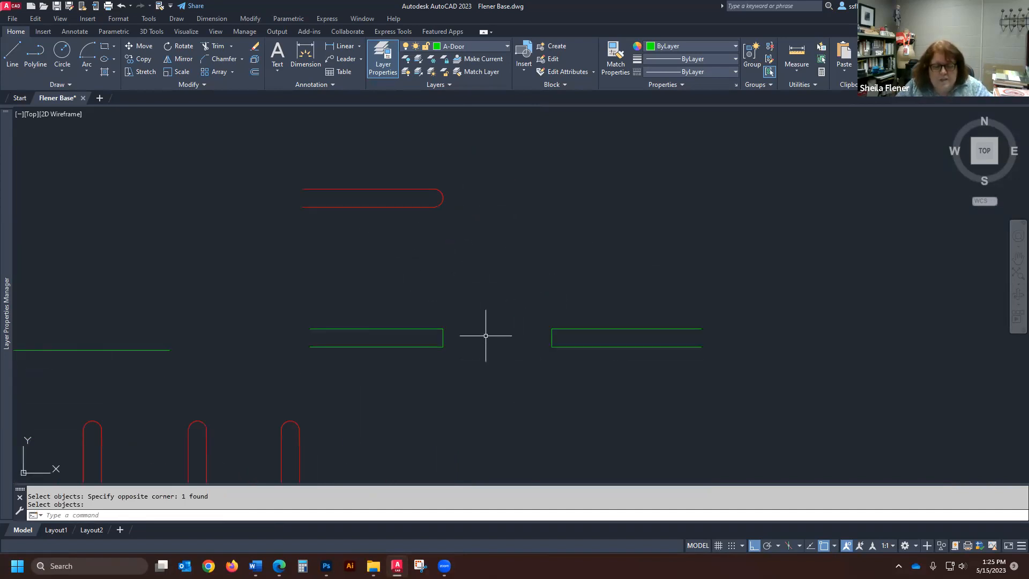
type("l")
key("Return")
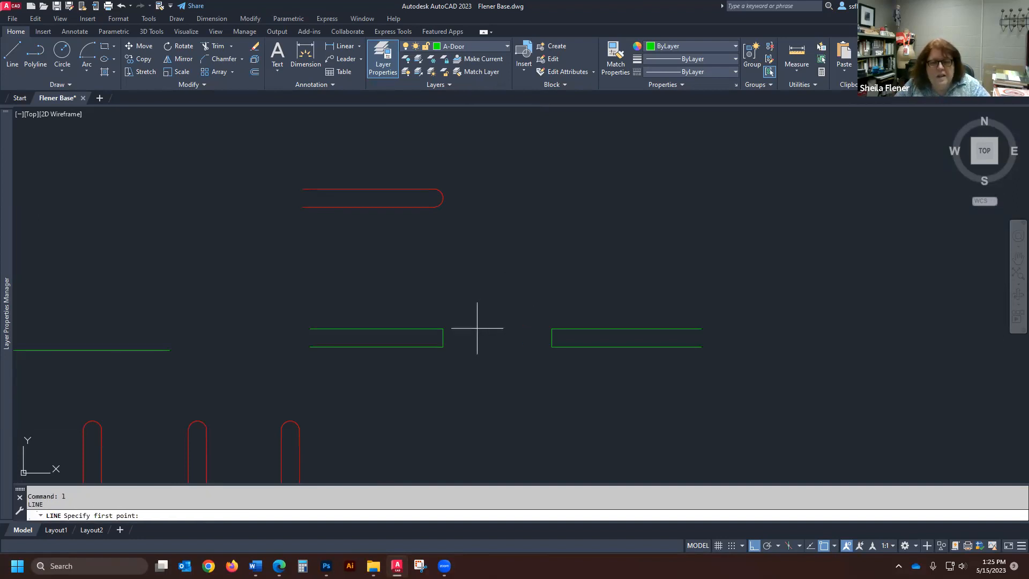
left_click(443, 338)
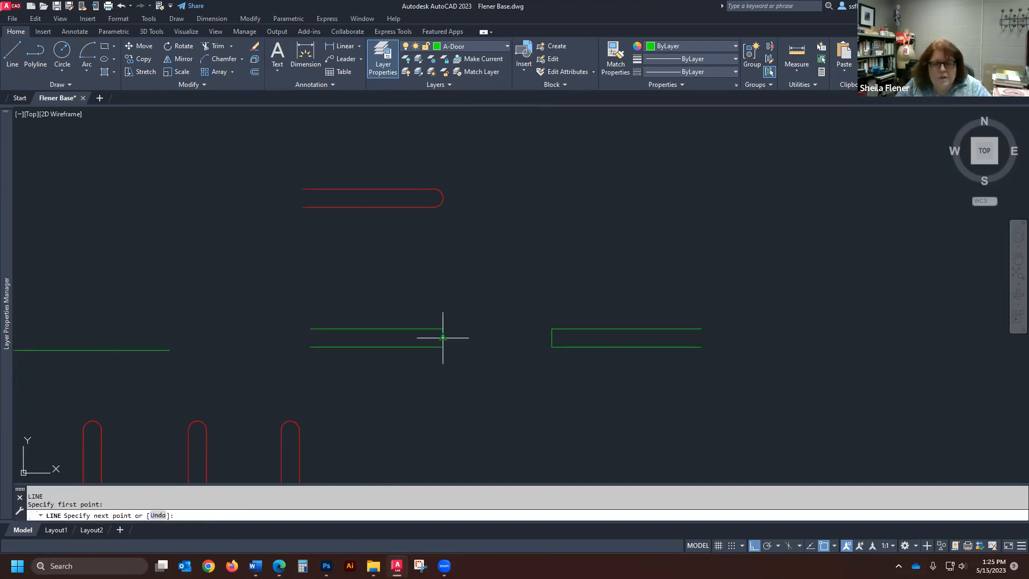
left_click(551, 338)
key("Return")
key("Return")
- Draw a vertical line from the midpoint of the opening line upward past the red shape
left_click(497, 338)
left_click(497, 126)
key("Return")
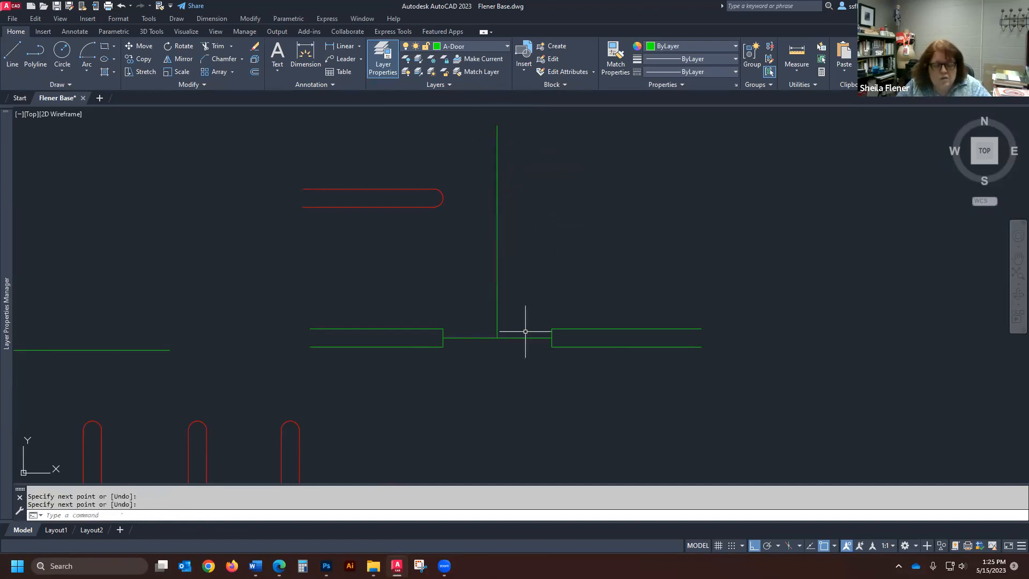
- Erase both the vertical line and the horizontal line across the wall opening
type("e")
key("Return")
left_click(519, 292)
left_click(477, 361)
key("Return")
- Redraw the horizontal line across the opening, joining the midpoints of the two green wall ends
type("l")
key("Return")
left_click(445, 339)
left_click(552, 337)
key("Return")
key("Return")
- Draw a vertical mirror guide line from the midpoint of the opening line upward past the height of the red shape
left_click(497, 338)
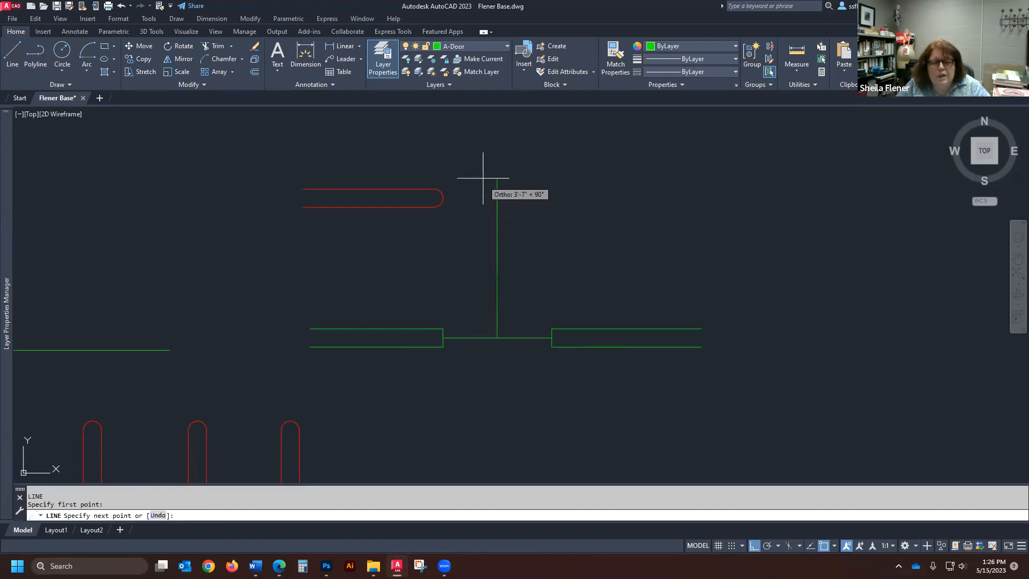
left_click(493, 144)
key("Return")
- Erase the horizontal line across the wall opening, keeping the vertical guide line
type("e")
key("Return")
left_click(487, 337)
key("Return")
- Mirror the red round-ended shape across the vertical guide line, using the guide's two endpoints and keeping the source objects
scroll(490, 230, "down", 3)
scroll(489, 236, "up", 3)
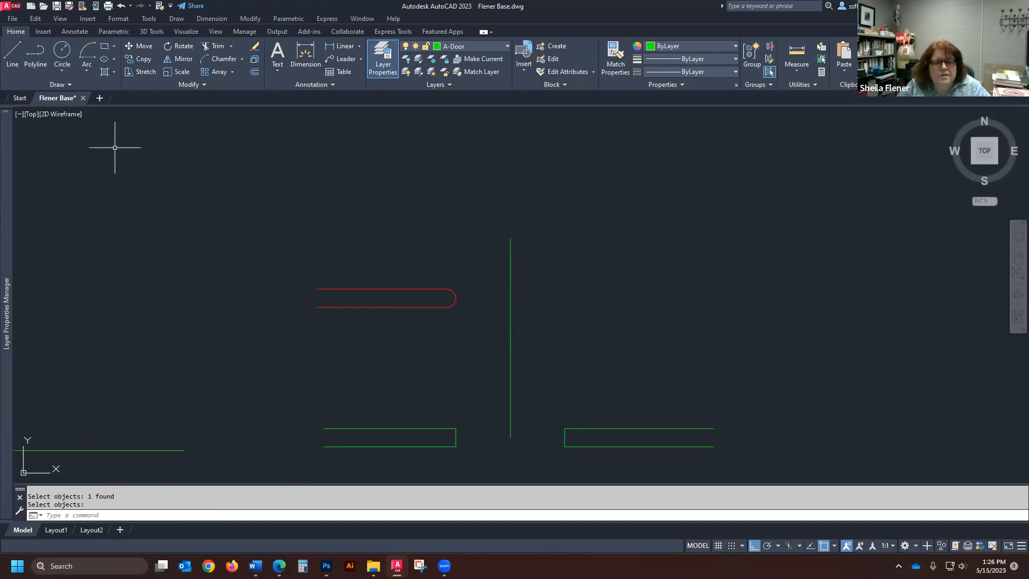
left_click(180, 59)
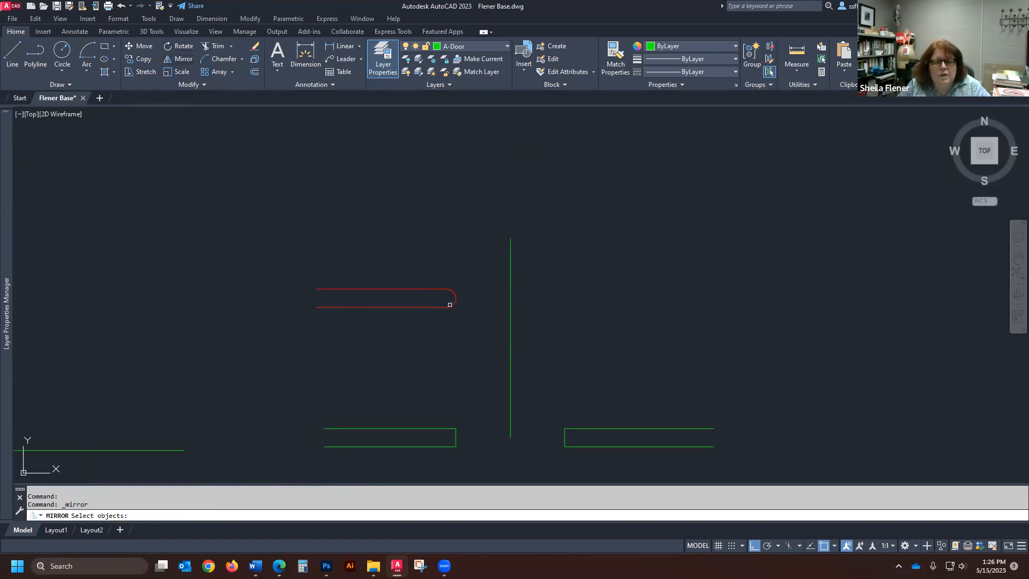
left_click(480, 272)
left_click(252, 343)
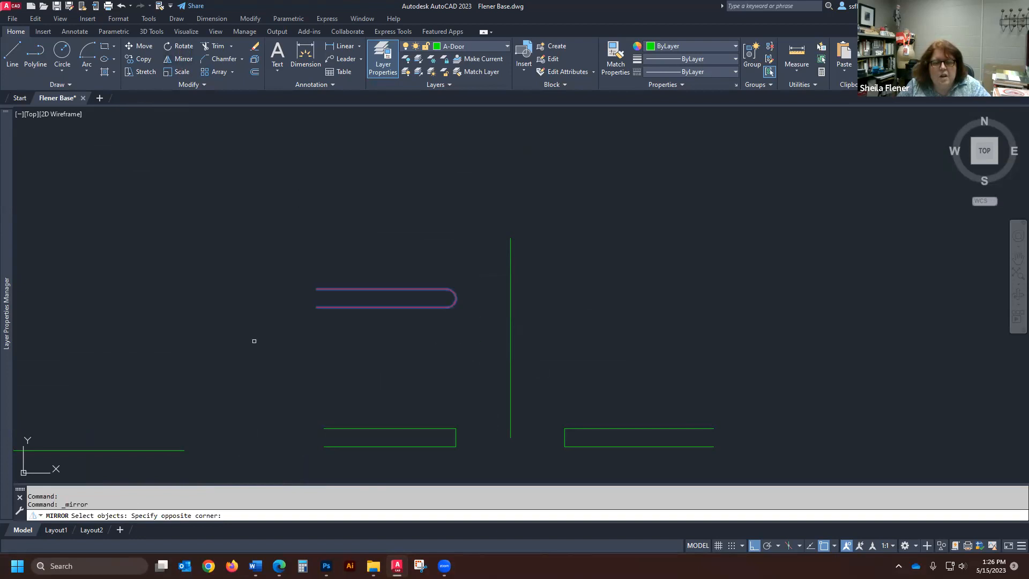
key("Return")
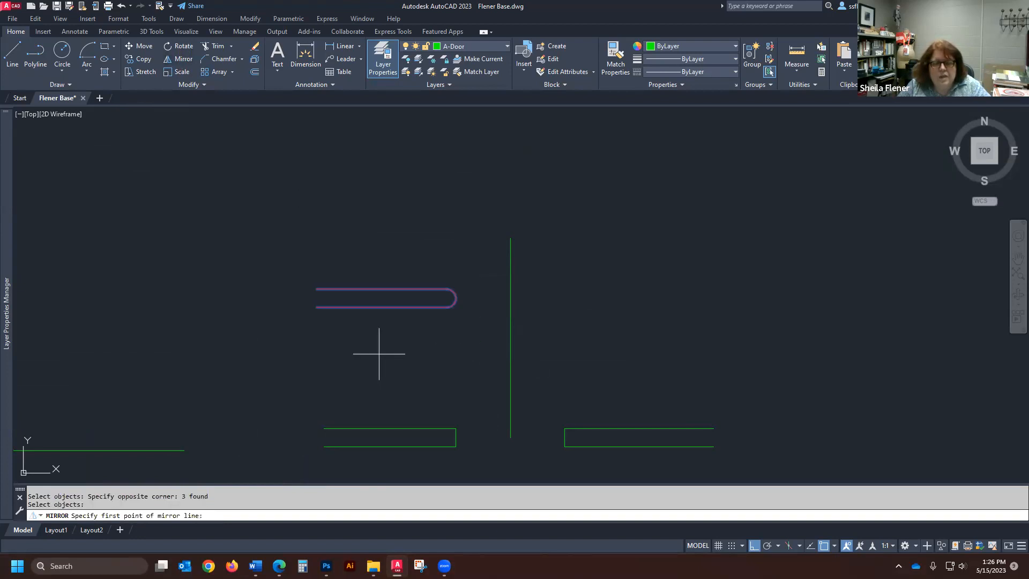
left_click(510, 238)
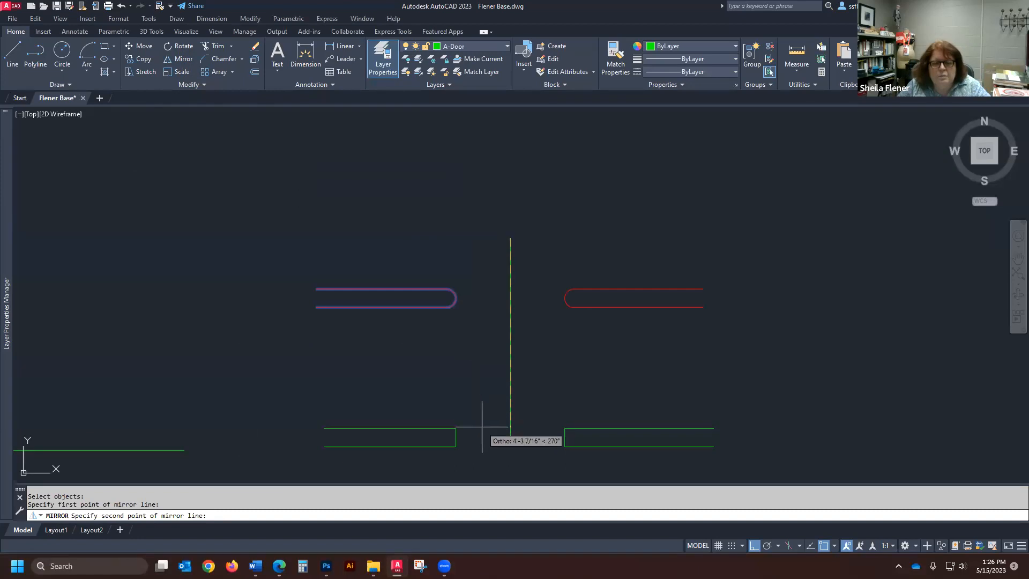
left_click(511, 435)
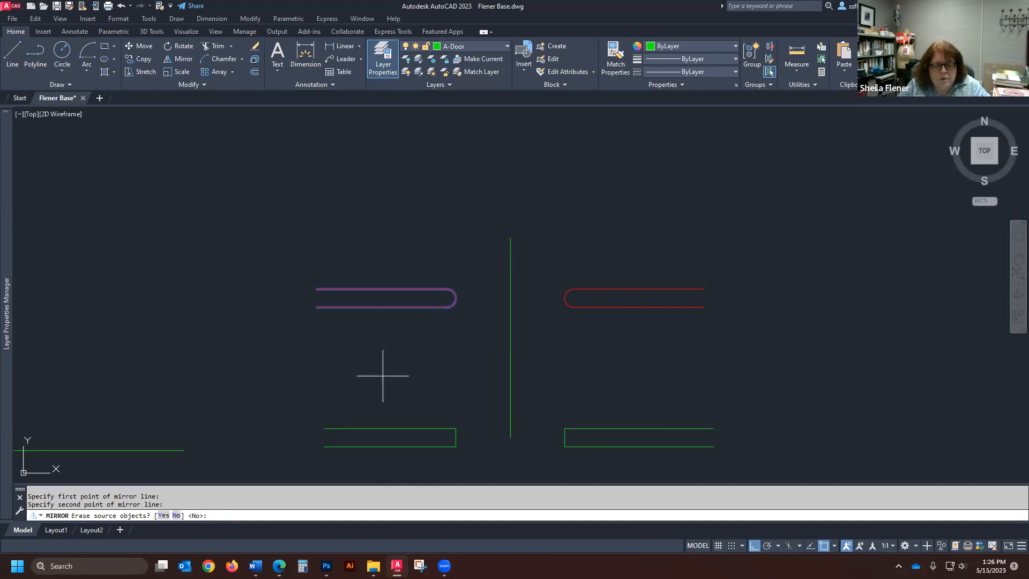
key("Return")
- Erase the vertical green guide line between the two red shapes
type("e")
key("Return")
left_click(508, 343)
key("Return")
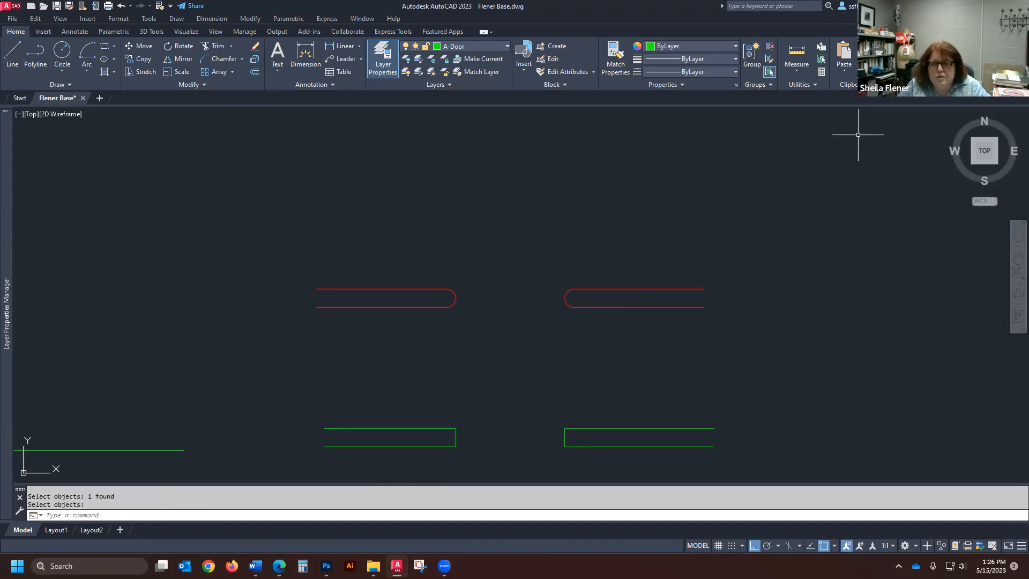
- Measure the distance between the facing rounded ends of the two red shapes
left_click(797, 75)
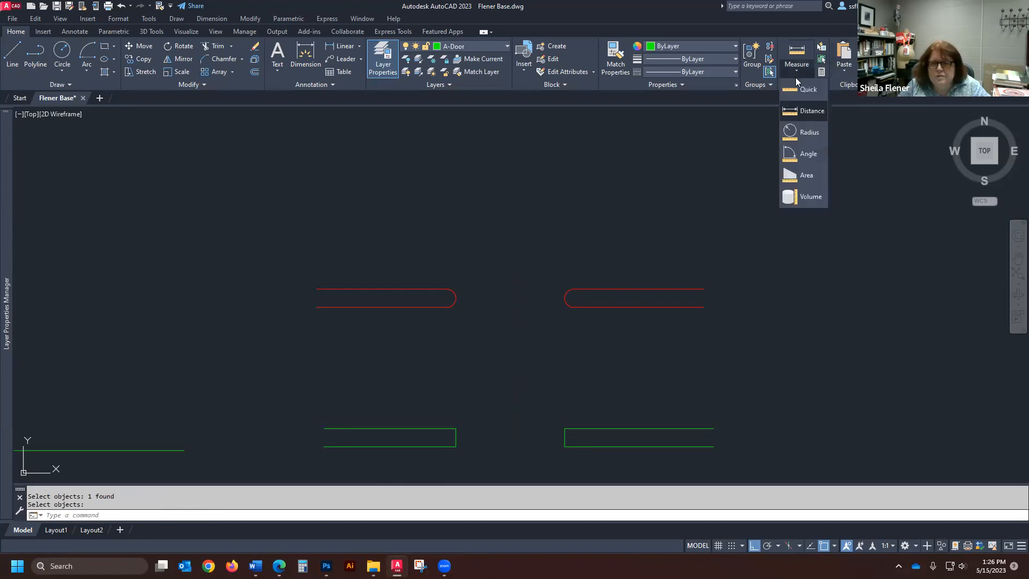
left_click(801, 111)
left_click(459, 295)
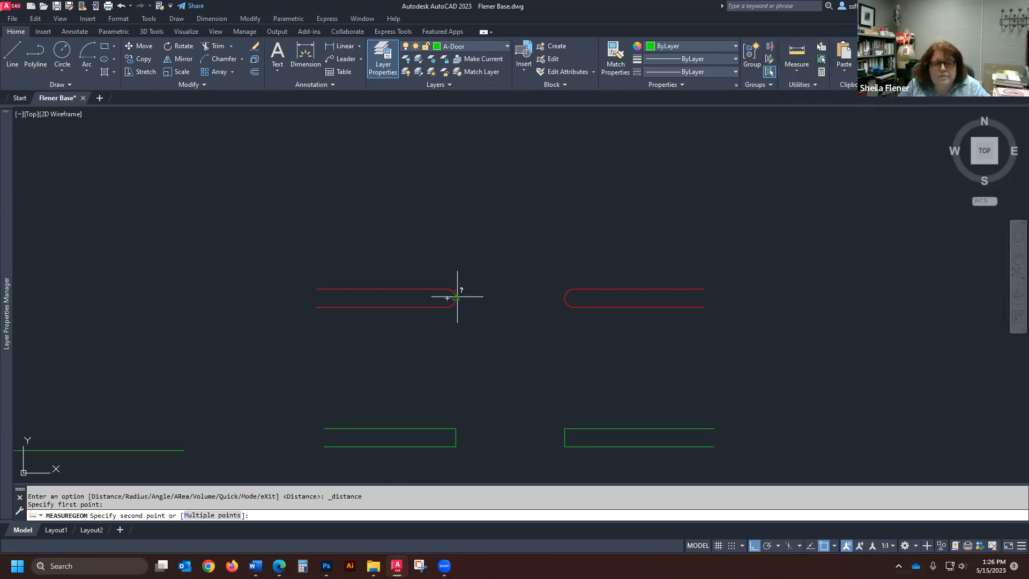
left_click(563, 296)
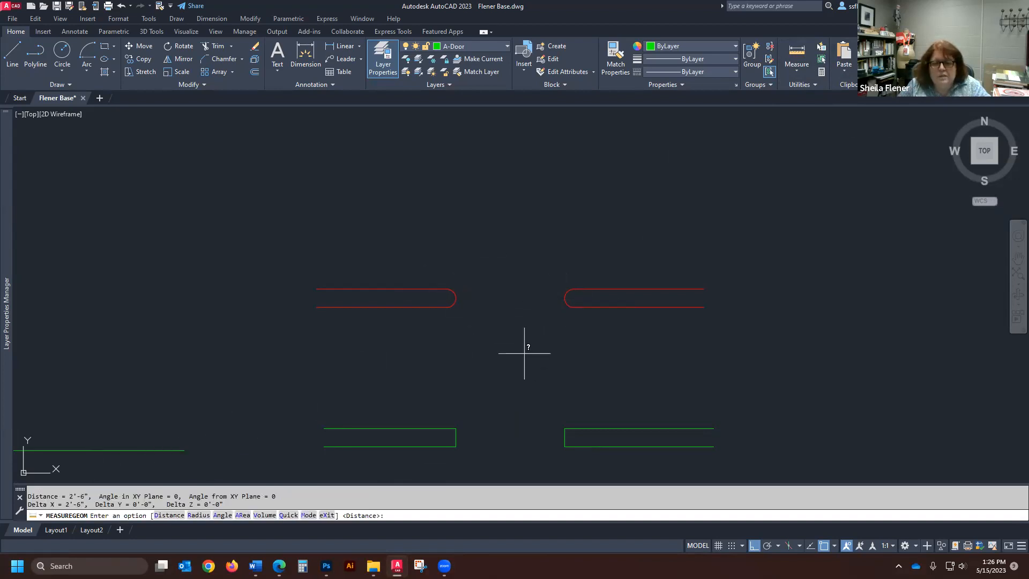
- Mirror the right-hand red shape across its open end with the source objects erased, and undo that mirror
scroll(522, 341, "down", 3)
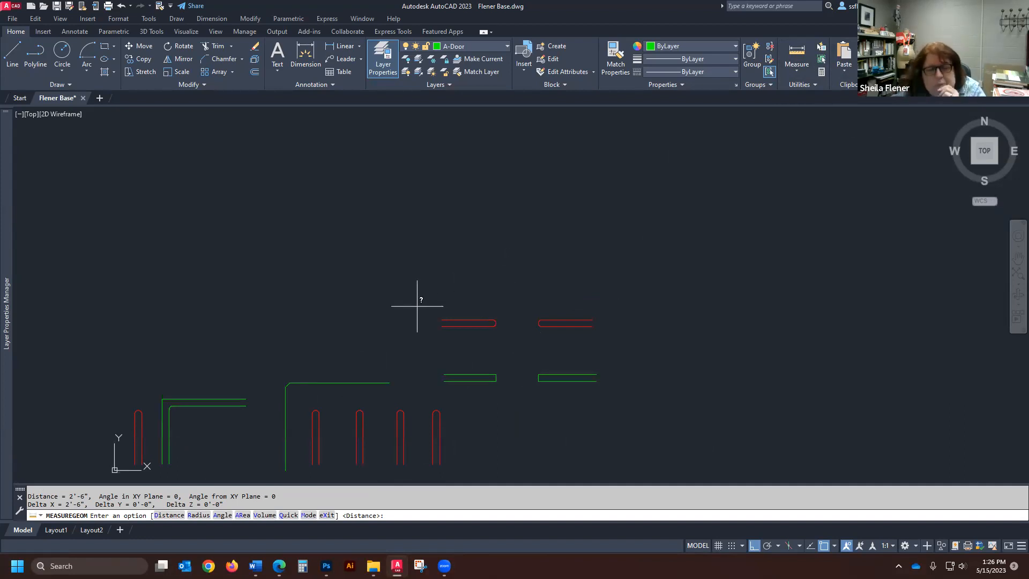
scroll(505, 270, "up", 2)
scroll(506, 333, "down", 2)
scroll(586, 333, "up", 4)
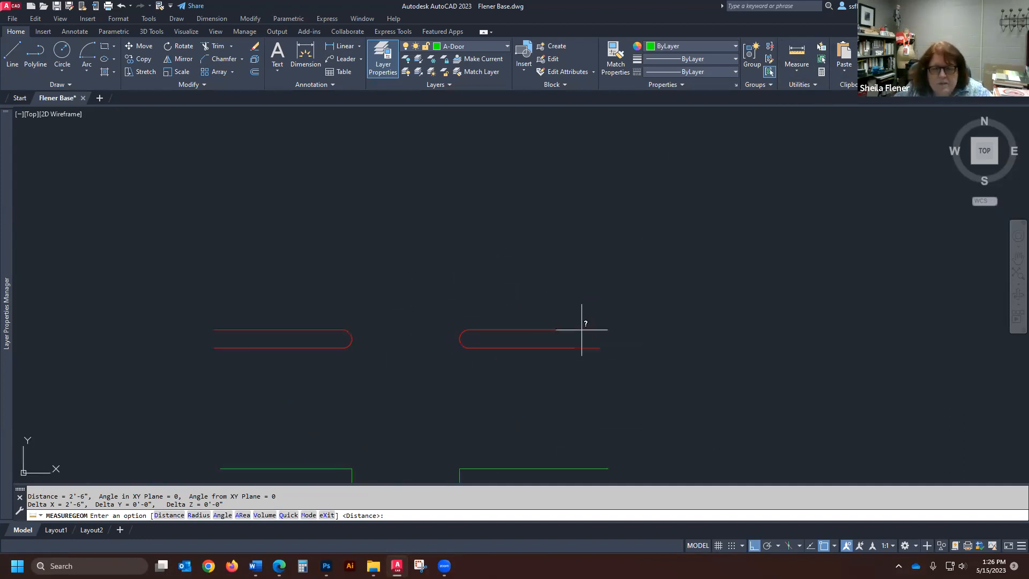
left_click(181, 59)
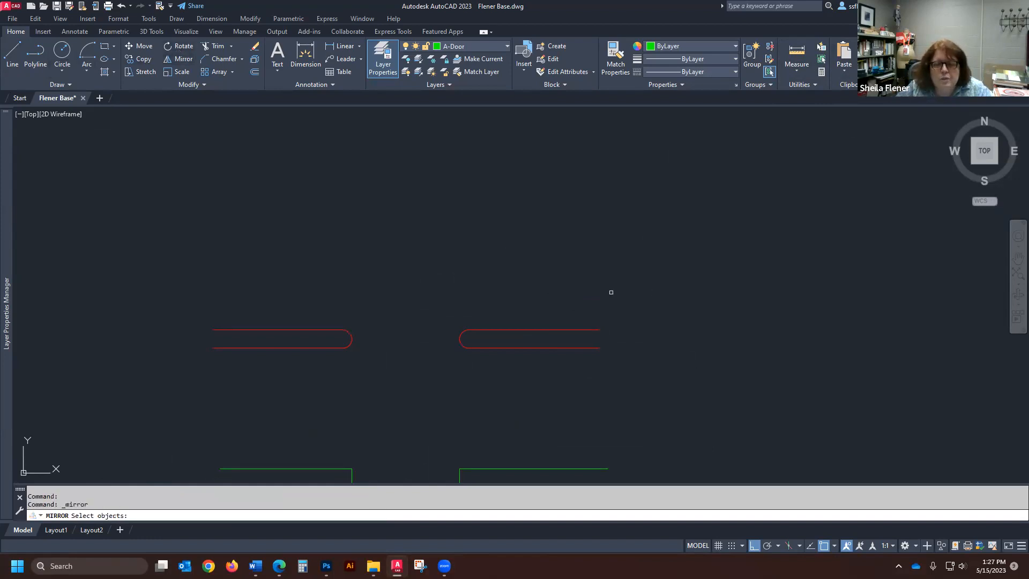
left_click(644, 286)
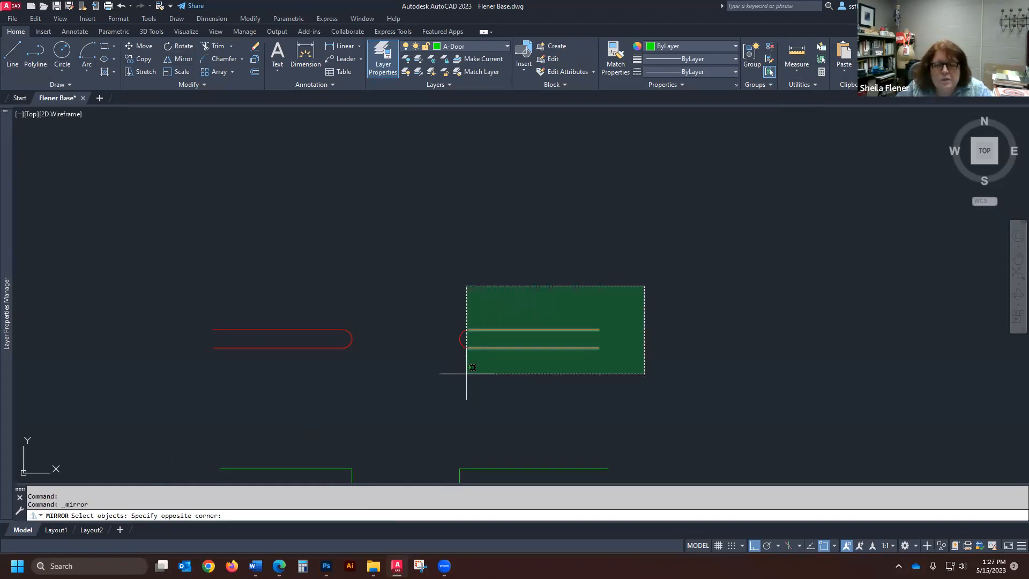
left_click(440, 378)
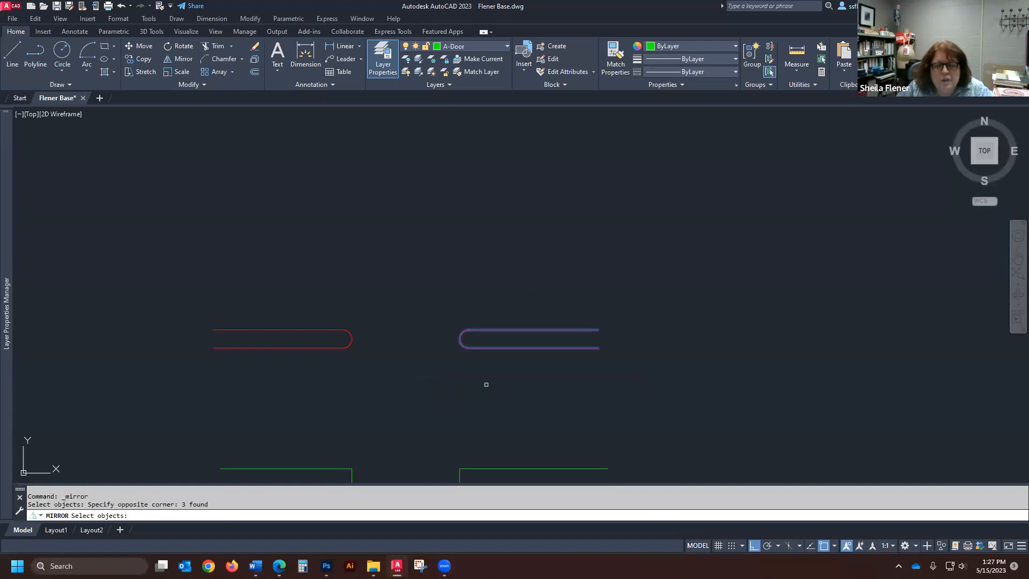
key("Return")
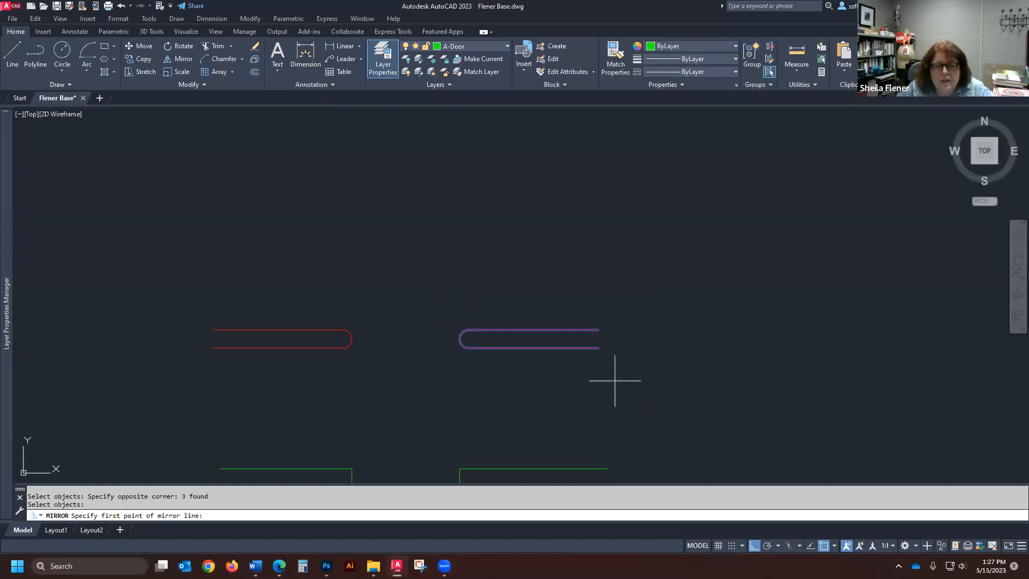
left_click(599, 347)
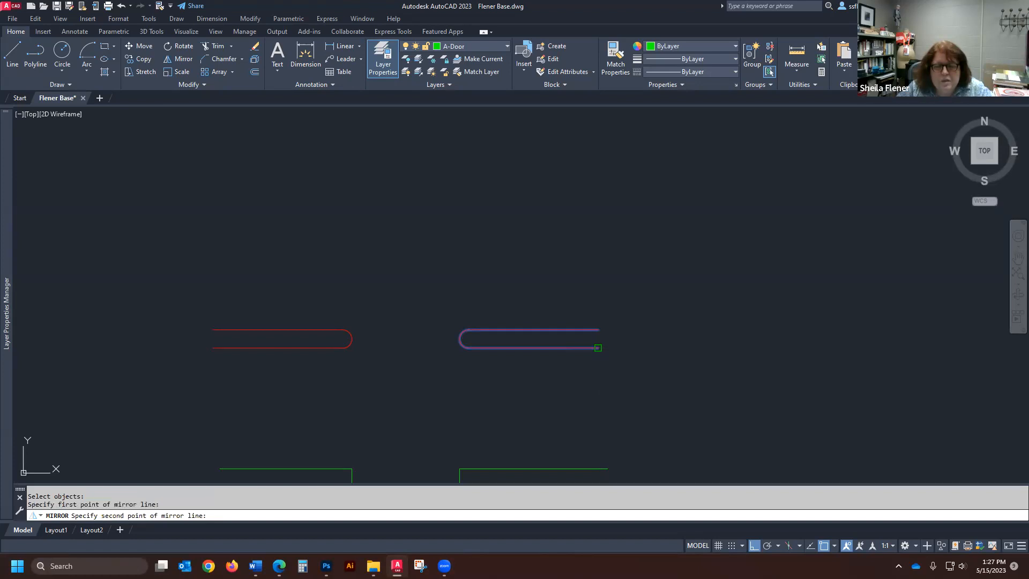
left_click(598, 330)
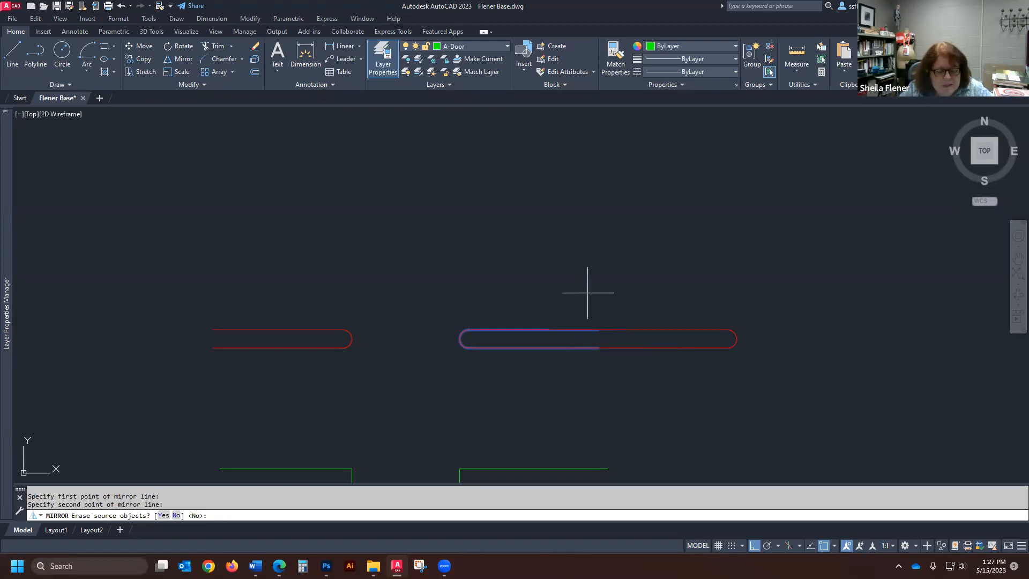
type("y")
key("Return")
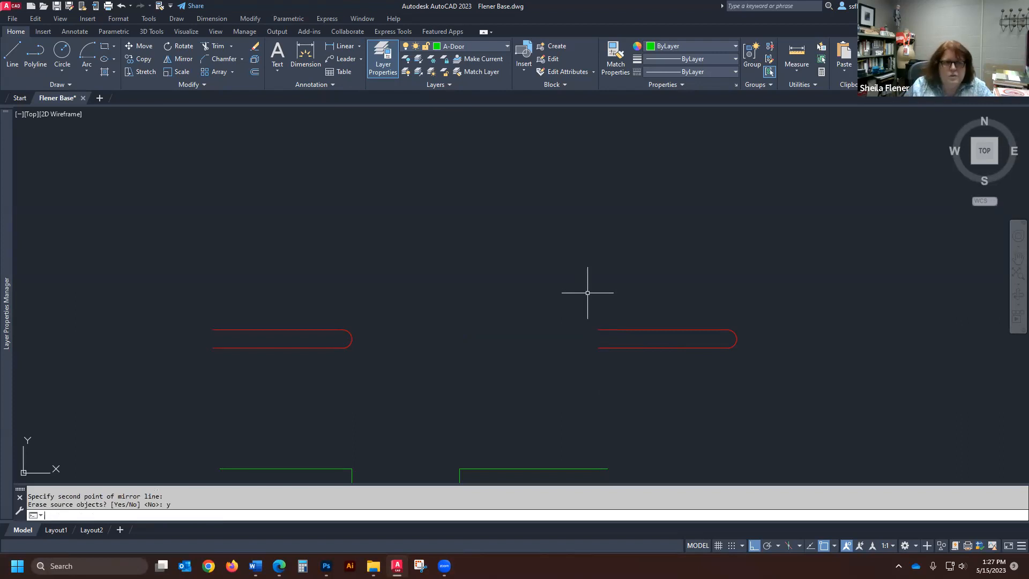
left_click(121, 7)
- Draw a 6' by 6' rectangle in the empty area to the right of the wall and door shapes
scroll(382, 343, "down", 4)
scroll(396, 320, "down", 4)
scroll(305, 349, "up", 4)
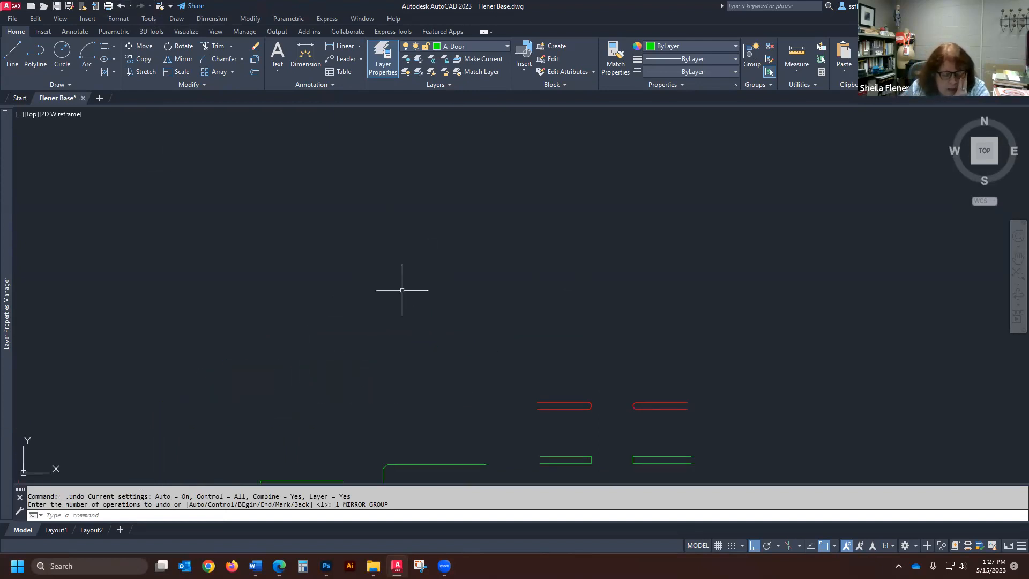
scroll(548, 303, "up", 5)
scroll(476, 365, "down", 5)
scroll(604, 276, "down", 5)
scroll(510, 161, "up", 6)
scroll(469, 184, "down", 2)
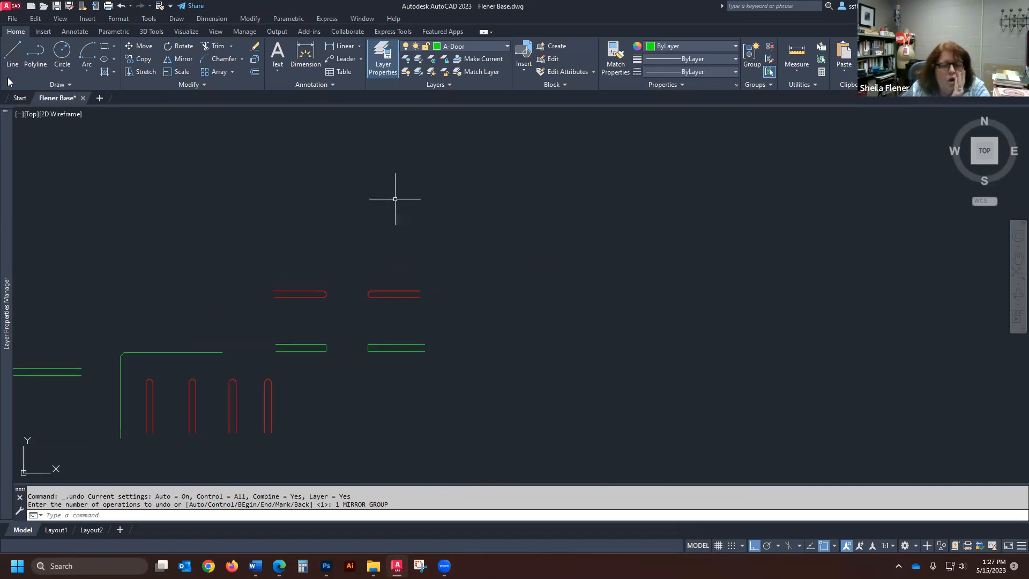
left_click(104, 47)
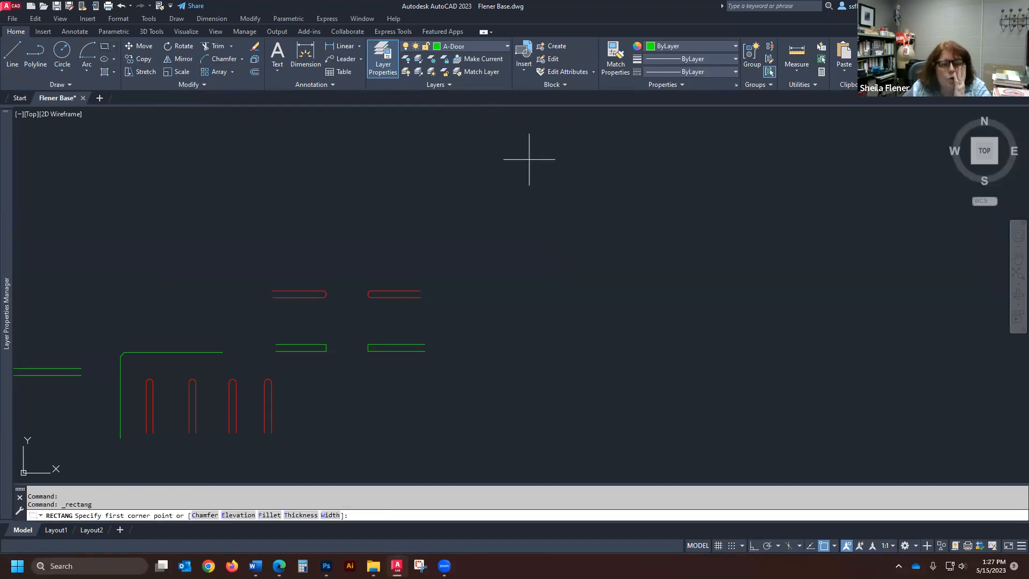
left_click(529, 354)
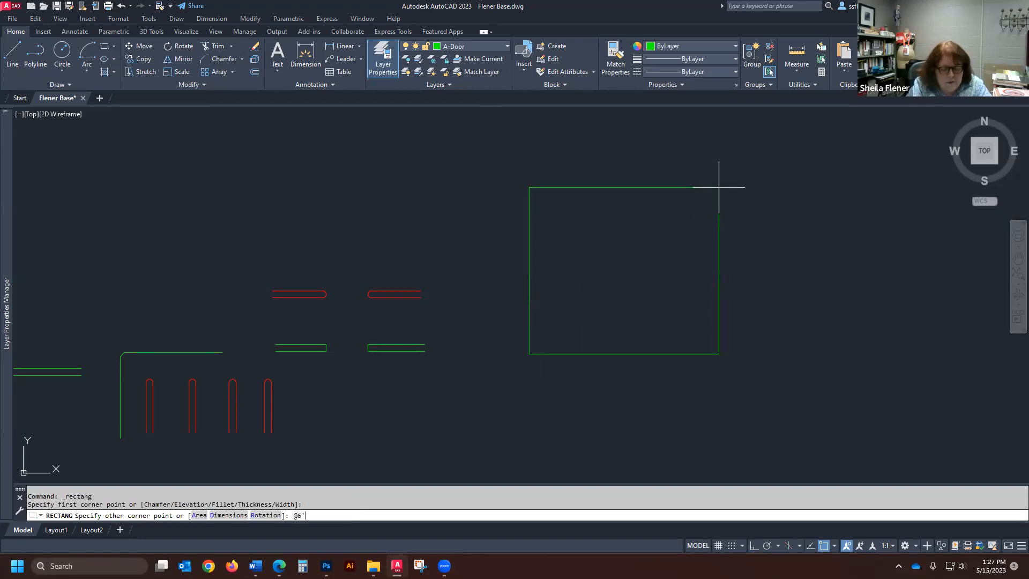
type("@6',6'")
key("Return")
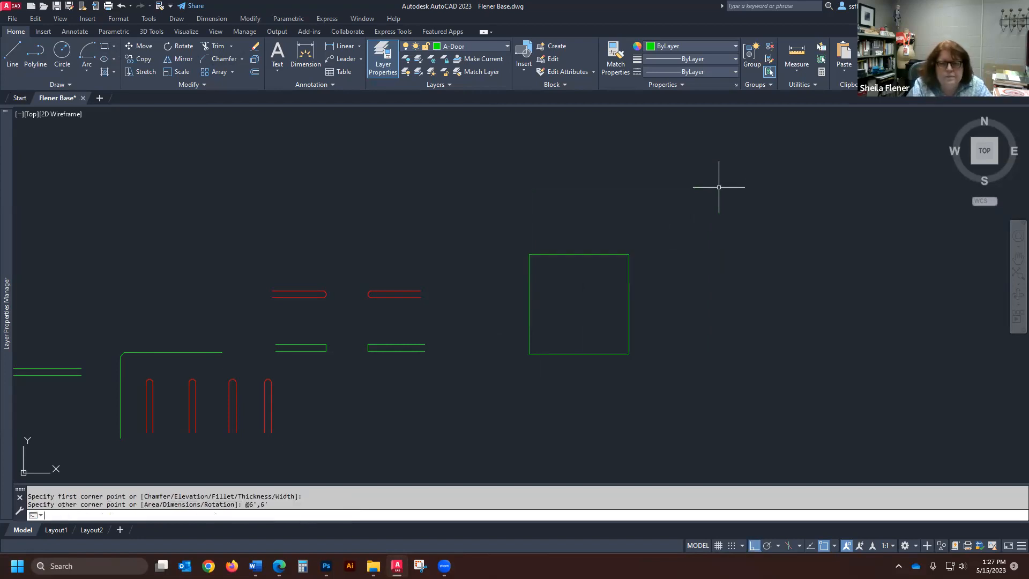
- Select the green square and clear the selection again to examine its grips and whether its sides act as one object
left_click(589, 252)
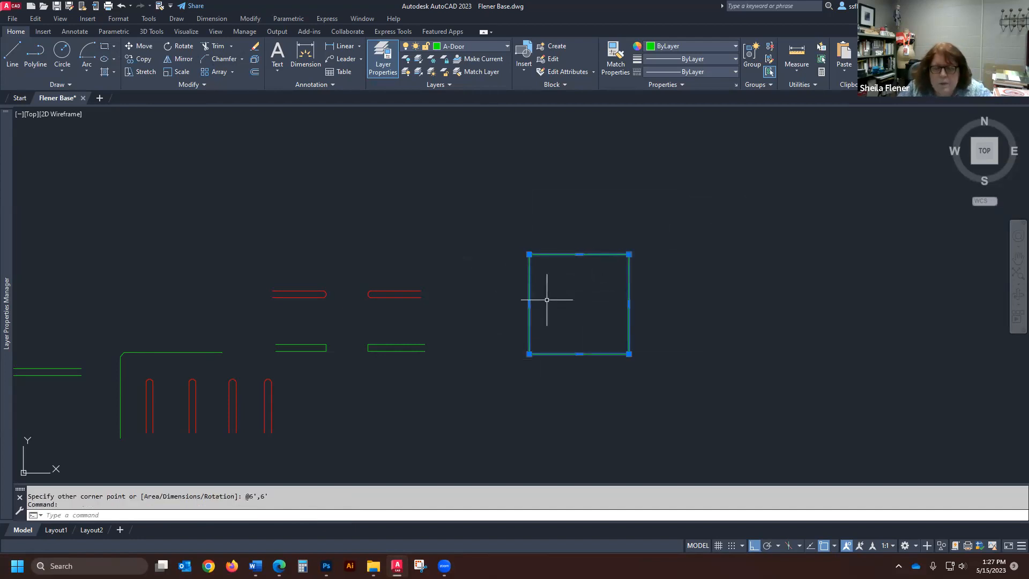
key("Escape")
scroll(624, 277, "up", 2)
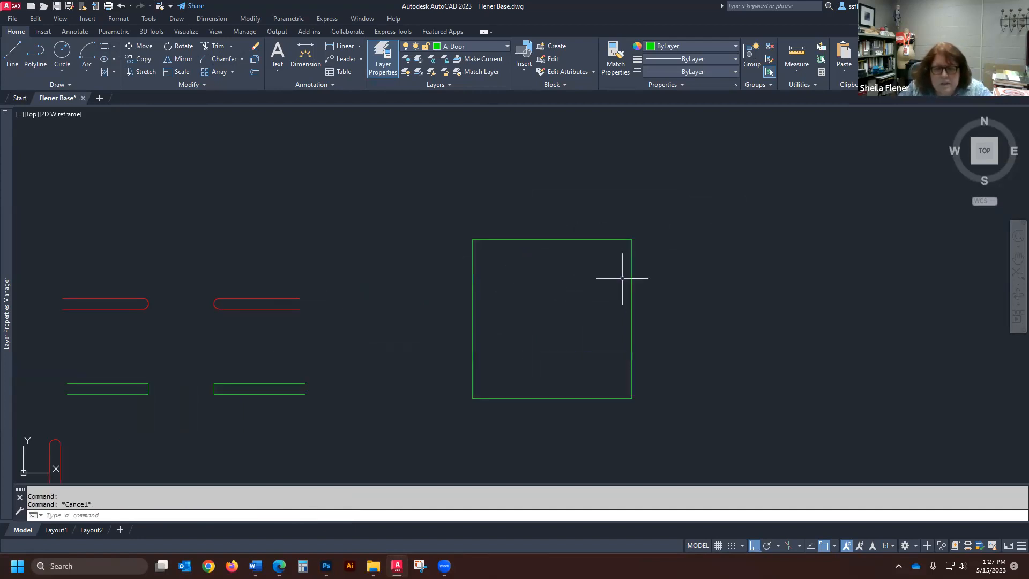
left_click(603, 239)
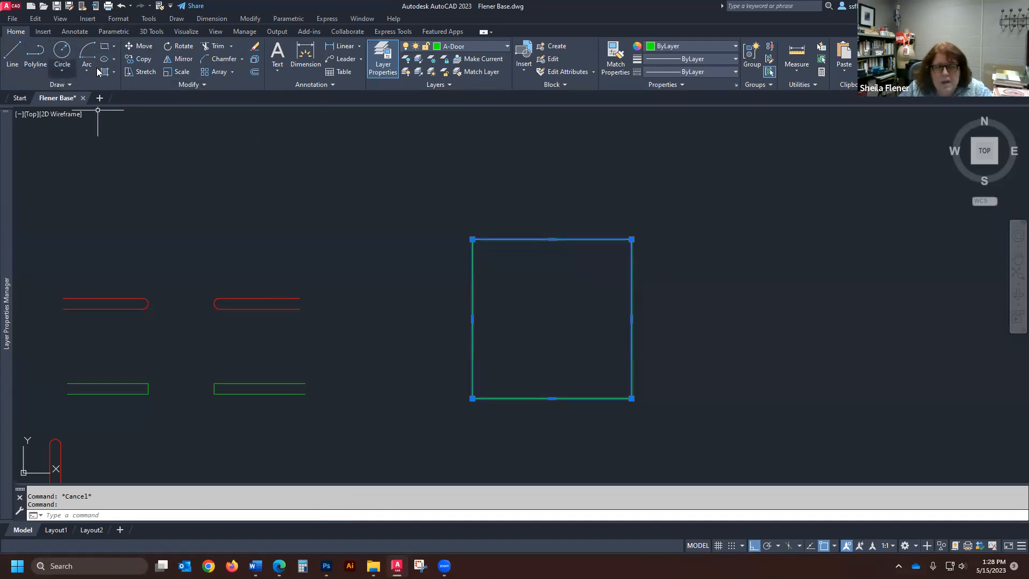
key("Escape")
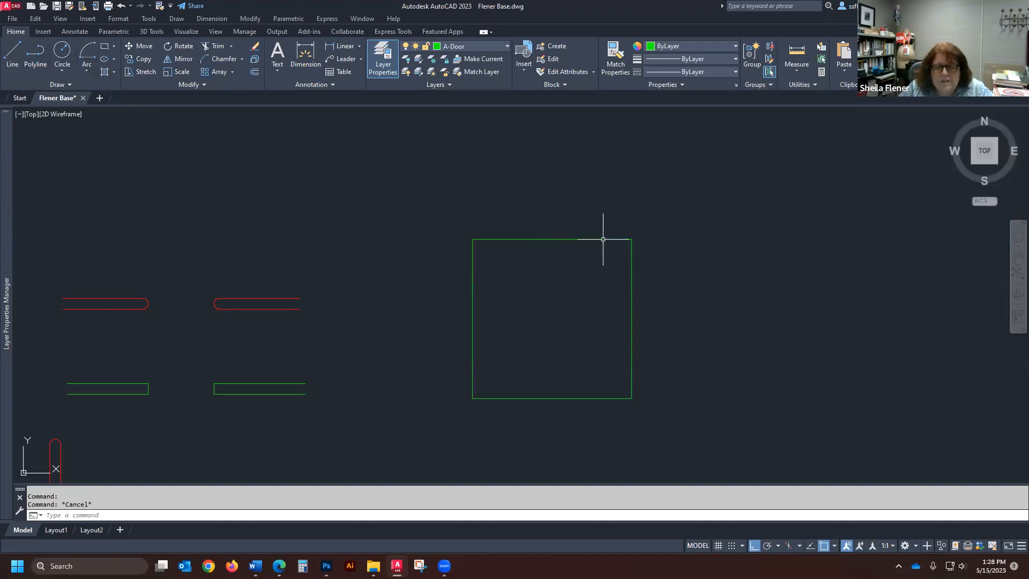
left_click(564, 239)
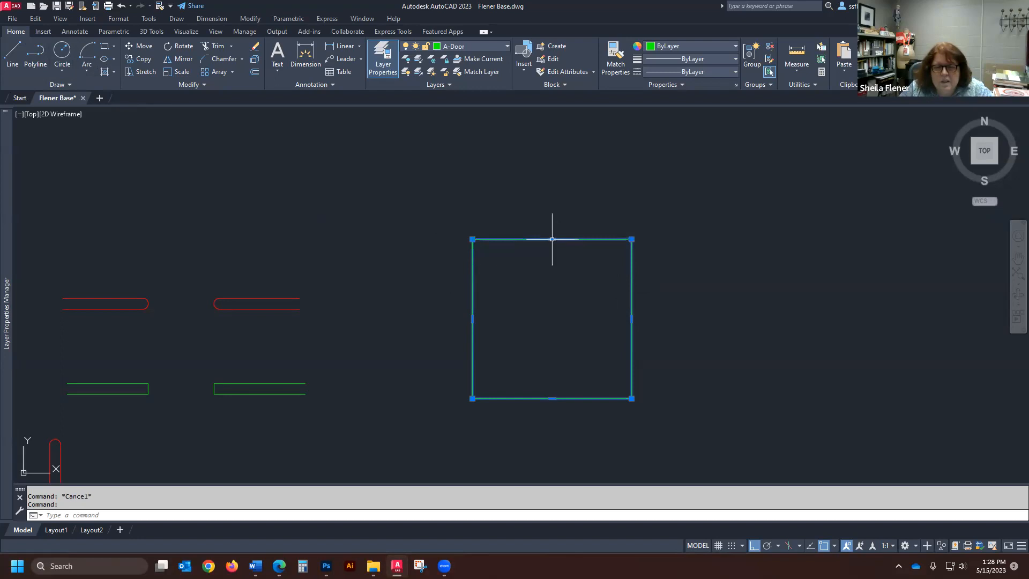
key("Escape")
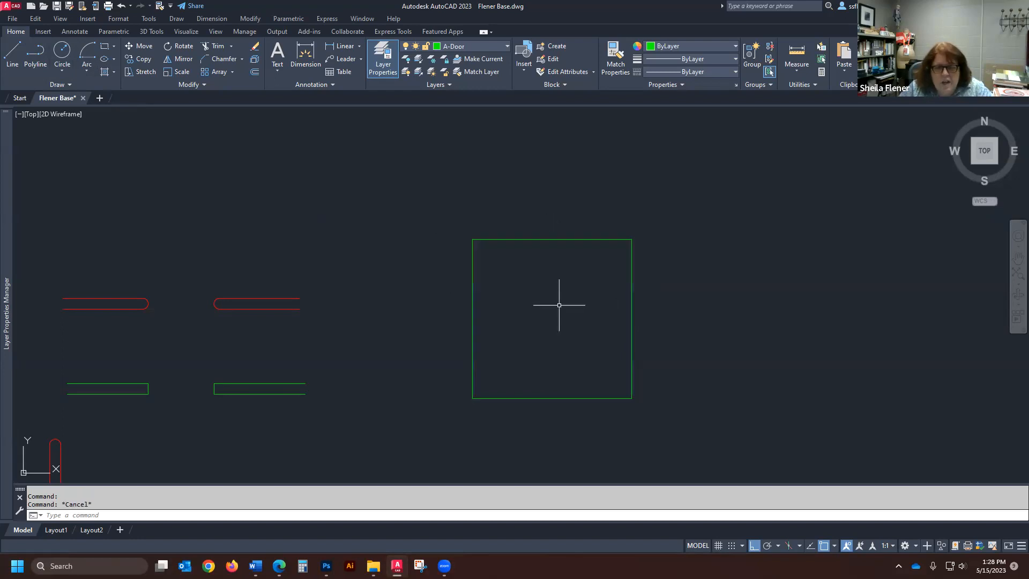
- Offset the green square outward by 5 inches and finish the offset
type("o")
key("Return")
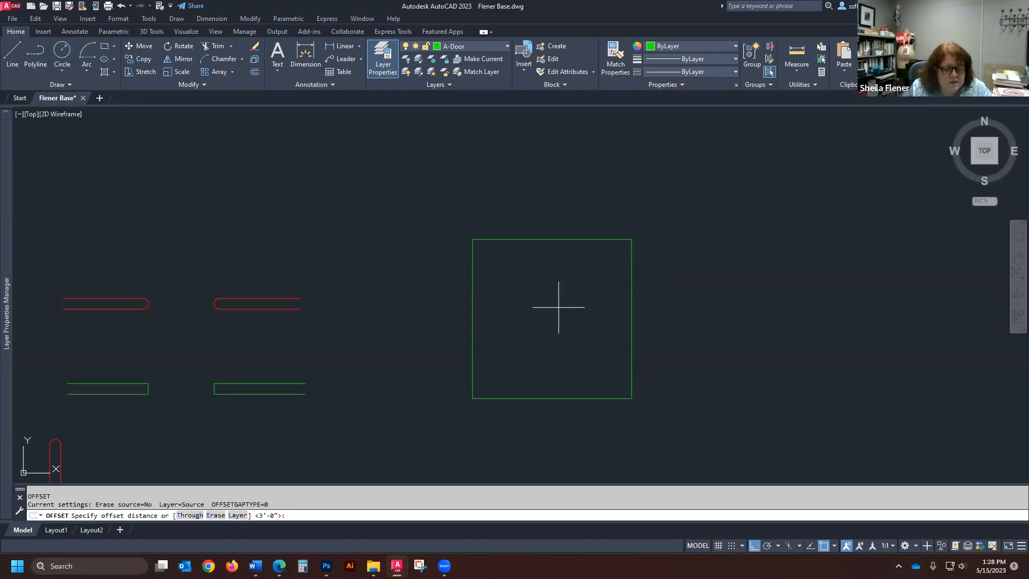
type("5")
key("Return")
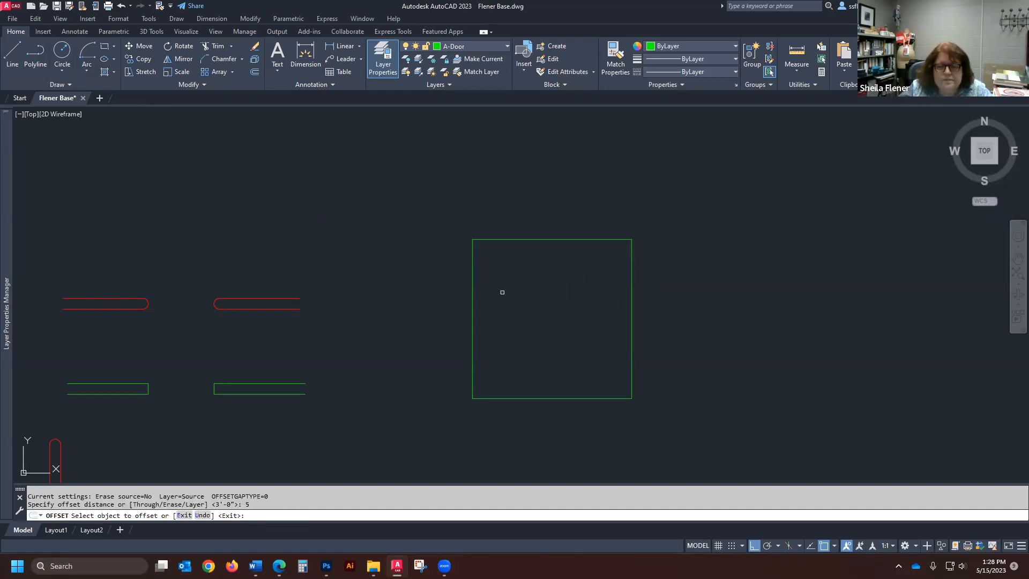
left_click(592, 239)
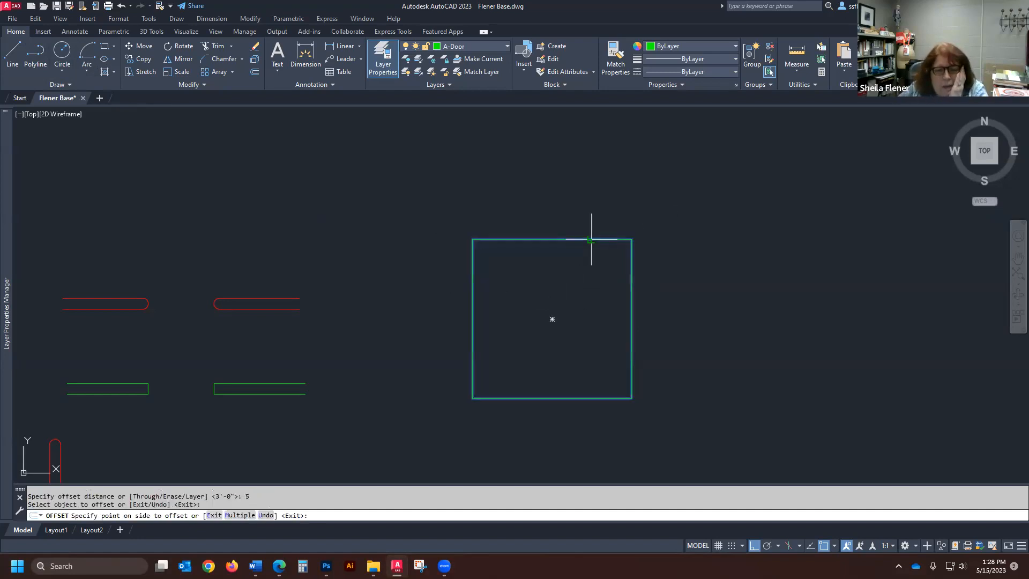
left_click(602, 190)
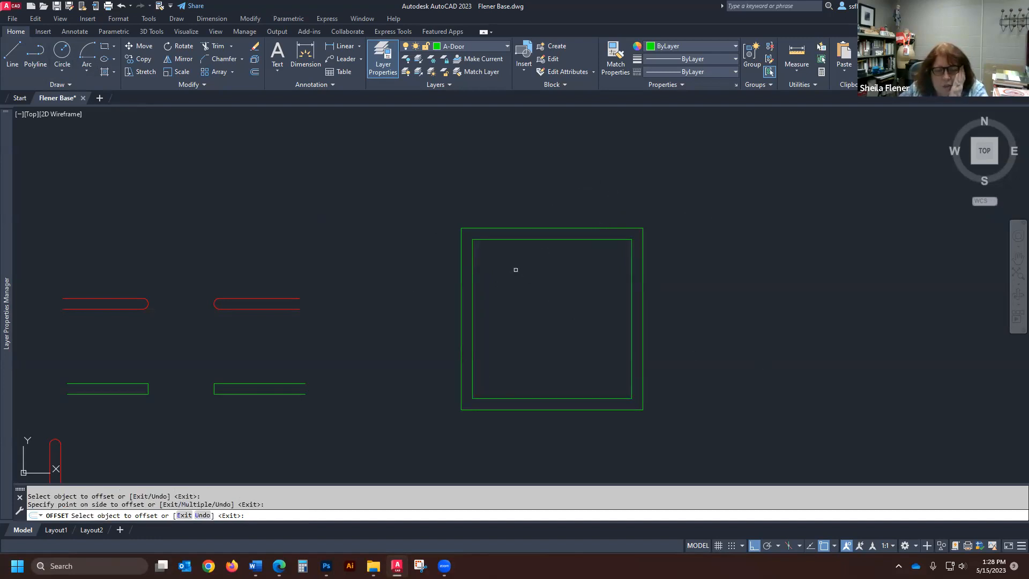
key("Return")
scroll(458, 318, "down", 2)
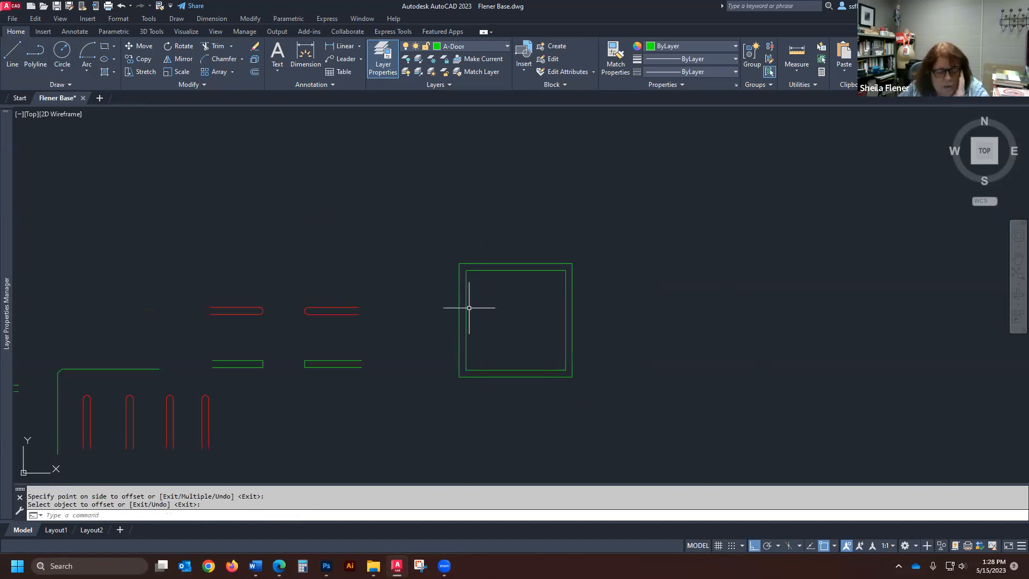
- Erase the outer offset square around the green square
type("e")
key("Return")
left_click(524, 263)
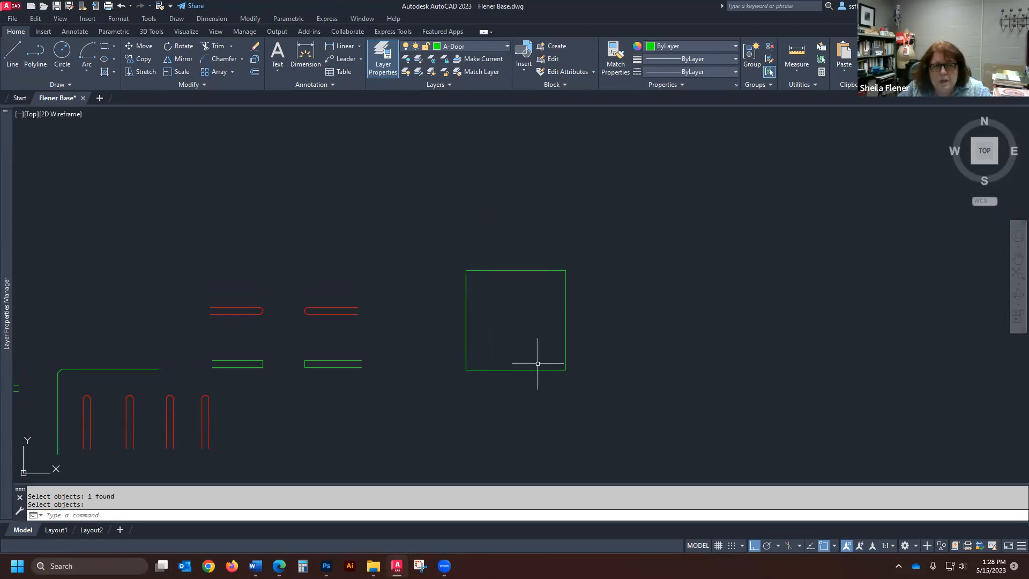
- Explode the green square into separate lines, then select its top edge to check it and clear the selection
key("Return")
left_click(515, 370)
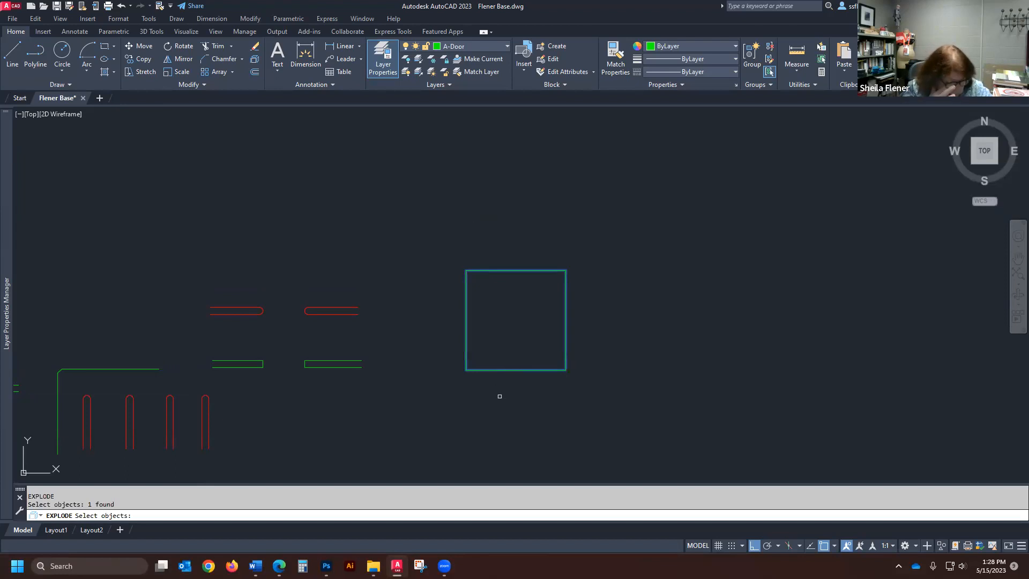
key("Return")
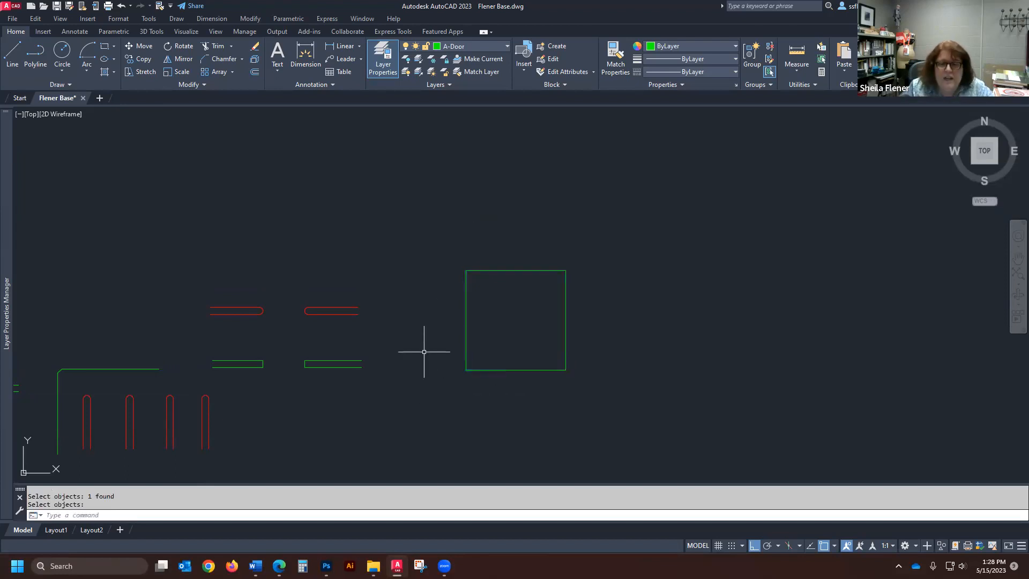
left_click(528, 268)
left_click(509, 274)
key("Escape")
- Offset the top and right edges of the exploded square outward by 5 inches
type("o")
key("Return")
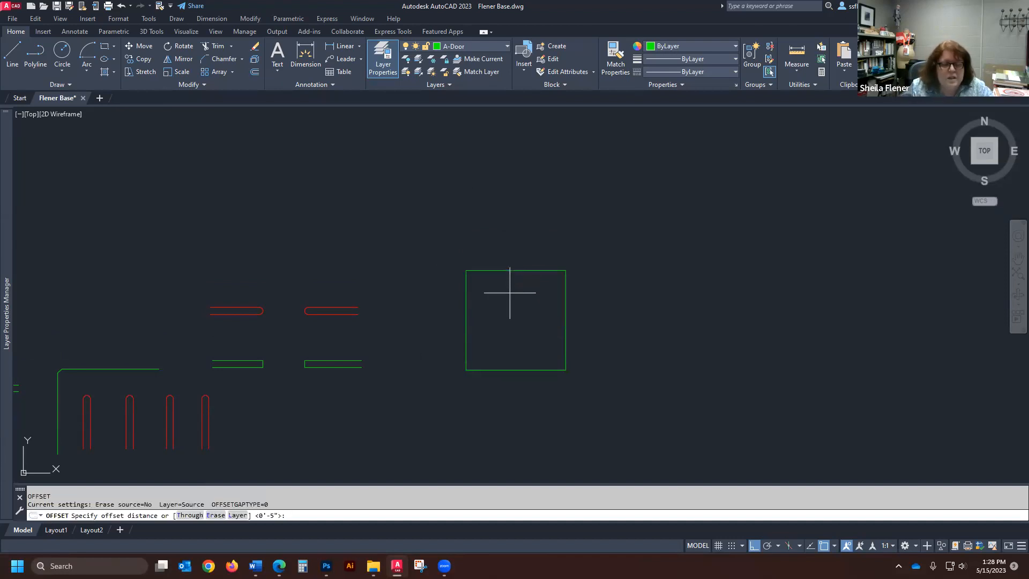
key("Return")
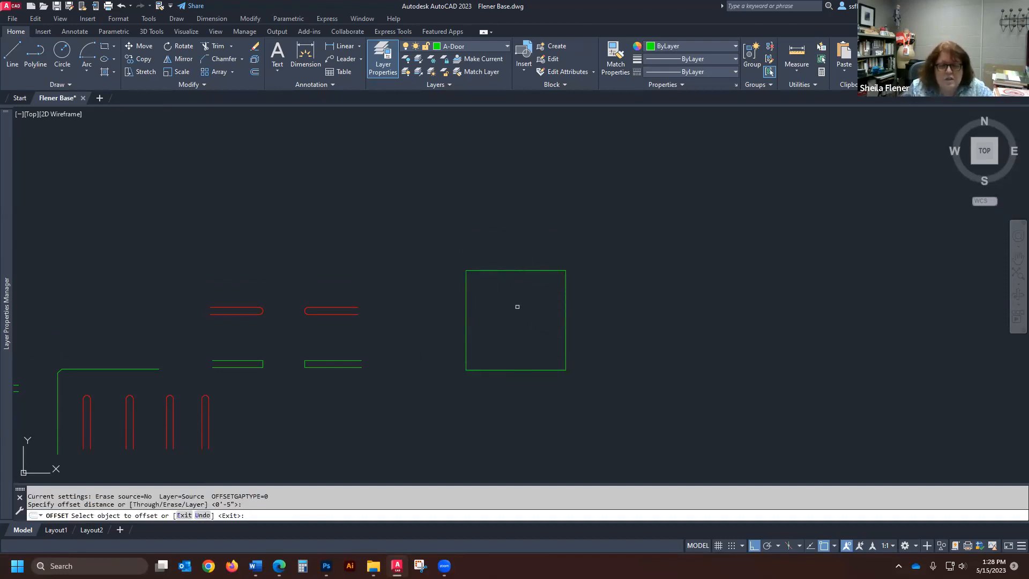
left_click(521, 271)
left_click(541, 221)
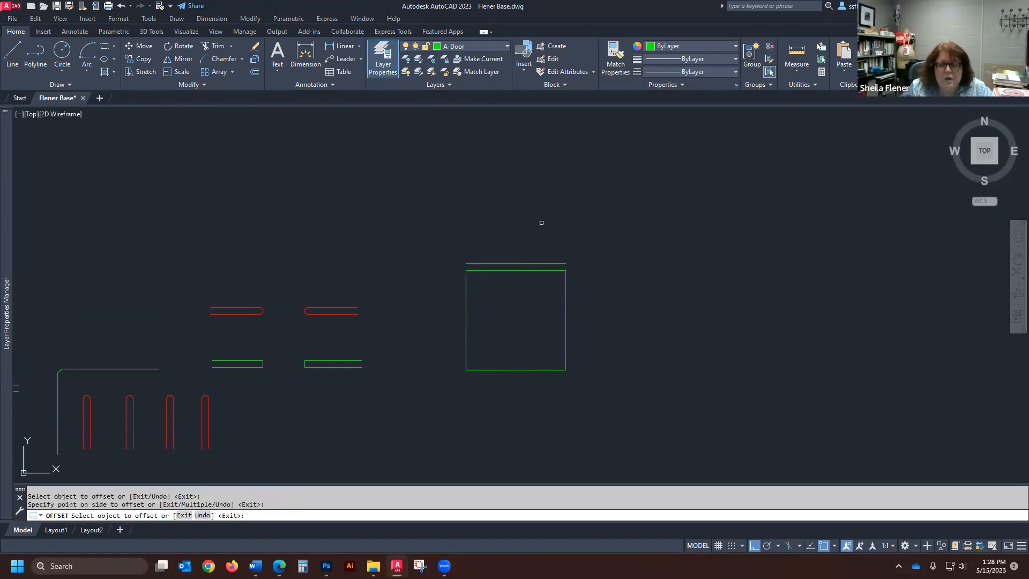
left_click(564, 302)
left_click(670, 327)
key("Return")
- Erase the two offset lines above and to the right of the square
type("e")
key("Return")
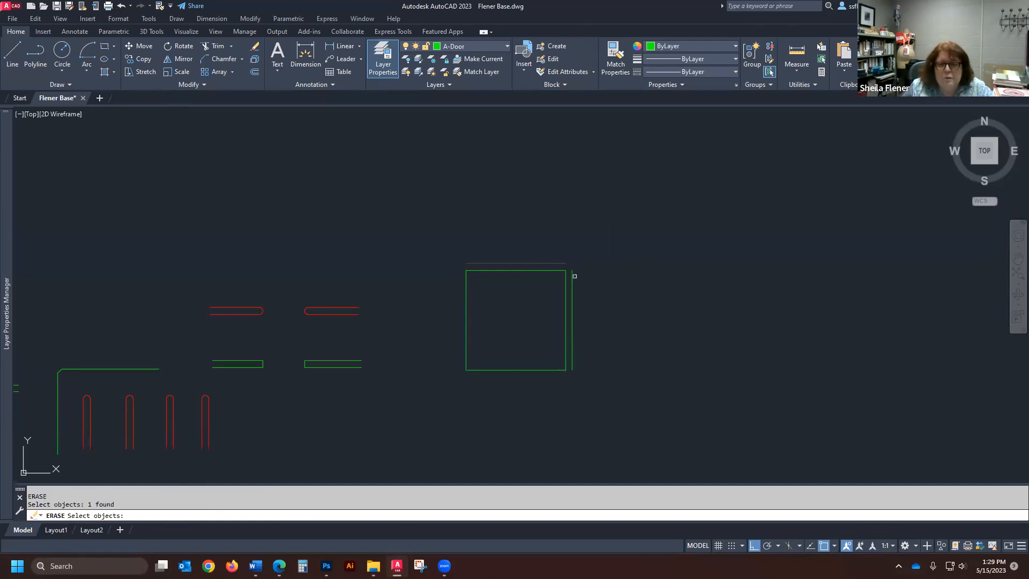
key("Return")
scroll(564, 327, "down", 2)
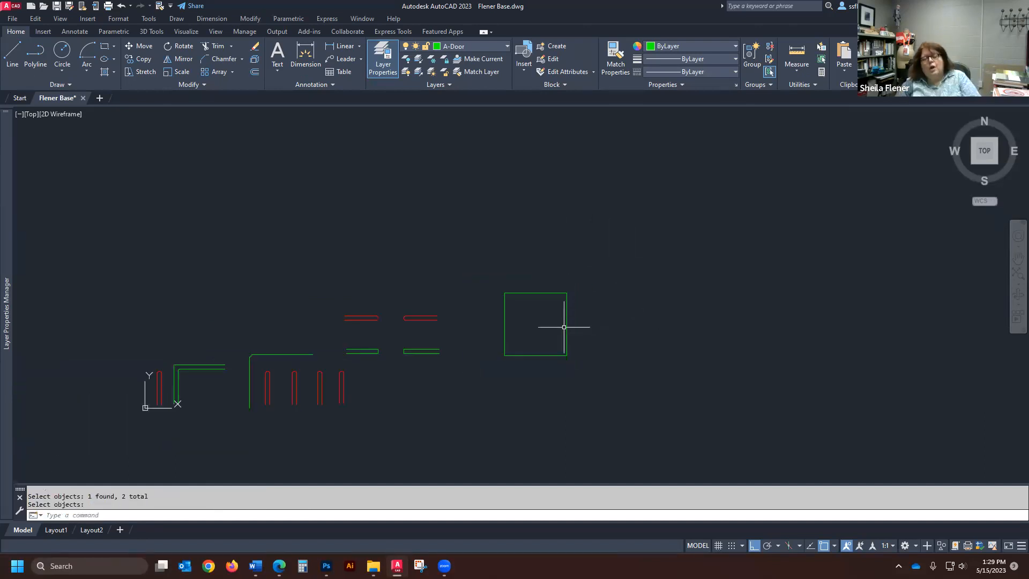
scroll(349, 298, "down", 4)
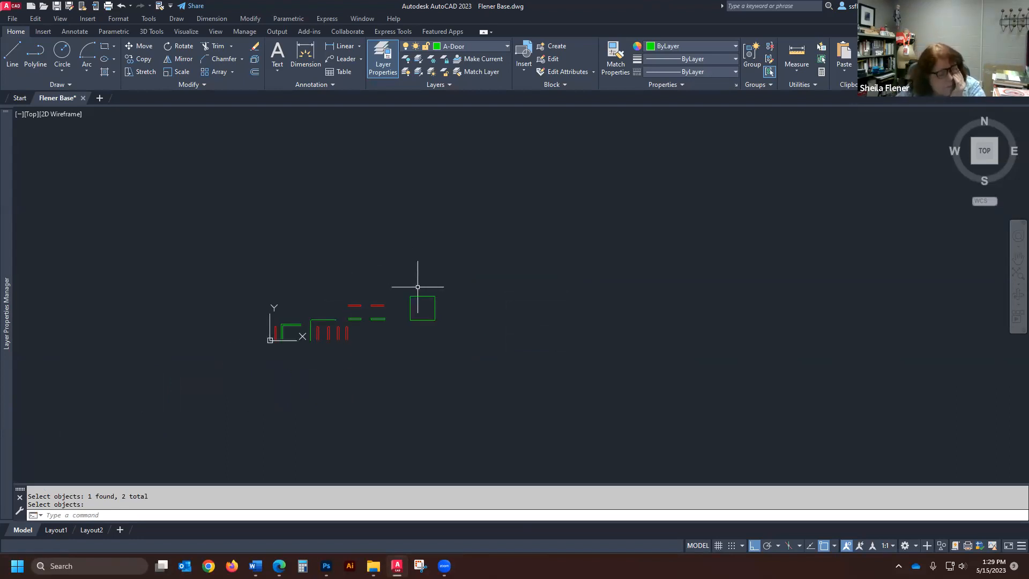
scroll(417, 287, "up", 4)
scroll(456, 312, "up", 2)
scroll(429, 308, "down", 4)
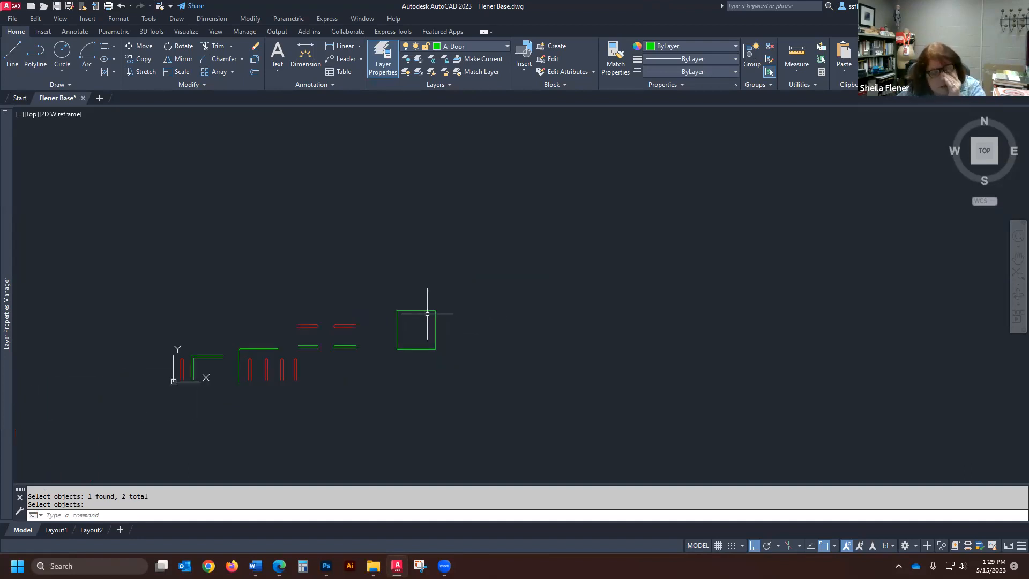
scroll(427, 316, "up", 6)
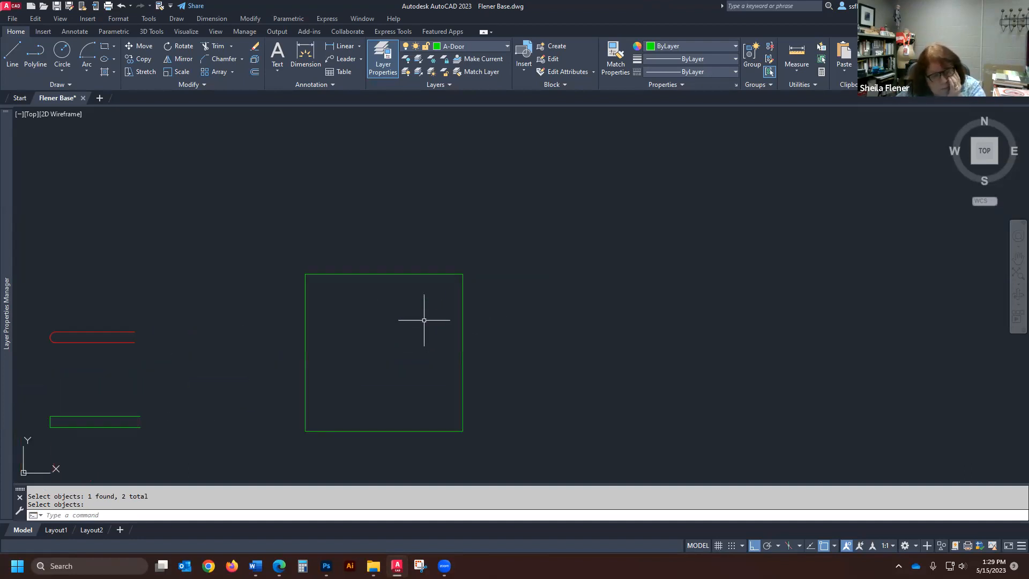
scroll(388, 315, "down", 2)
scroll(388, 314, "down", 2)
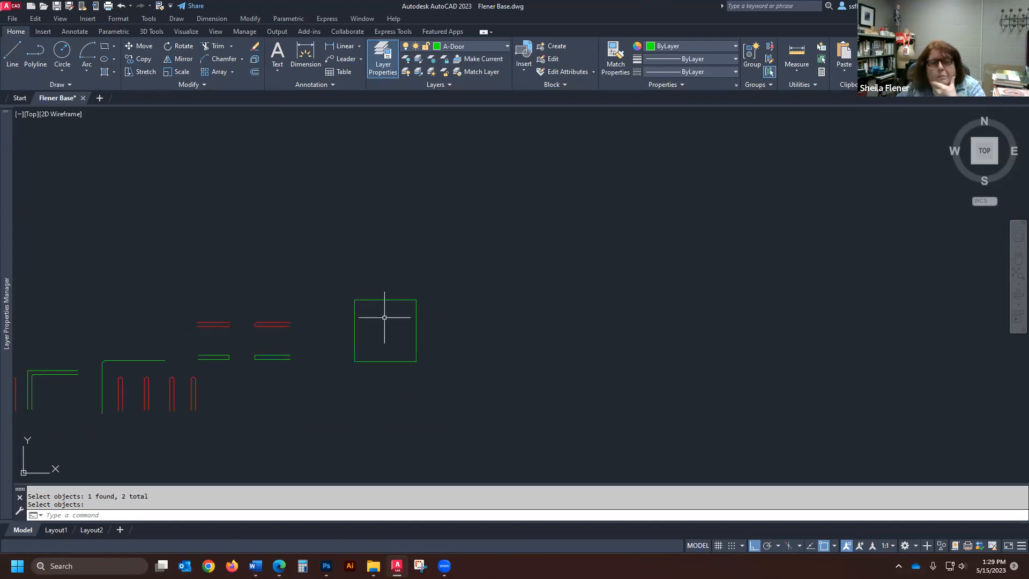
- Scale all four lines of the green square by a factor of .5 from its lower-left corner
scroll(407, 357, "up", 4)
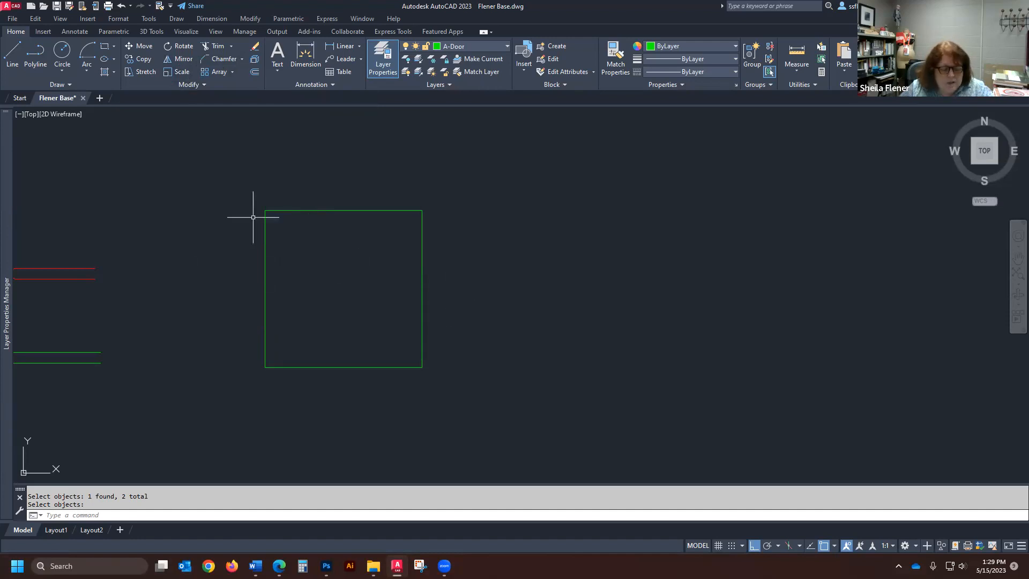
left_click(181, 72)
left_click(476, 168)
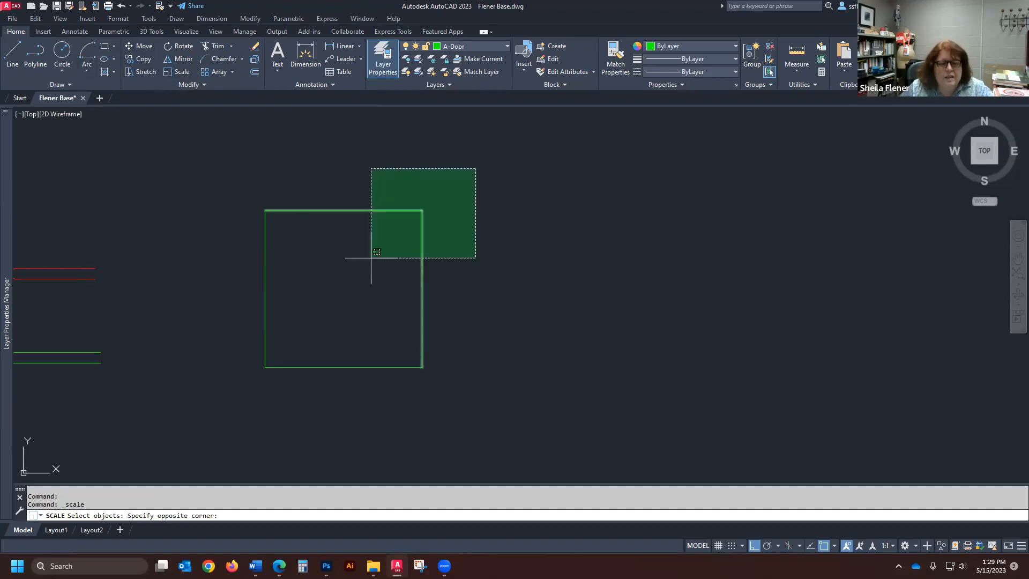
left_click(238, 413)
key("Return")
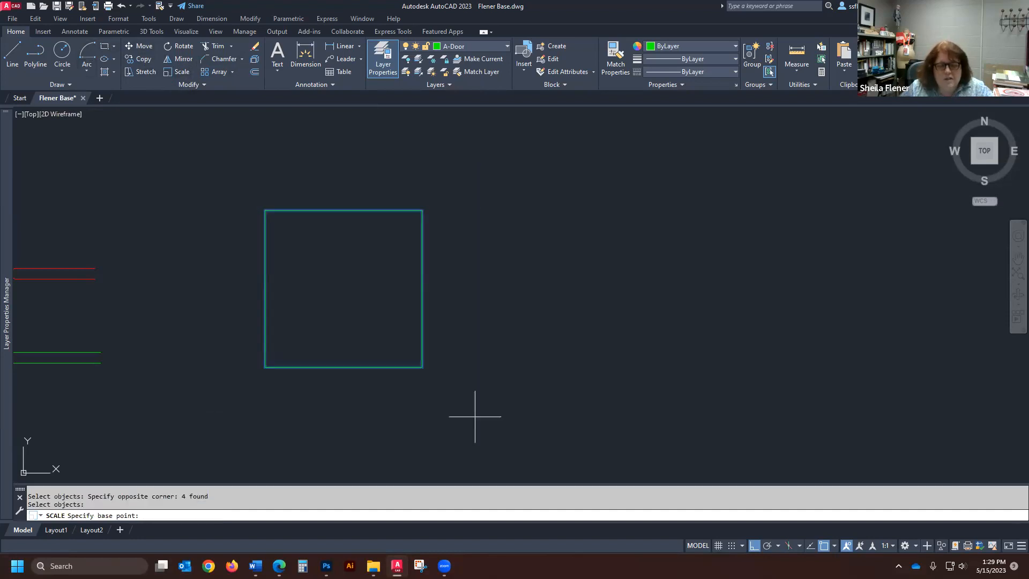
left_click(264, 367)
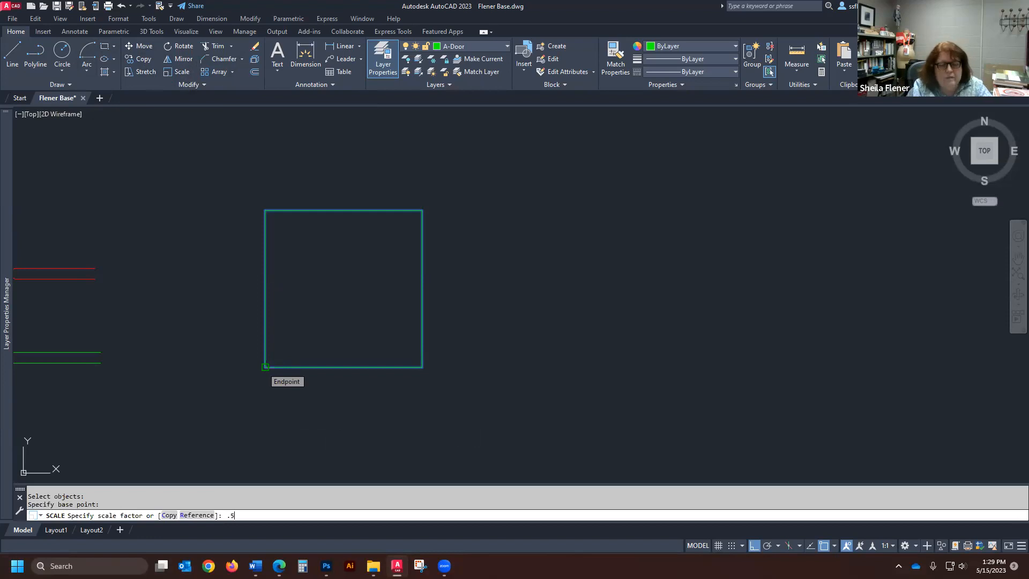
key("Return")
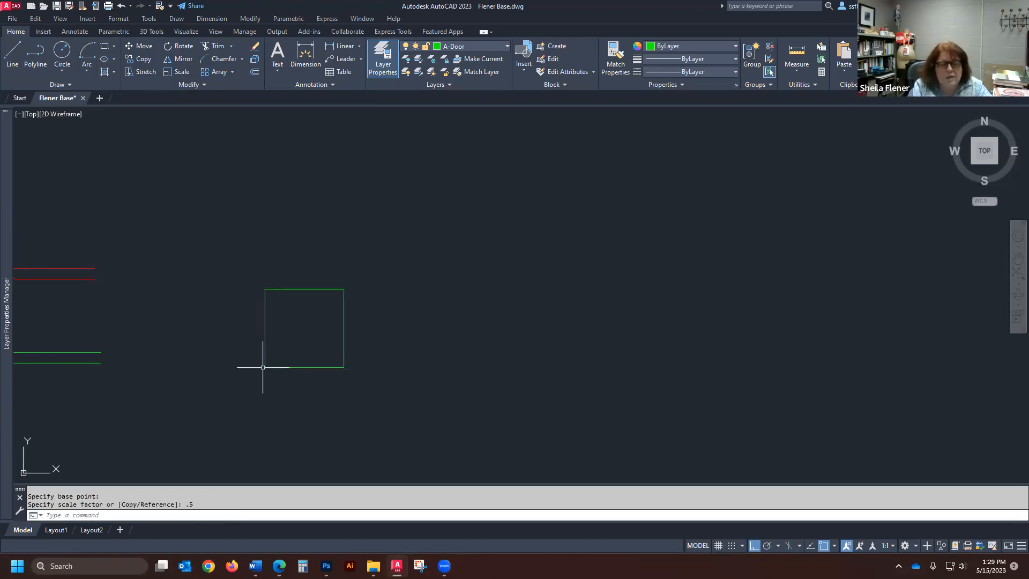
- Scale the reduced green square by a factor of 2 from its lower-left corner
left_click(181, 73)
left_click(373, 263)
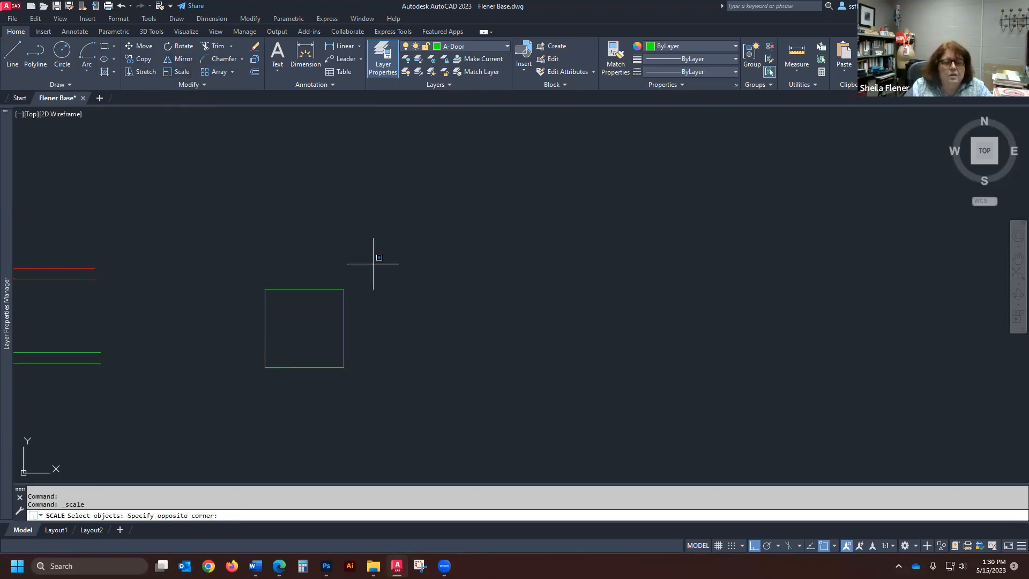
left_click(209, 428)
key("Return")
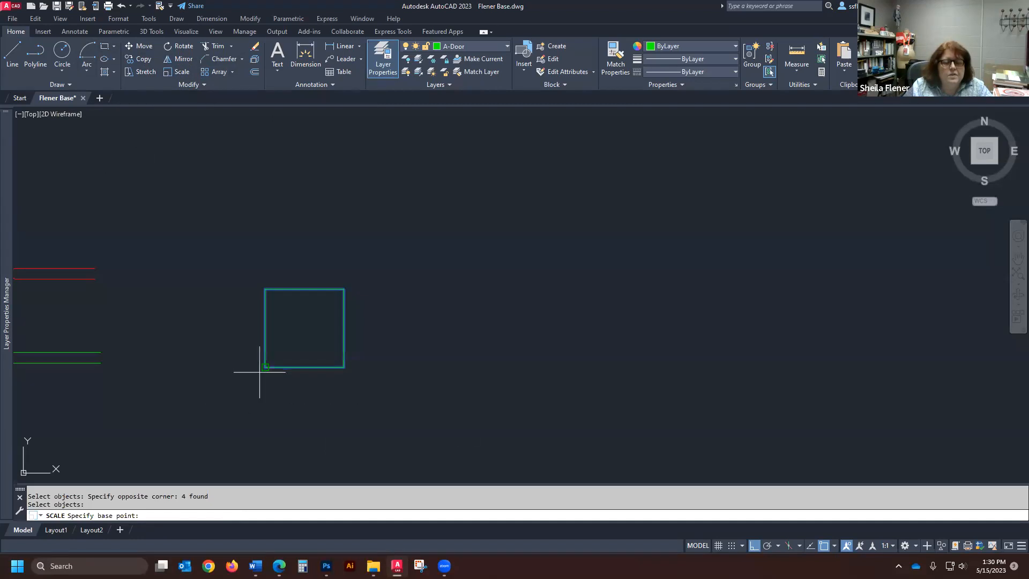
left_click(260, 370)
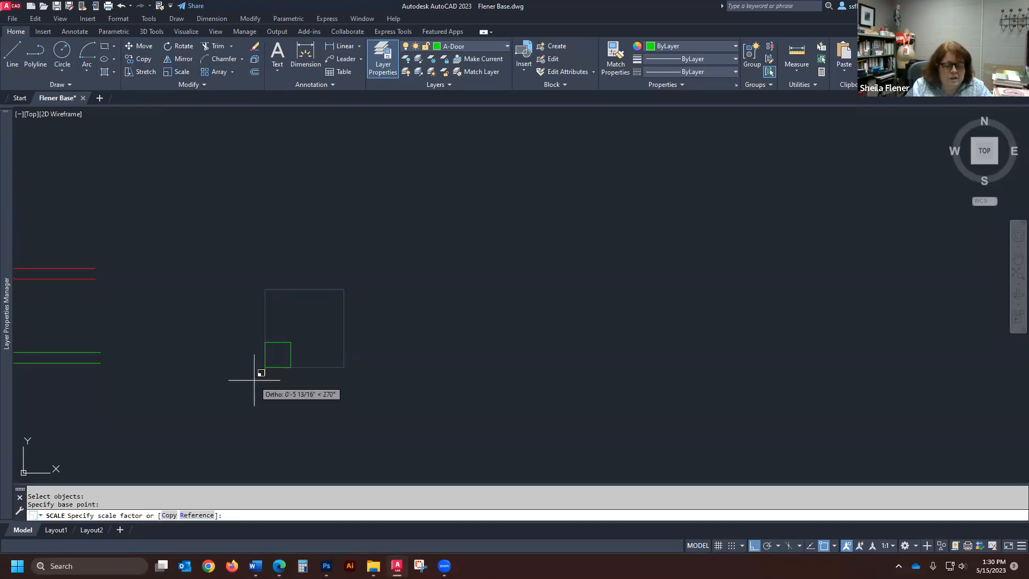
type("2")
key("Return")
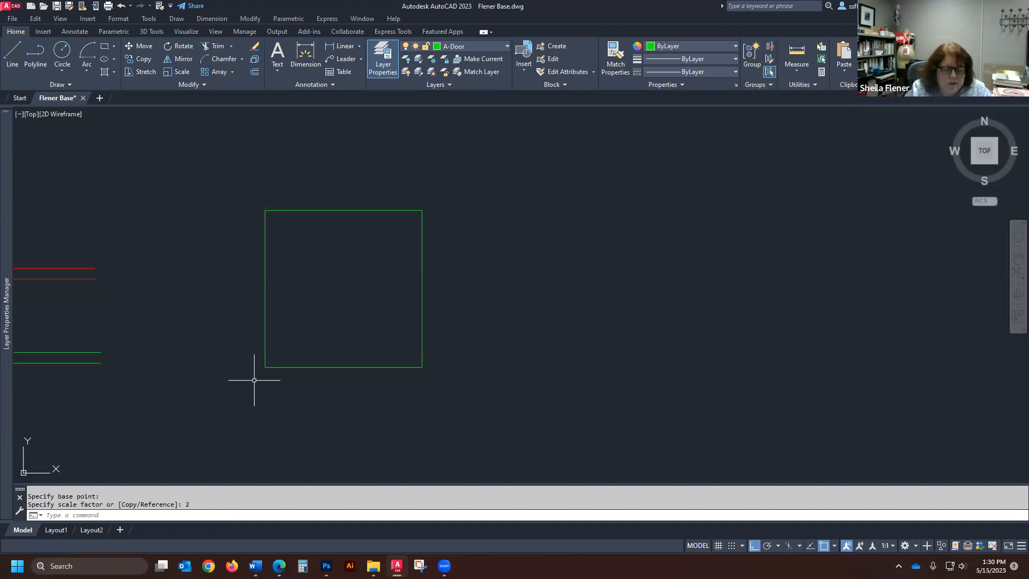
- Measure the length of the green square's bottom edge and leave the measuring command
left_click(796, 56)
left_click(265, 367)
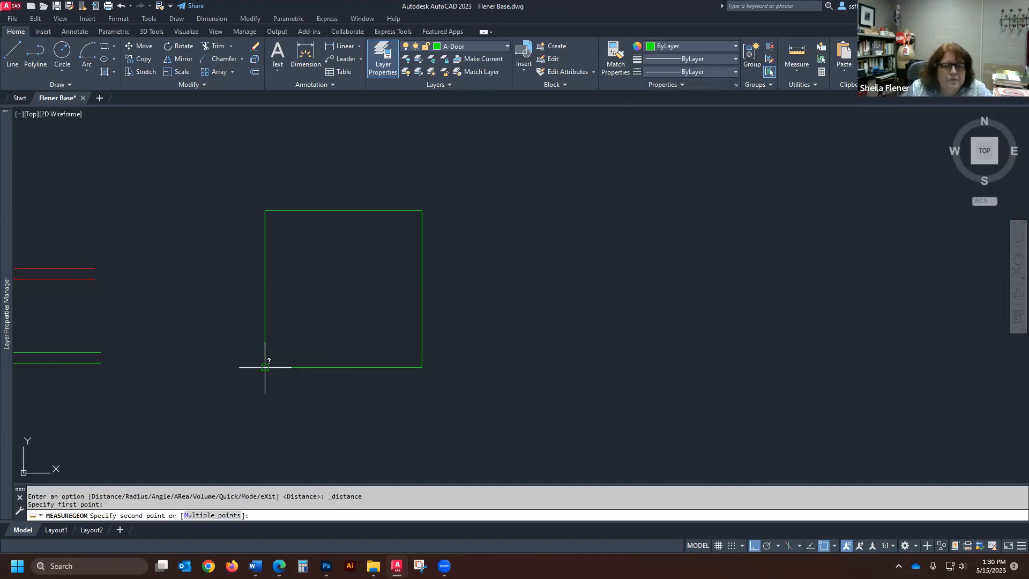
left_click(425, 368)
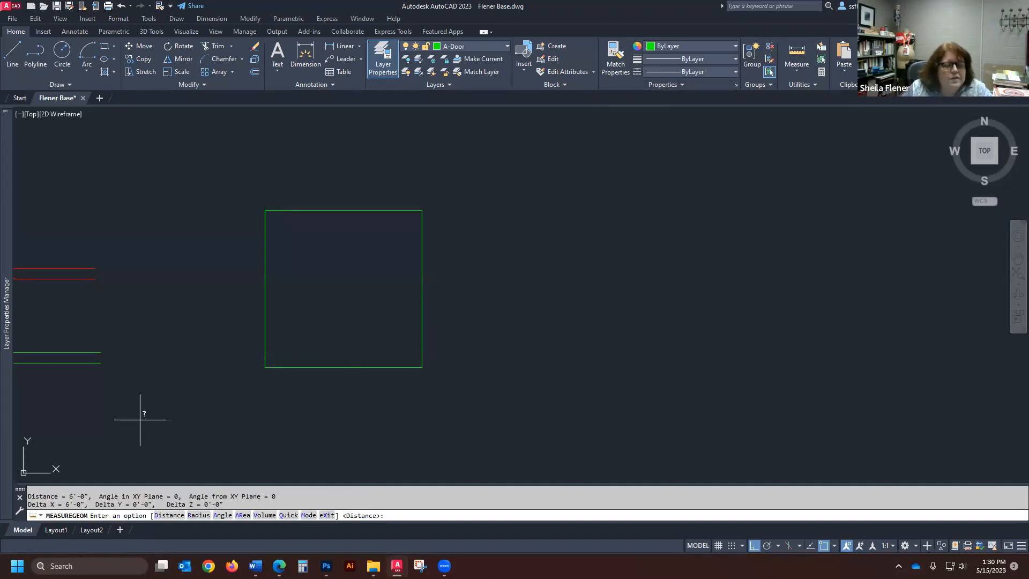
key("Escape")
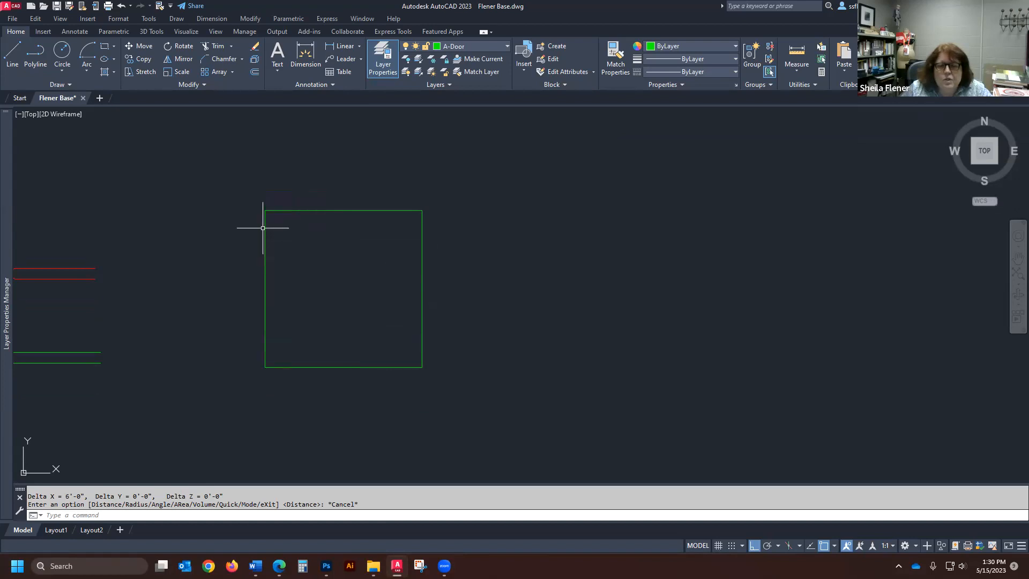
- Scale the green square by reference from its lower-left corner, using its bottom edge as reference length and 12' as new length
scroll(455, 438, "down", 4)
scroll(454, 438, "up", 2)
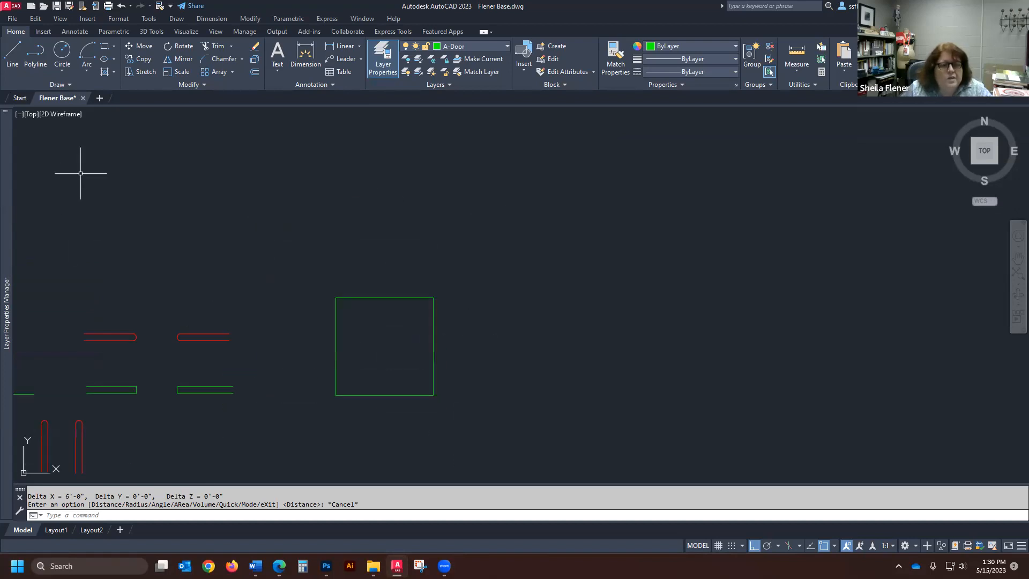
left_click(182, 72)
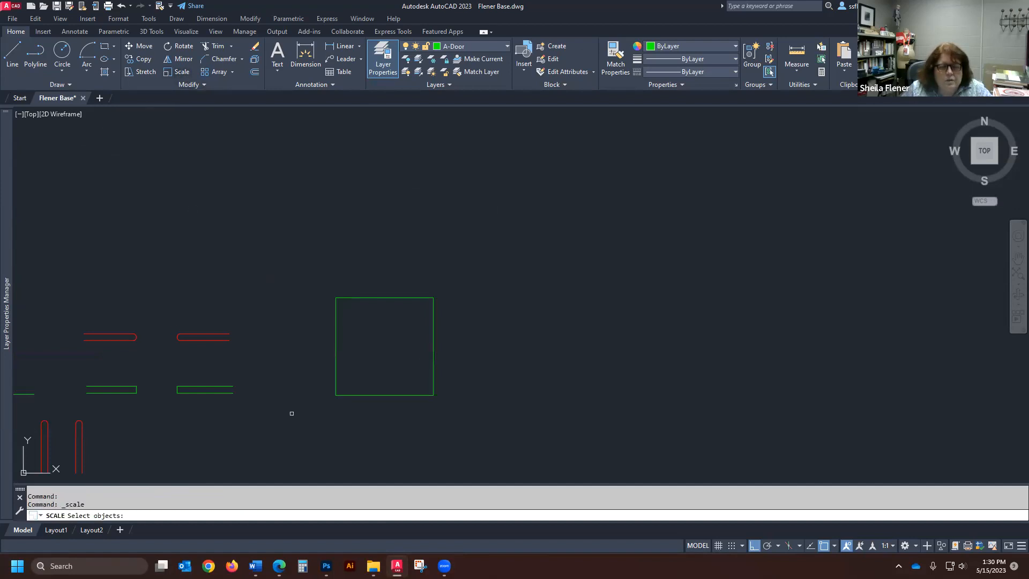
left_click(488, 246)
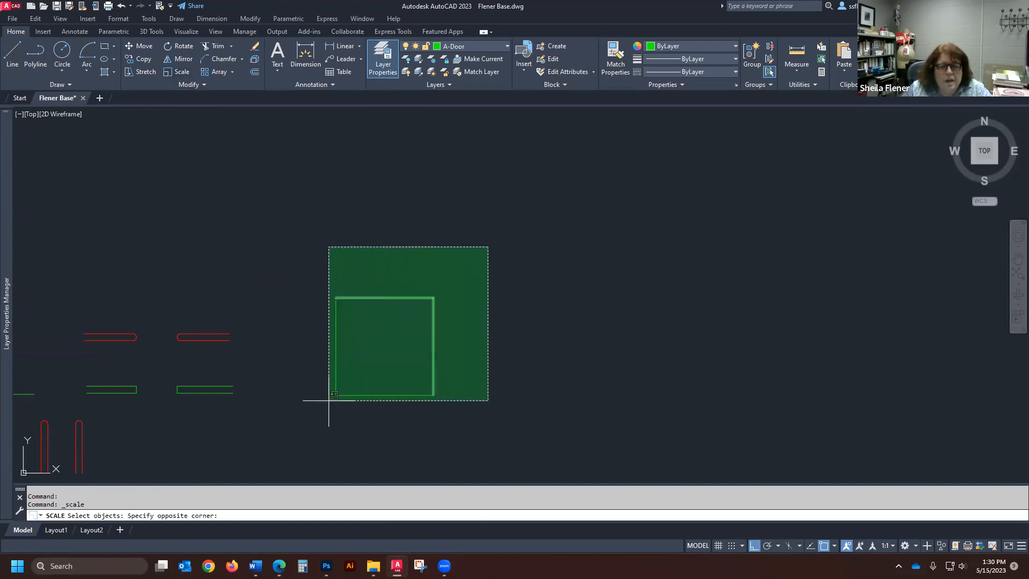
left_click(300, 430)
key("Return")
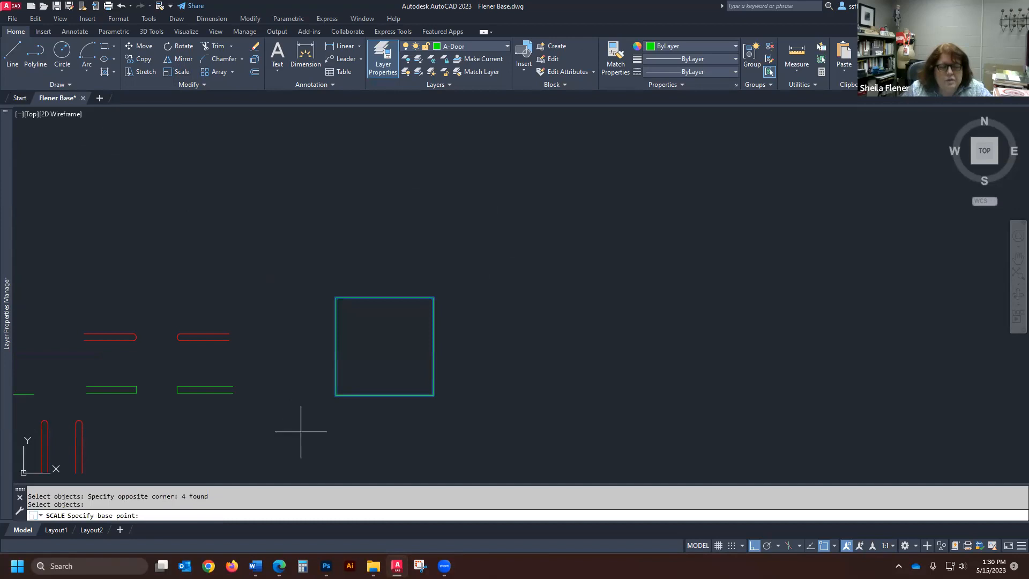
left_click(336, 396)
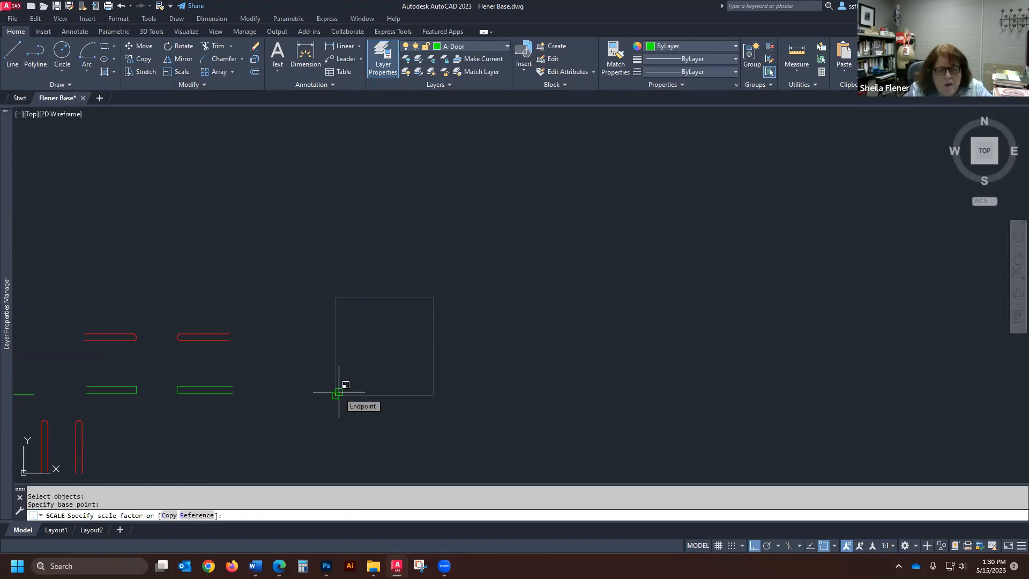
key("Return")
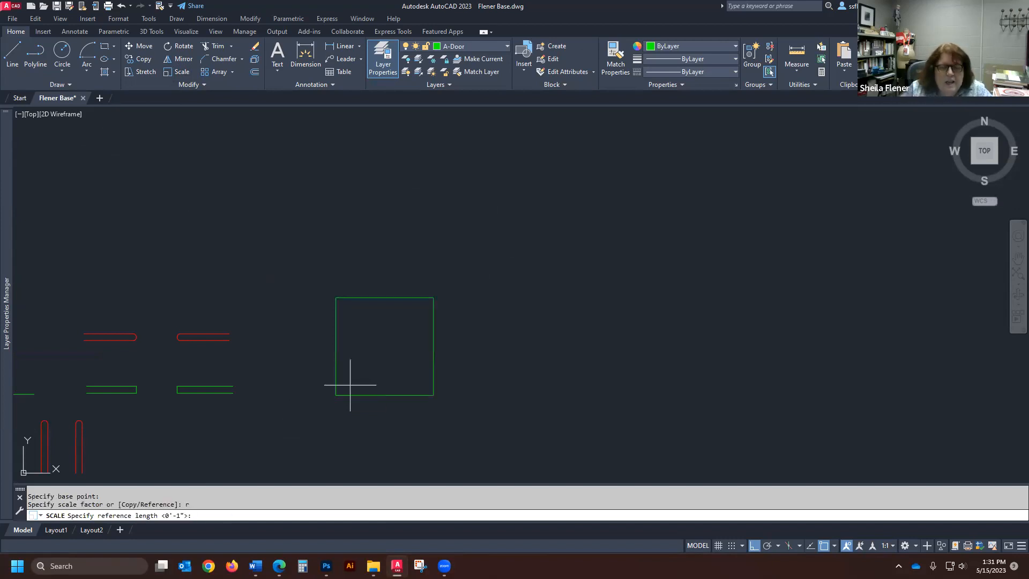
scroll(359, 384, "up", 5)
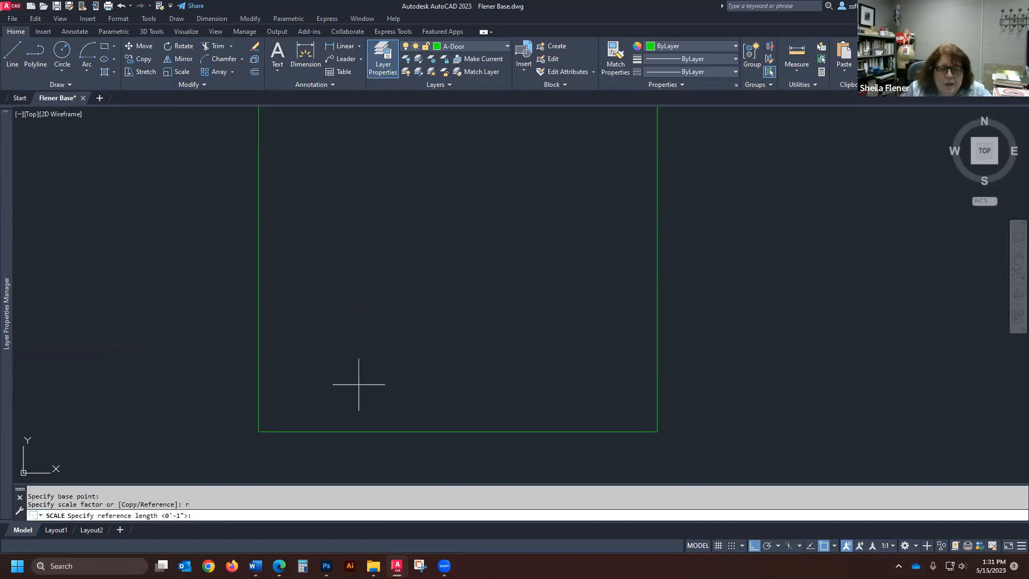
left_click(259, 433)
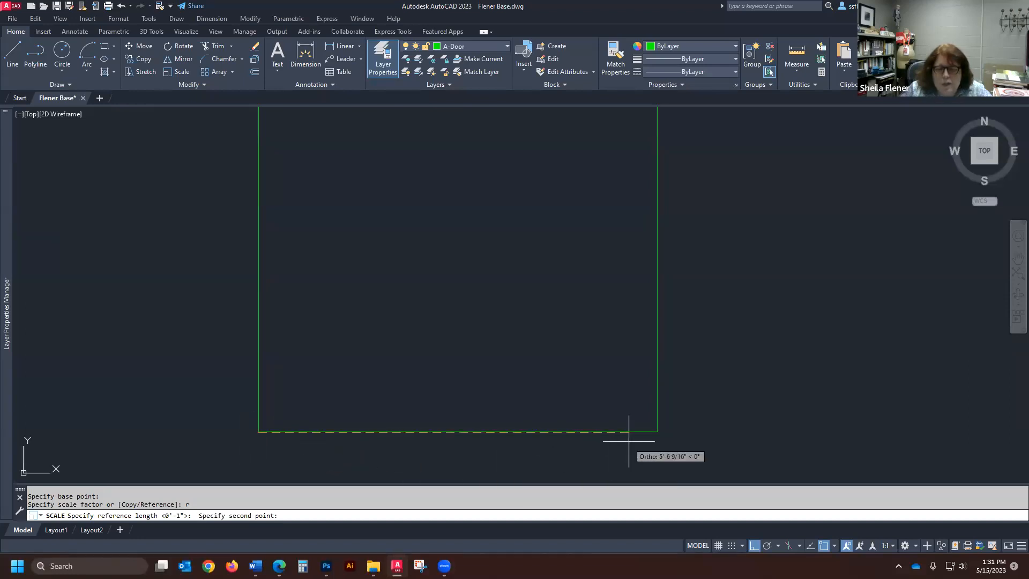
left_click(657, 431)
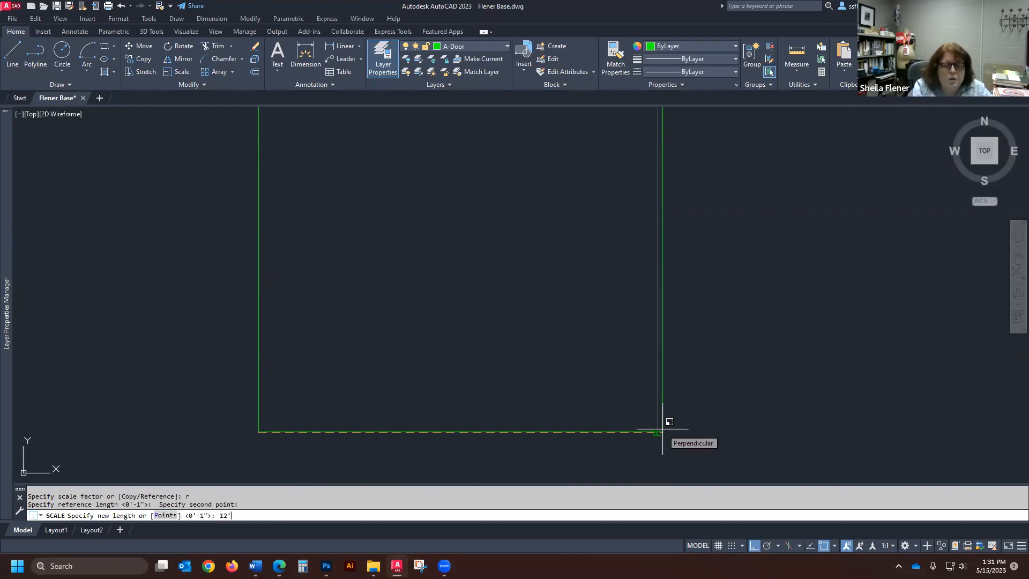
key("Return")
- Measure the lengths of the green square's top and left edges, and leave the measuring command
scroll(479, 346, "down", 6)
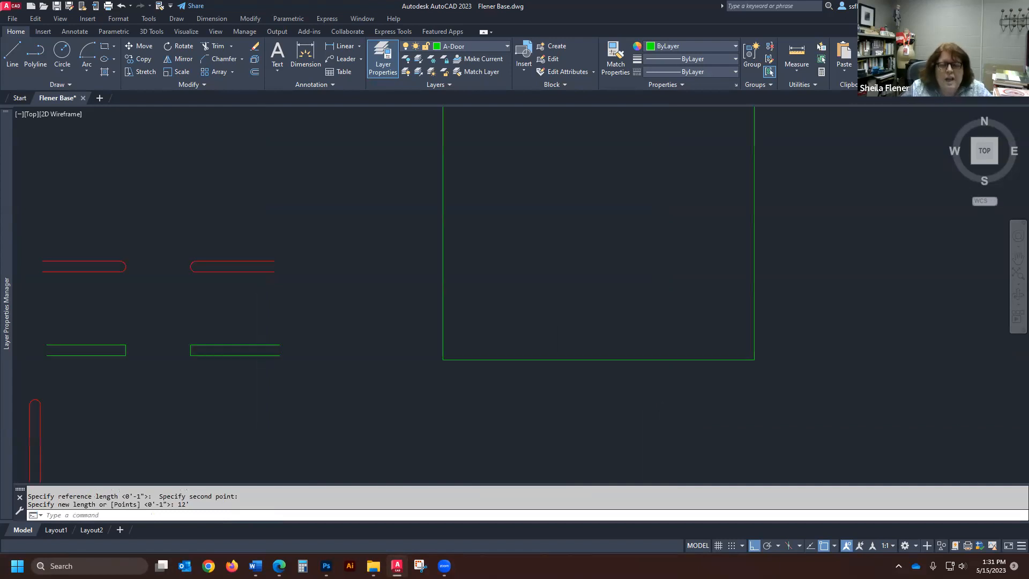
scroll(552, 336, "up", 6)
left_click(799, 56)
left_click(320, 186)
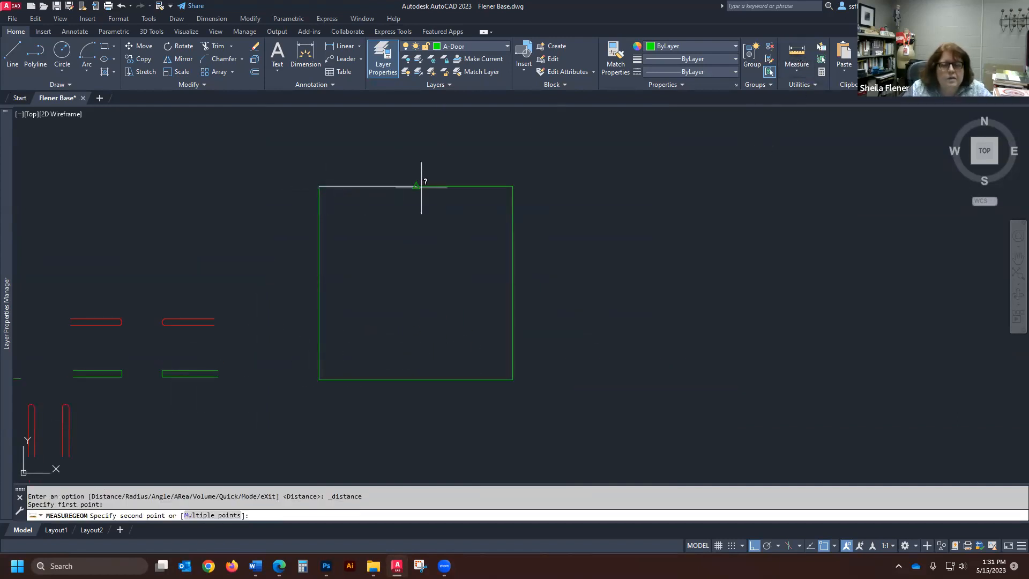
left_click(513, 186)
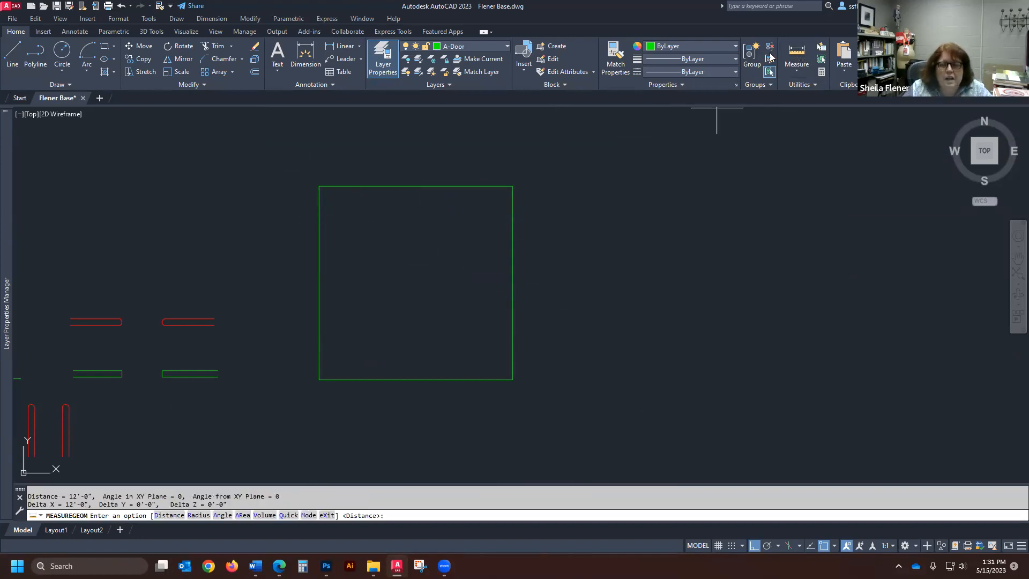
left_click(797, 54)
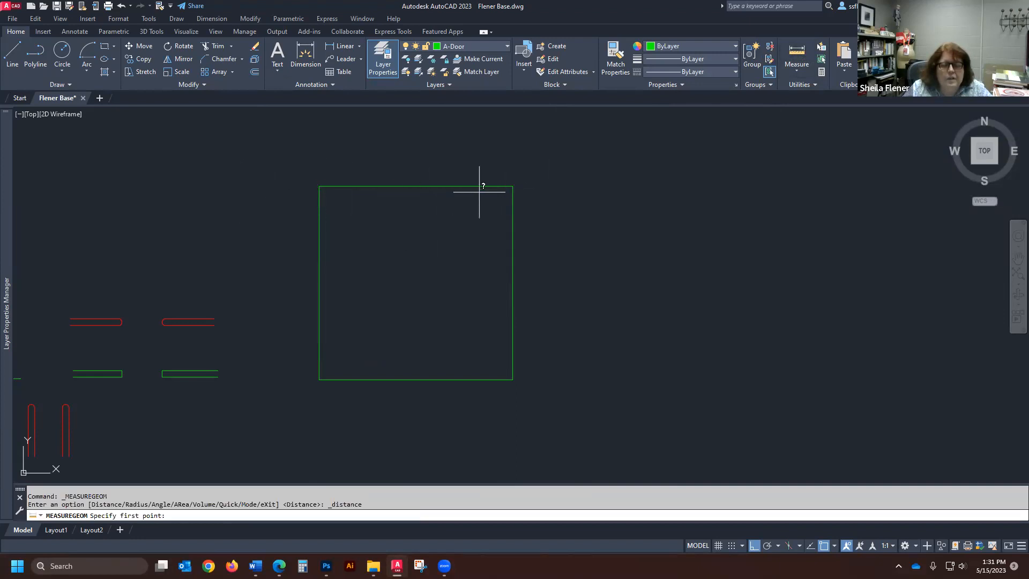
left_click(320, 186)
left_click(319, 380)
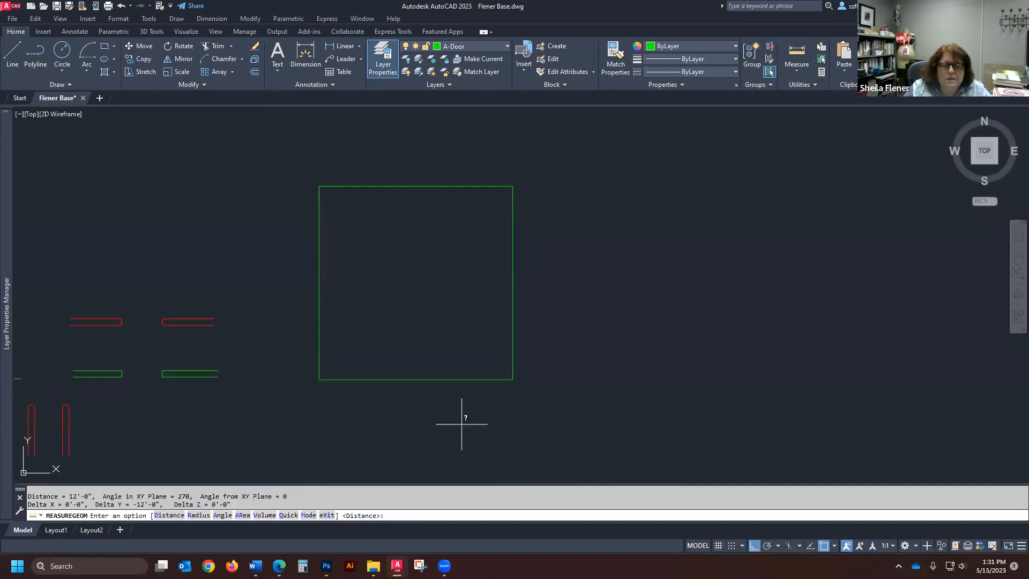
scroll(327, 321, "down", 4)
scroll(293, 314, "up", 2)
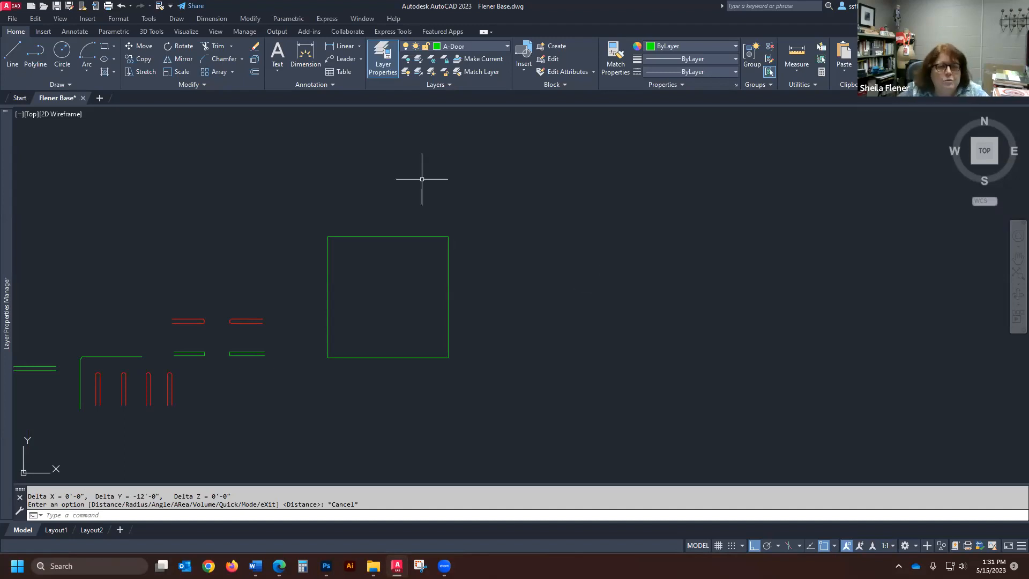
left_click(146, 71)
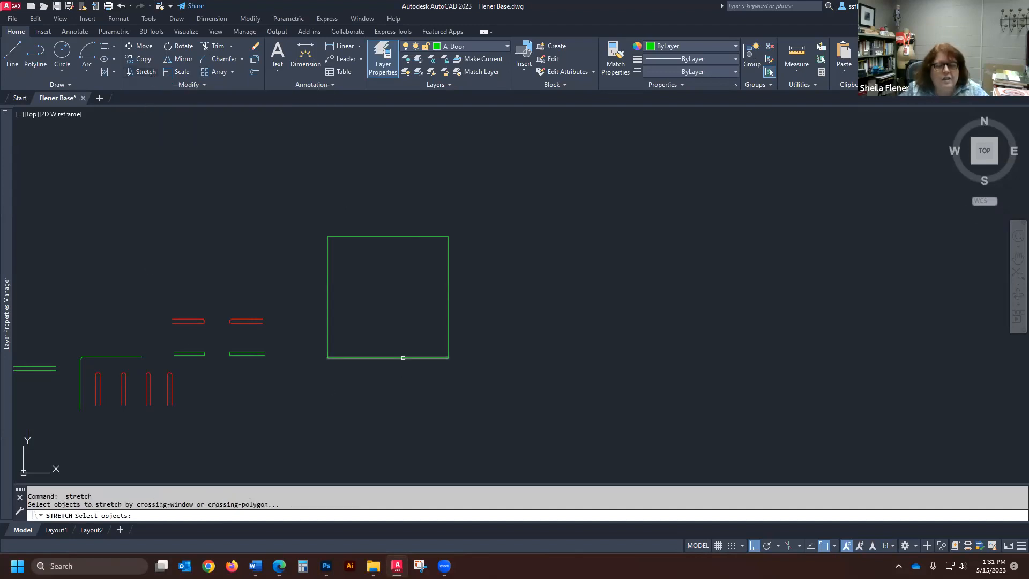
left_click(396, 358)
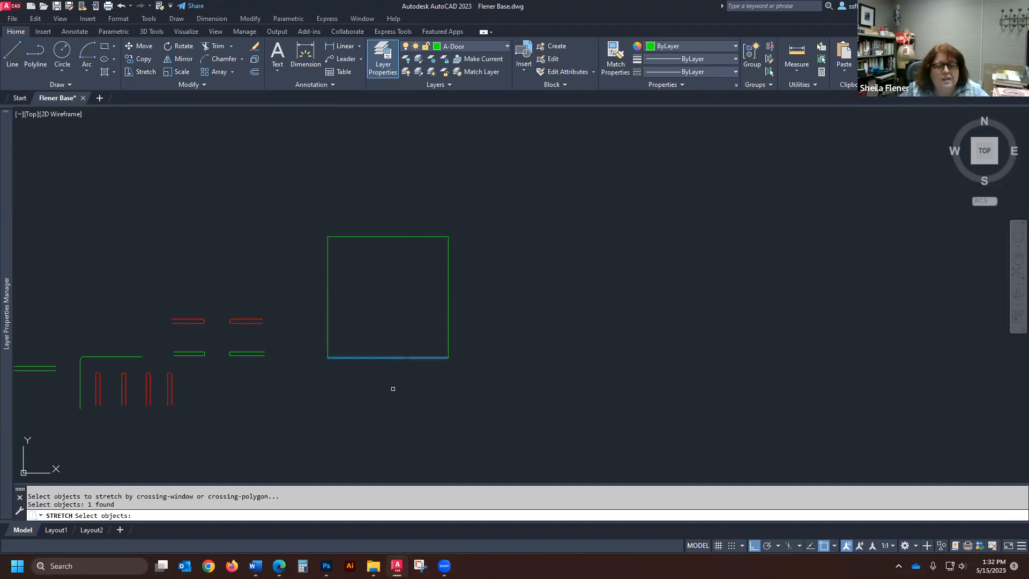
key("Return")
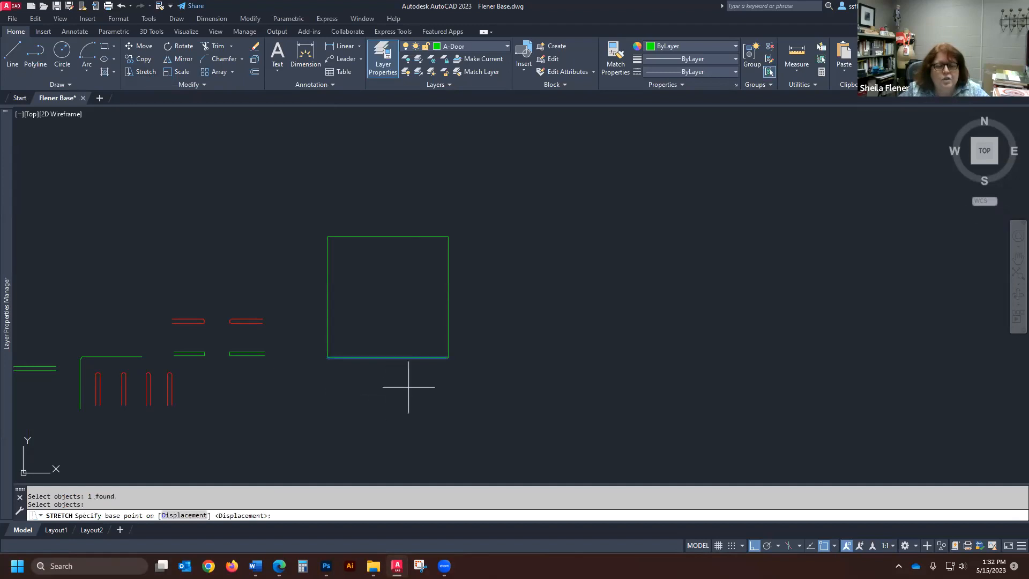
left_click(448, 358)
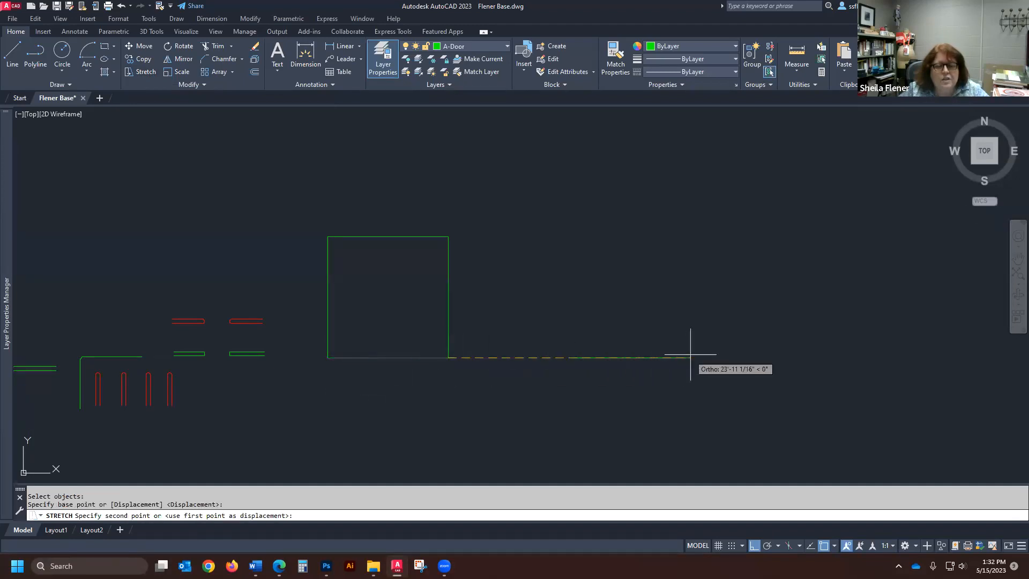
key("Escape")
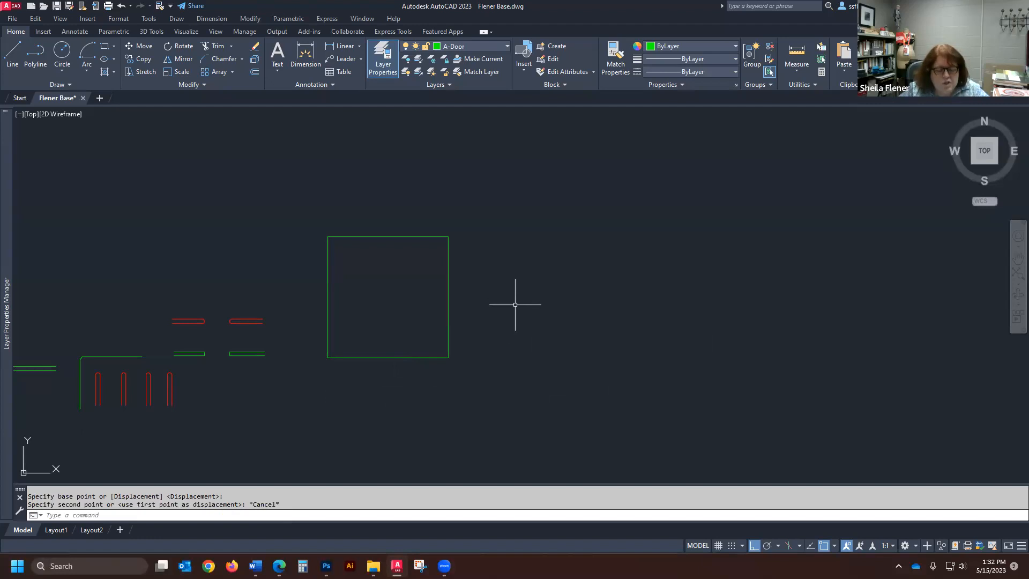
- Stretch the green square's right side 12" to the right with Ortho on, using a crossing selection and its lower-right corner as base point
key("Return")
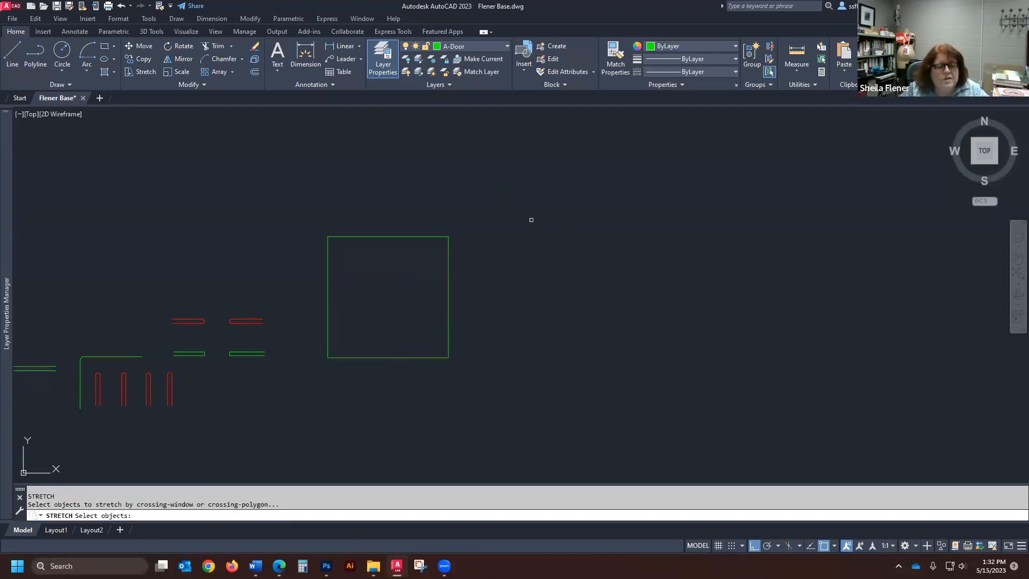
left_click(521, 192)
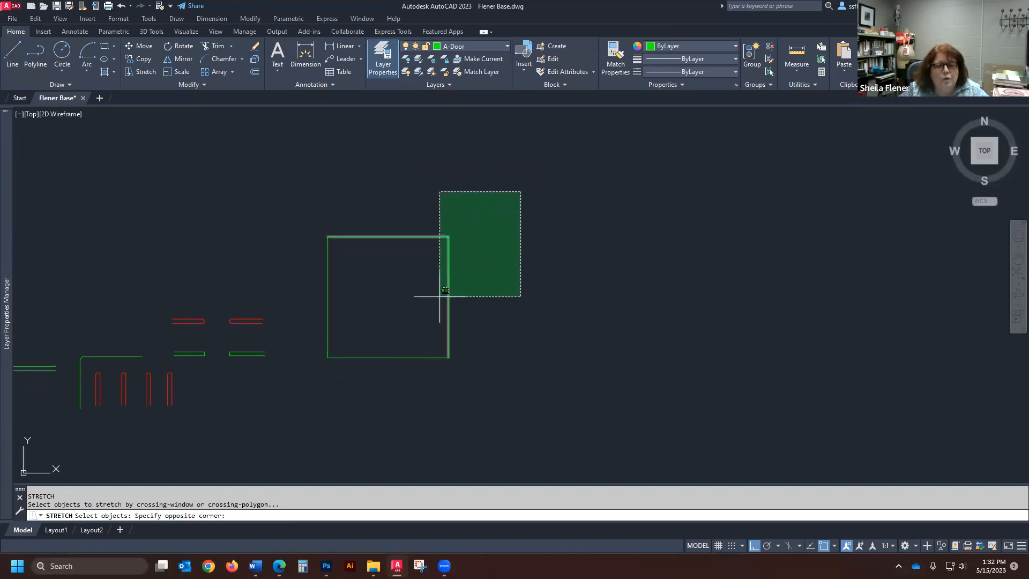
left_click(401, 409)
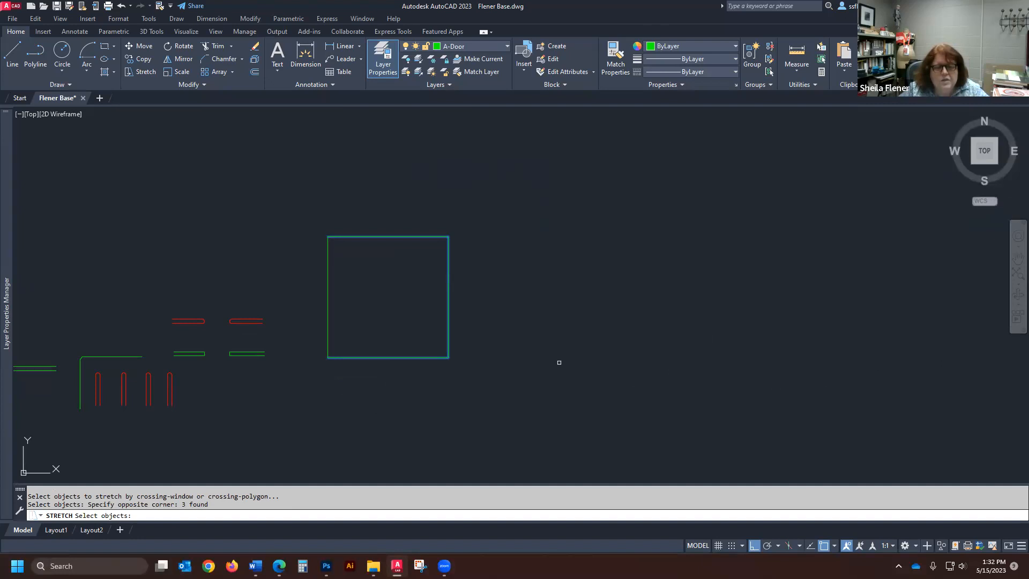
left_click(526, 171)
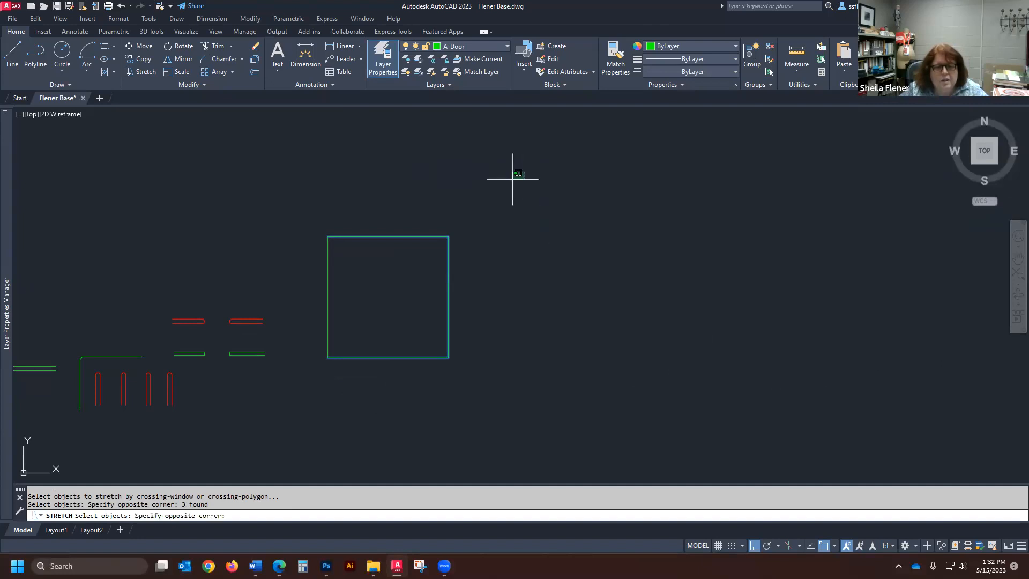
left_click(403, 397)
key("Return")
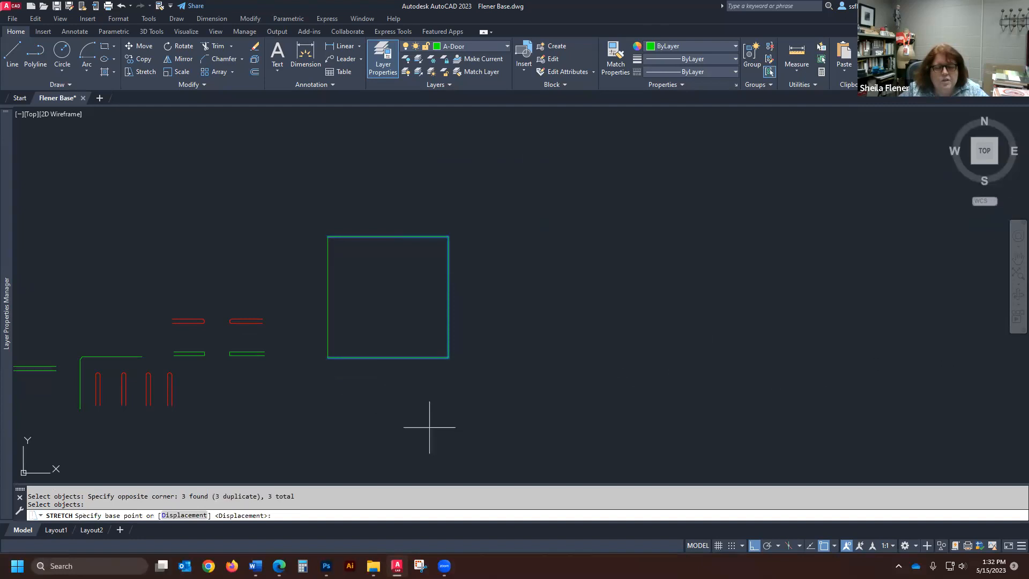
left_click(448, 357)
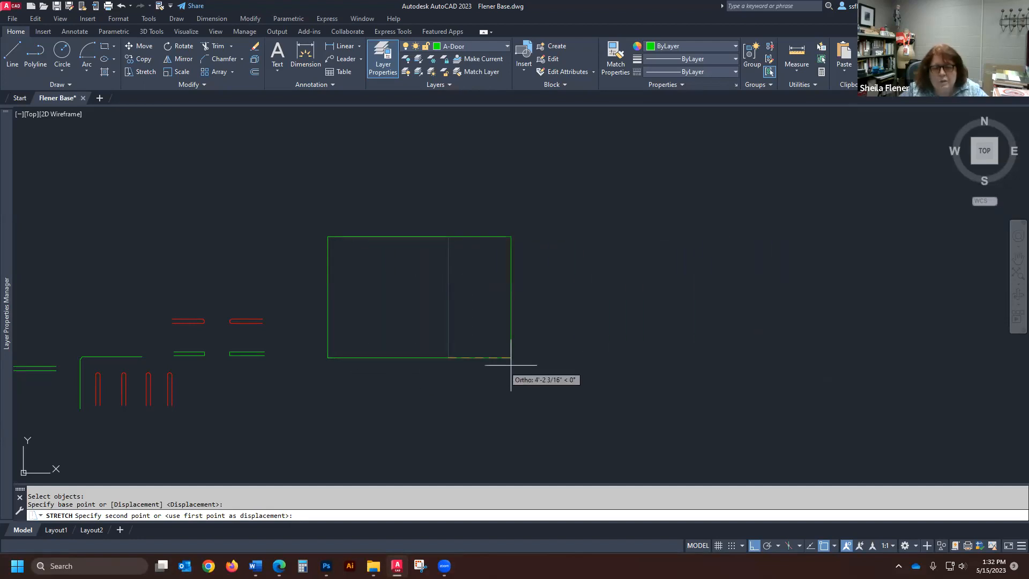
left_click(754, 545)
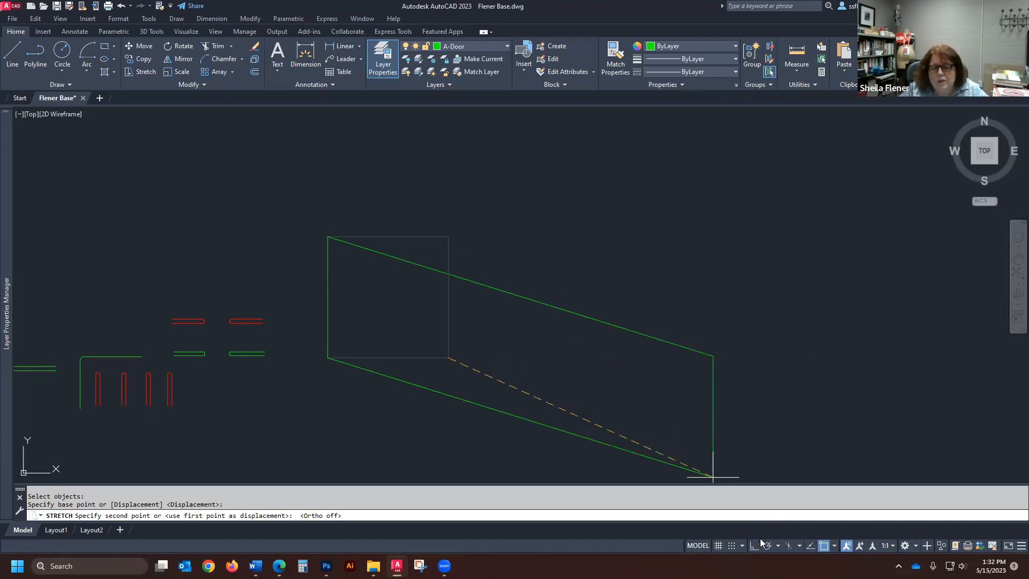
left_click(754, 545)
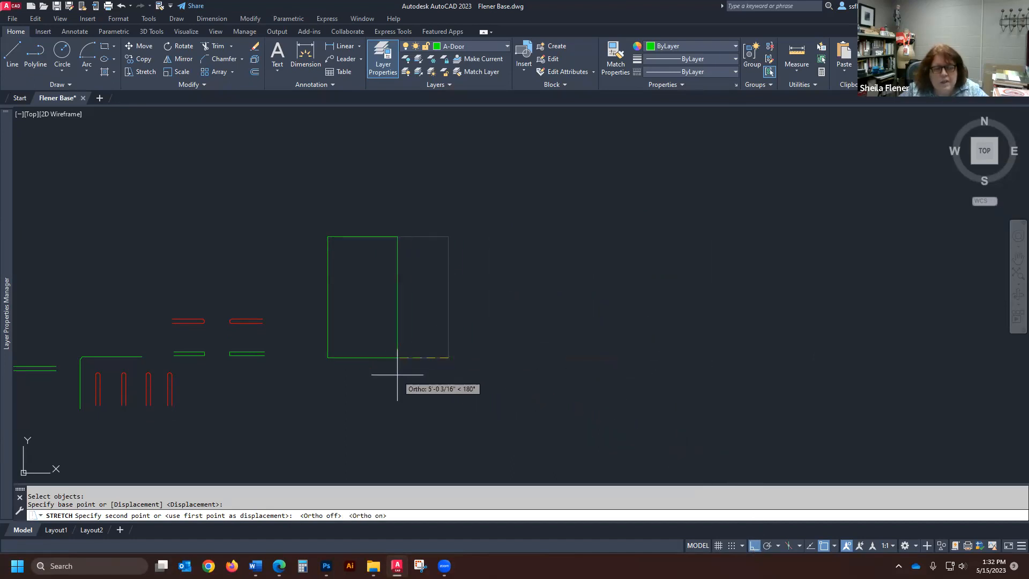
type("12")
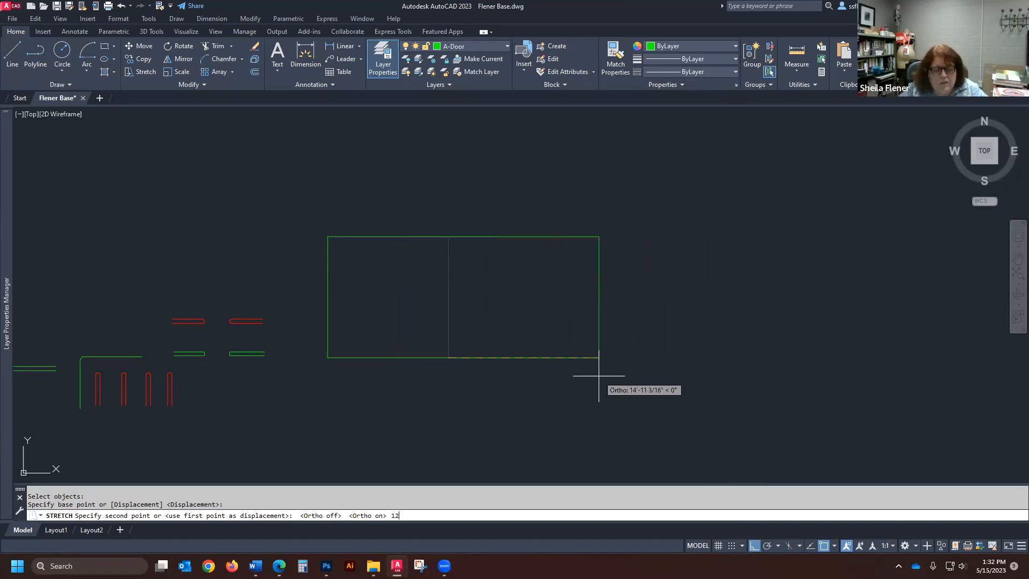
key("Return")
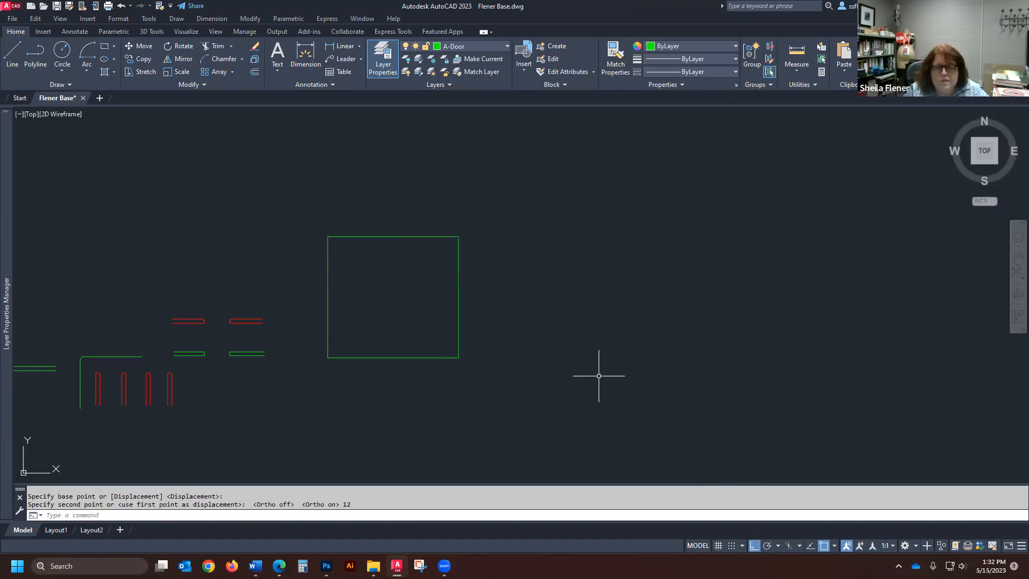
- Measure the stretched green rectangle's bottom and left edges, and leave the measuring command
left_click(796, 52)
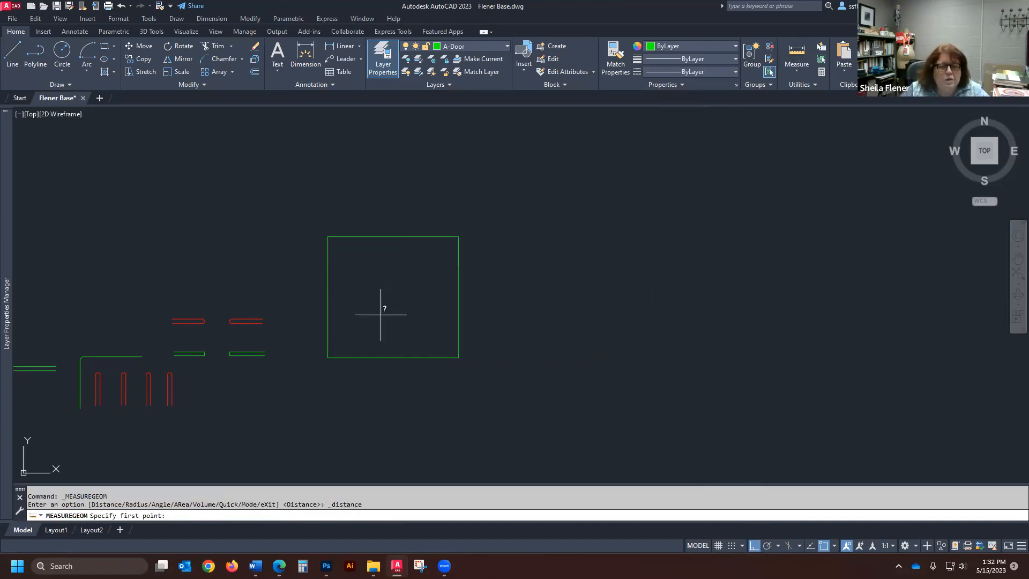
left_click(328, 357)
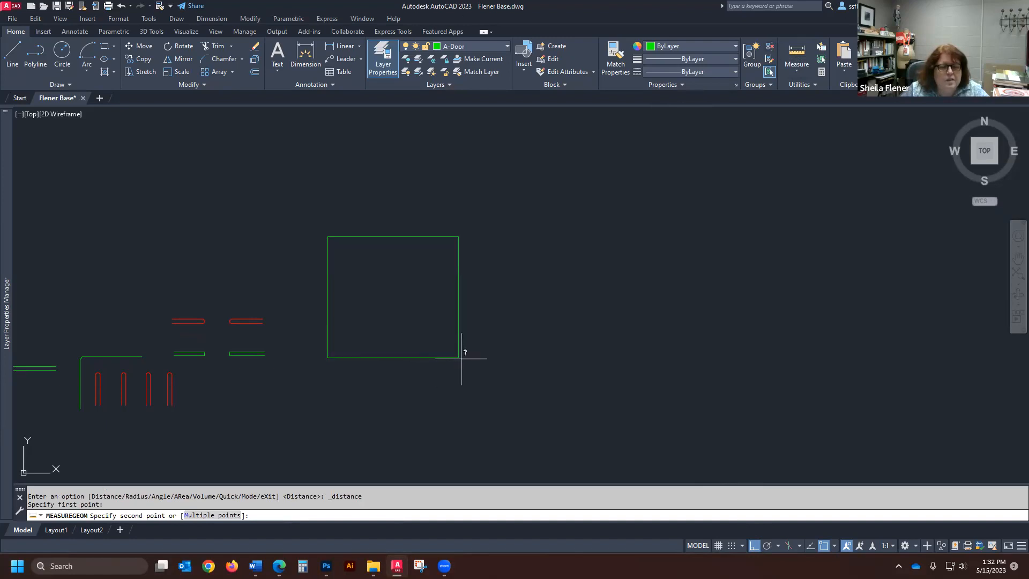
left_click(461, 358)
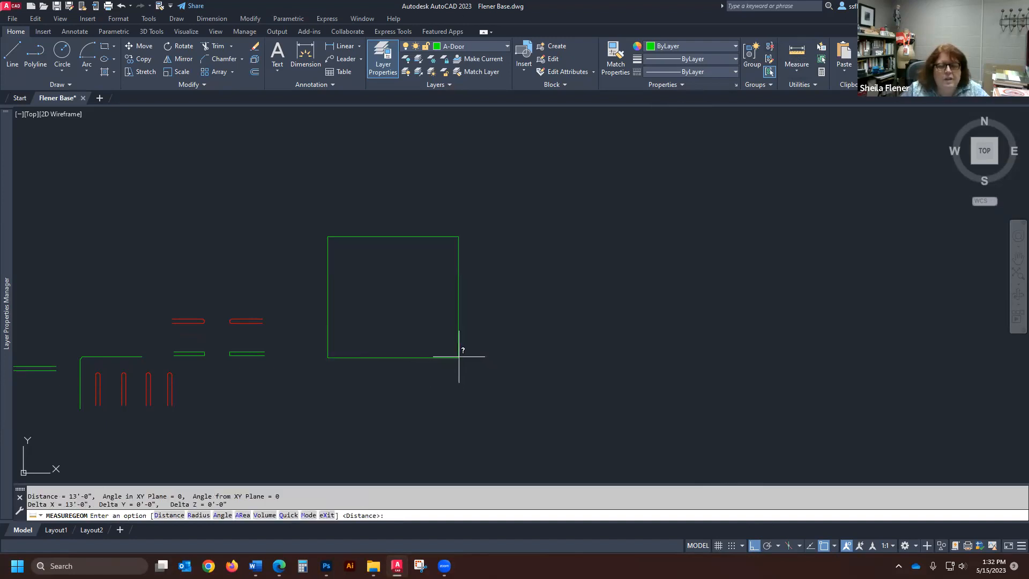
left_click(796, 52)
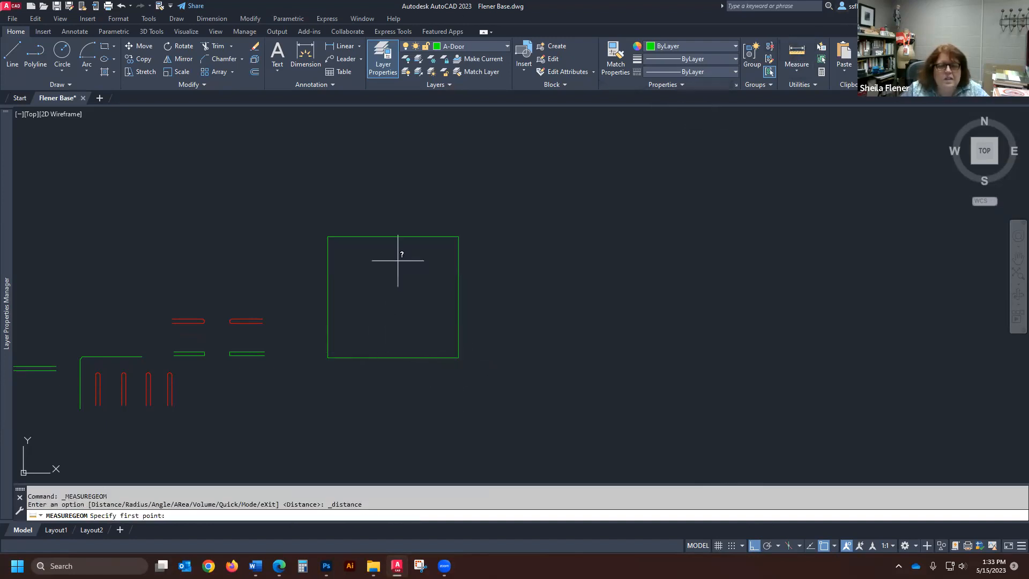
left_click(328, 357)
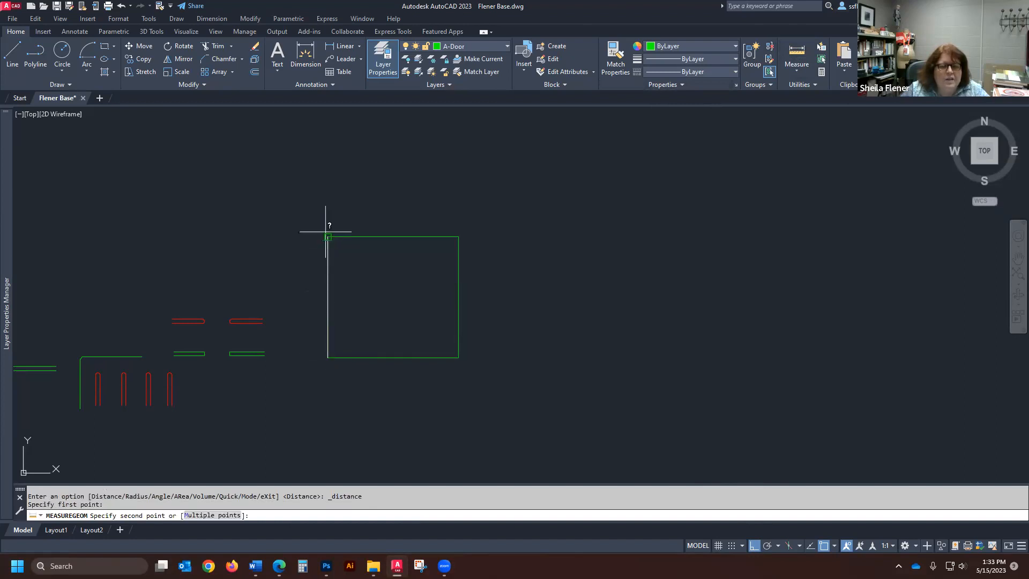
left_click(326, 232)
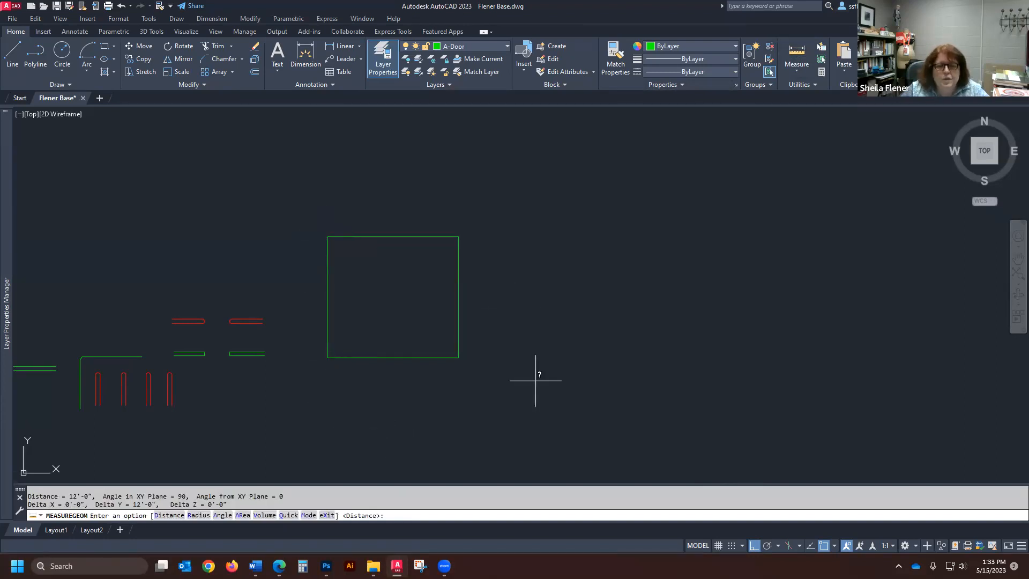
key("Escape")
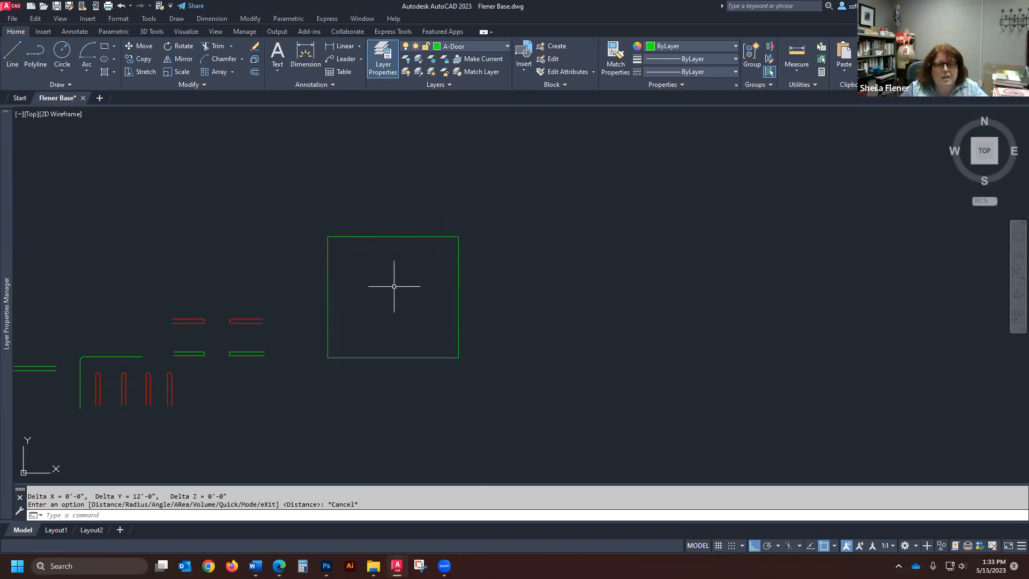
- Draw a circle by center and diameter in the empty space to the right of the green rectangle, with a diameter of 42"
scroll(357, 310, "down", 2)
scroll(363, 271, "up", 2)
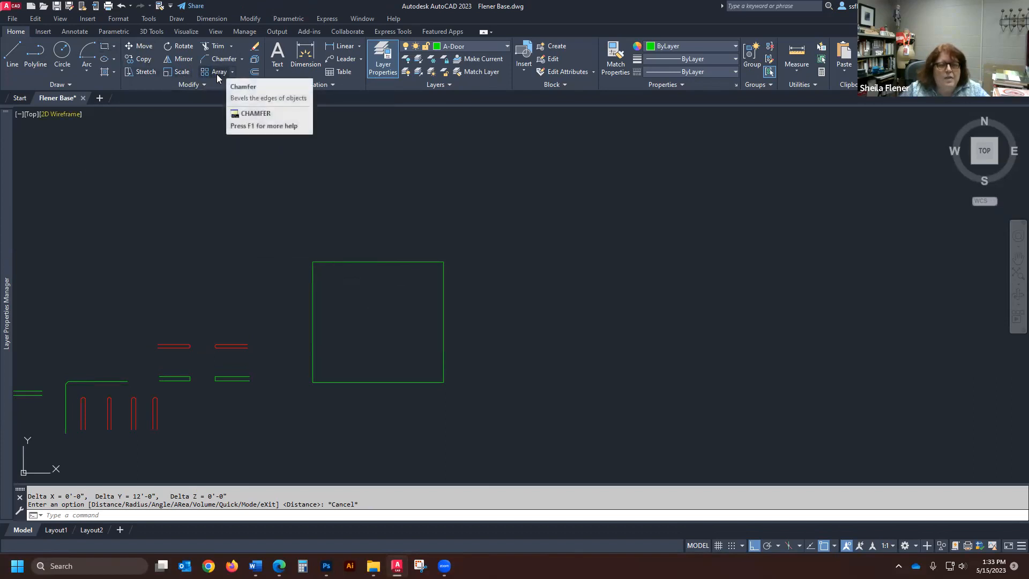
scroll(324, 244, "down", 4)
scroll(375, 252, "up", 4)
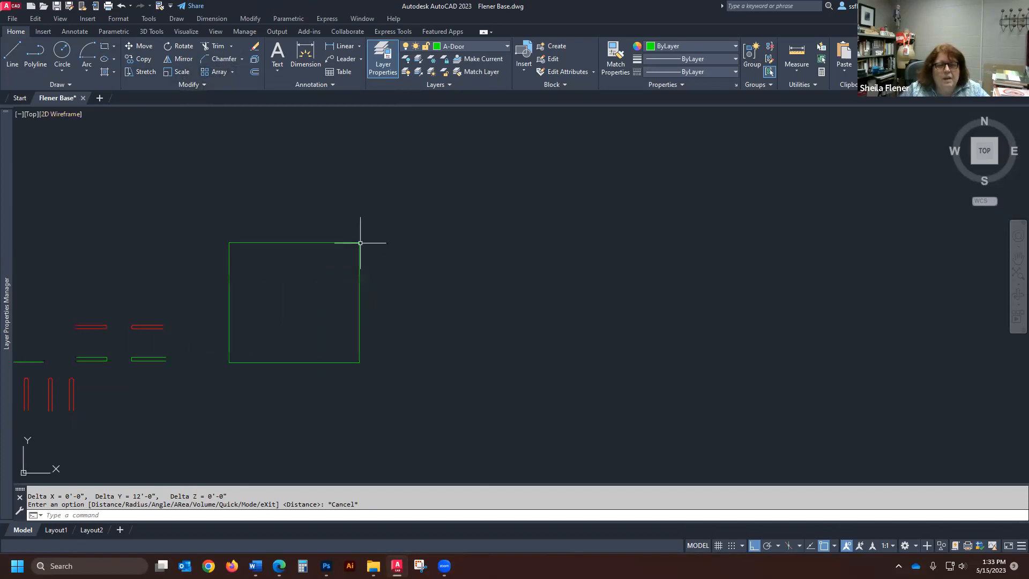
scroll(294, 248, "down", 2)
scroll(336, 268, "up", 2)
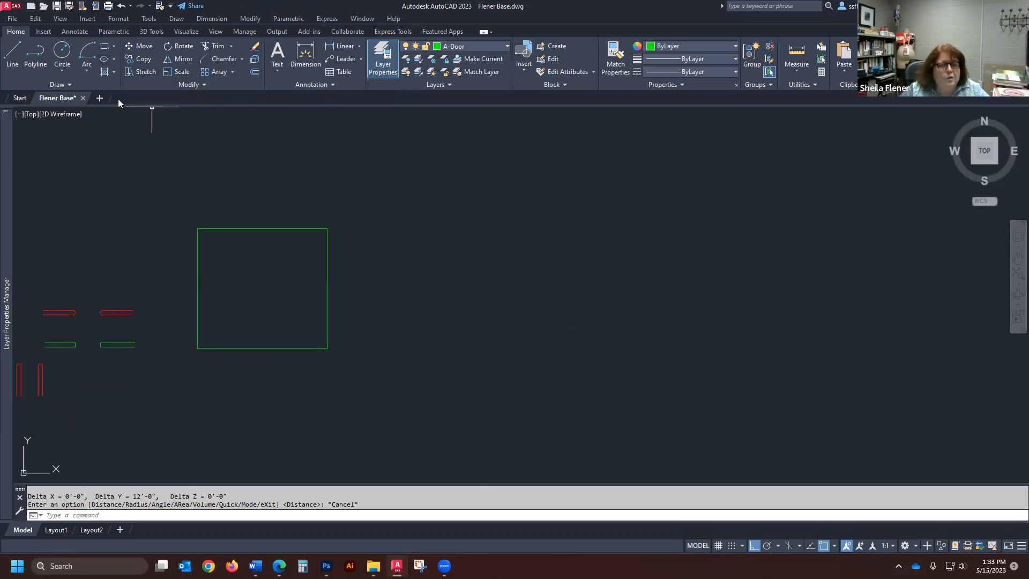
left_click(62, 71)
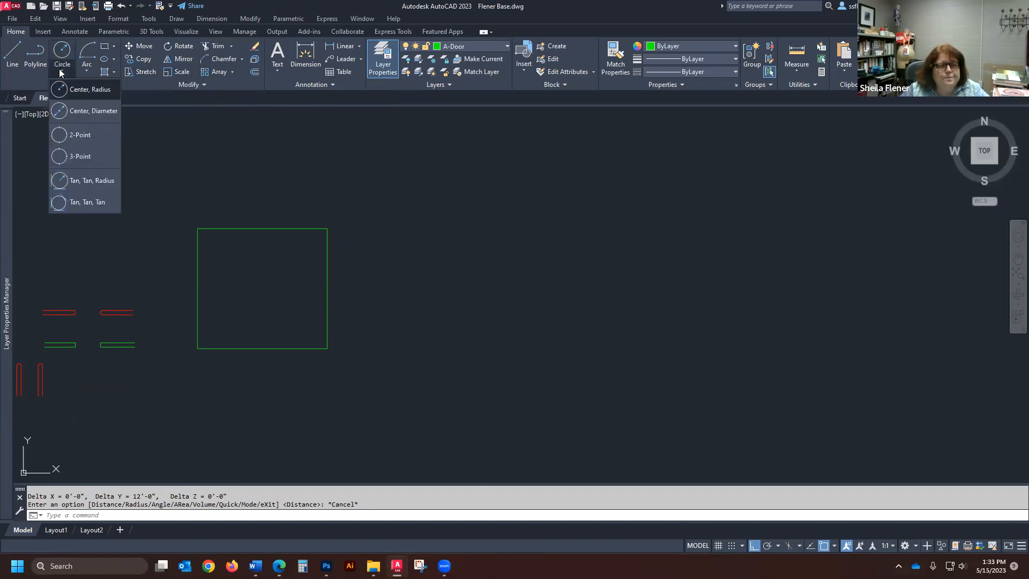
left_click(87, 111)
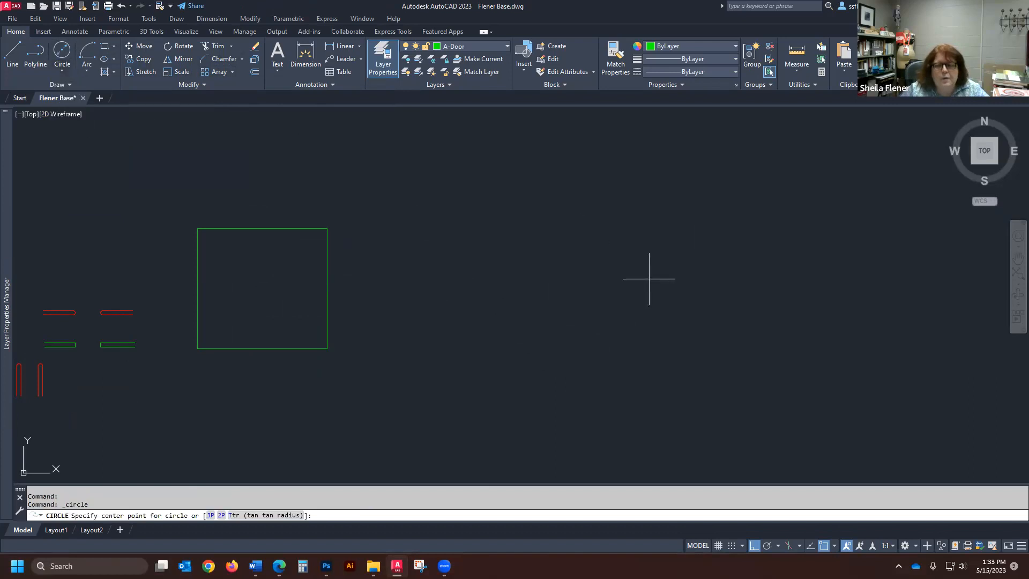
left_click(575, 258)
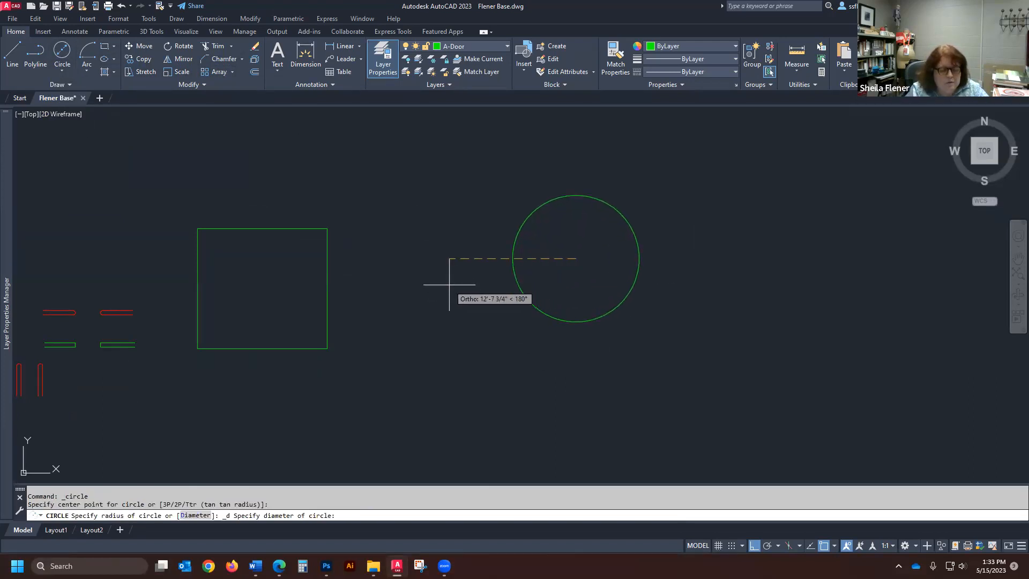
key("Return")
scroll(574, 239, "up", 4)
scroll(662, 284, "up", 4)
scroll(402, 273, "down", 4)
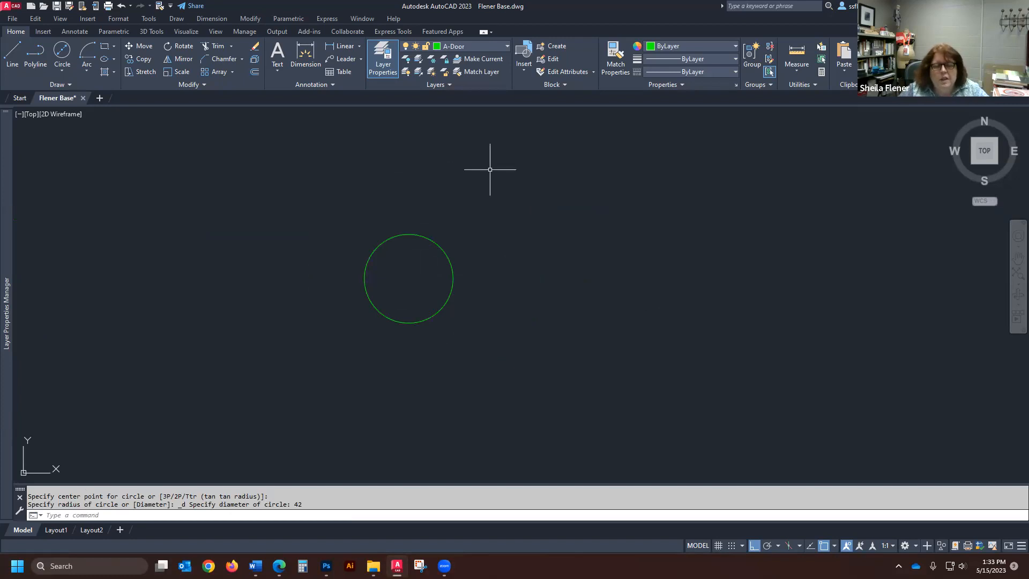
- Draw a 12" by 12" square just above the upper part of the circle, using relative coordinates for the opposite corner
scroll(405, 219, "up", 4)
scroll(412, 228, "down", 4)
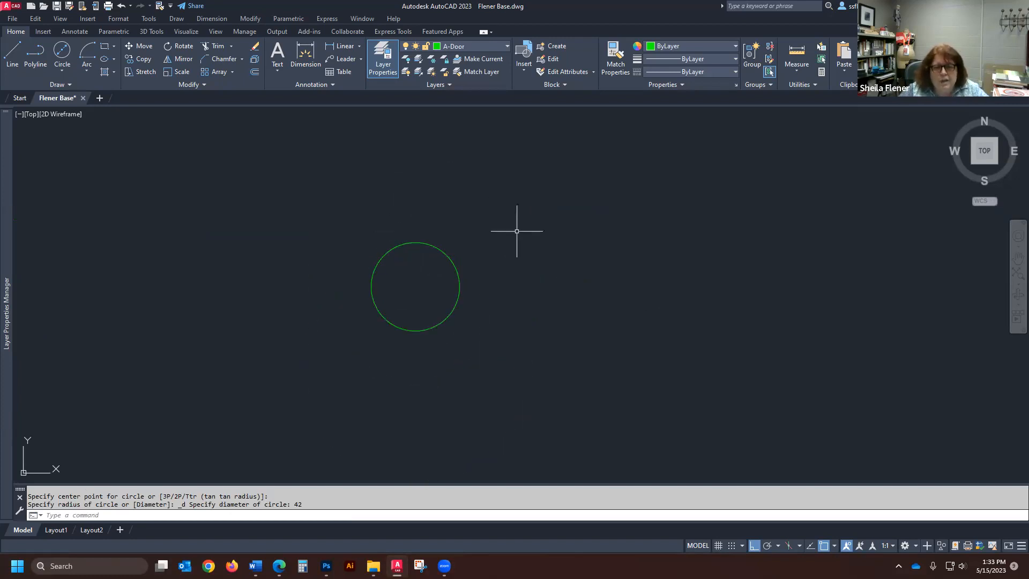
left_click(105, 48)
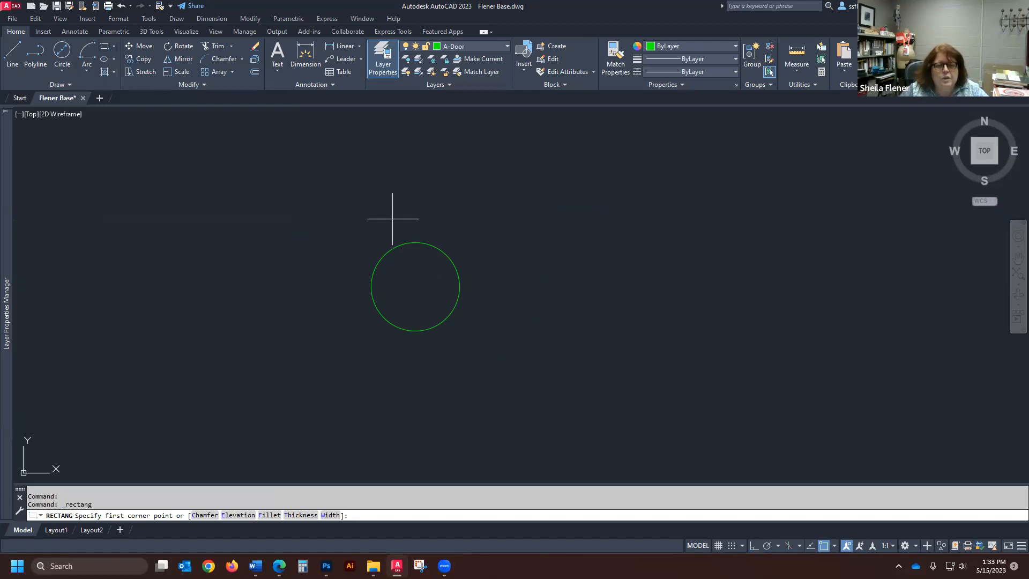
left_click(362, 211)
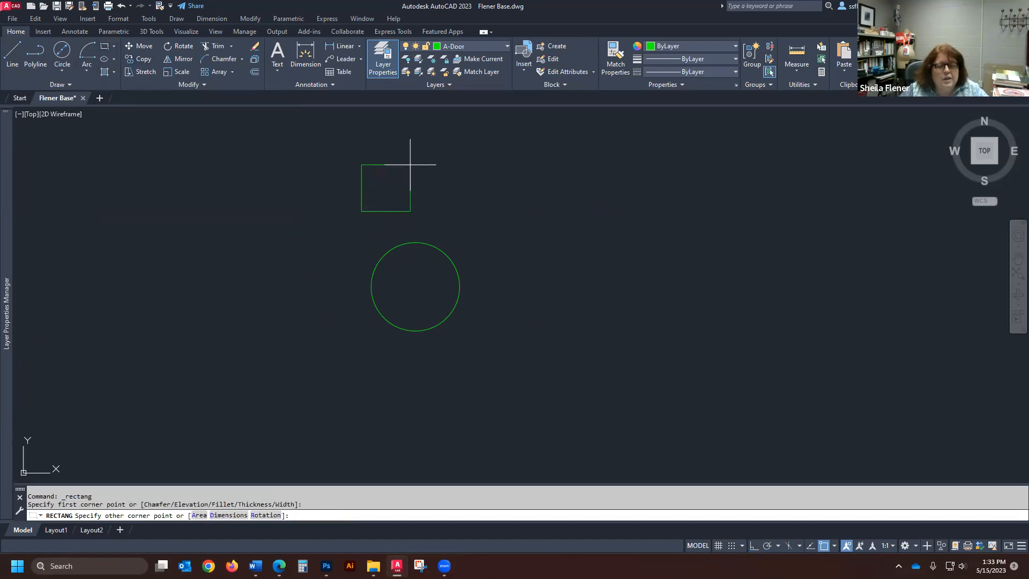
type("@12,12")
key("Return")
type("m")
key("Return")
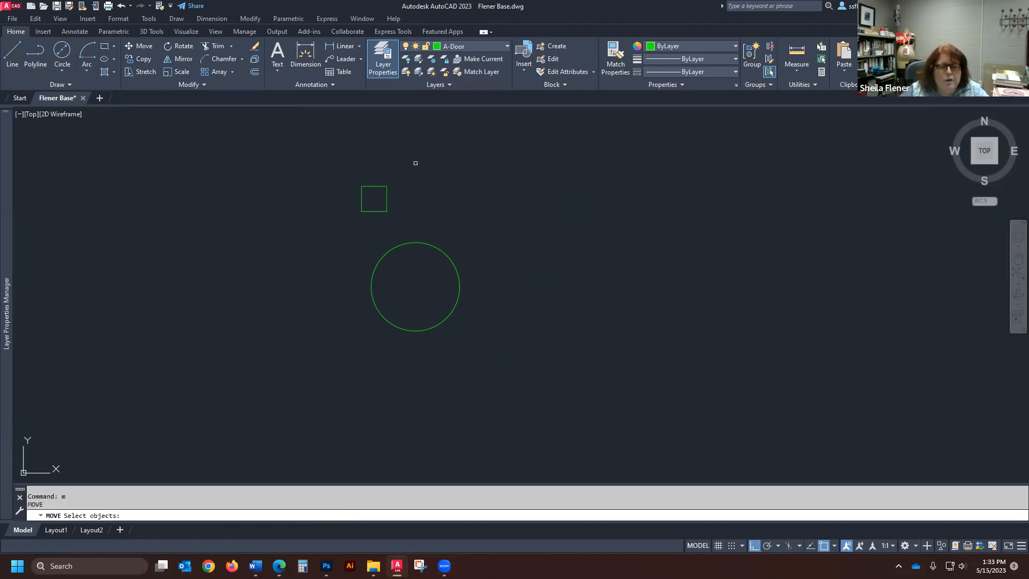
left_click(364, 186)
key("Return")
left_click(374, 194)
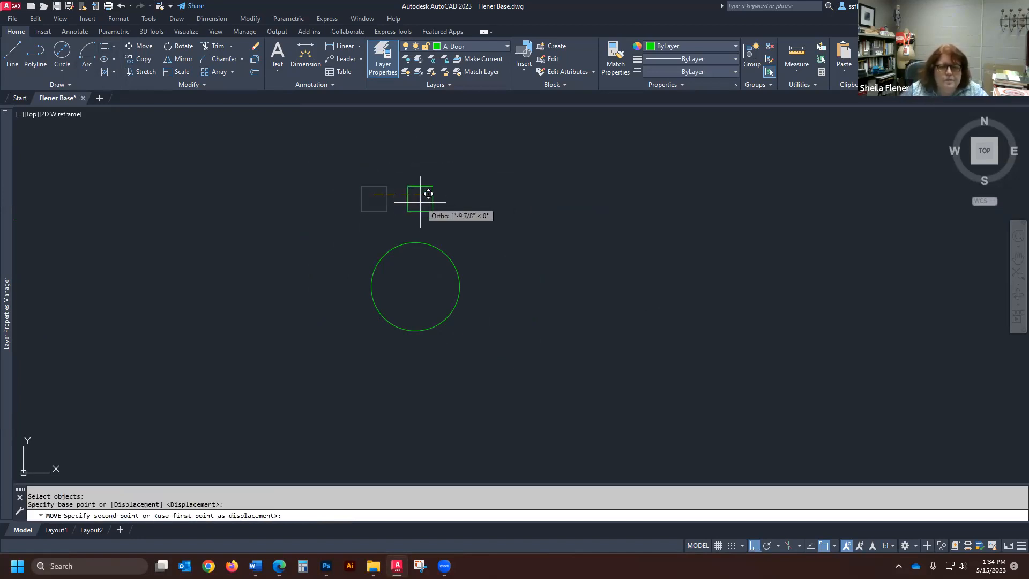
key("Escape")
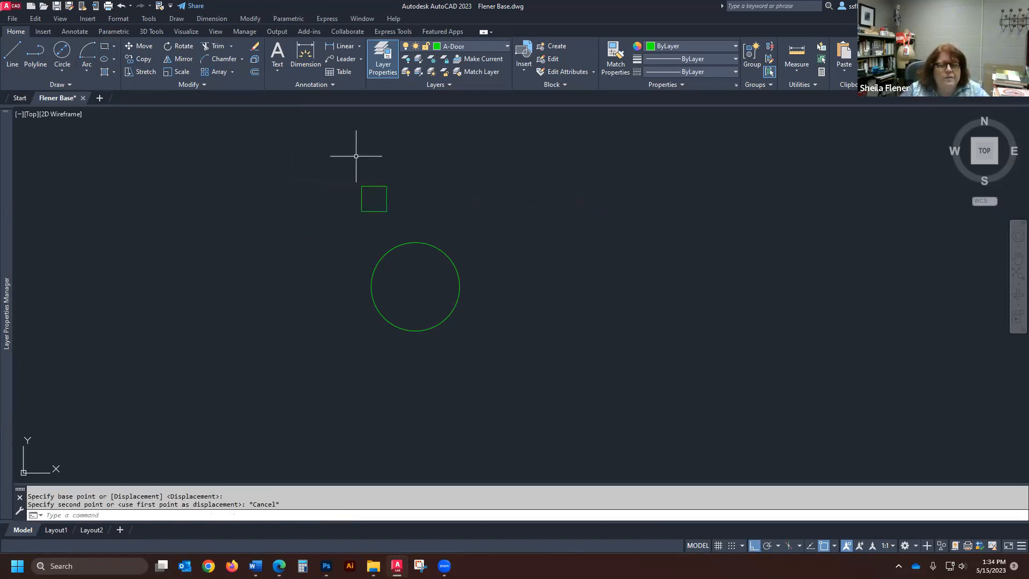
- Move the small square by its center to just above the circle, aligned with the circle's center, with Ortho off, and turn Ortho back on
left_click(140, 46)
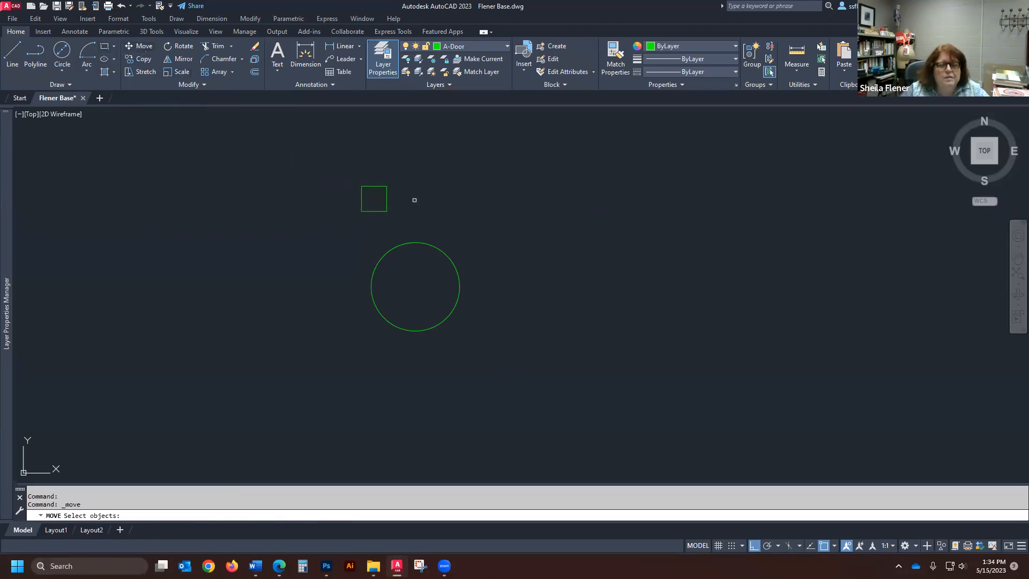
left_click(381, 188)
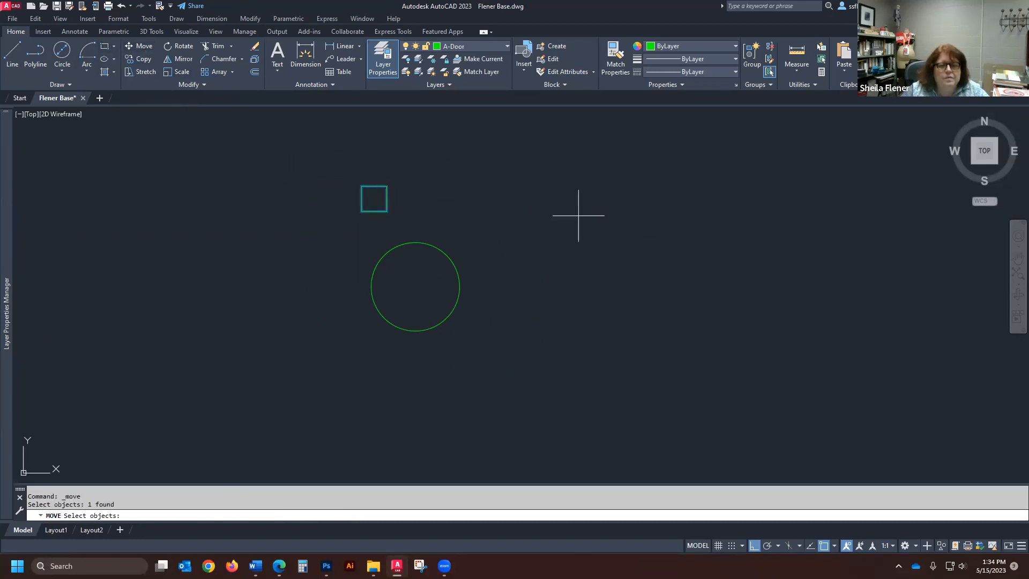
key("Return")
left_click(755, 546)
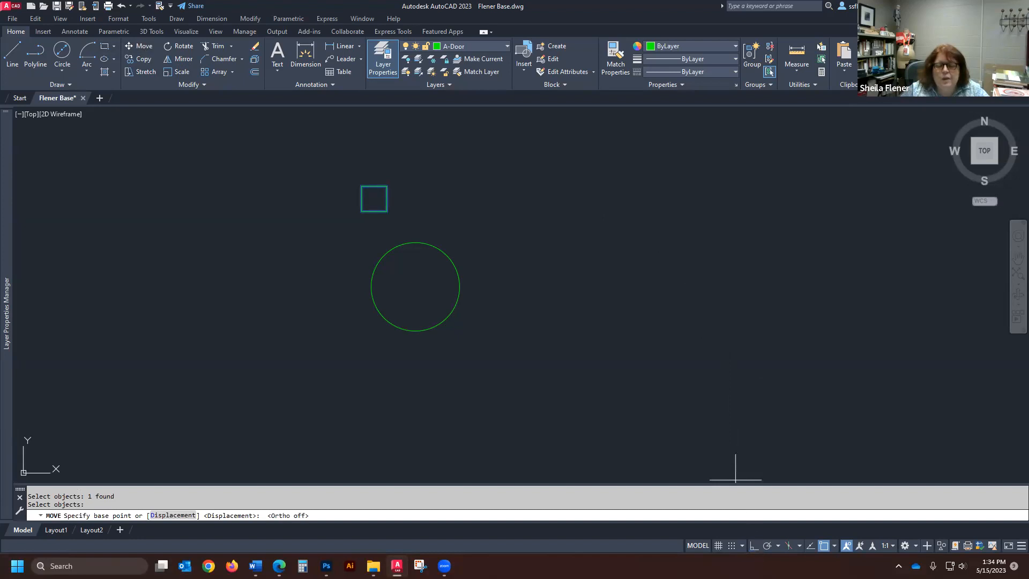
left_click(374, 199)
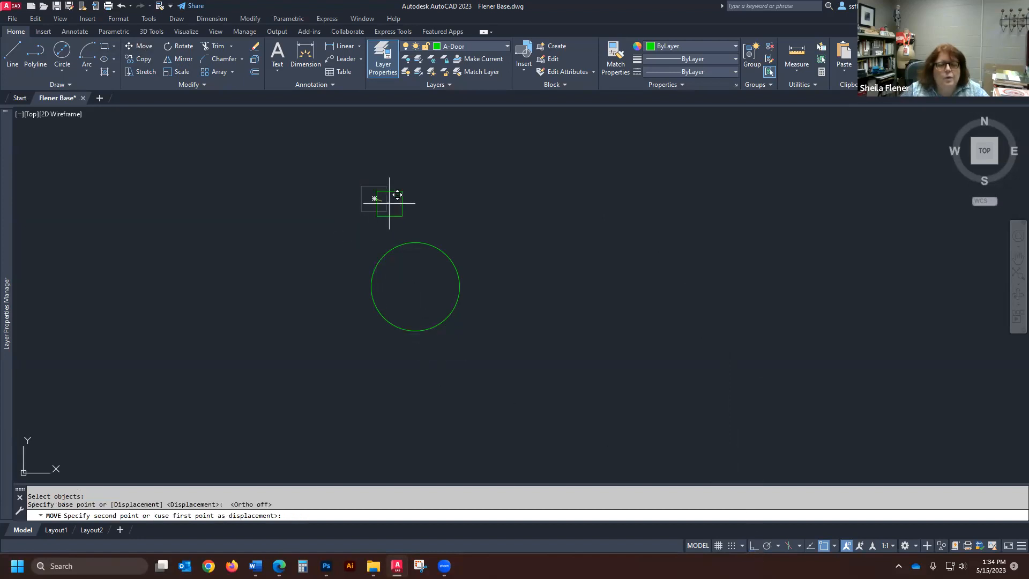
left_click(415, 222)
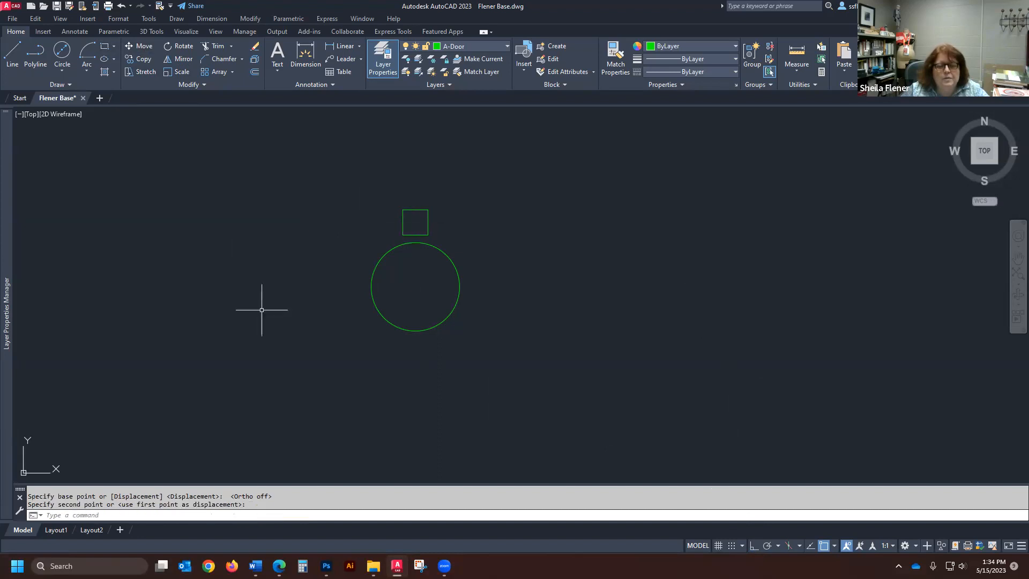
left_click(752, 546)
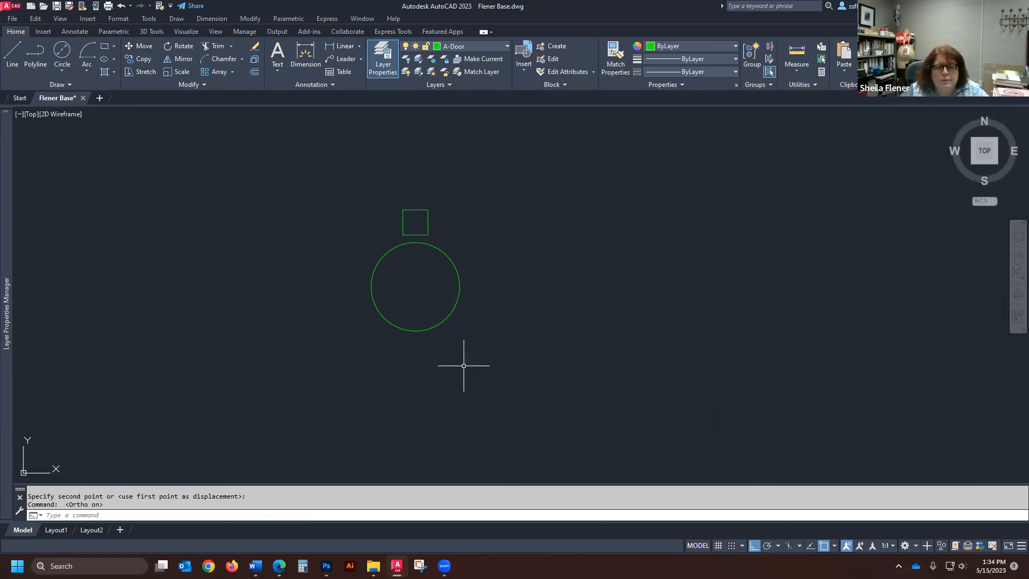
- Start the ARRAYCLASSIC command, choose Polar Array, and select the small square above the circle as the object to array
scroll(436, 299, "up", 2)
scroll(402, 340, "down", 2)
scroll(412, 257, "up", 2)
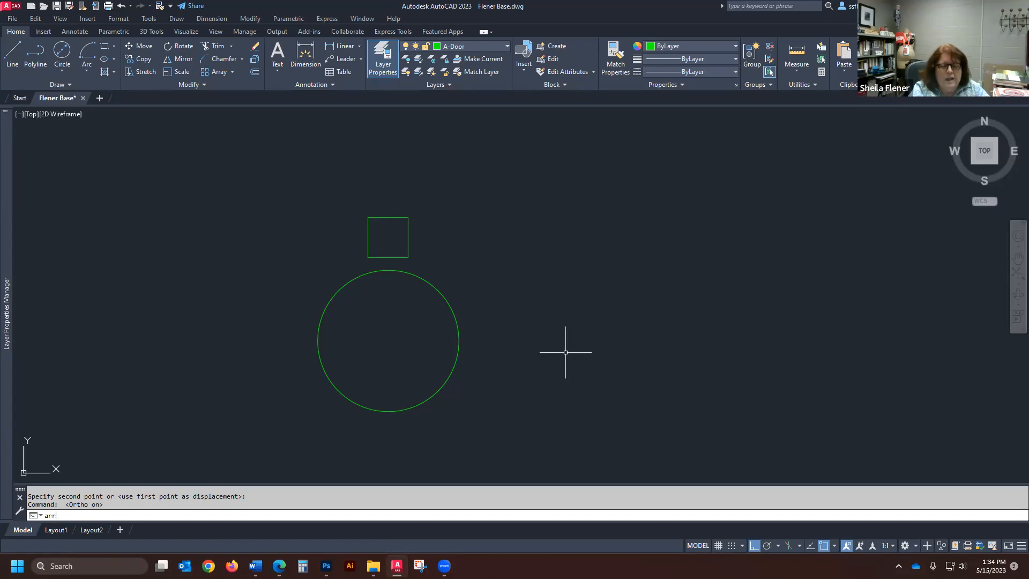
type("c")
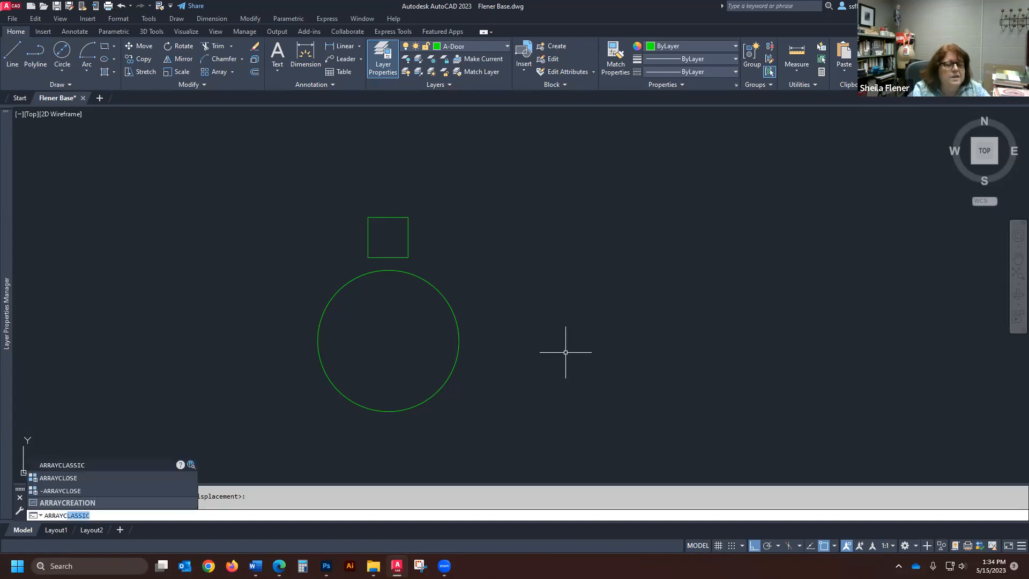
left_click(75, 465)
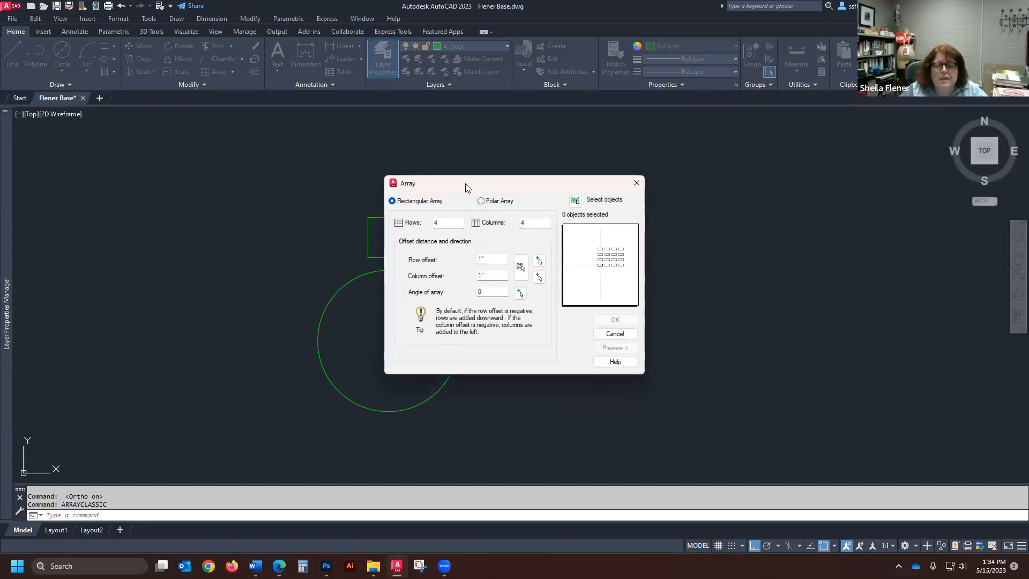
left_click_drag(465, 187, 655, 187)
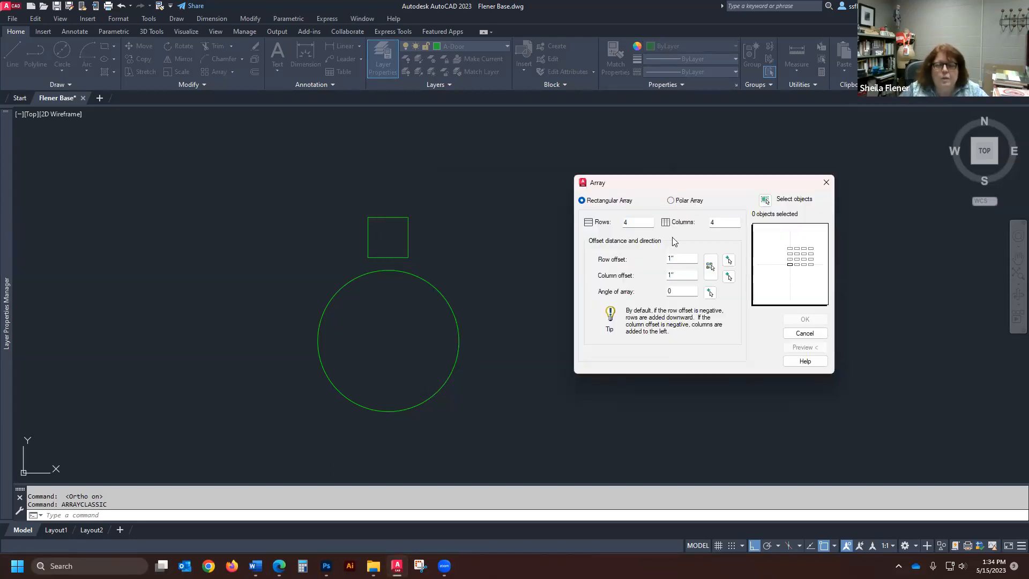
left_click(671, 201)
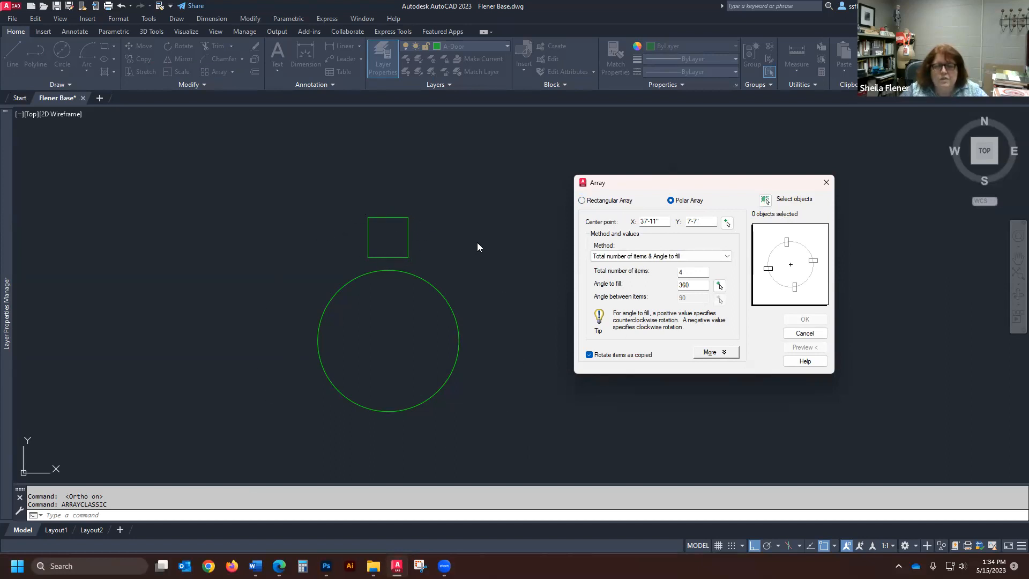
left_click(769, 201)
left_click(428, 206)
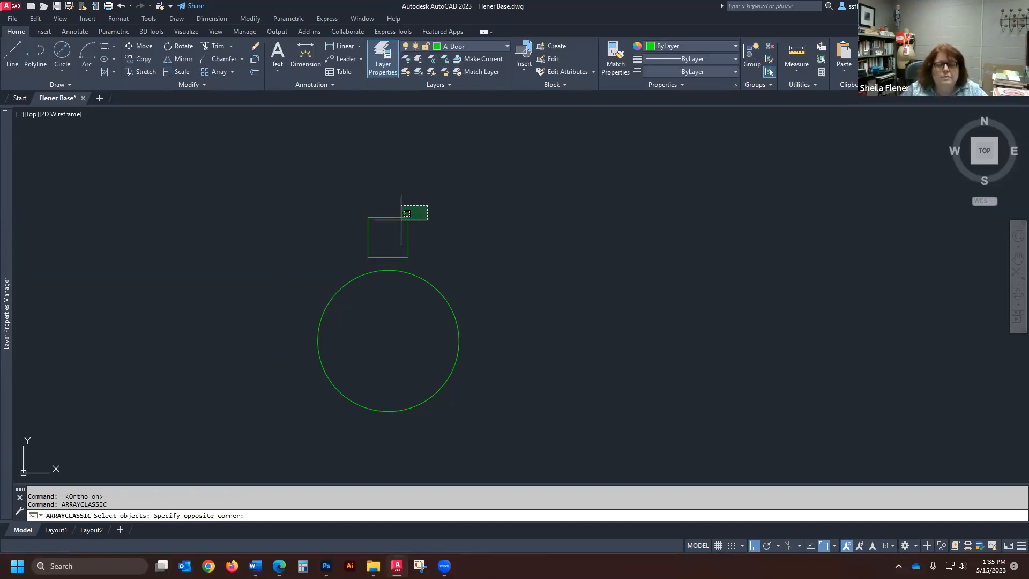
left_click(350, 261)
key("Return")
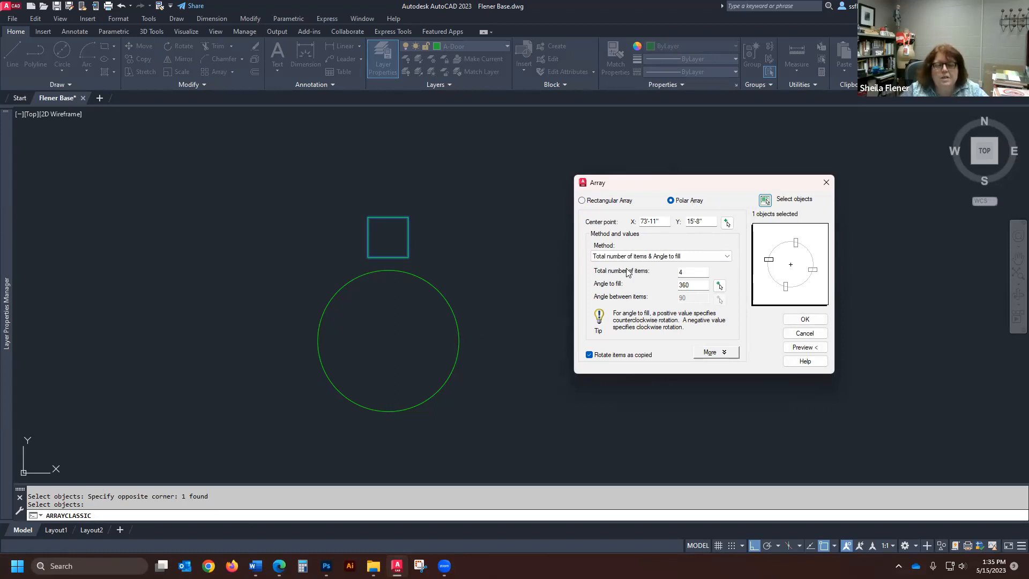
- Preview a polar array of 5 items around a point inside the circle away from its center, and return to the array settings
left_click(728, 225)
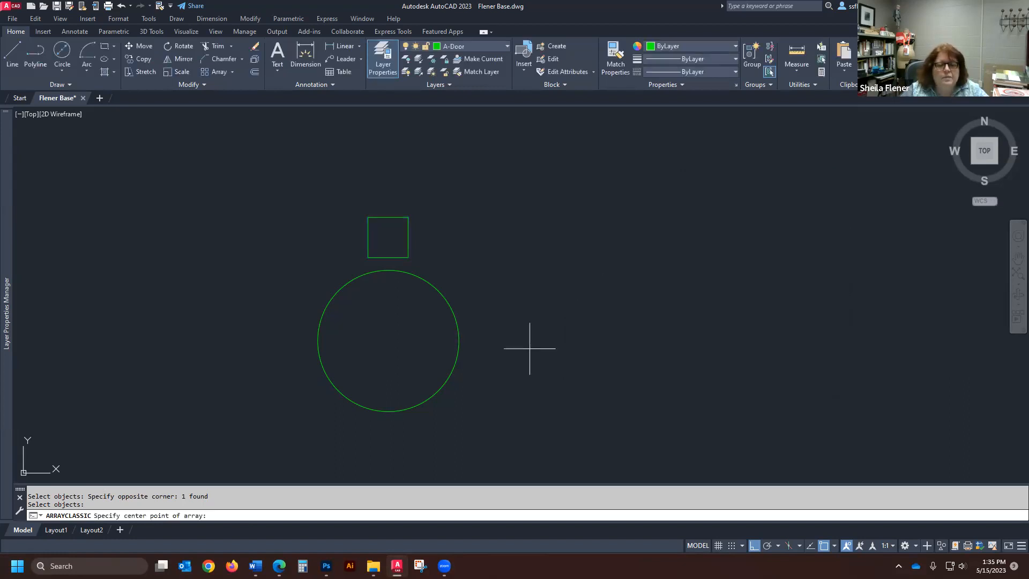
left_click(426, 372)
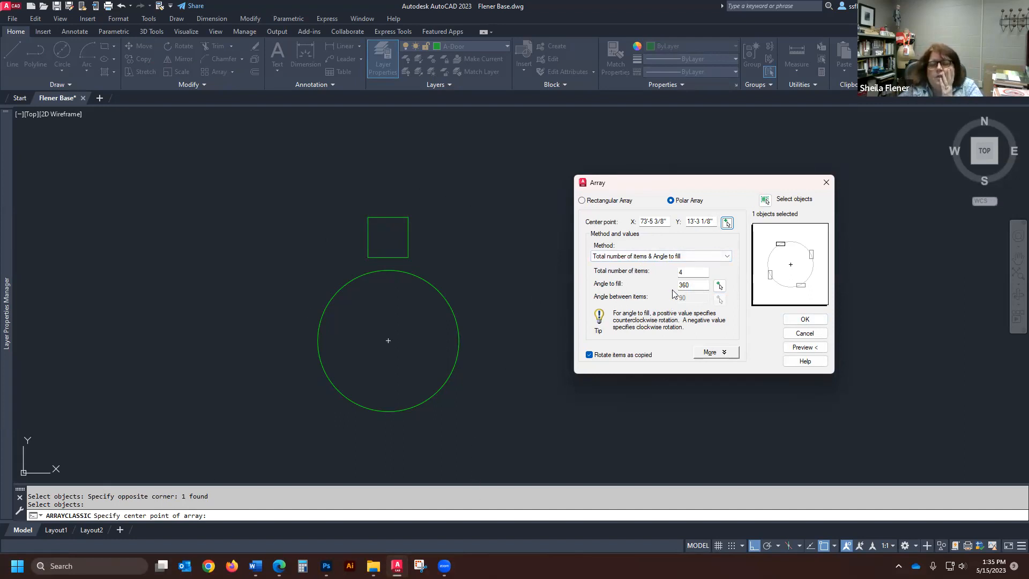
double_click(688, 272)
type("5")
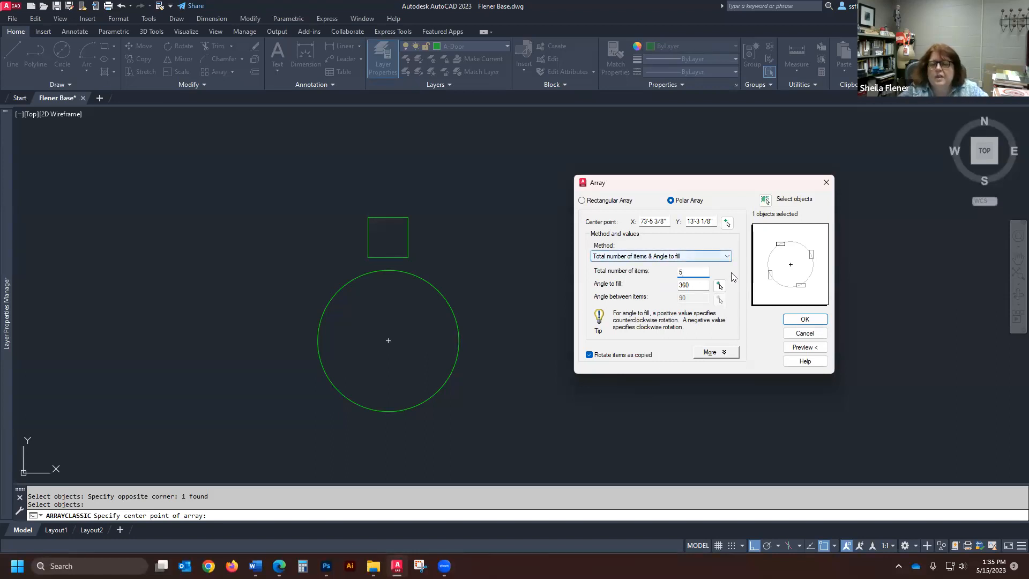
left_click(803, 349)
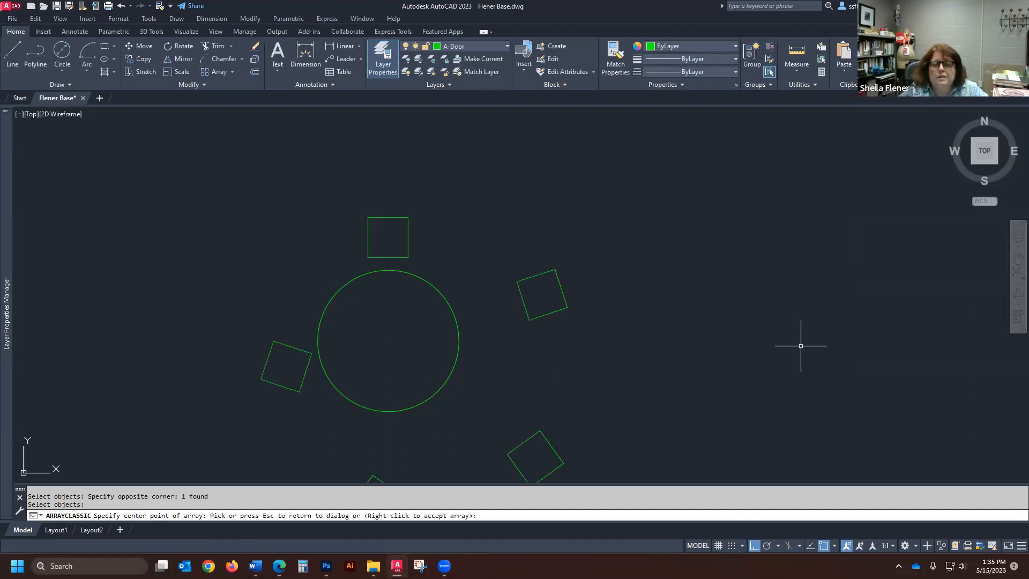
scroll(681, 284, "down", 3)
scroll(623, 321, "up", 2)
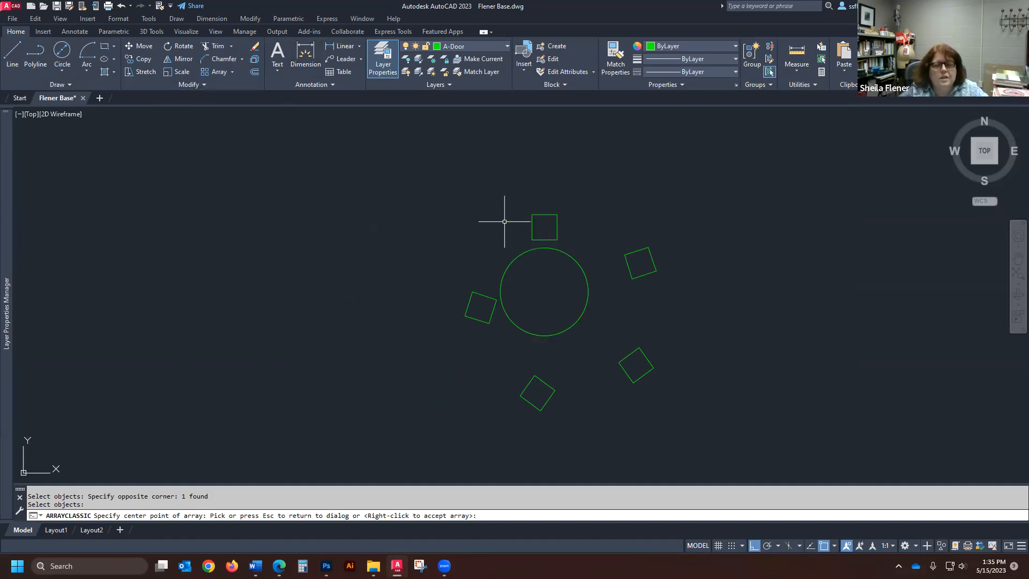
key("Escape")
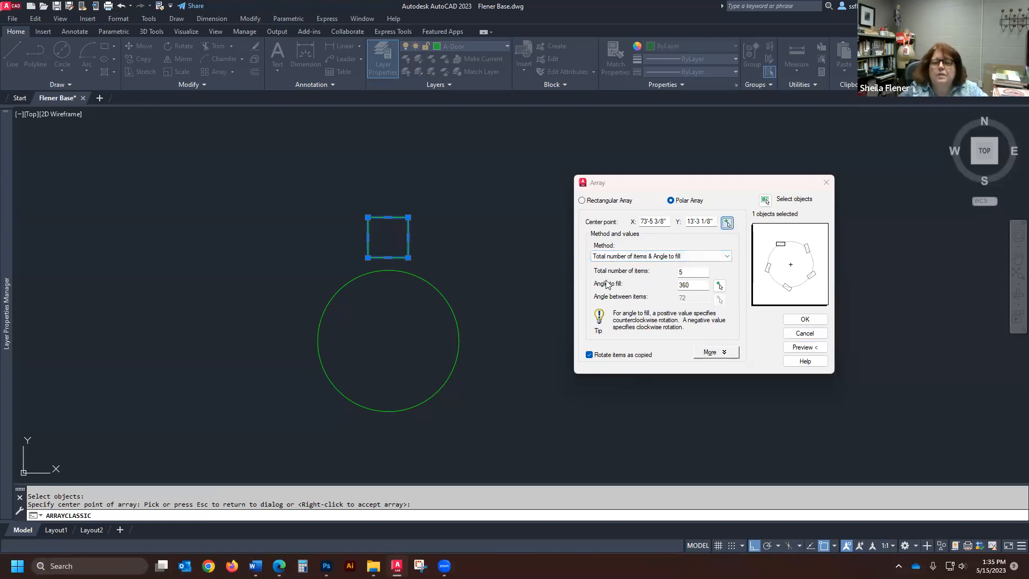
- Set the array's center point to the circle's center, previewing the 5-item arrangement
left_click(728, 222)
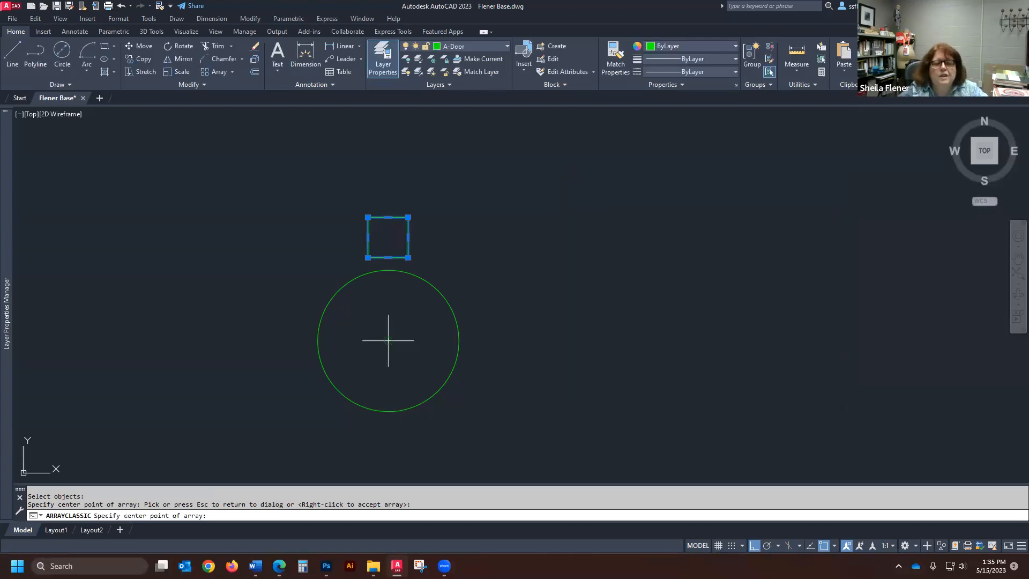
left_click(388, 340)
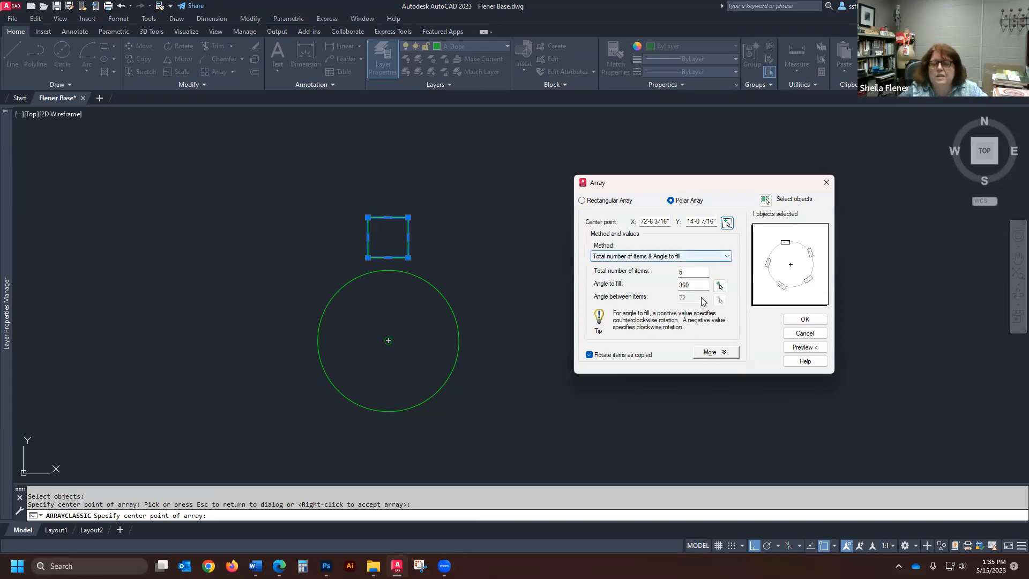
left_click(805, 347)
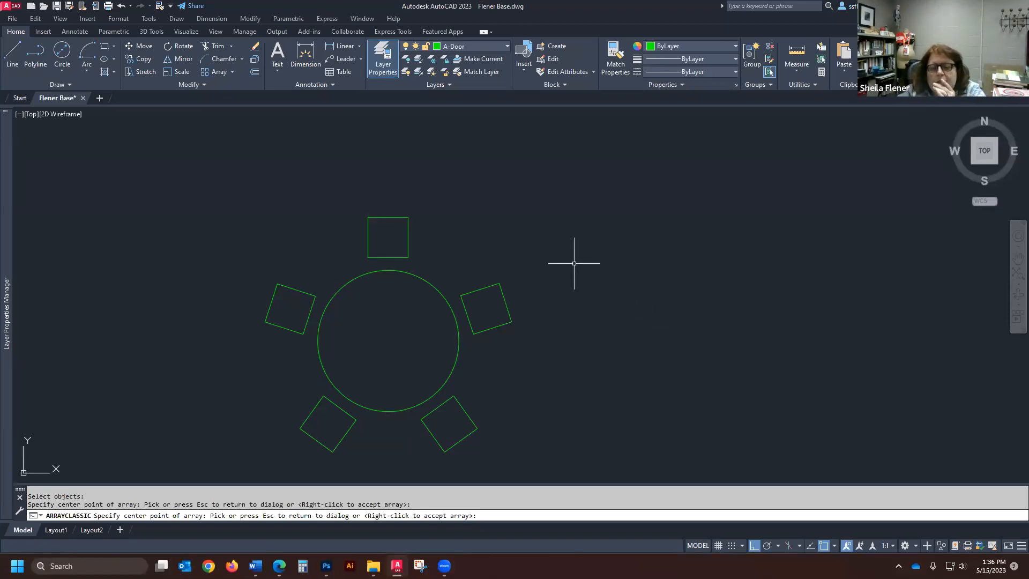
key("Escape")
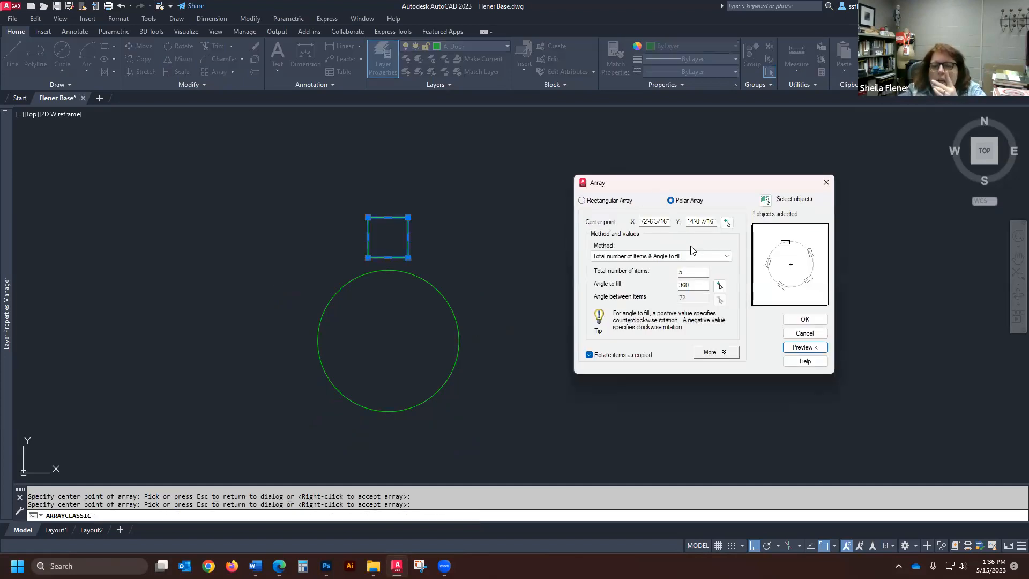
left_click(726, 223)
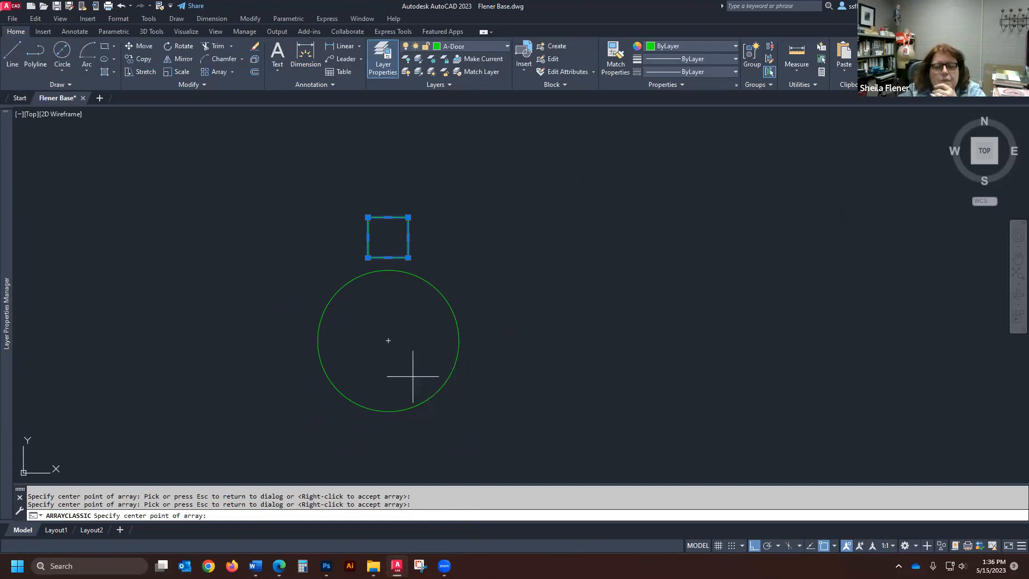
left_click(388, 340)
- Set the total number of items to 6, preview the arrangement, and create the polar array of squares around the circle
double_click(678, 272)
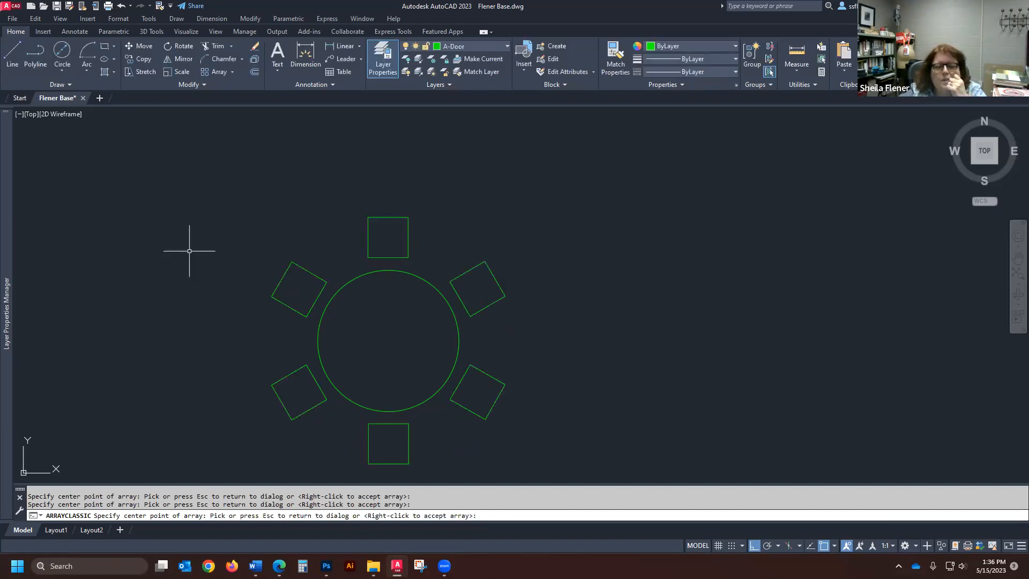
scroll(483, 249, "down", 2)
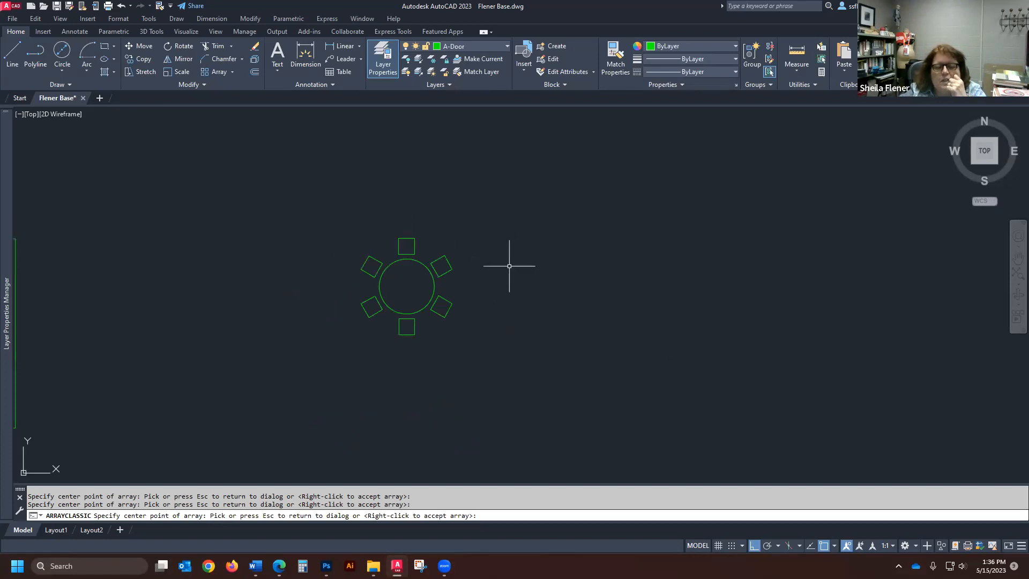
key("Escape")
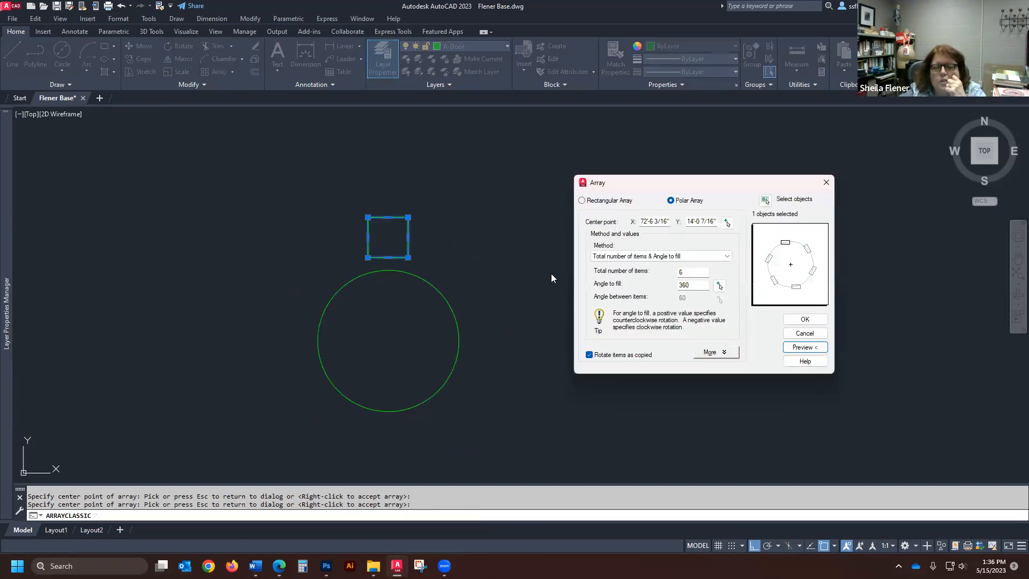
left_click(806, 321)
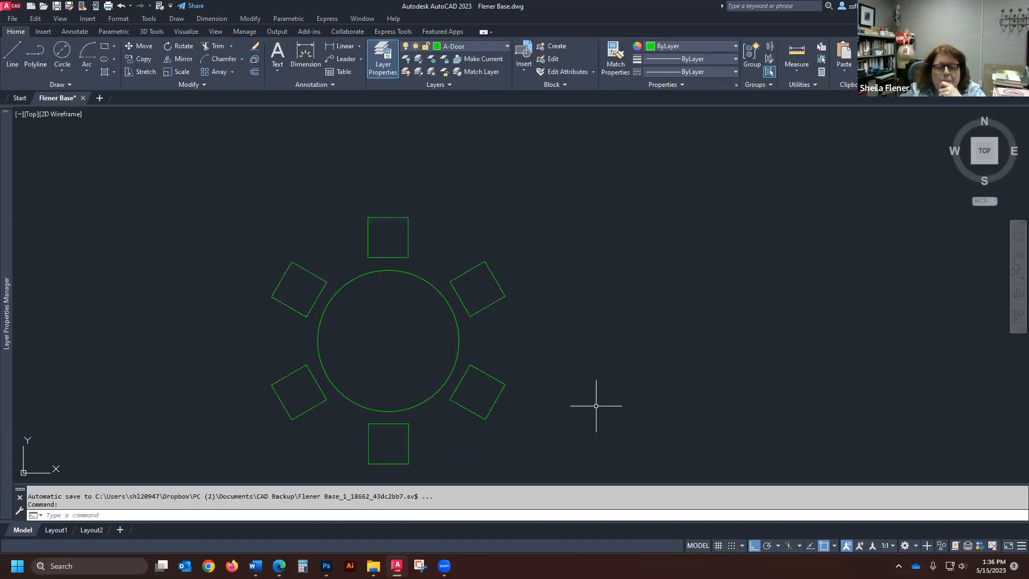
scroll(311, 300, "down", 4)
scroll(315, 296, "up", 2)
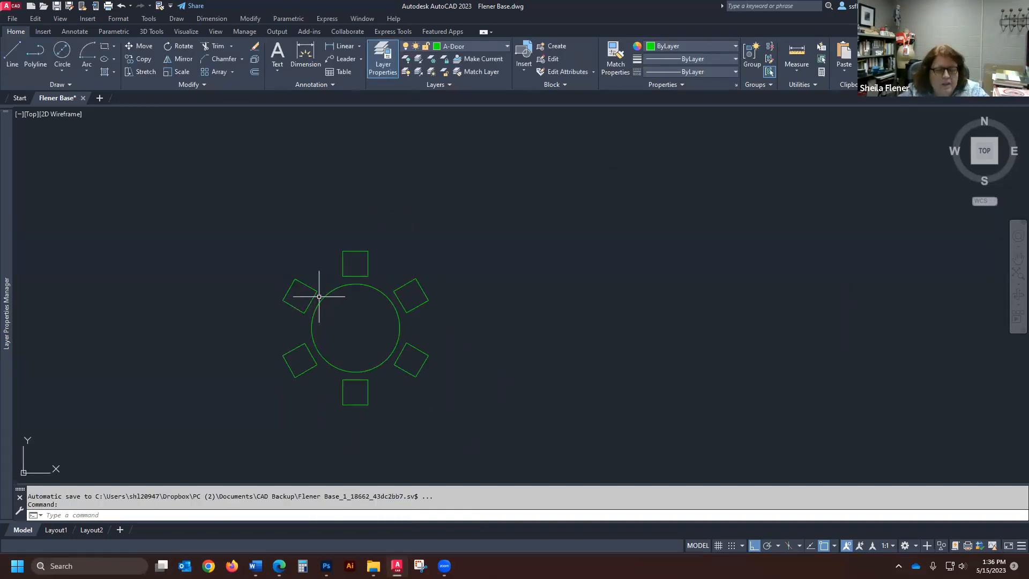
- Copy the circle and its upper square to the empty area right of the six-chair arrangement
left_click(140, 58)
left_click(370, 233)
left_click(344, 316)
key("Return")
left_click(356, 326)
left_click(665, 319)
key("Return")
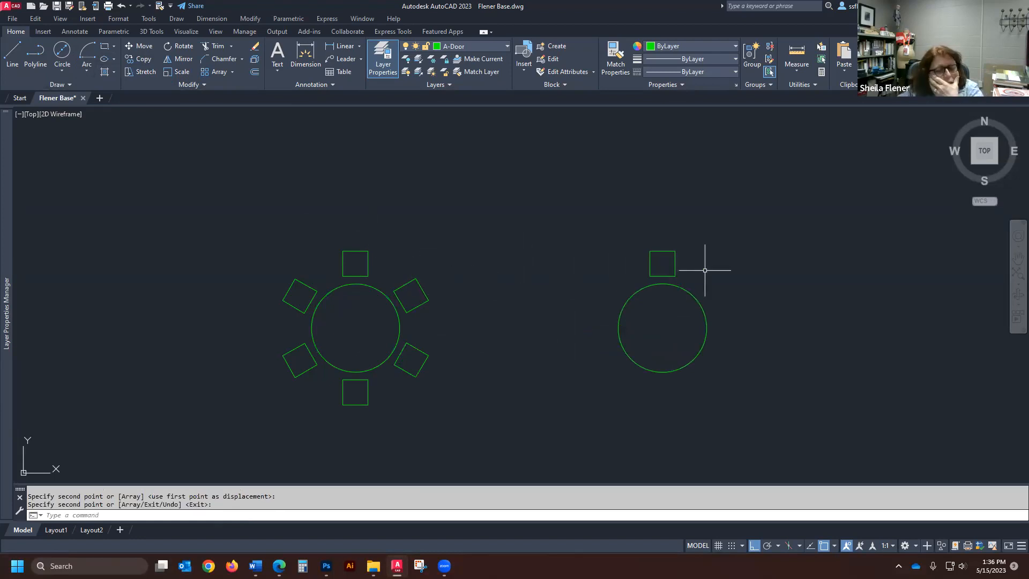
- Start ARRAYCLASSIC for a polar array of the copied square, set 4 items over a 180-degree fill angle, and preview it
type("arra")
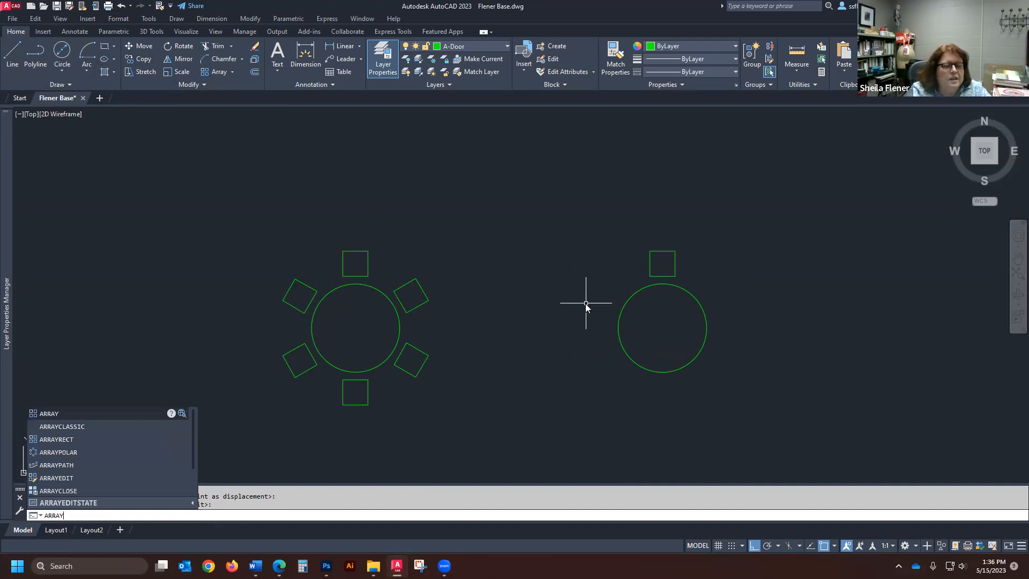
left_click(62, 428)
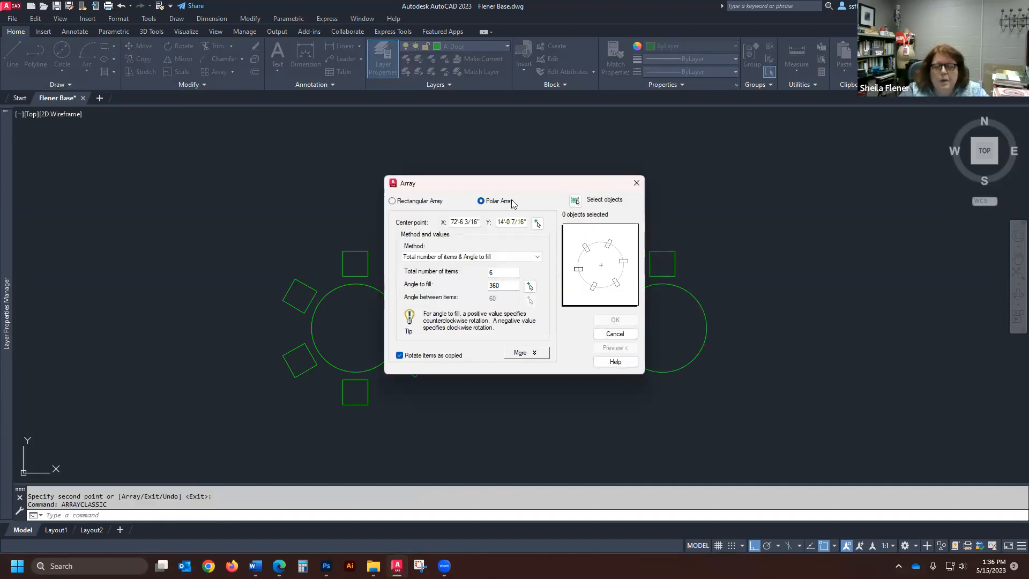
left_click(575, 201)
left_click(663, 251)
key("Return")
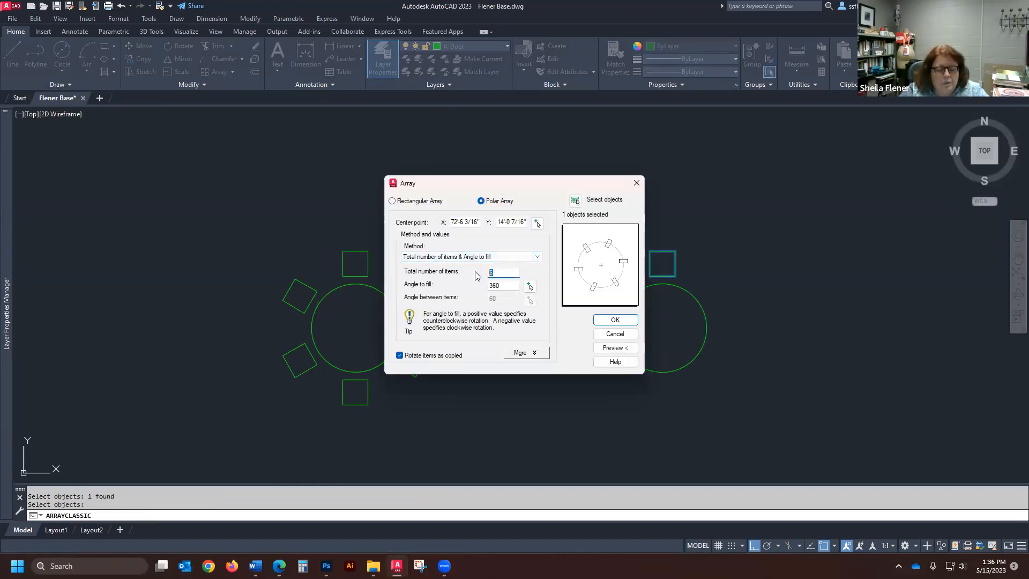
left_click(501, 285)
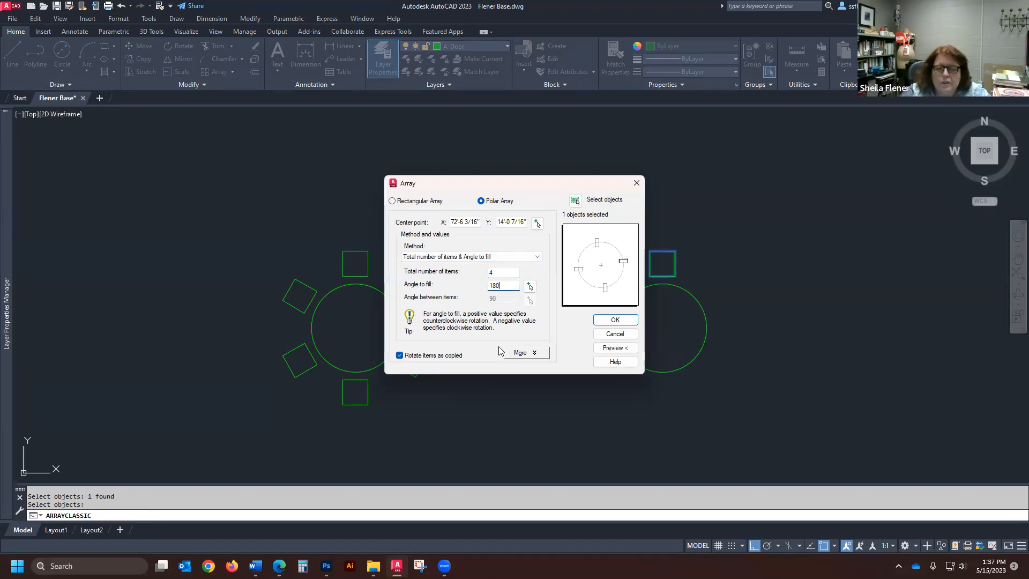
left_click(615, 347)
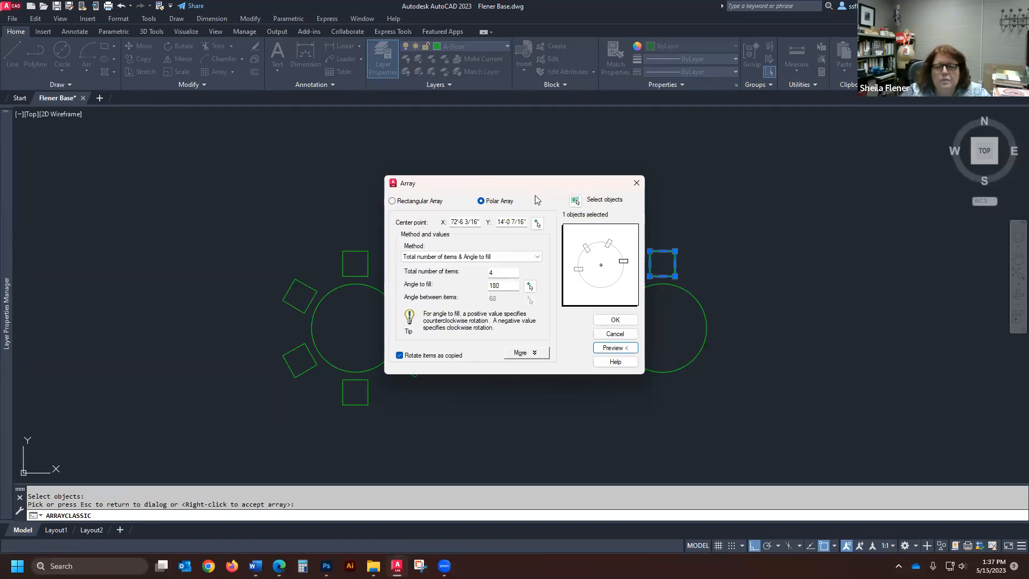
- Set the polar array's center to the copied circle's center, preview the arrangement, and create the array
left_click_drag(525, 179, 360, 153)
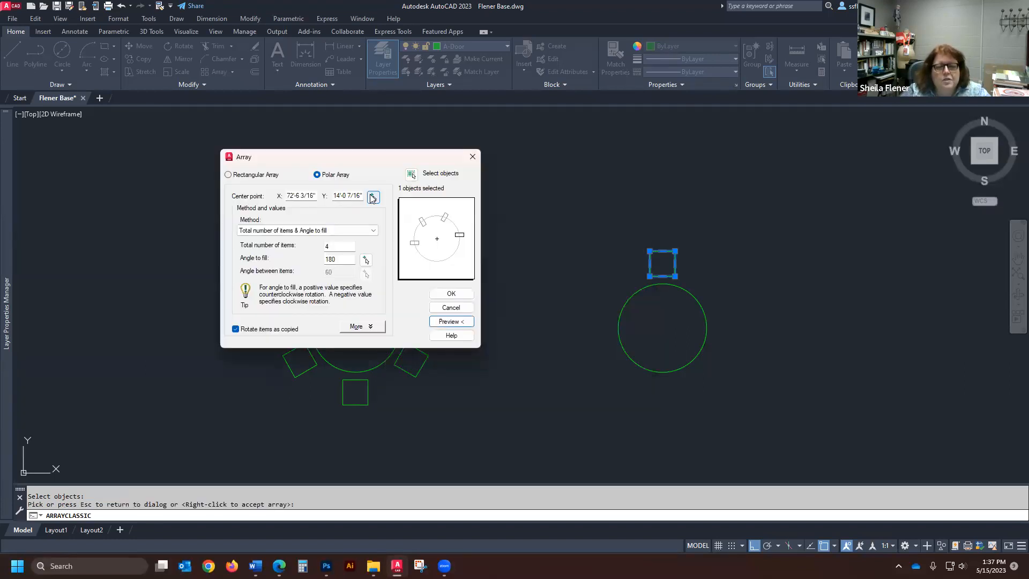
left_click(374, 198)
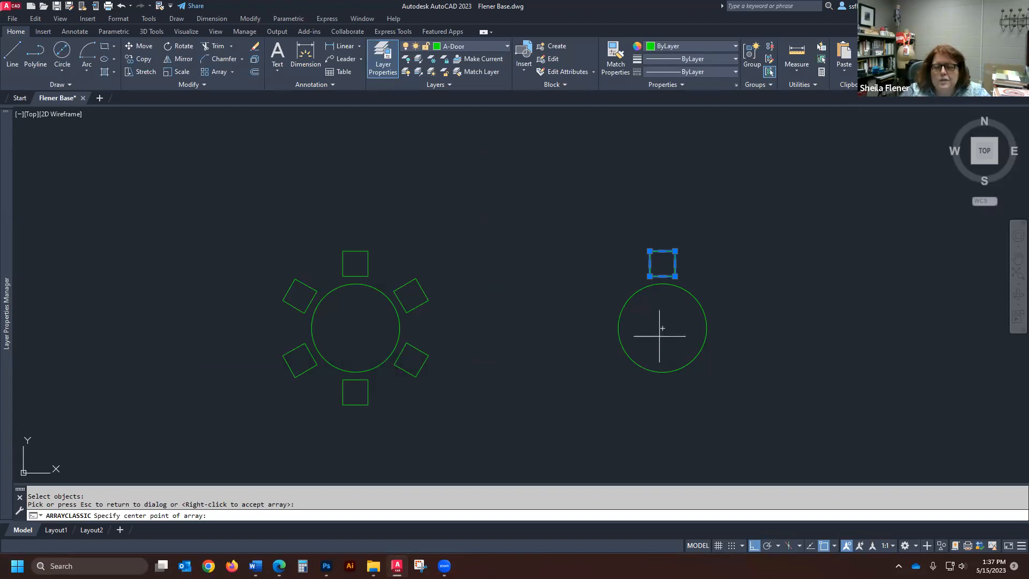
left_click(663, 327)
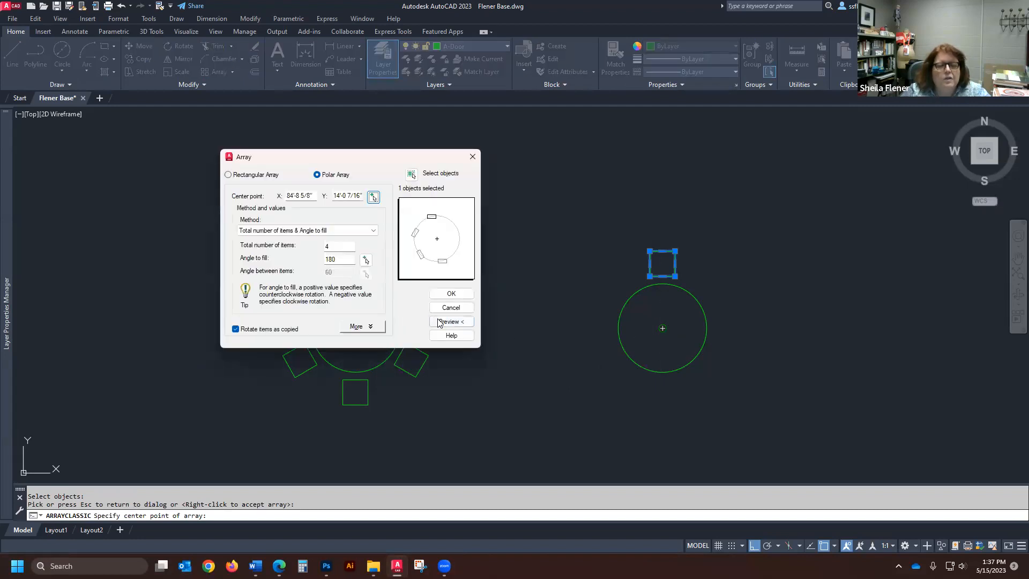
left_click(439, 322)
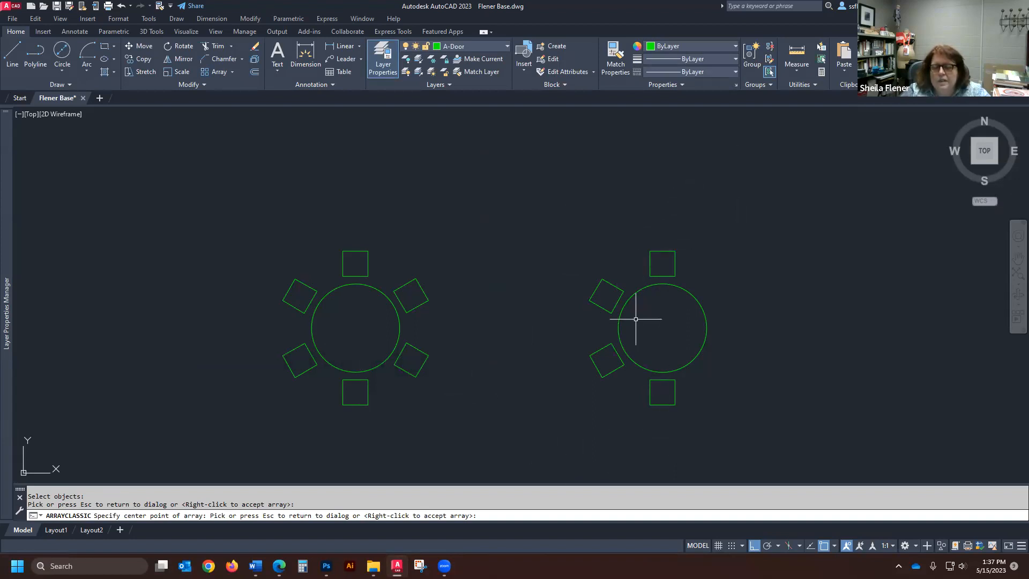
key("Escape")
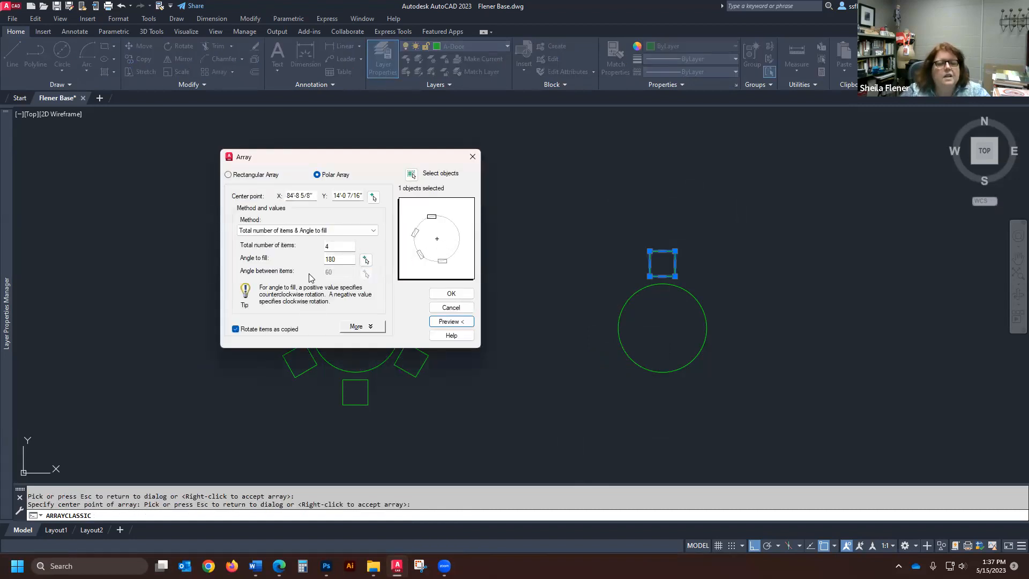
left_click(451, 294)
- Copy the square above the second circle to the open space to its right
scroll(429, 298, "down", 4)
scroll(725, 316, "up", 2)
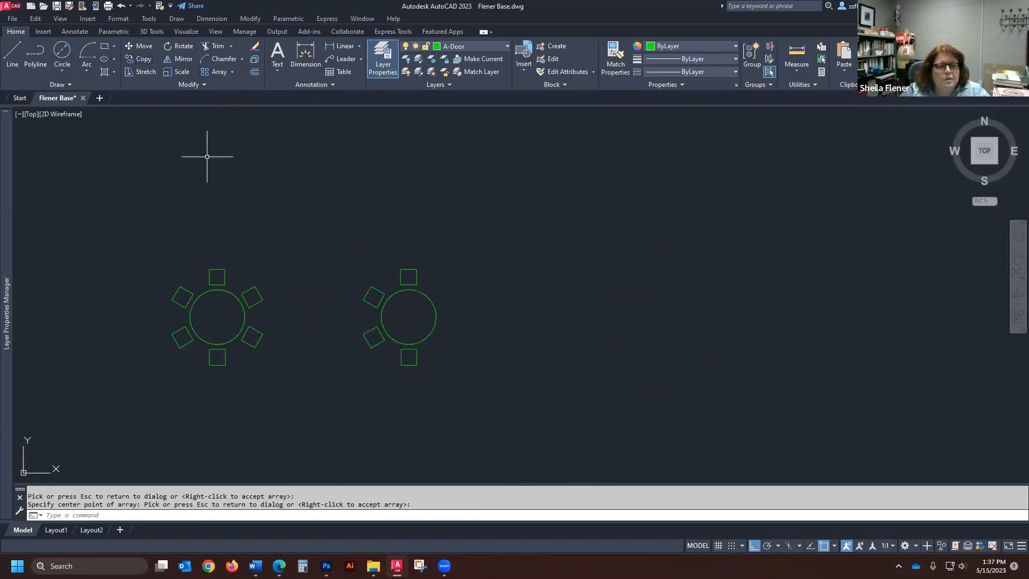
left_click(140, 59)
left_click(414, 270)
key("Return")
left_click(450, 284)
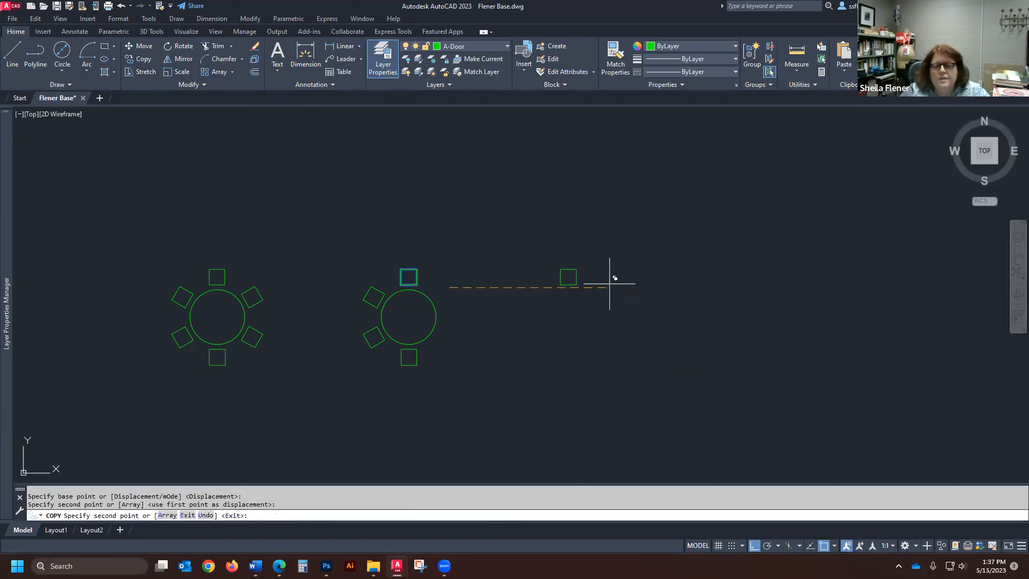
key("Return")
scroll(610, 235, "up", 2)
scroll(356, 201, "down", 2)
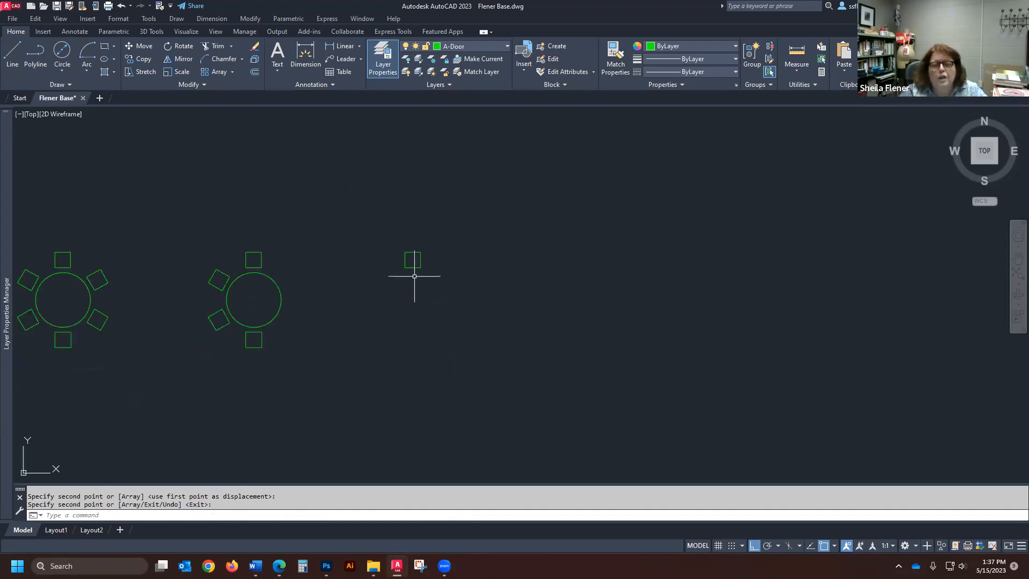
- Start ARRAYCLASSIC, choose Rectangular Array, and select the standalone square as the object to array
scroll(445, 266, "up", 2)
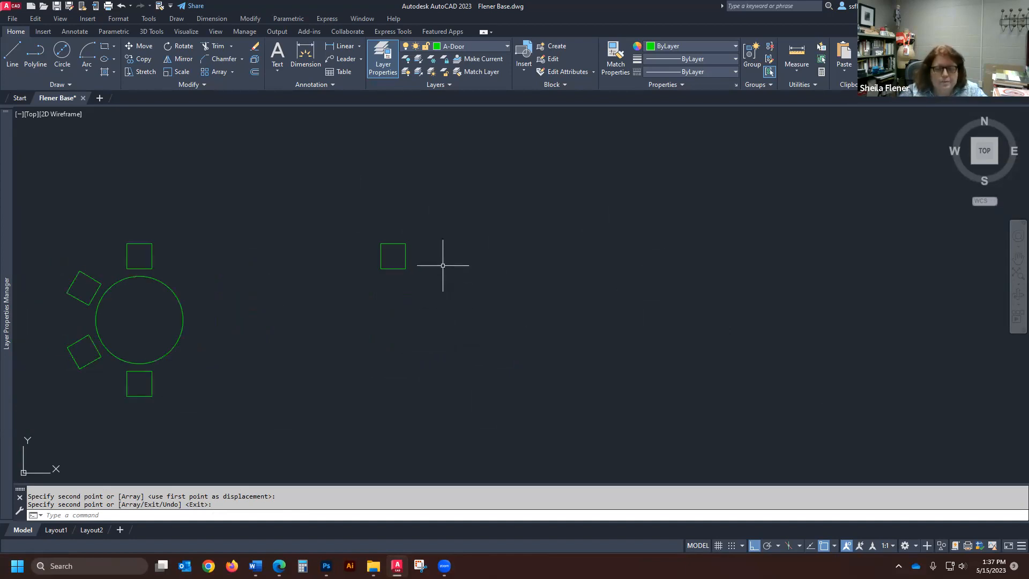
scroll(434, 267, "down", 2)
scroll(398, 260, "up", 2)
scroll(402, 260, "down", 2)
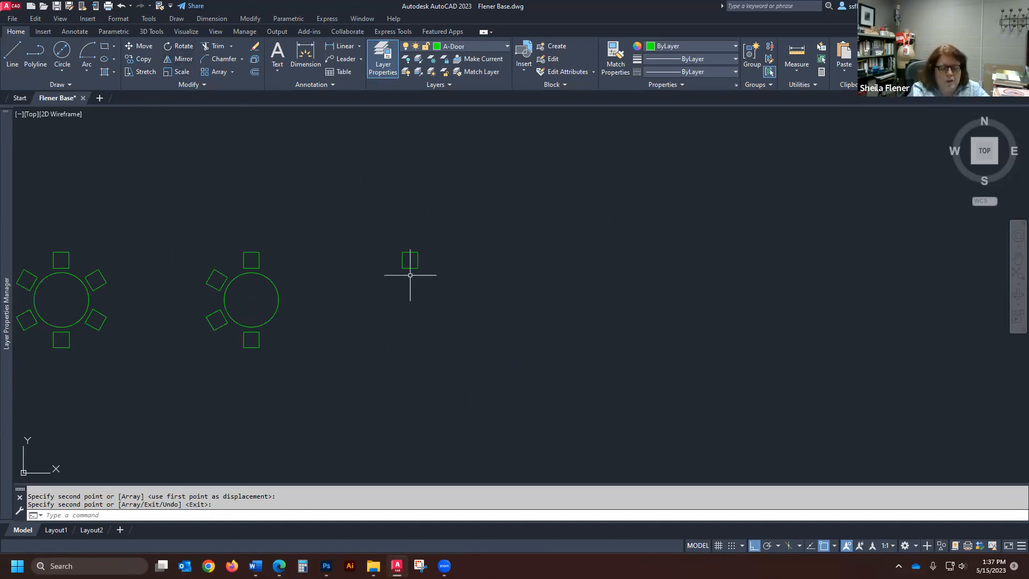
type("m")
key("BackSpace")
key("BackSpace")
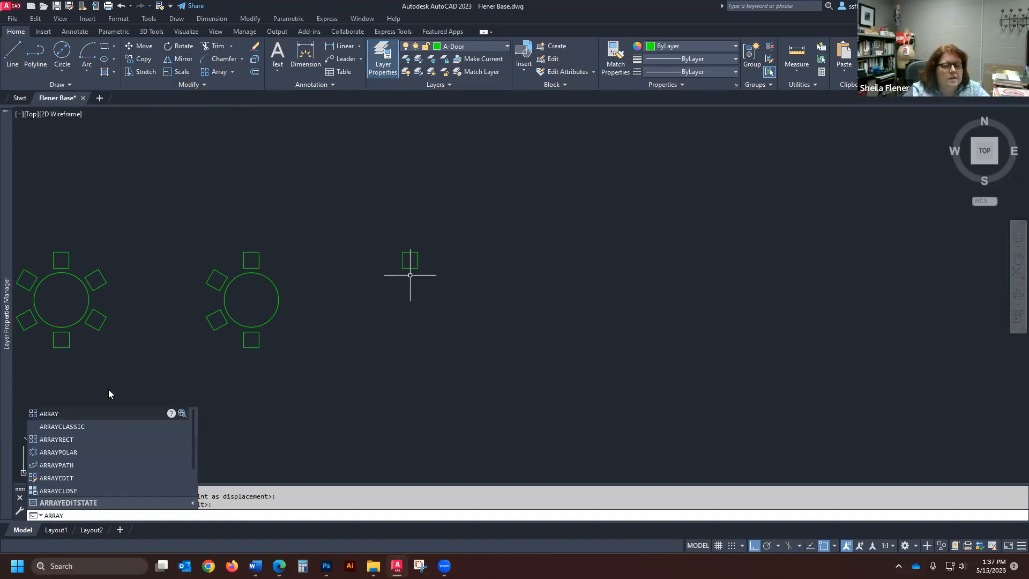
left_click(72, 427)
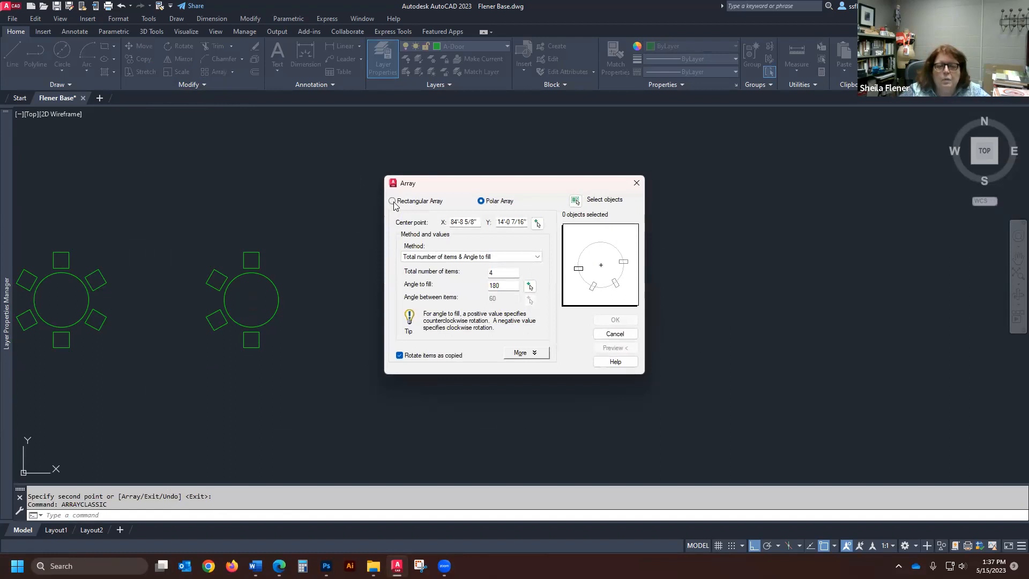
left_click(393, 202)
left_click_drag(482, 183, 730, 146)
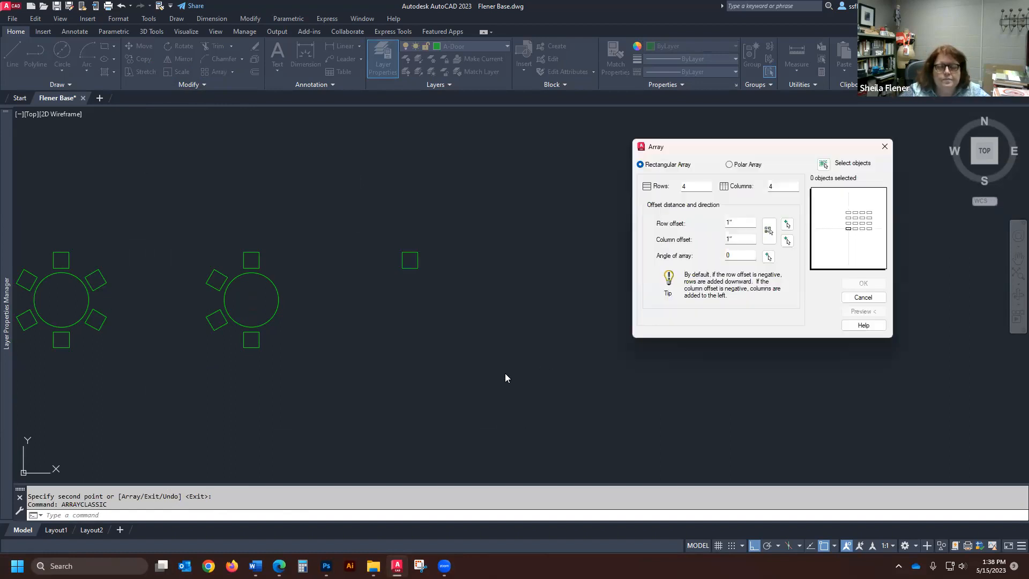
left_click(823, 165)
left_click(432, 236)
left_click(364, 292)
key("Return")
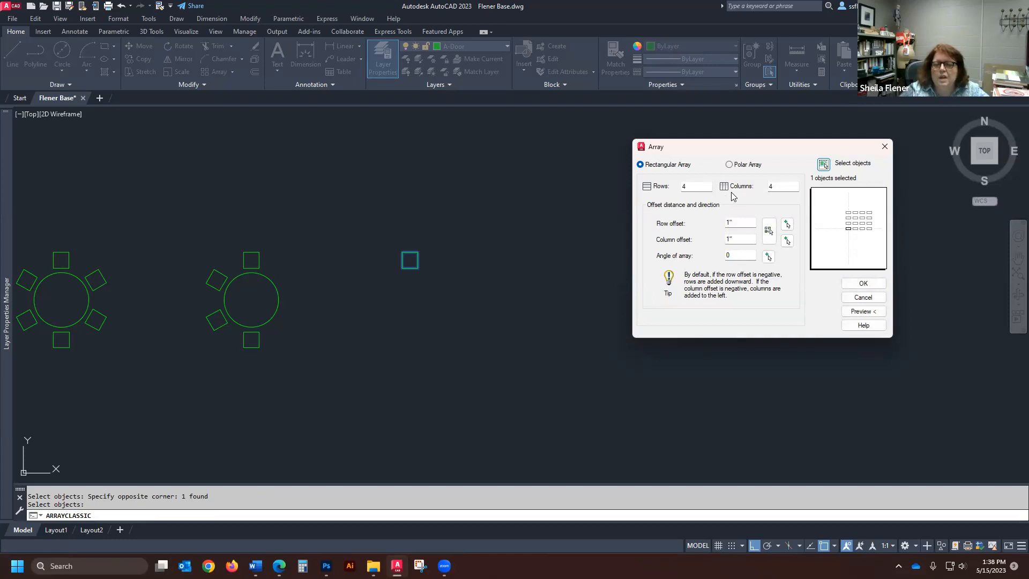
- Set 5 rows with 24" row and column offsets, keep 4 columns, preview the grid, and create the rectangular array
double_click(703, 186)
type("5")
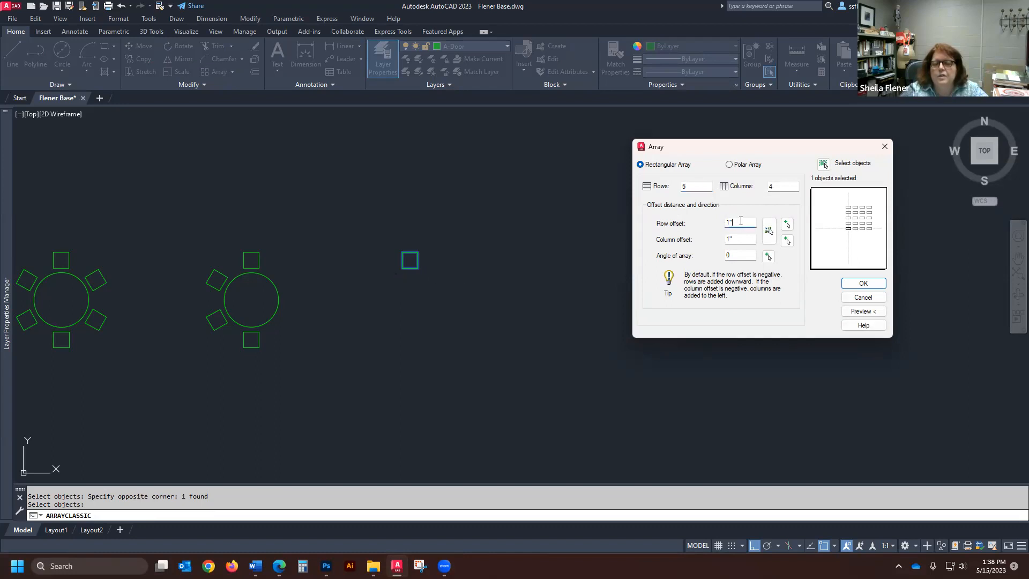
left_click_drag(729, 221, 718, 225)
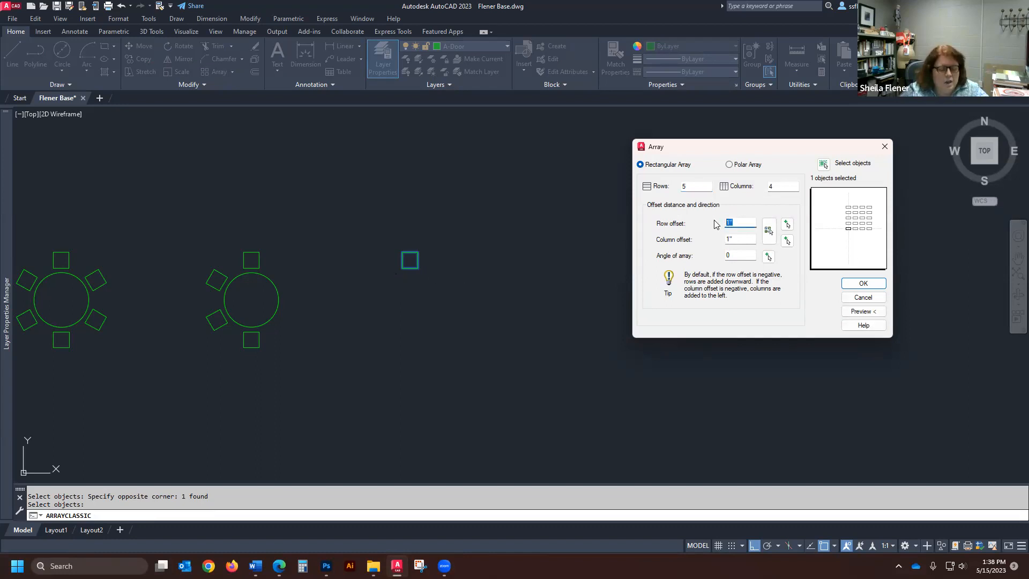
type("24")
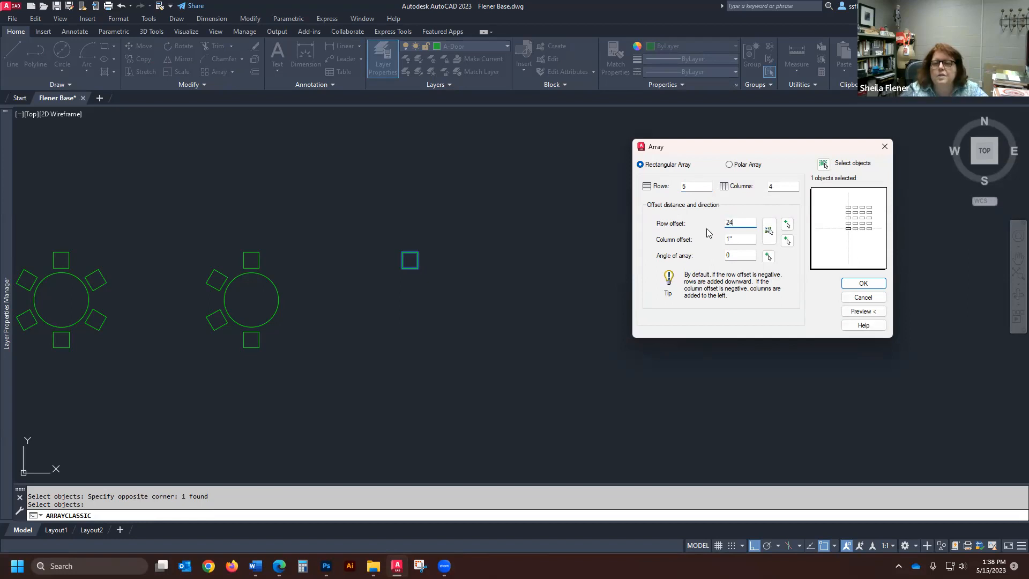
type("24")
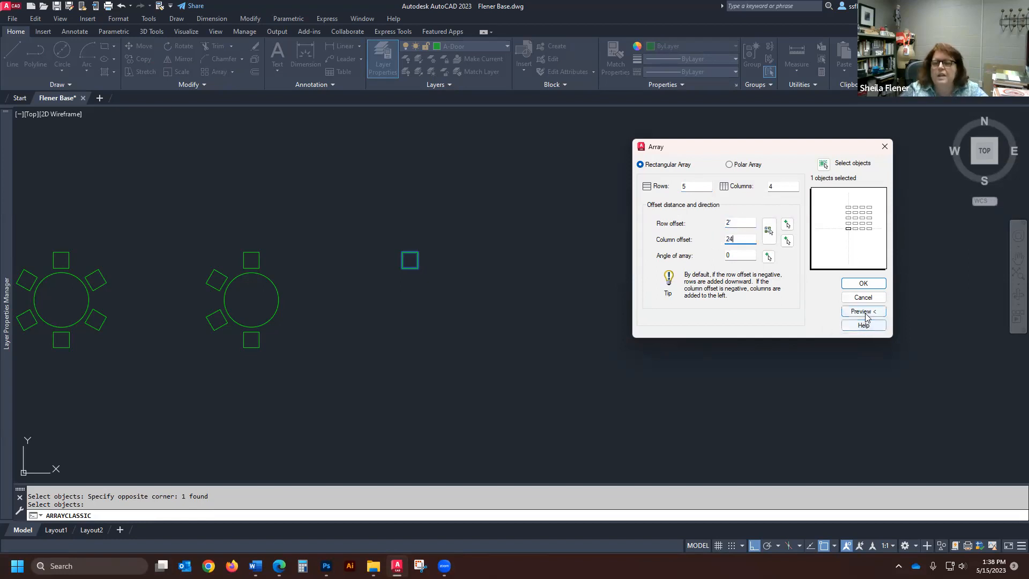
left_click(867, 313)
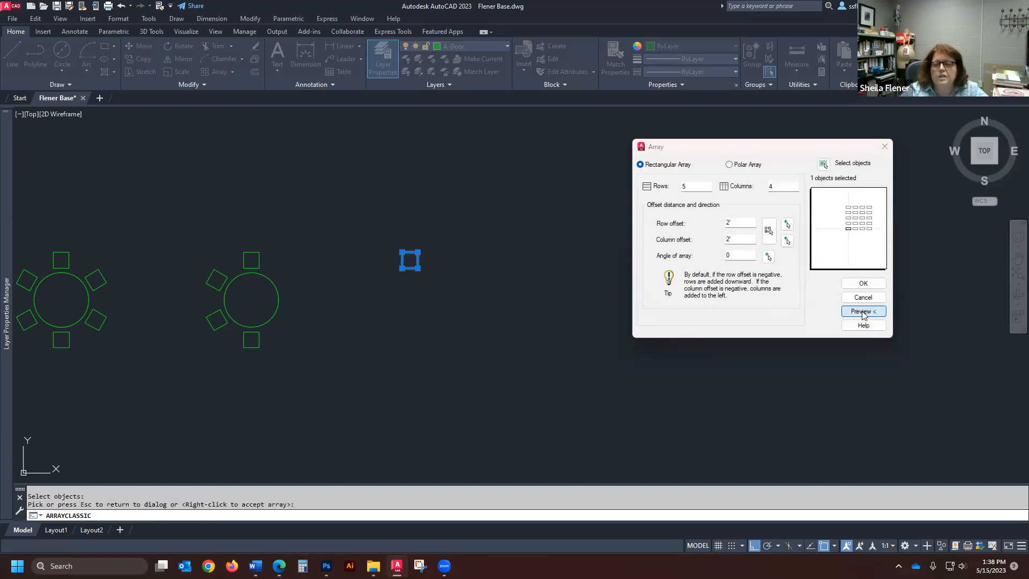
left_click(867, 312)
left_click(864, 284)
- Measure the horizontal gap between the first two squares in the grid's bottom row
scroll(440, 245, "up", 4)
scroll(395, 280, "down", 3)
scroll(402, 275, "up", 2)
scroll(408, 273, "down", 4)
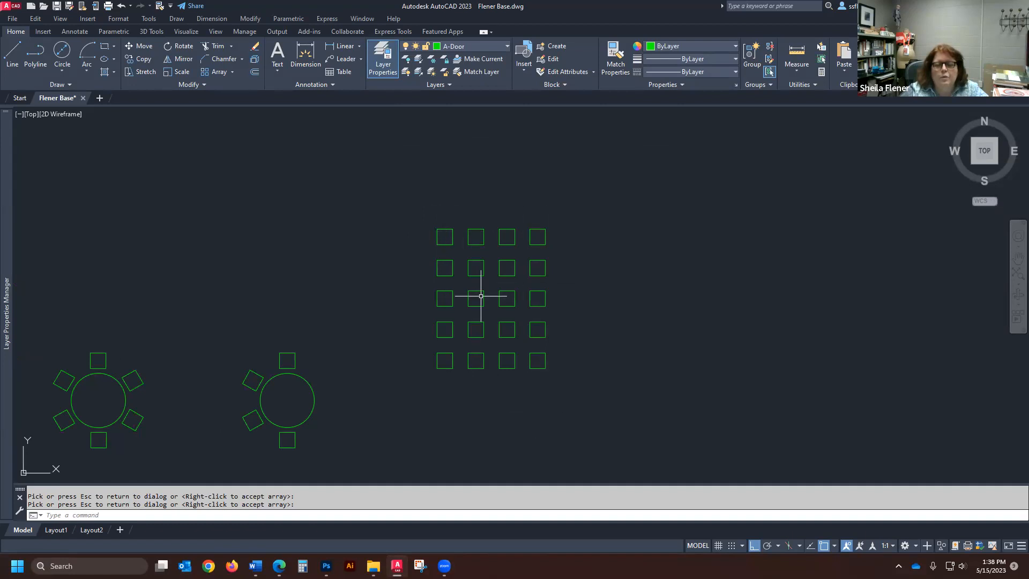
type("d")
scroll(472, 351, "up", 4)
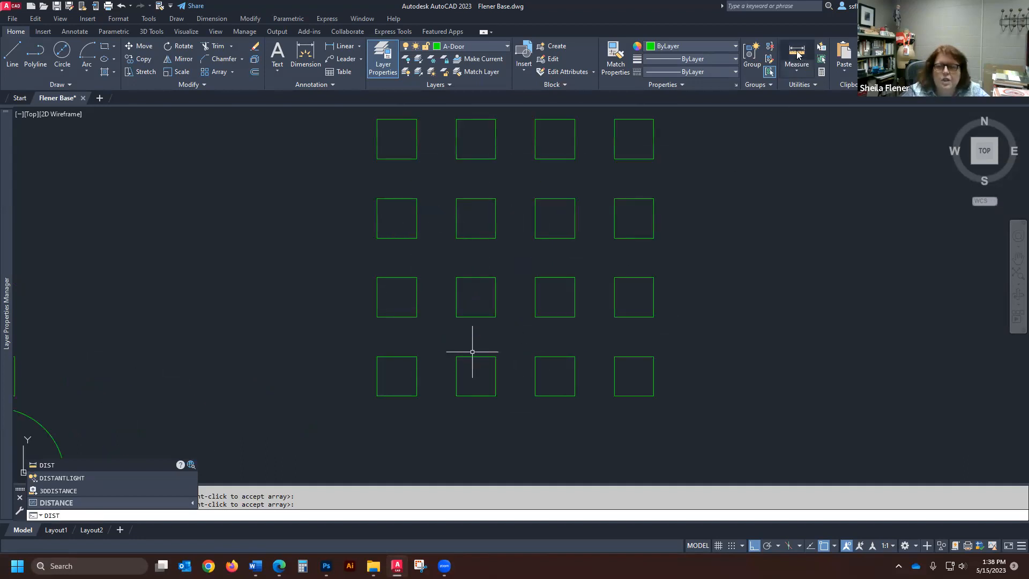
left_click(794, 75)
left_click(417, 376)
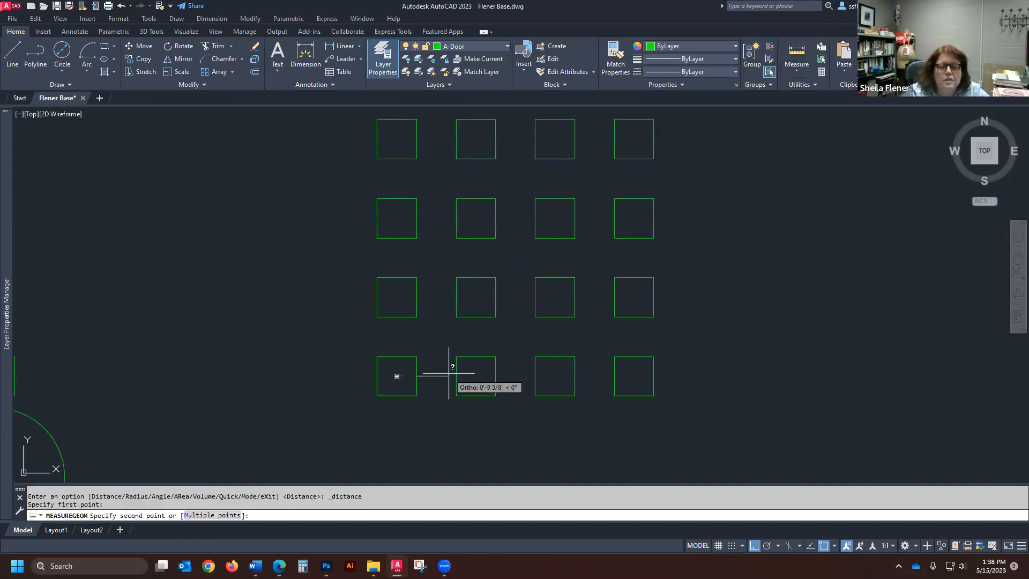
left_click(466, 370)
- Measure the width of the bottom-left square, and the distance from its left edge to the next square's left edge
key("Return")
left_click(378, 376)
left_click(415, 376)
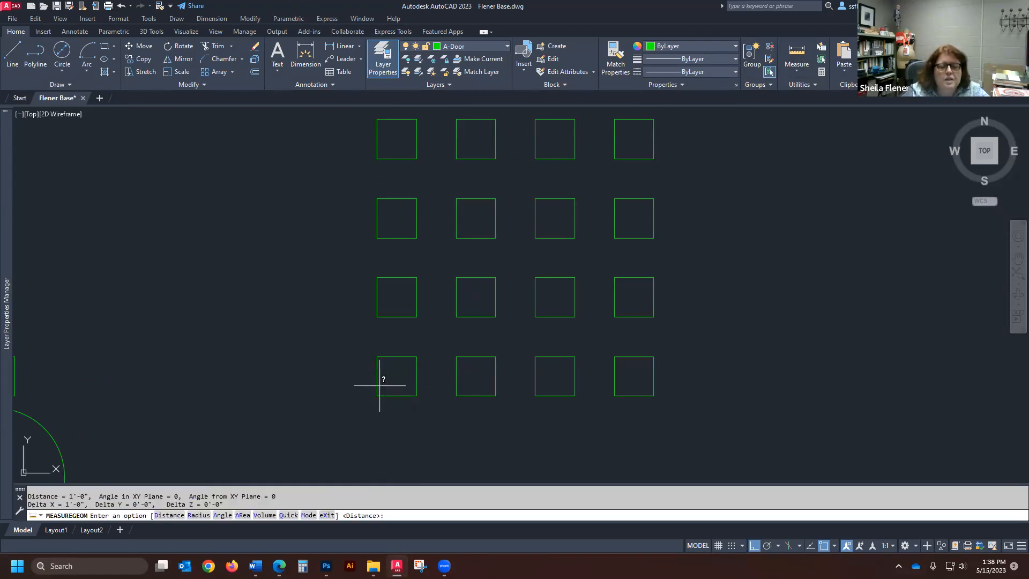
key("Return")
left_click(377, 376)
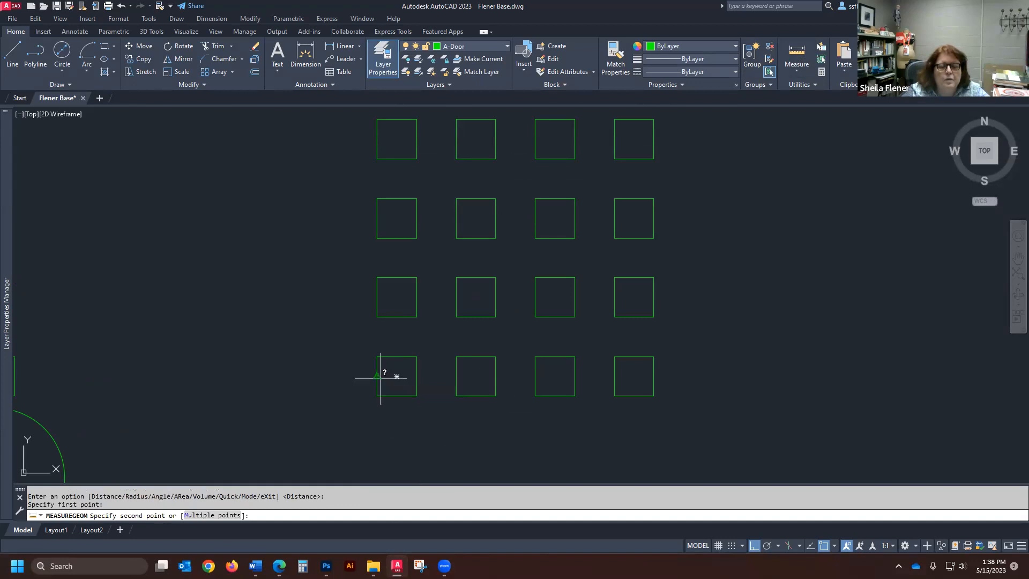
left_click(456, 376)
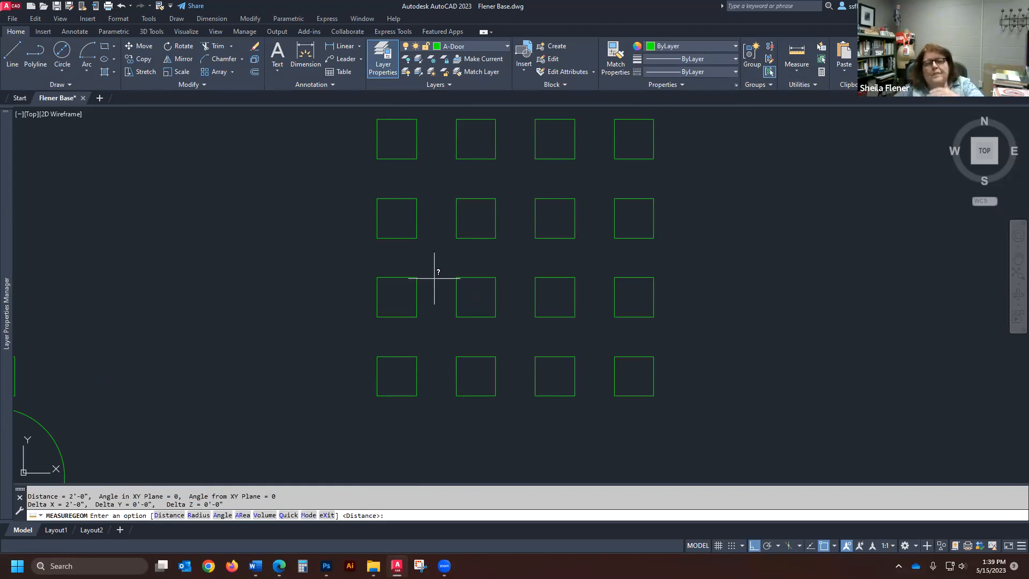
scroll(402, 356, "up", 2)
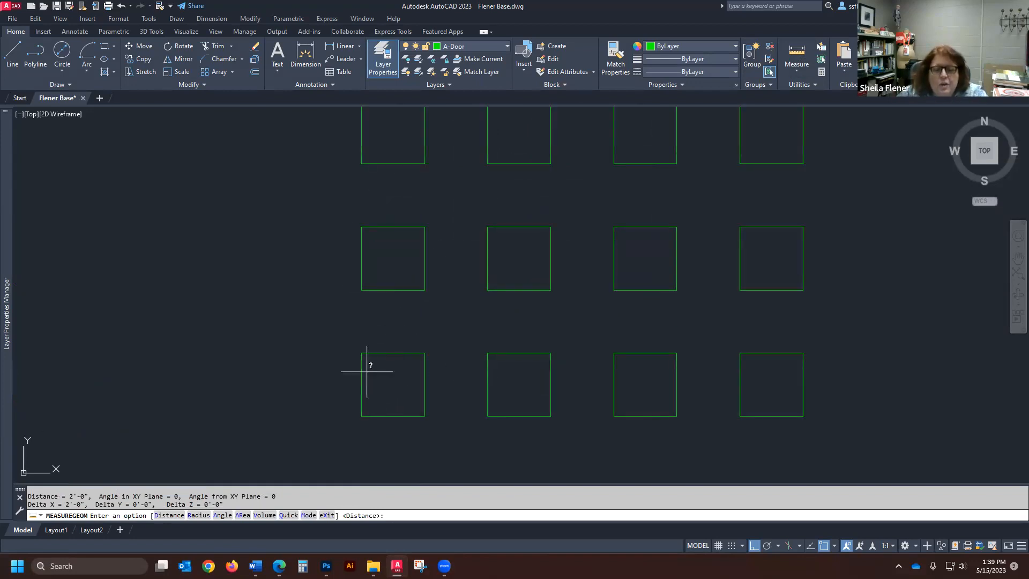
scroll(409, 368, "down", 4)
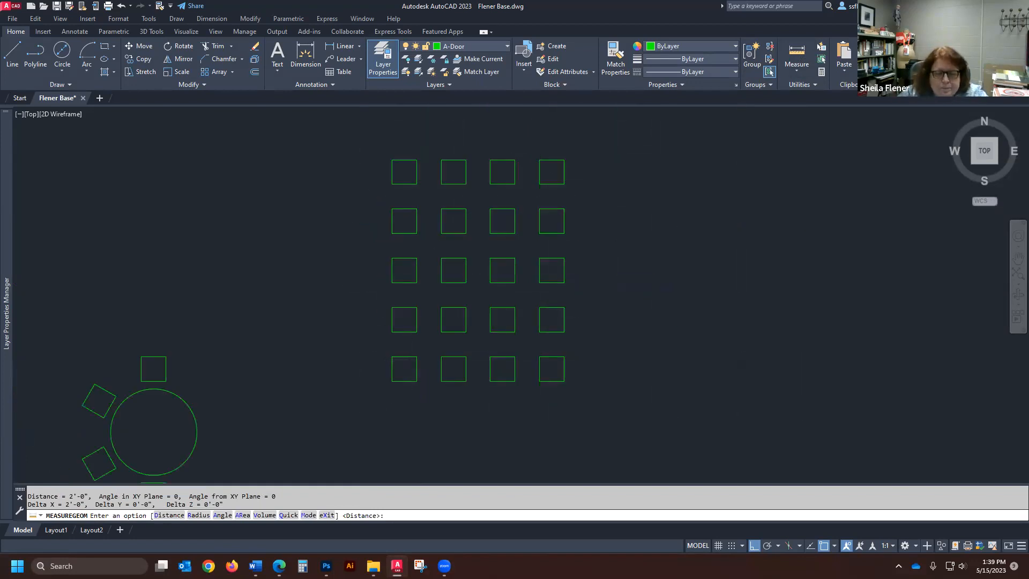
scroll(405, 365, "down", 5)
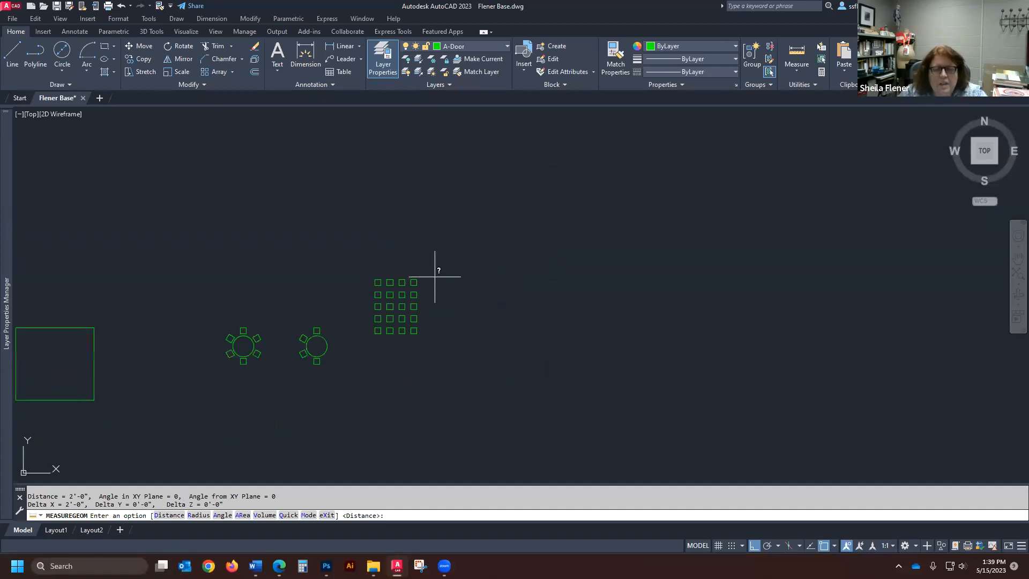
scroll(364, 296, "up", 3)
scroll(305, 292, "down", 4)
scroll(660, 306, "down", 2)
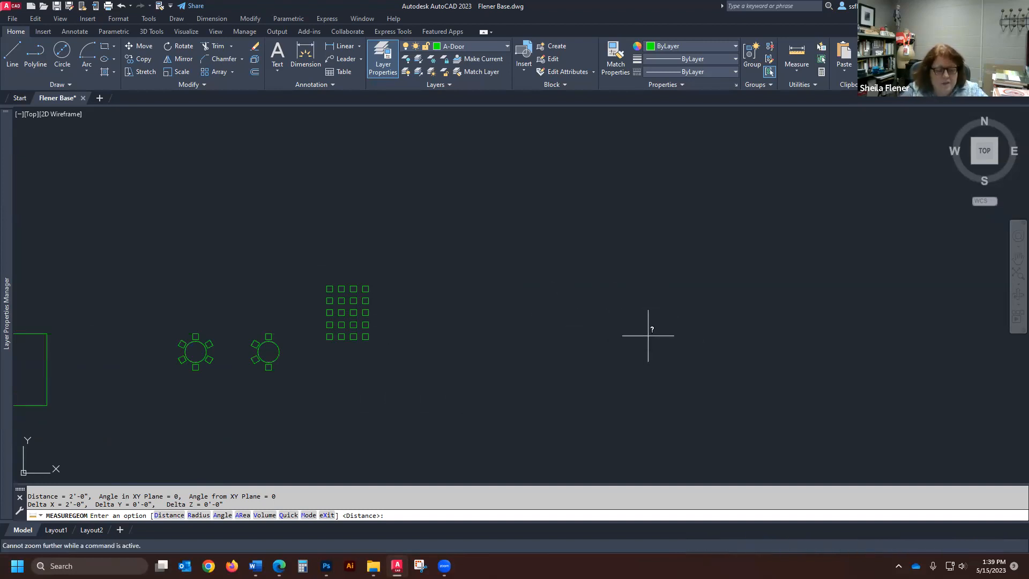
- End the distance measurement and zoom to show the whole drawing
key("Return")
key("Return")
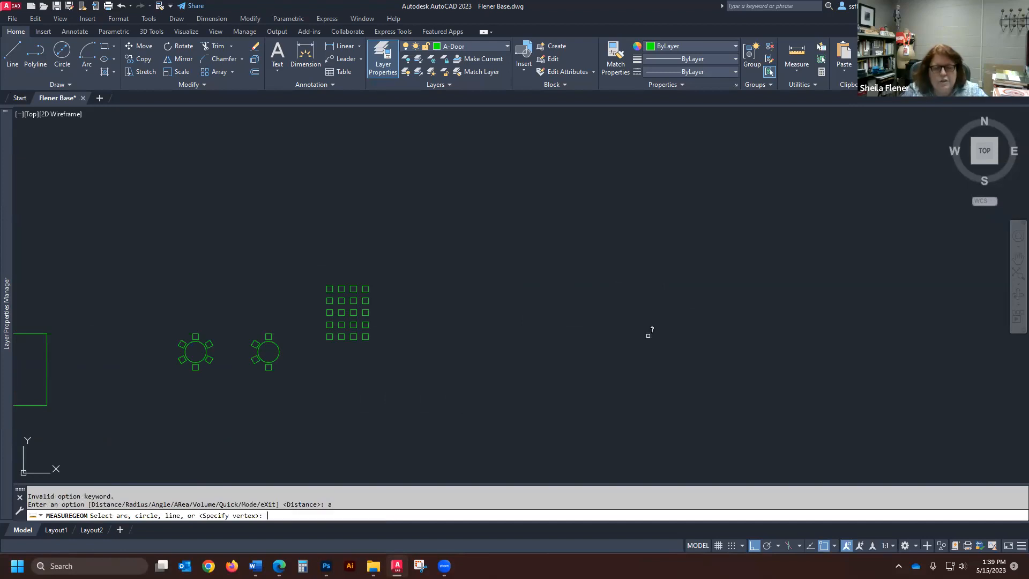
key("Escape")
type("z")
key("Return")
type("a")
key("Return")
- Copy the horizontal line of the green corner shape straight up into the empty area above it
scroll(556, 298, "down", 3)
scroll(390, 339, "up", 1)
scroll(421, 327, "up", 5)
scroll(408, 282, "down", 5)
scroll(283, 307, "up", 3)
scroll(588, 281, "up", 4)
scroll(546, 311, "down", 6)
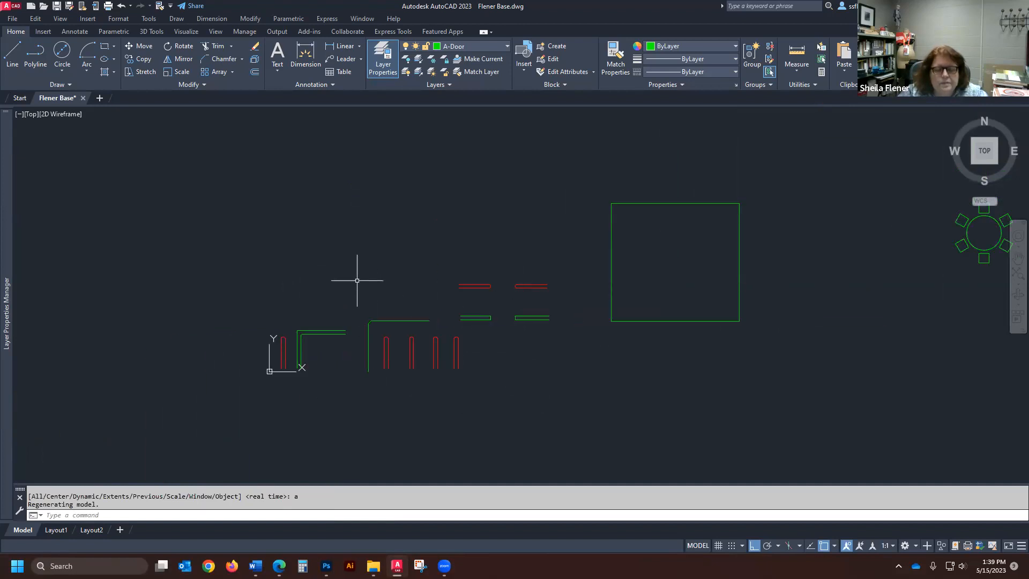
scroll(341, 272, "up", 2)
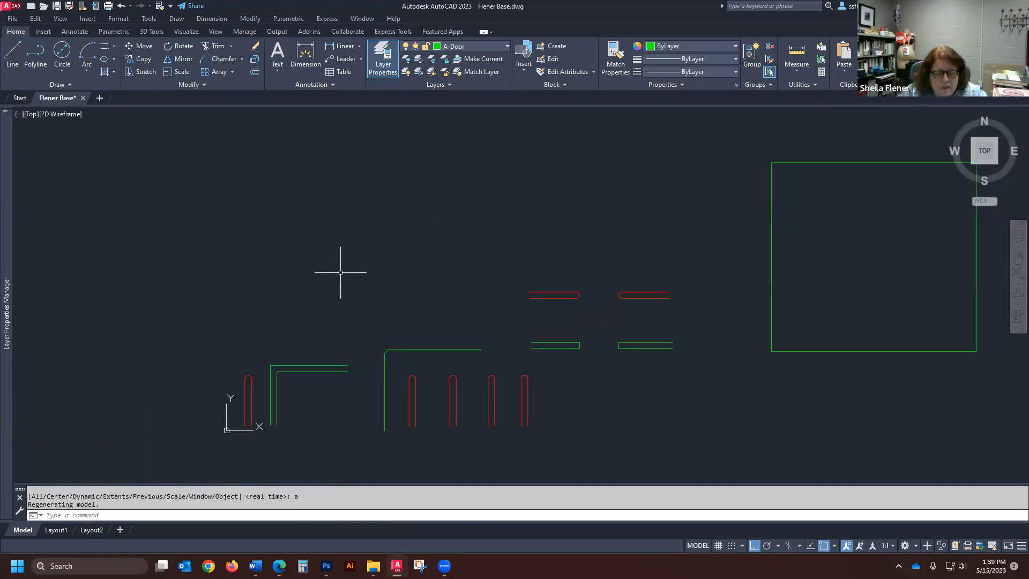
type("c")
key("Return")
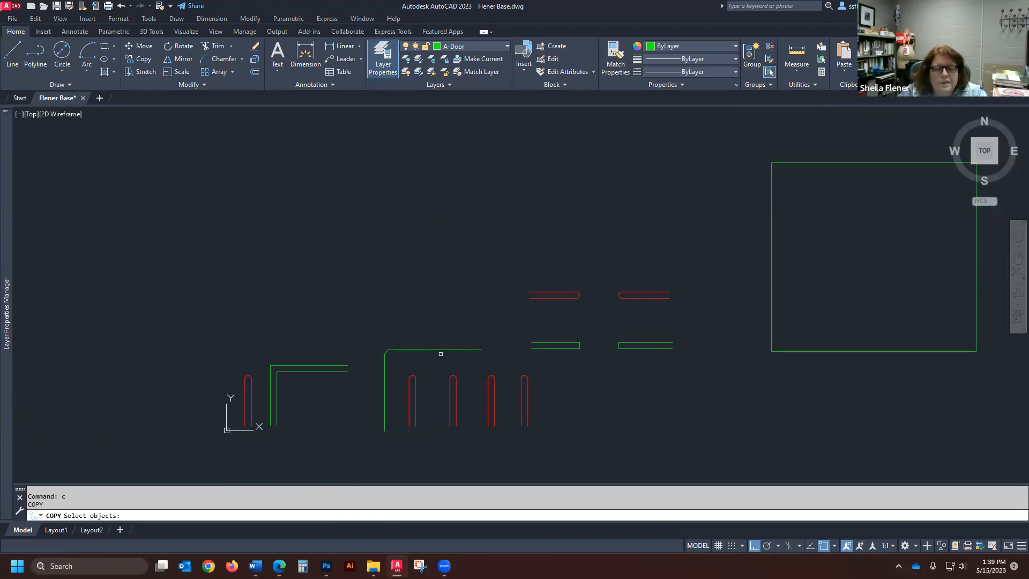
left_click(443, 351)
key("Return")
left_click(445, 350)
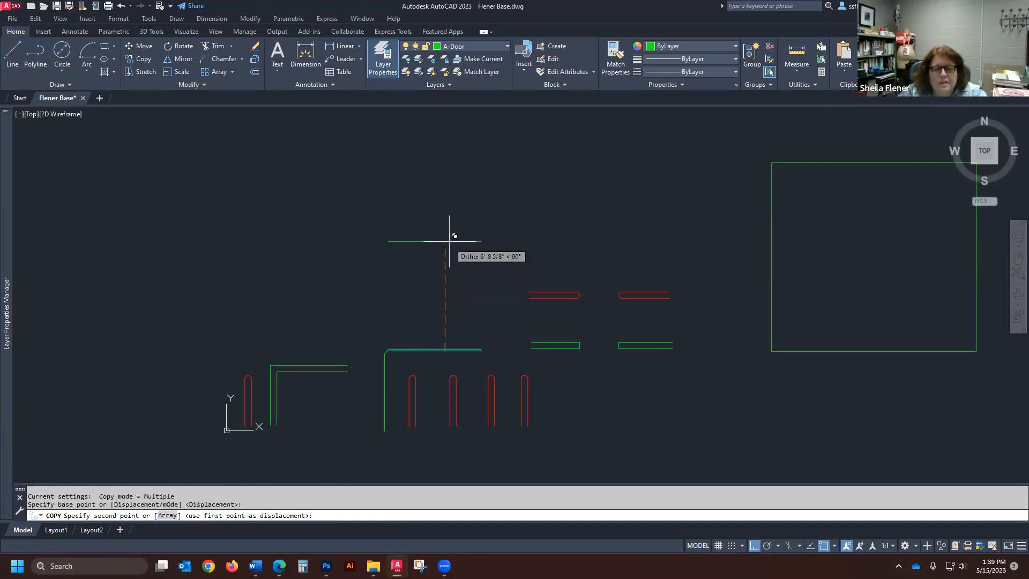
left_click(453, 213)
key("Return")
key("Return")
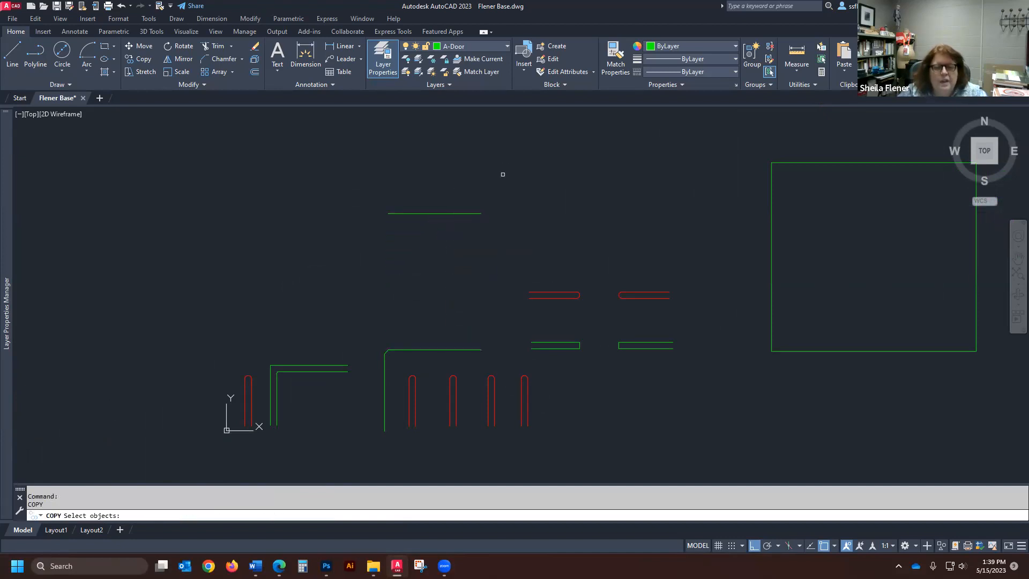
- Copy the new horizontal line sideways to its right, leaving a gap between the two collinear lines
left_click(446, 214)
key("Return")
left_click(413, 247)
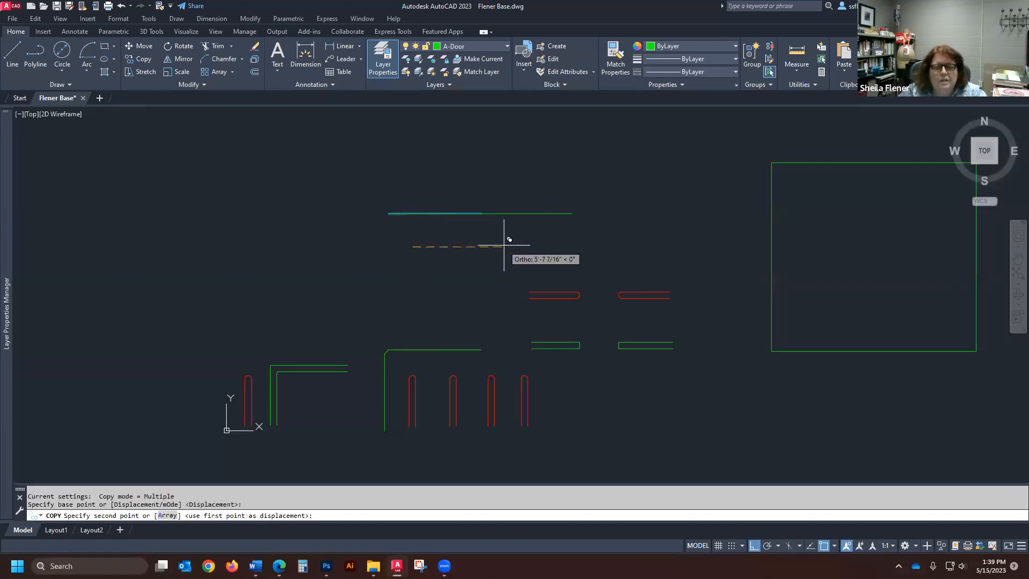
left_click(536, 243)
key("Return")
scroll(445, 156, "up", 2)
scroll(507, 248, "down", 4)
scroll(506, 247, "up", 2)
scroll(528, 258, "down", 2)
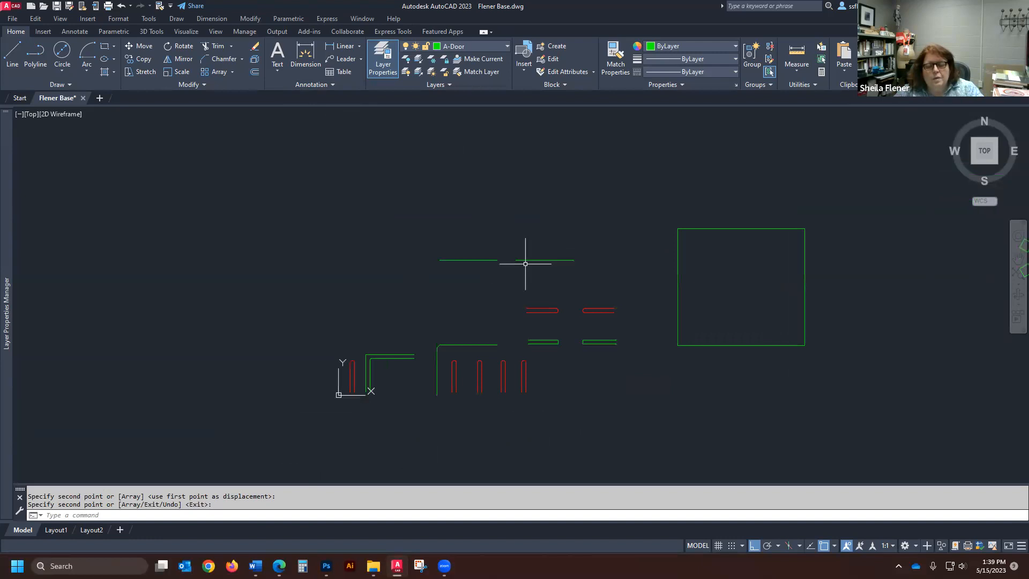
type("e")
key("Return")
key("Return")
- Grip-stretch the right-hand line's left endpoint to the left-hand line's right endpoint to close the gap
scroll(506, 274, "up", 2)
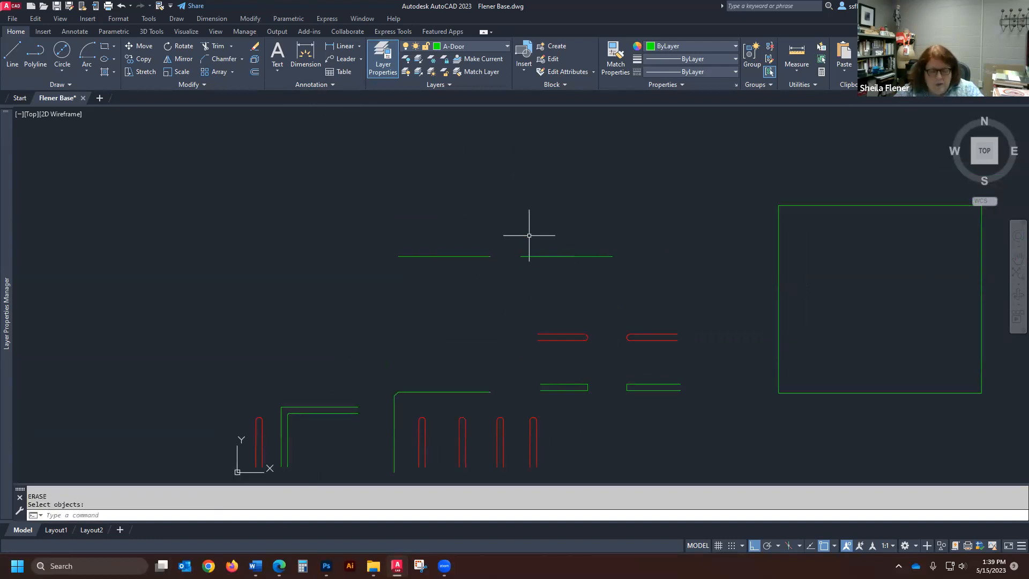
scroll(523, 253, "up", 4)
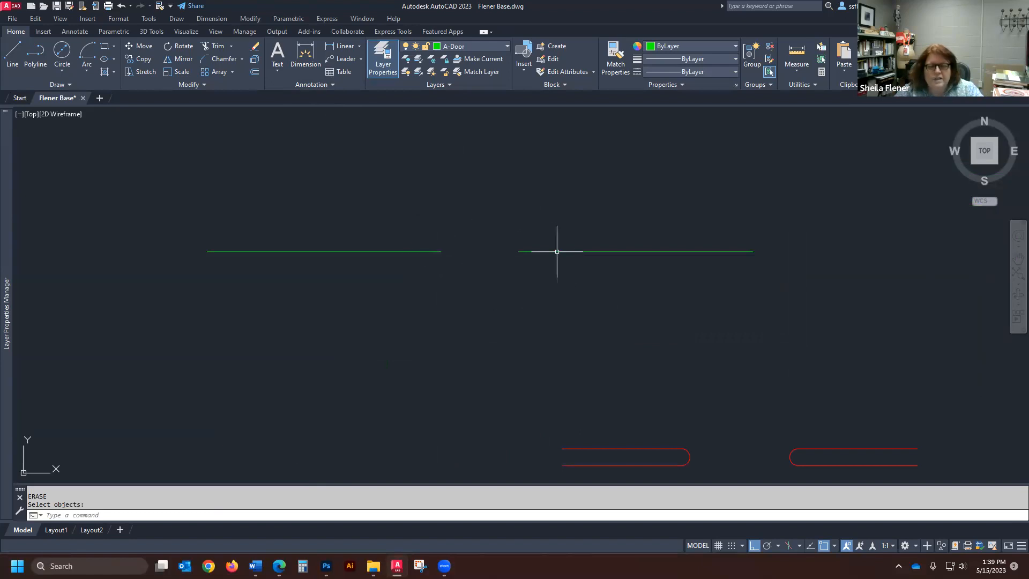
scroll(477, 246, "up", 2)
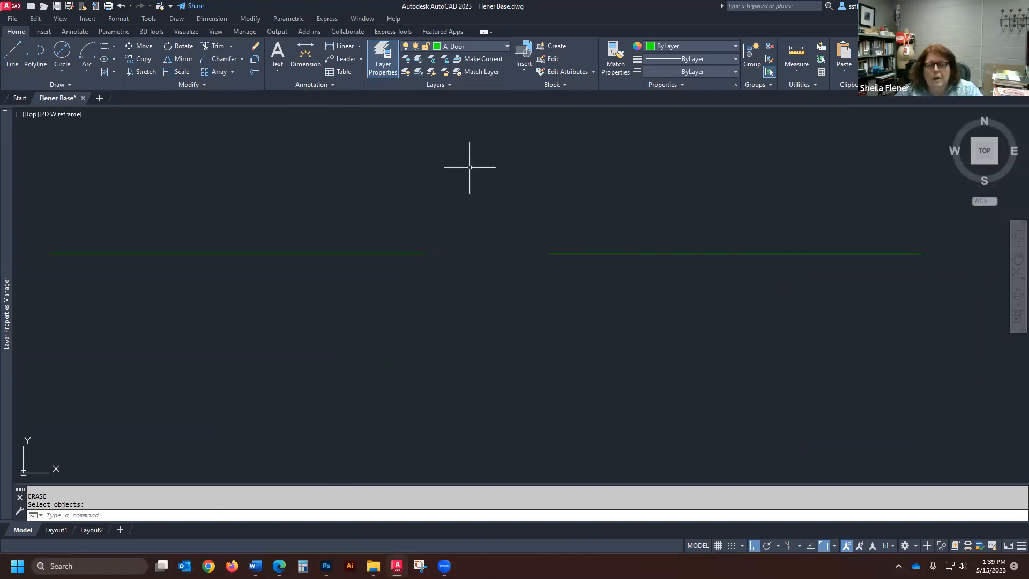
scroll(384, 272, "down", 2)
left_click(518, 259)
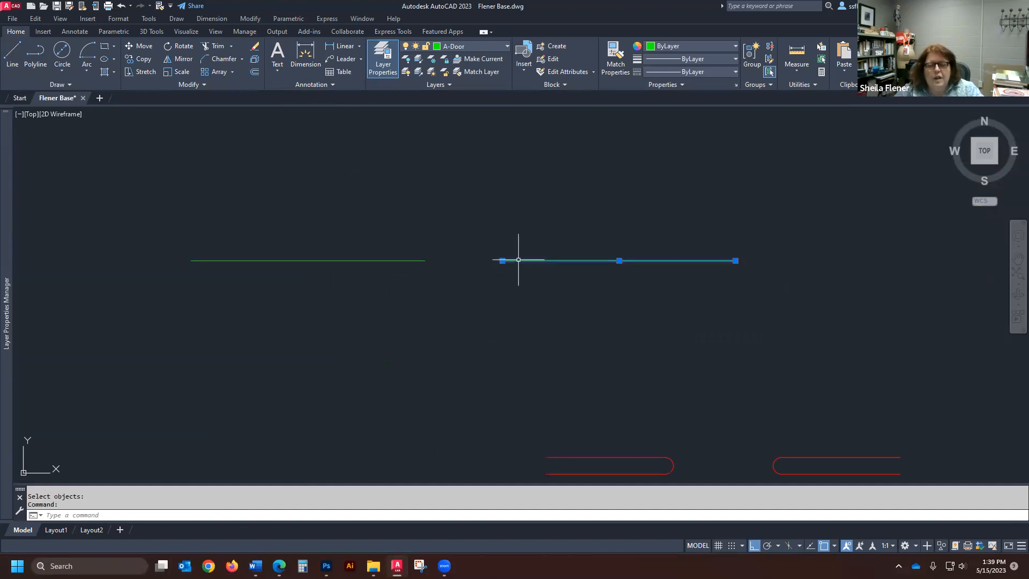
left_click(502, 261)
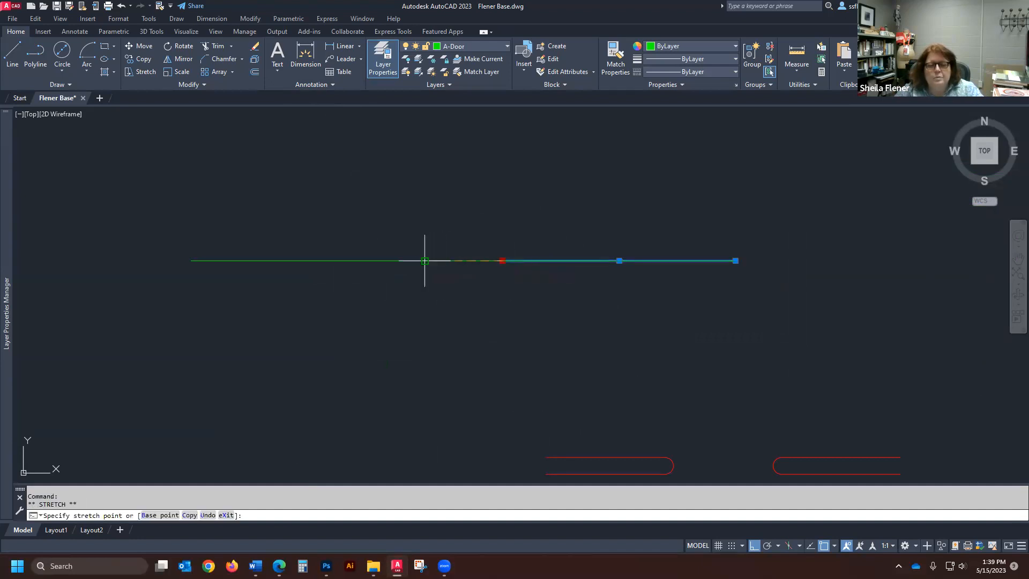
left_click(424, 260)
key("Escape")
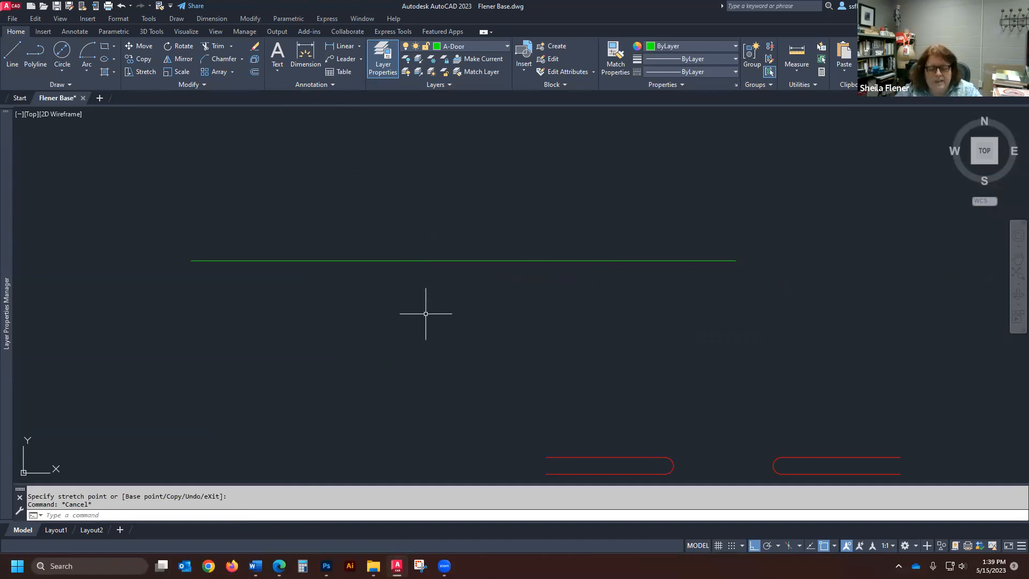
- Use Line to check the left-hand line's midpoint snap, cancel the command, and undo the grip stretch
type("l")
key("Return")
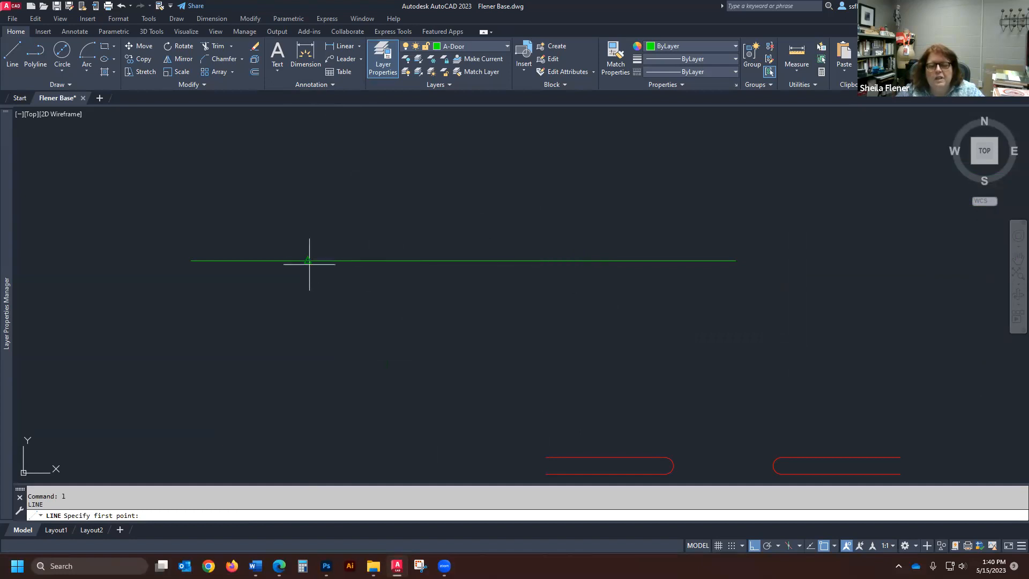
key("Escape")
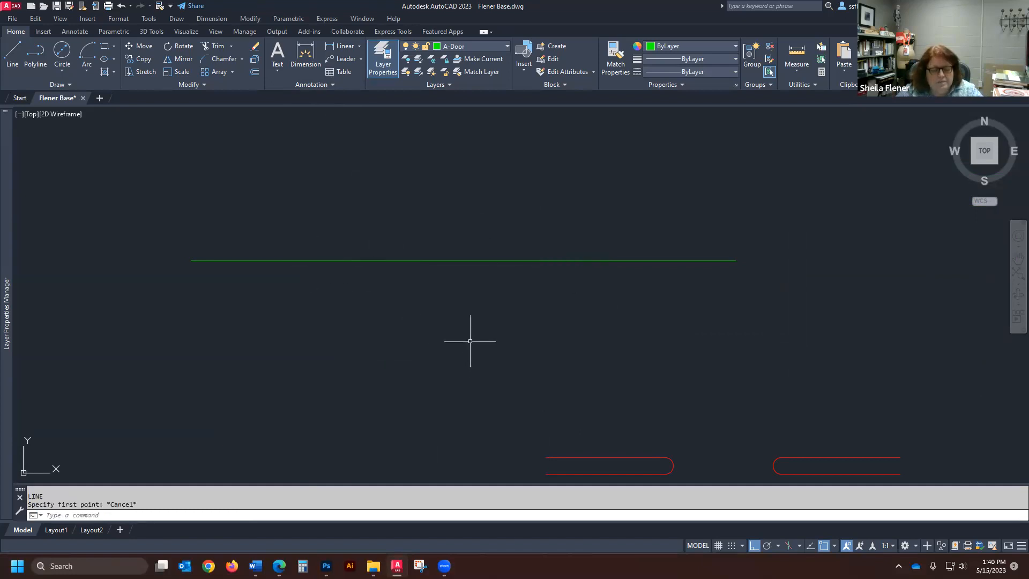
left_click(121, 6)
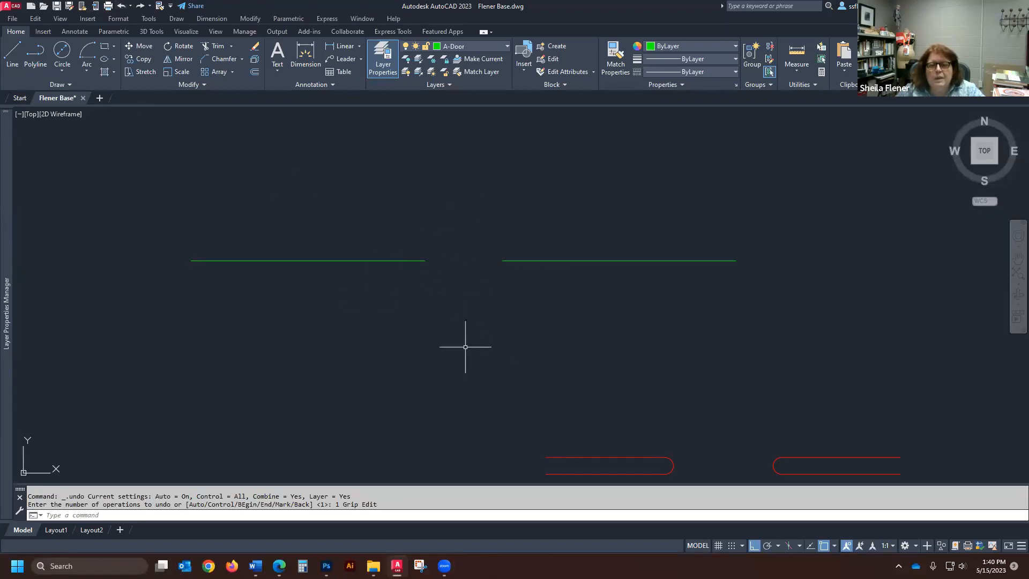
- Join the two separate collinear lines into a single horizontal line
type("j")
key("Return")
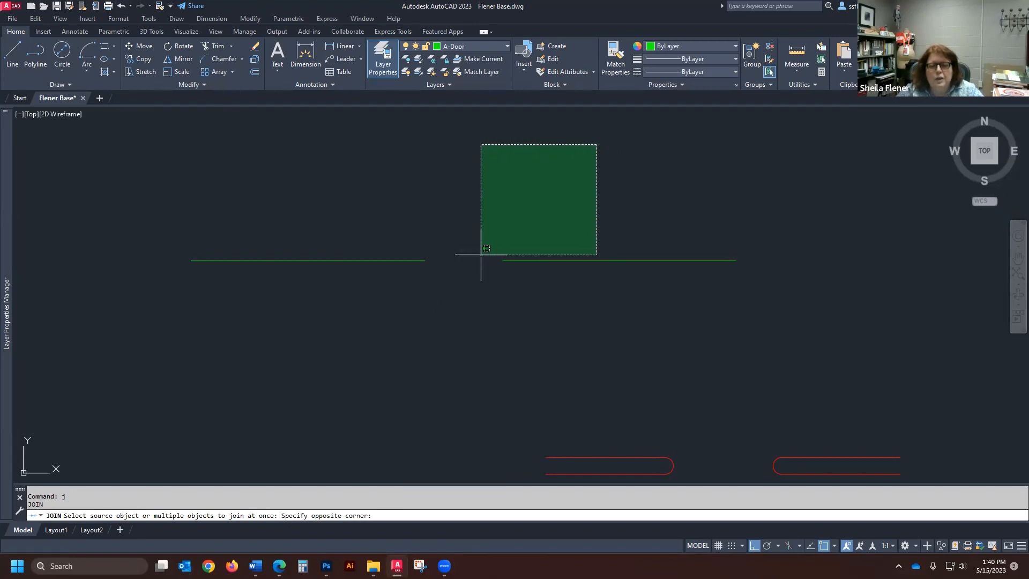
left_click(467, 289)
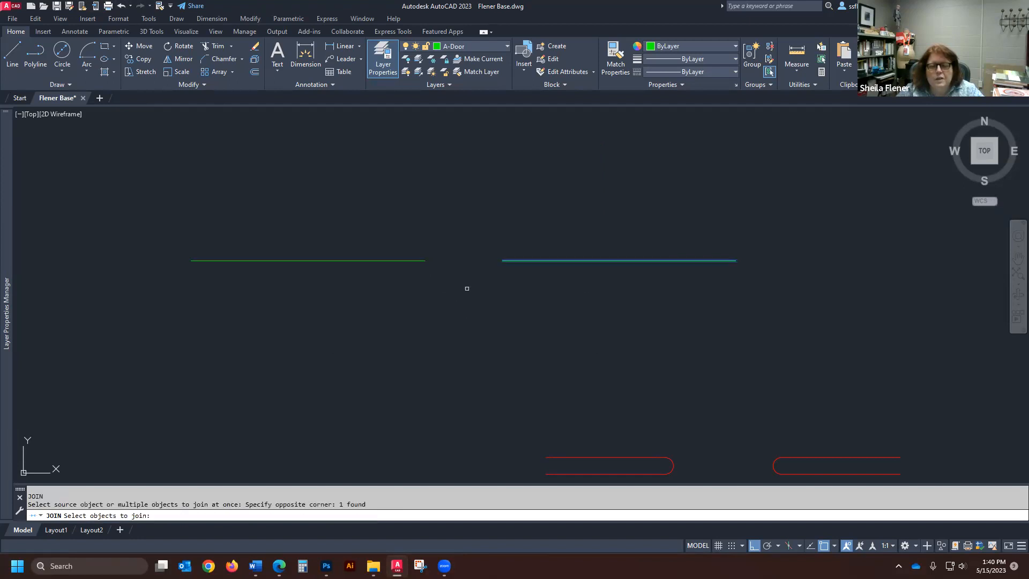
left_click(624, 136)
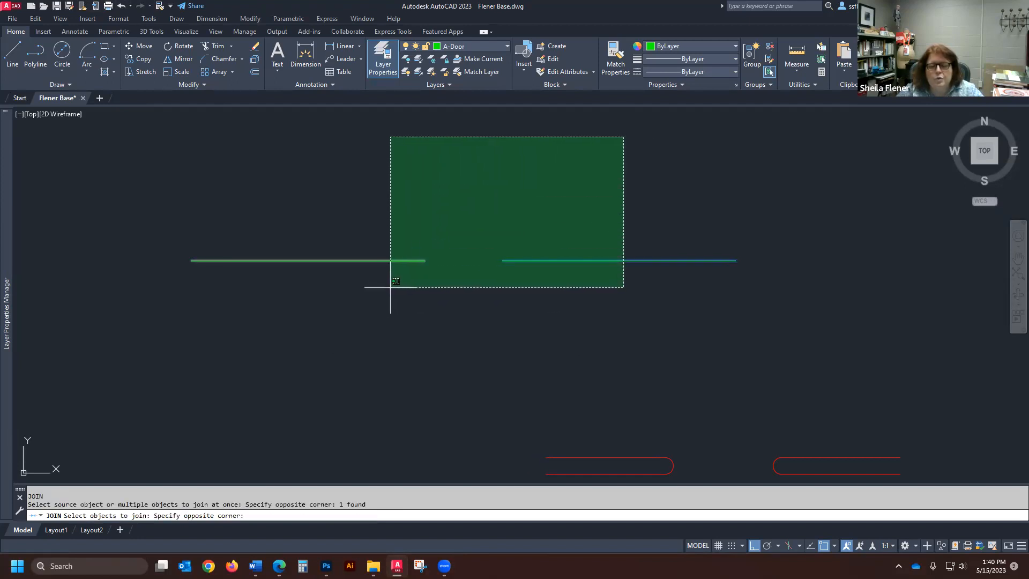
left_click(342, 316)
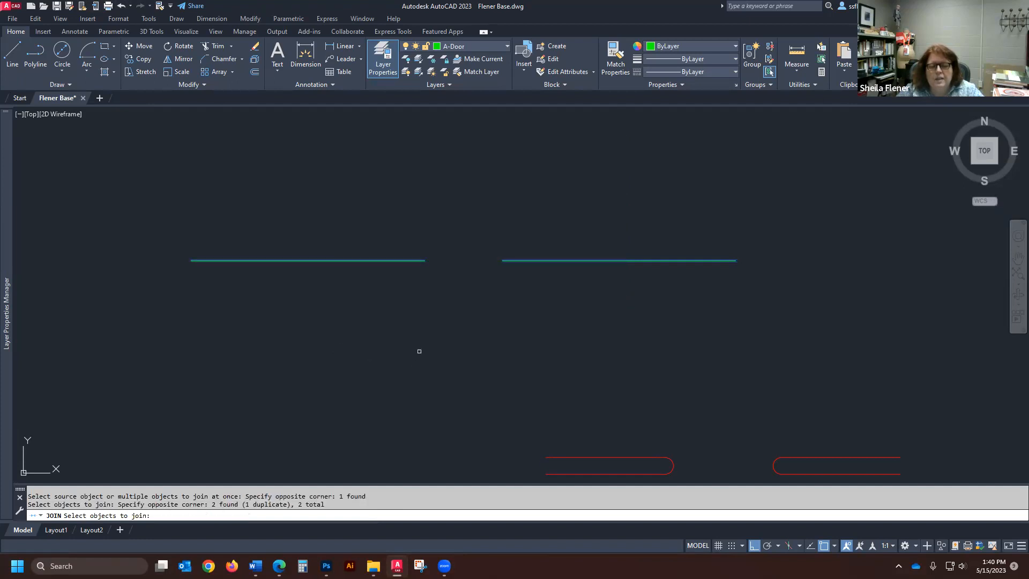
key("Return")
- Draw a vertical line about 5.5' long upward from the midpoint of the joined horizontal line
type("l")
key("Return")
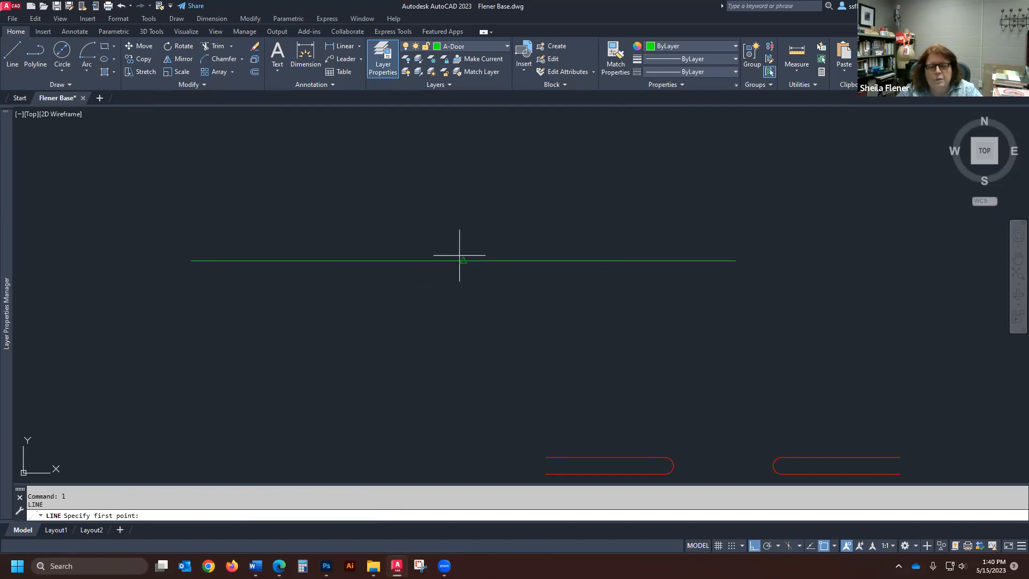
left_click(464, 260)
scroll(500, 387, "down", 2)
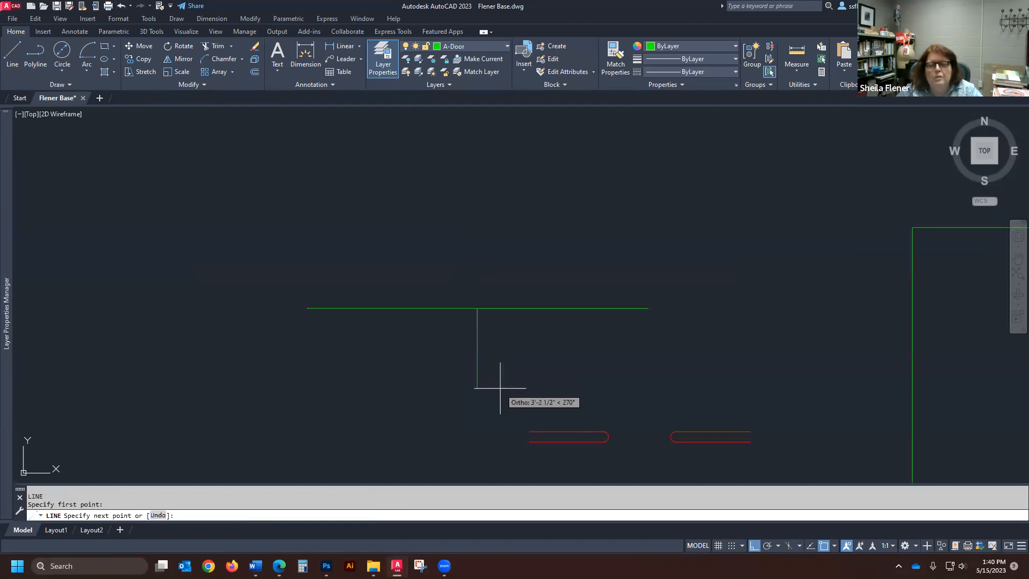
left_click(479, 169)
key("Return")
- Break the joined horizontal line from a point left of centre to its intersection with the vertical line
scroll(413, 276, "up", 2)
scroll(408, 282, "down", 4)
scroll(403, 283, "up", 2)
scroll(406, 284, "down", 2)
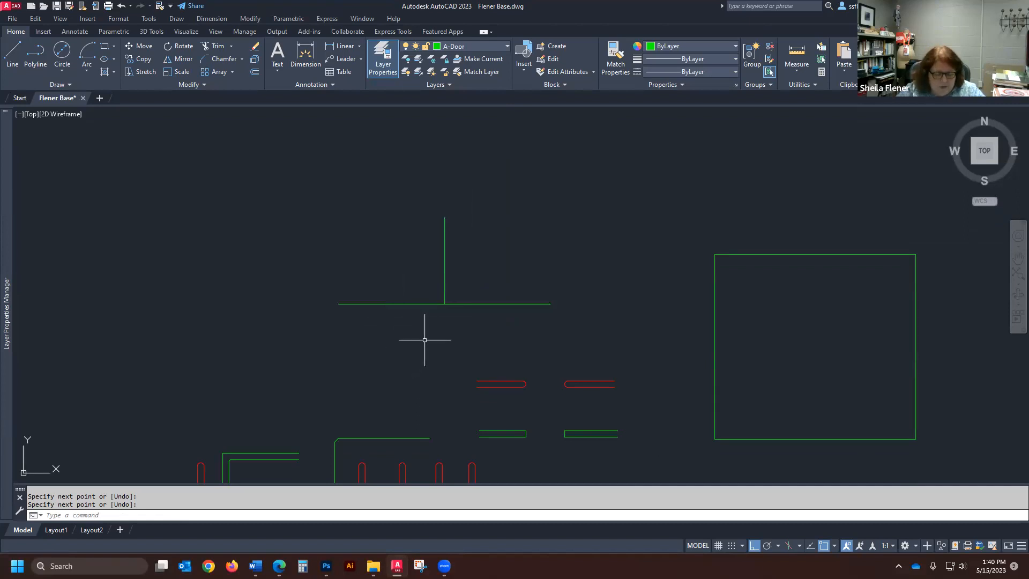
scroll(426, 250, "up", 4)
scroll(439, 273, "down", 2)
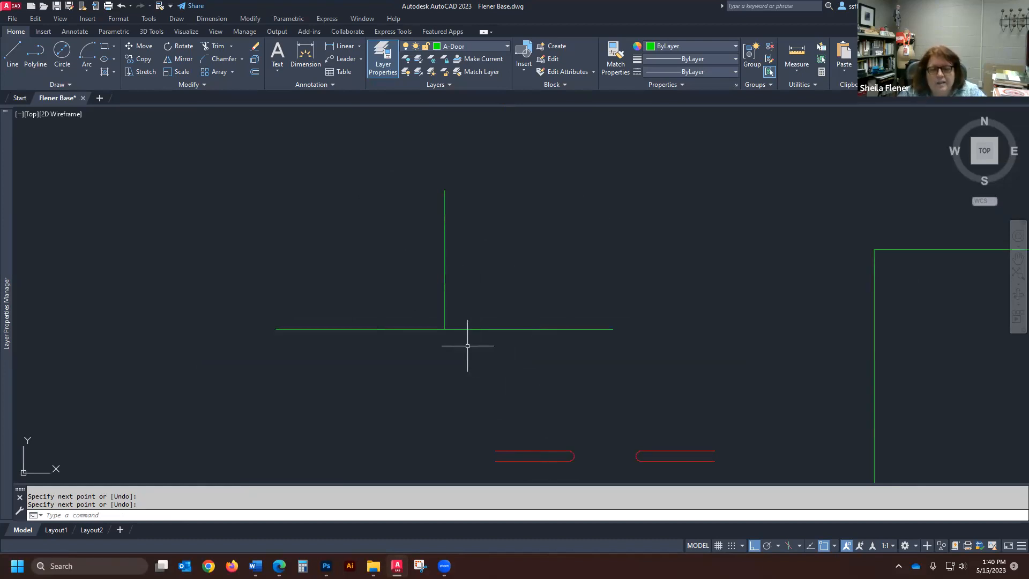
scroll(448, 298, "up", 2)
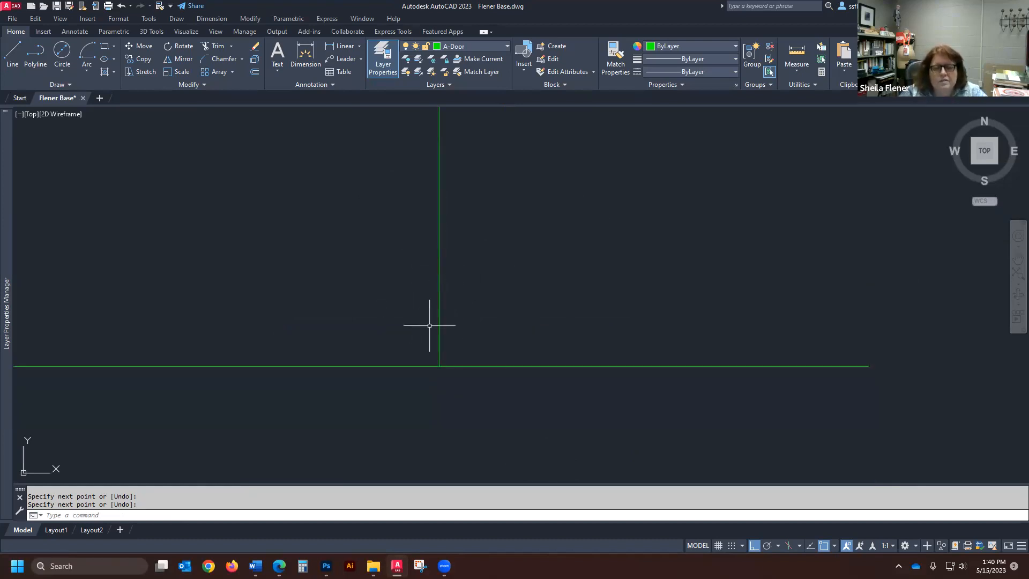
scroll(622, 381, "down", 2)
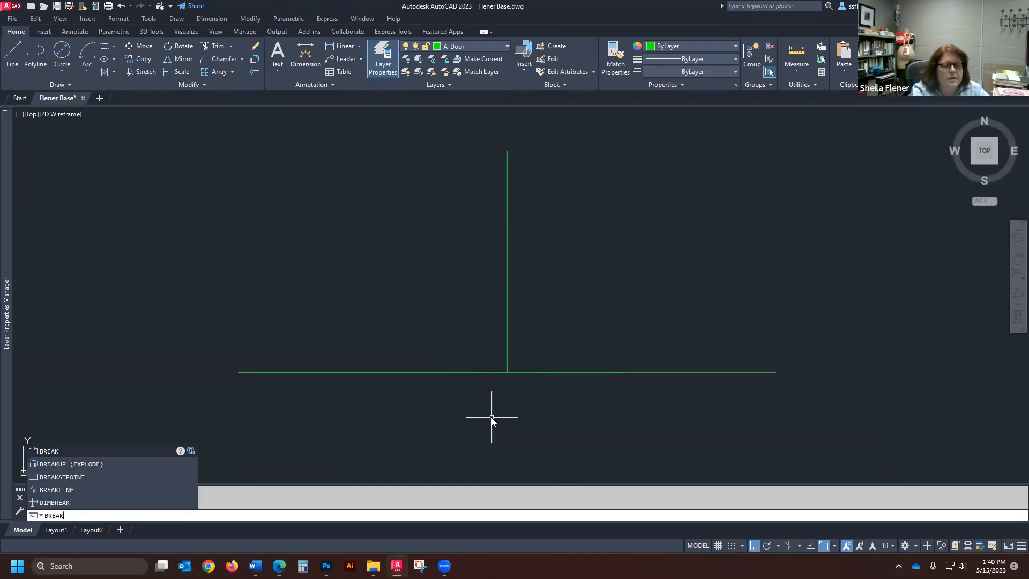
key("Return")
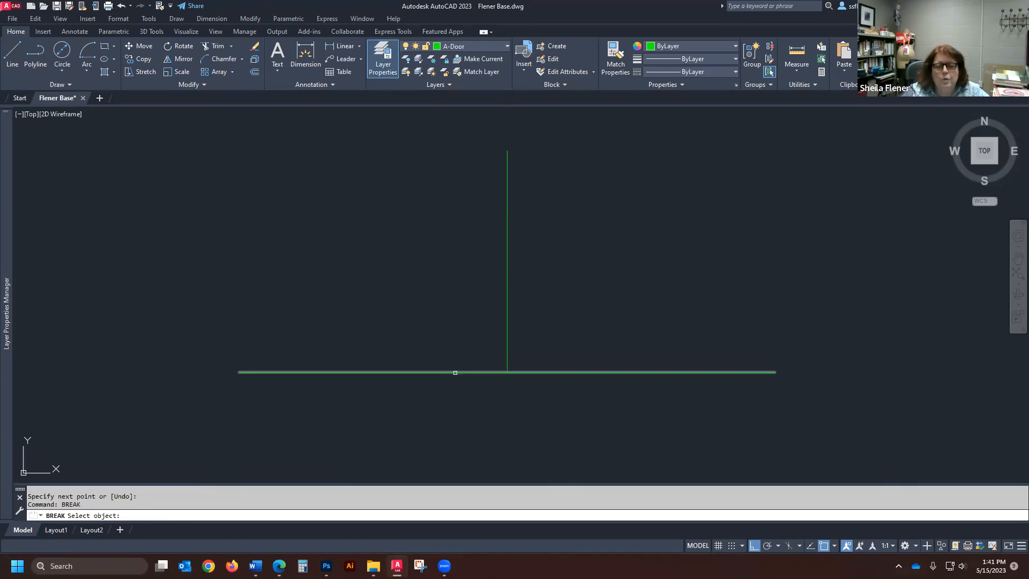
left_click(455, 373)
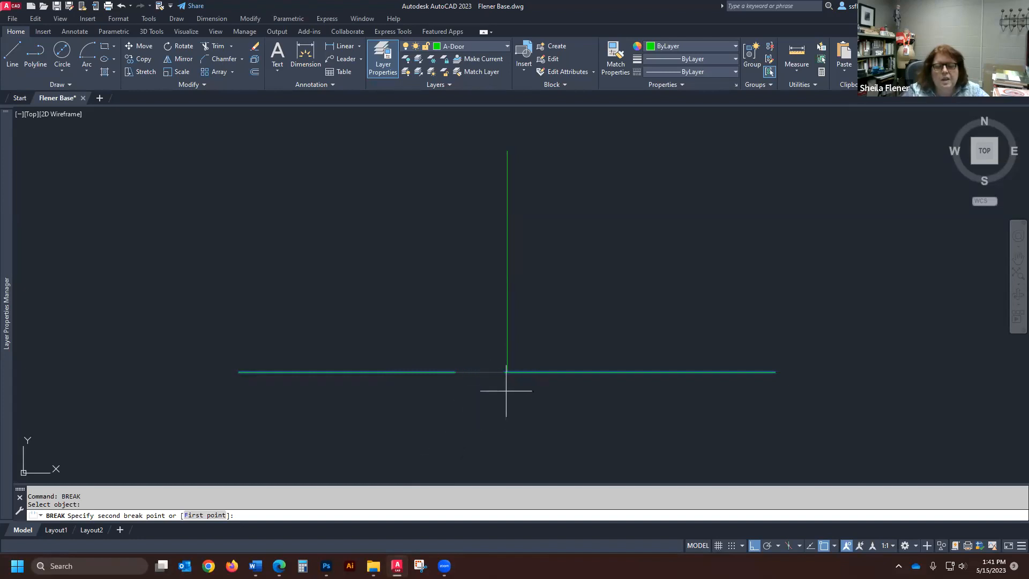
left_click(507, 372)
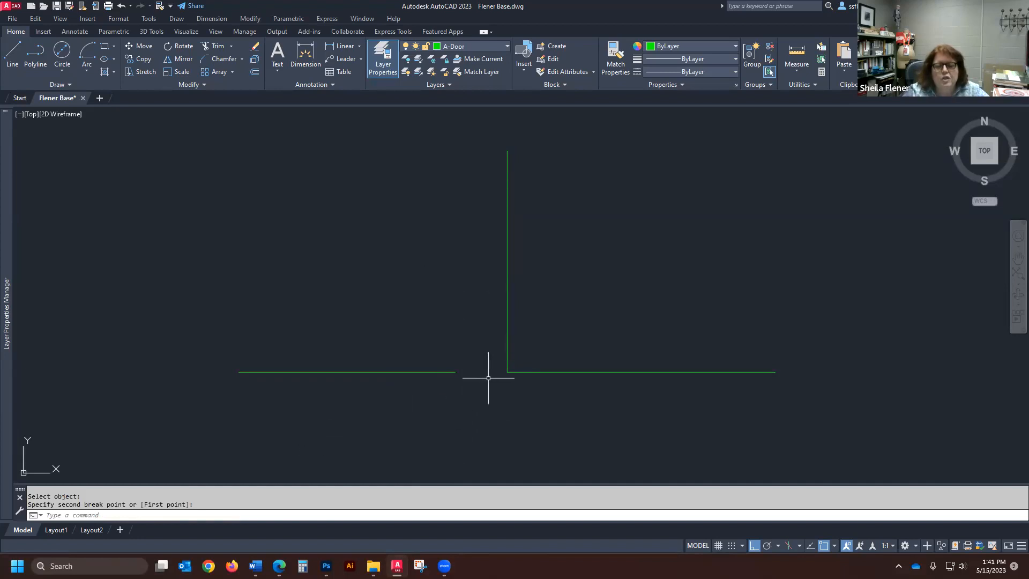
- Copy the top-left square of the rectangular grid horizontally into the empty area above the left round table
scroll(472, 368, "down", 6)
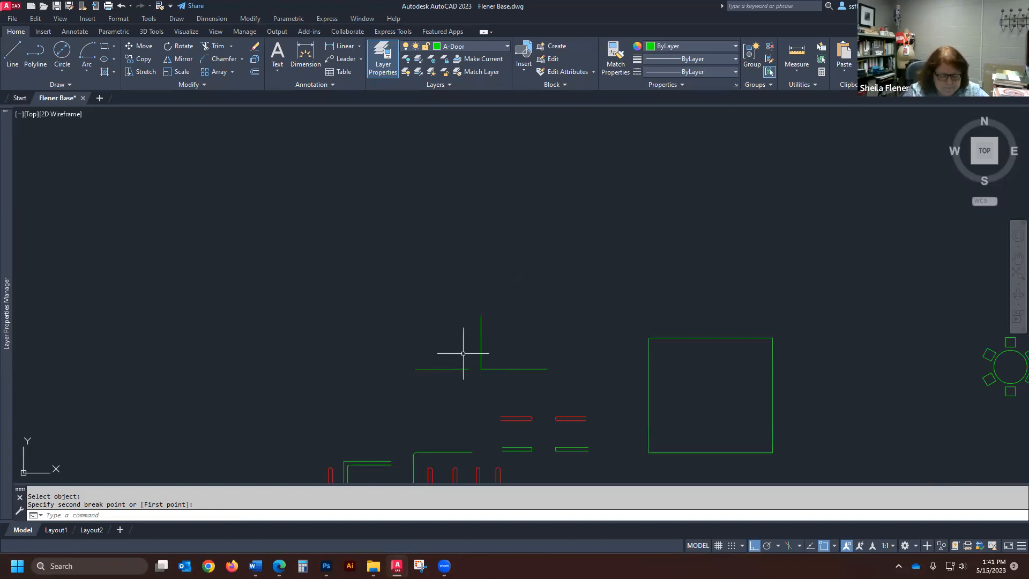
scroll(451, 351, "down", 4)
scroll(472, 343, "up", 4)
scroll(349, 372, "down", 3)
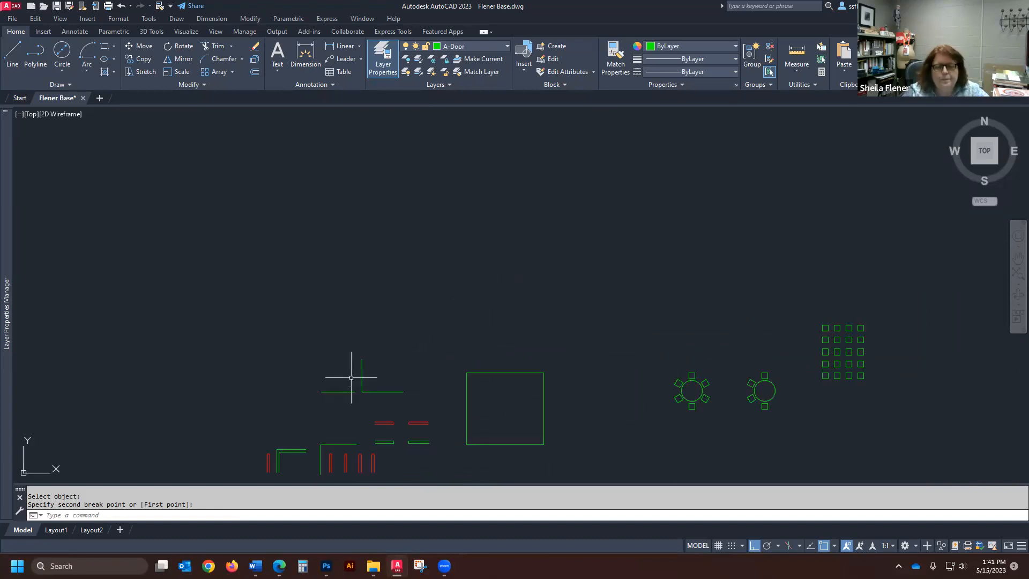
scroll(816, 371, "up", 3)
type("c")
key("Return")
left_click(832, 288)
left_click(823, 304)
key("Return")
left_click(829, 301)
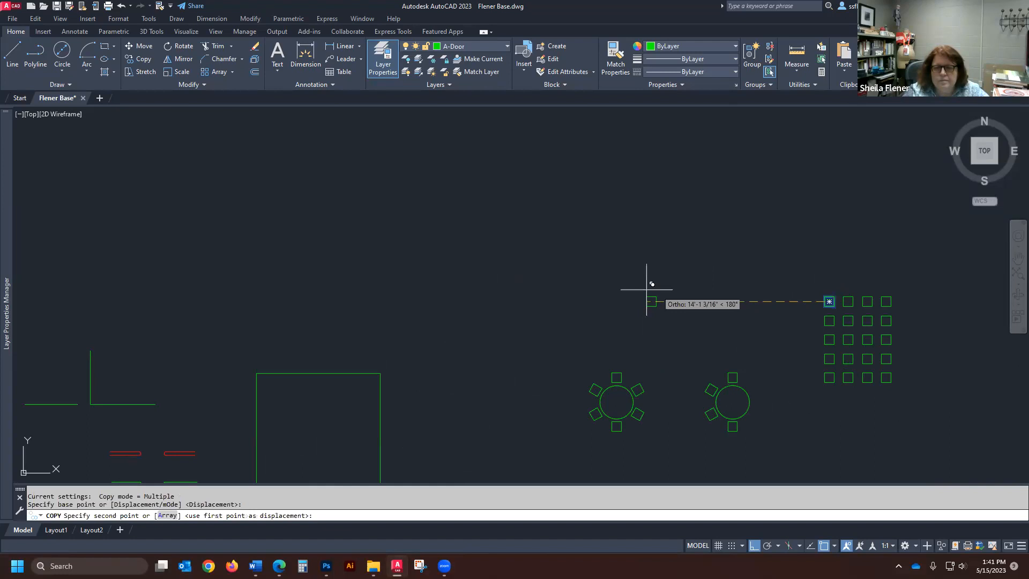
left_click(567, 289)
key("Return")
- Draw three connected lines above the large square: 4' at 45 degrees, 4' horizontally to the right, and 45" at 315 degrees
scroll(510, 228, "up", 3)
scroll(145, 126, "down", 3)
left_click(12, 54)
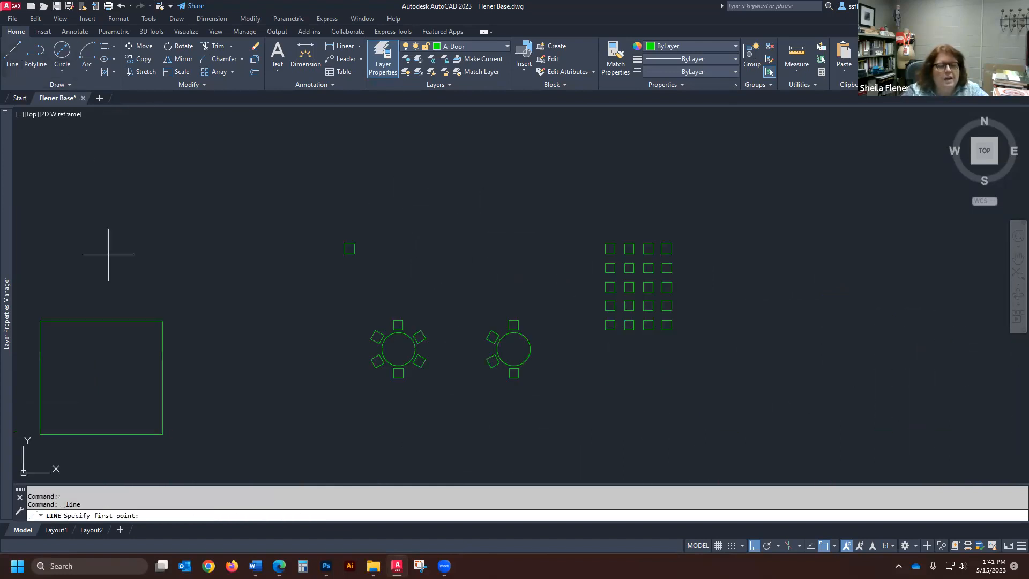
left_click(139, 253)
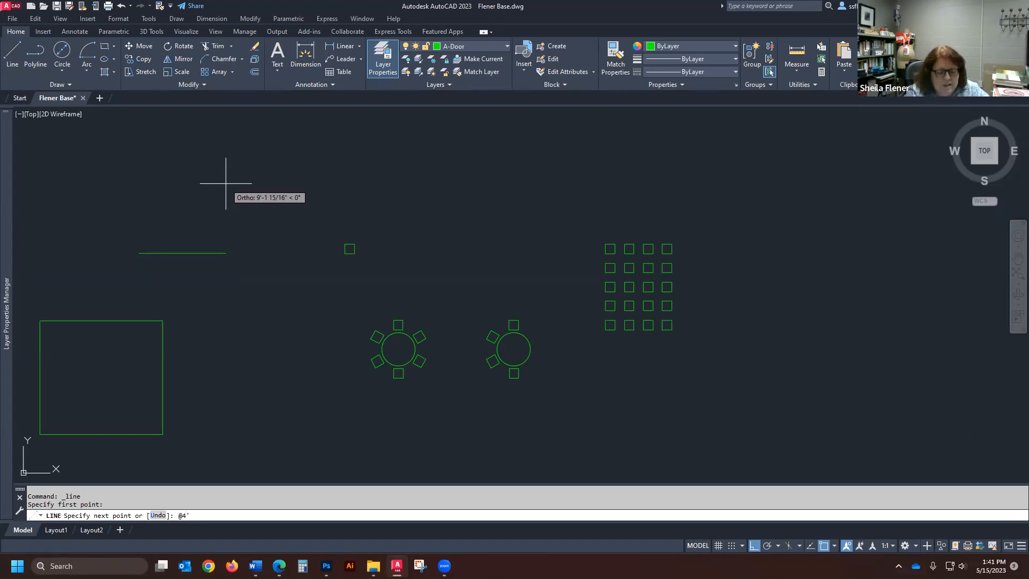
key("Return")
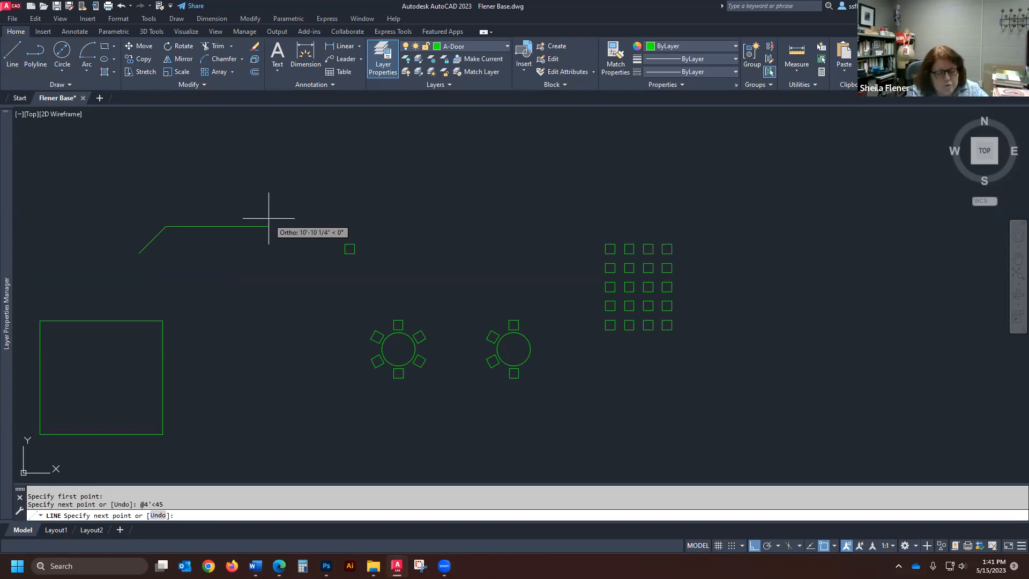
type("4'")
key("Return")
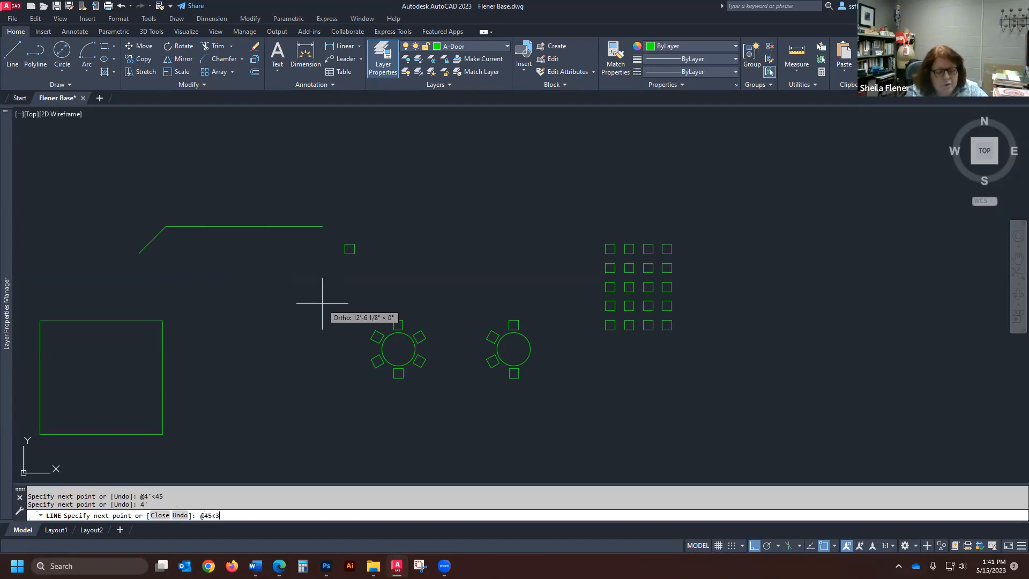
key("Return")
key("Return")
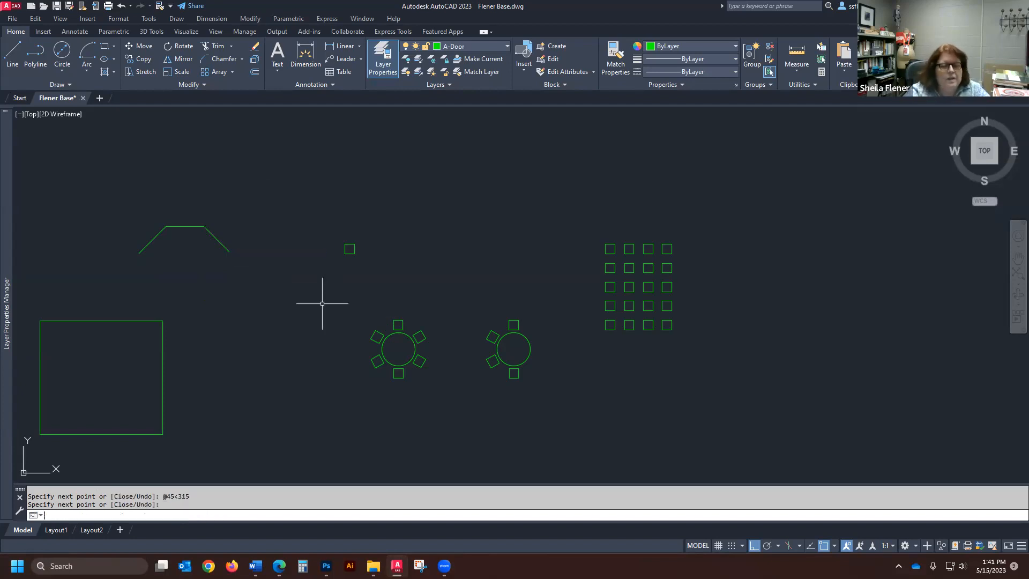
- Offset each of the three connected lines outward by 5"
scroll(127, 184, "up", 2)
scroll(500, 236, "down", 5)
scroll(401, 261, "up", 3)
type("o")
key("Return")
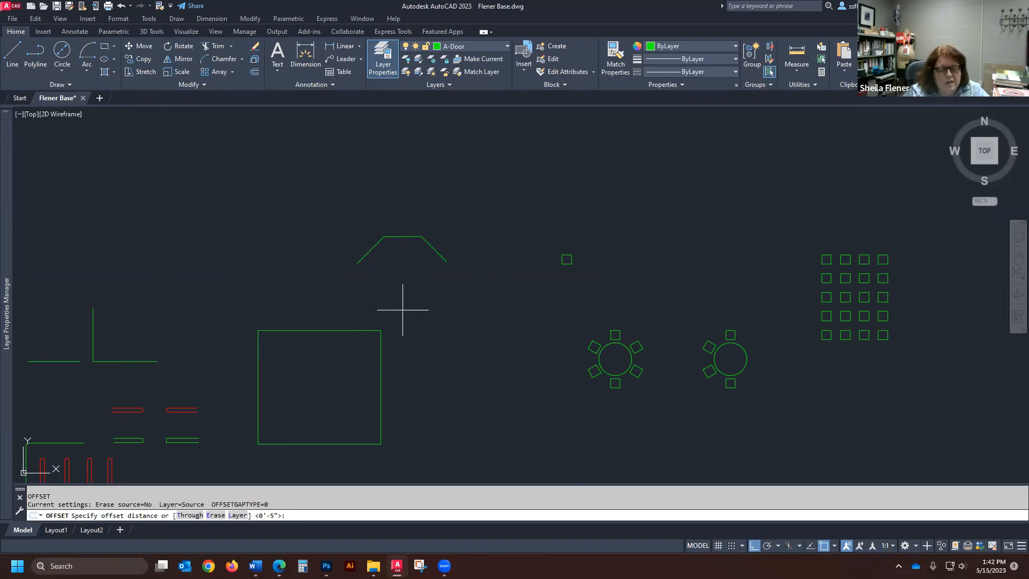
key("Return")
left_click(364, 255)
left_click(345, 242)
left_click(404, 237)
left_click(418, 212)
left_click(437, 246)
left_click(462, 232)
key("Return")
- Try to join the outer horizontal line with the outer right diagonal line
scroll(409, 223, "up", 6)
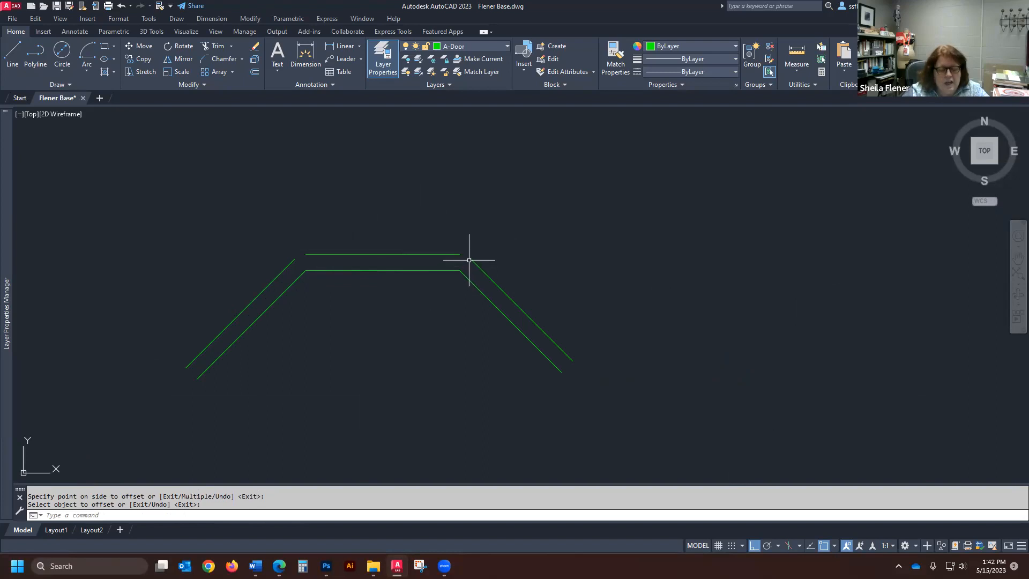
type("j")
key("Return")
left_click(503, 230)
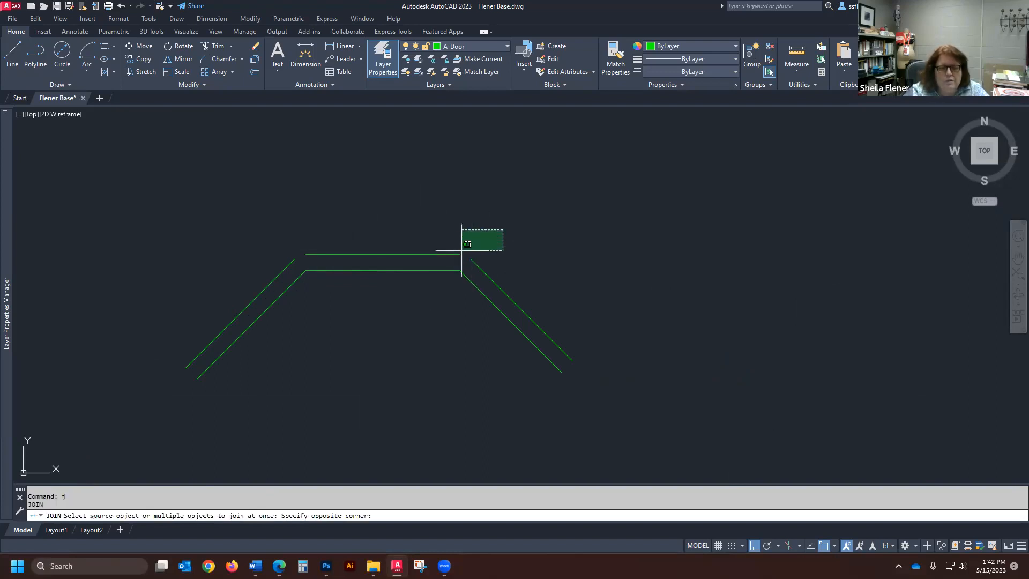
left_click(450, 263)
key("Return")
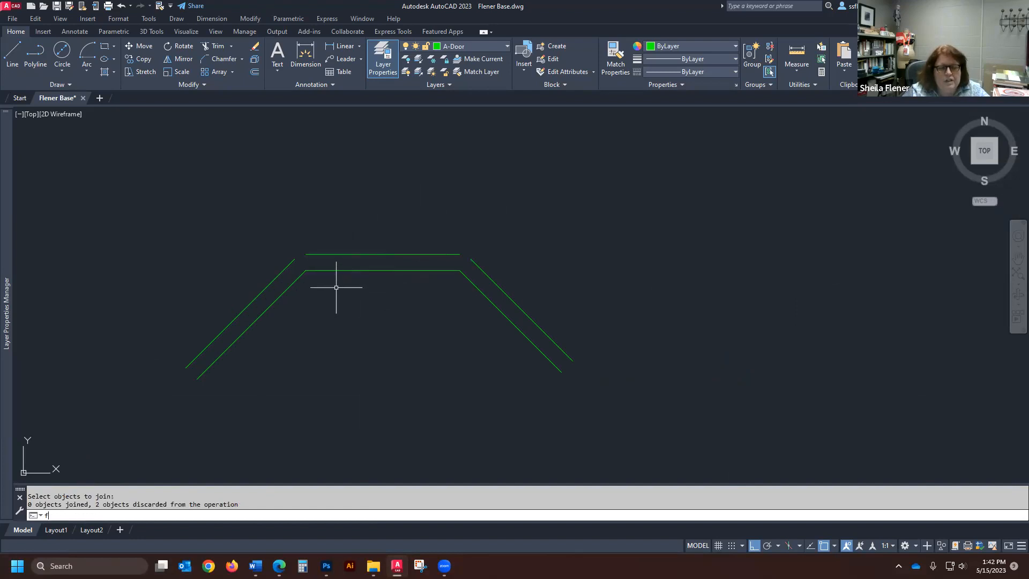
- Fillet both corners of the outer offset lines with a radius of 0
type("f")
key("Return")
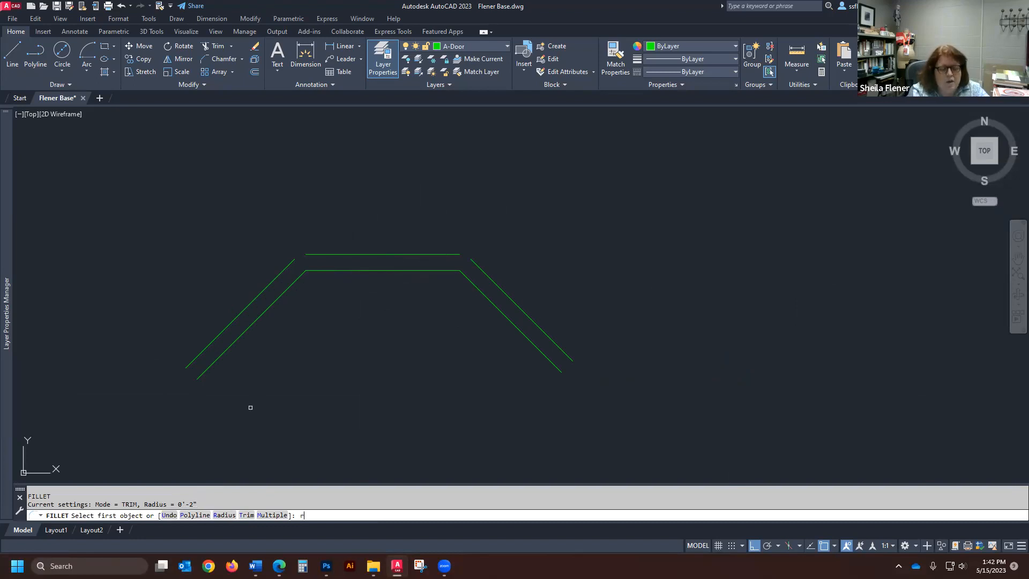
type("r")
key("Return")
key("Return")
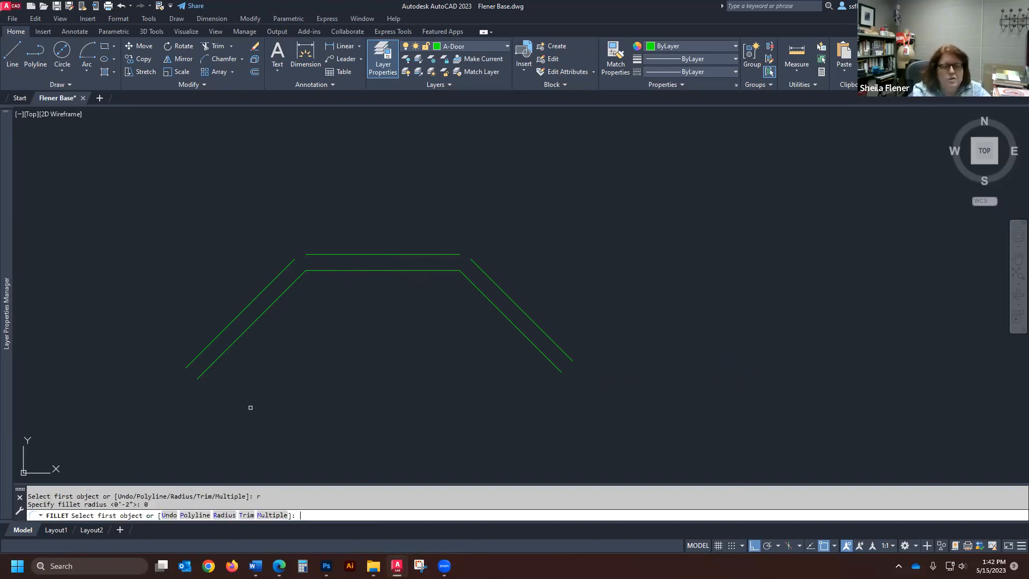
left_click(285, 270)
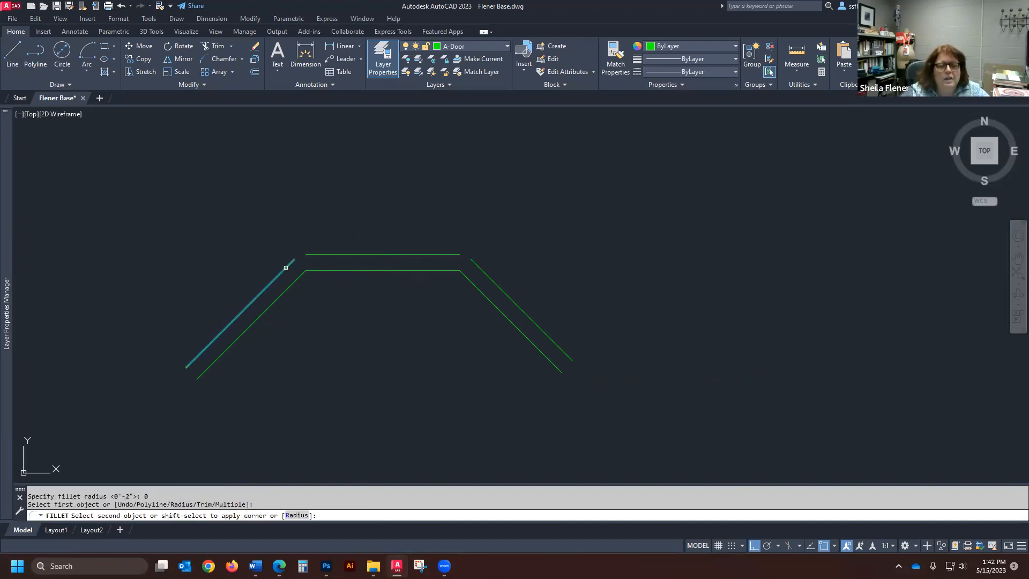
left_click(332, 255)
key("Return")
left_click(449, 256)
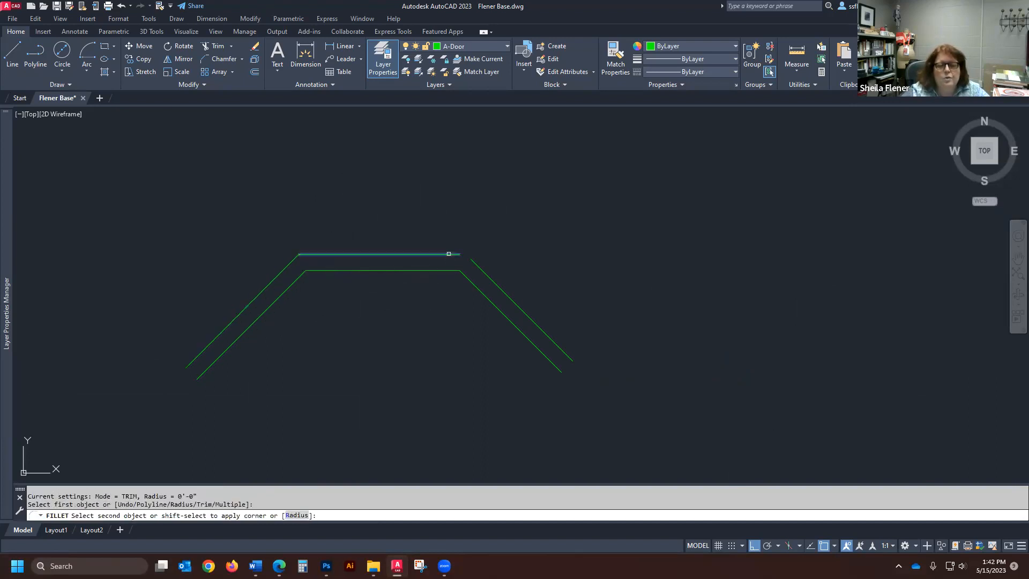
left_click(477, 268)
- Move the single small square horizontally so it sits inside the angled double-line shape near its left diagonal
scroll(386, 285, "down", 5)
type("m")
key("Return")
left_click(577, 280)
left_click(532, 306)
key("Return")
left_click(543, 301)
left_click(359, 296)
- Align the small square's left side with the inner left diagonal line, starting at that line's lower endpoint, without scaling it
scroll(356, 292, "up", 4)
scroll(380, 238, "up", 2)
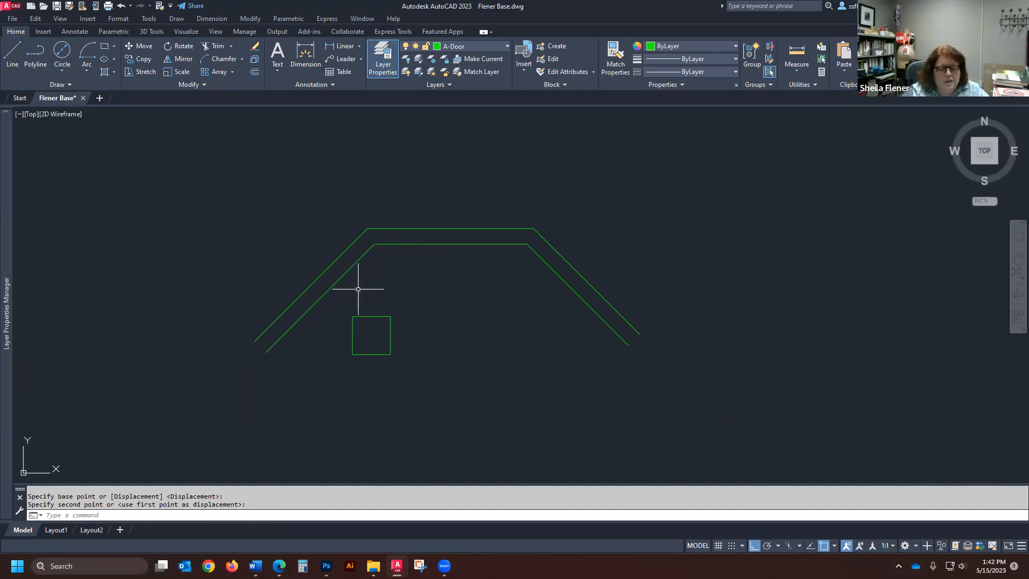
scroll(385, 353, "down", 2)
scroll(352, 356, "up", 2)
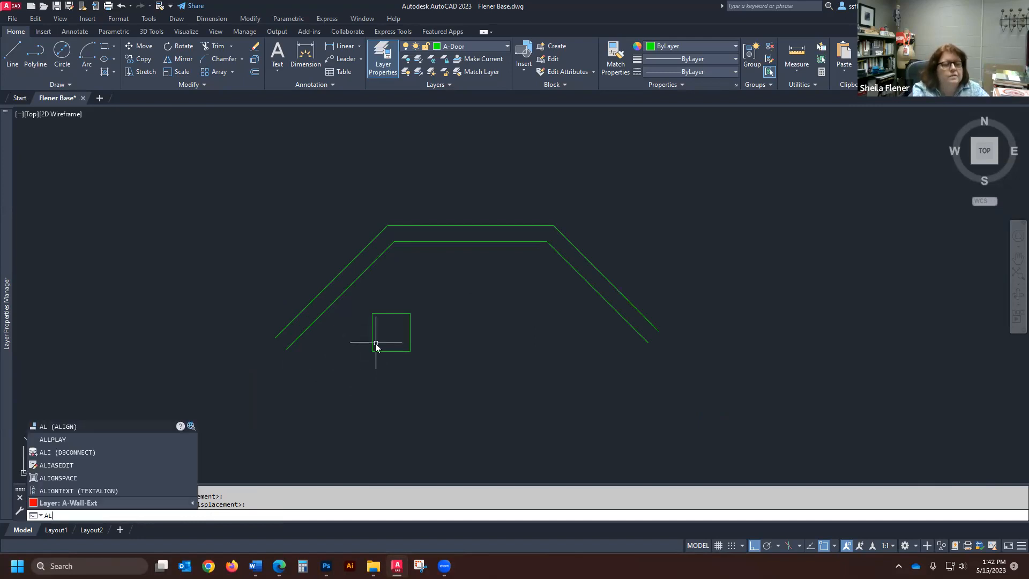
key("Return")
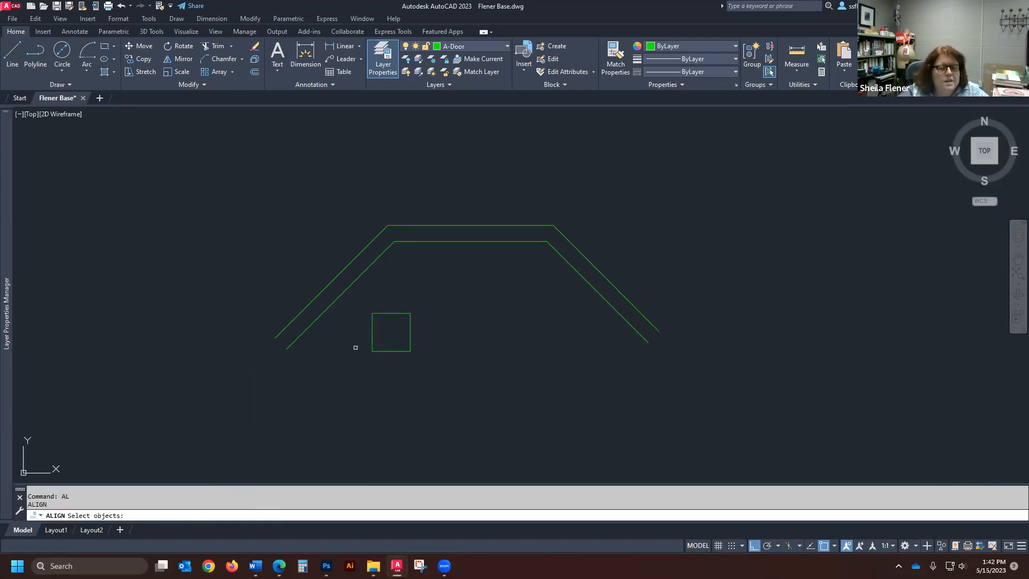
left_click(371, 338)
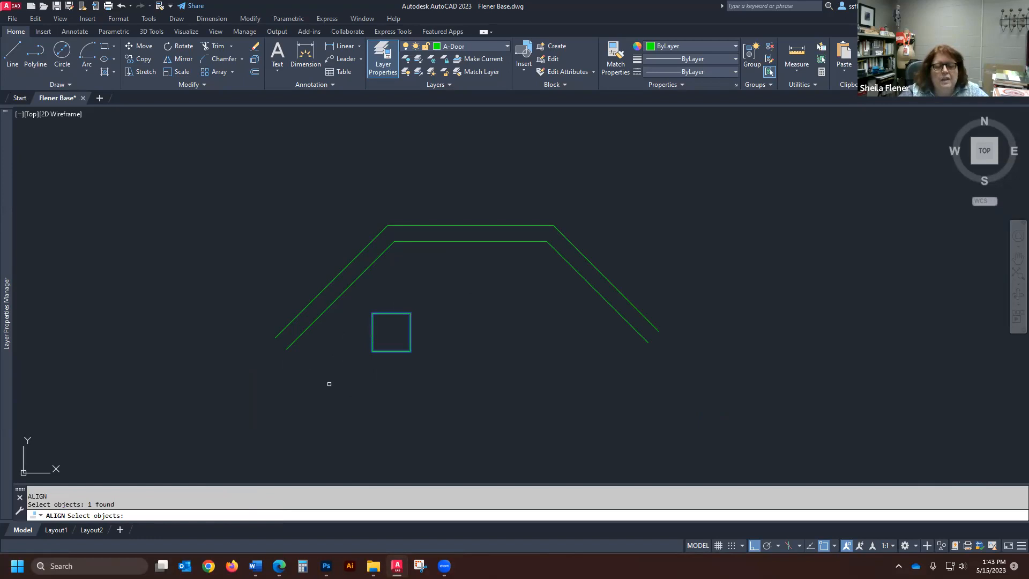
key("Return")
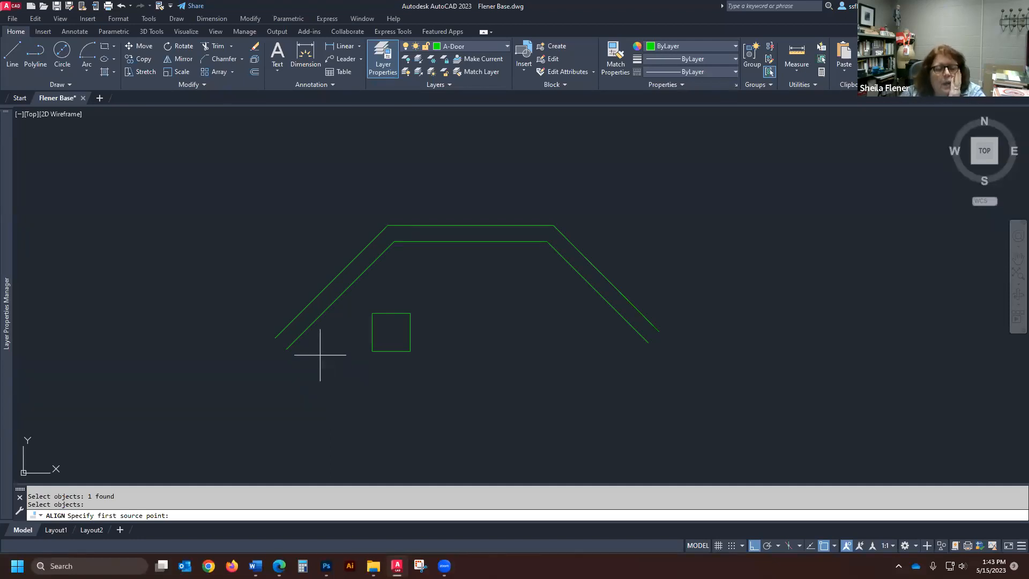
left_click(373, 351)
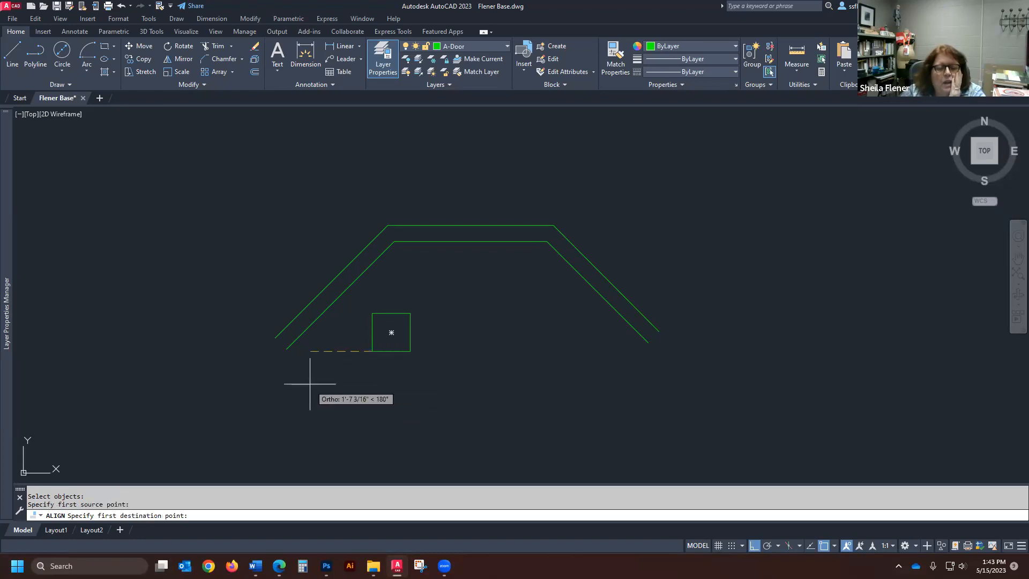
left_click(286, 353)
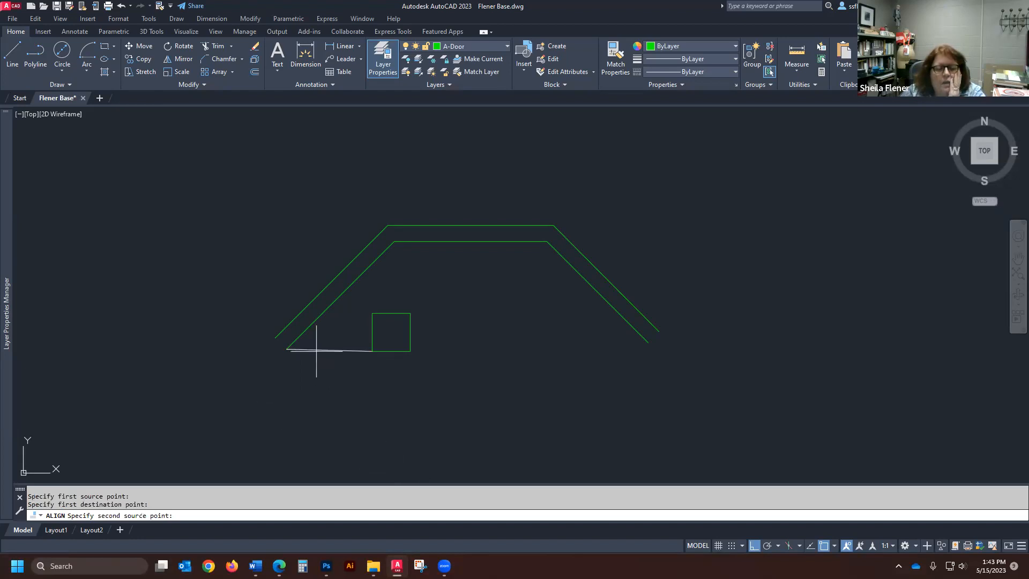
left_click(372, 313)
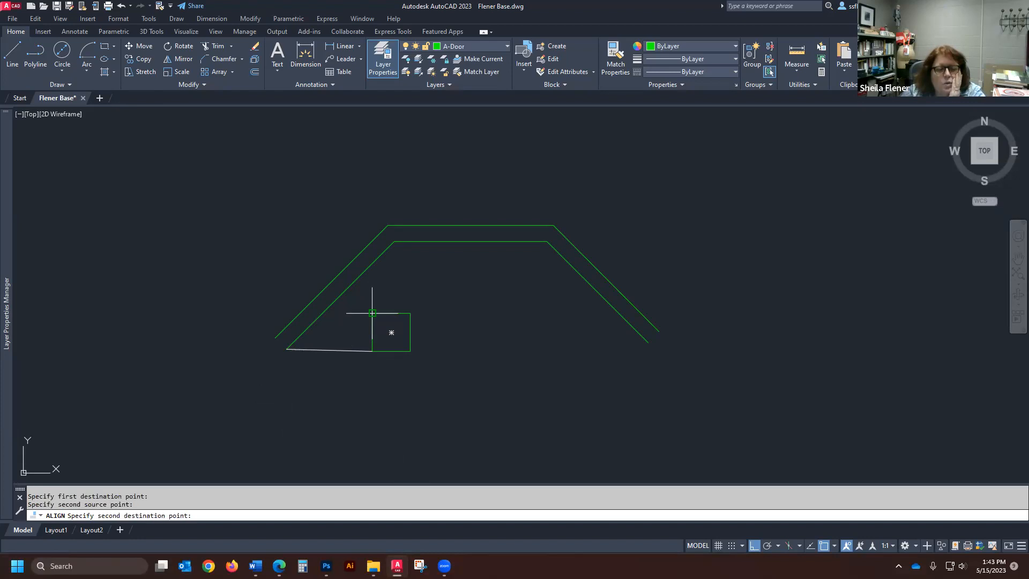
left_click(394, 242)
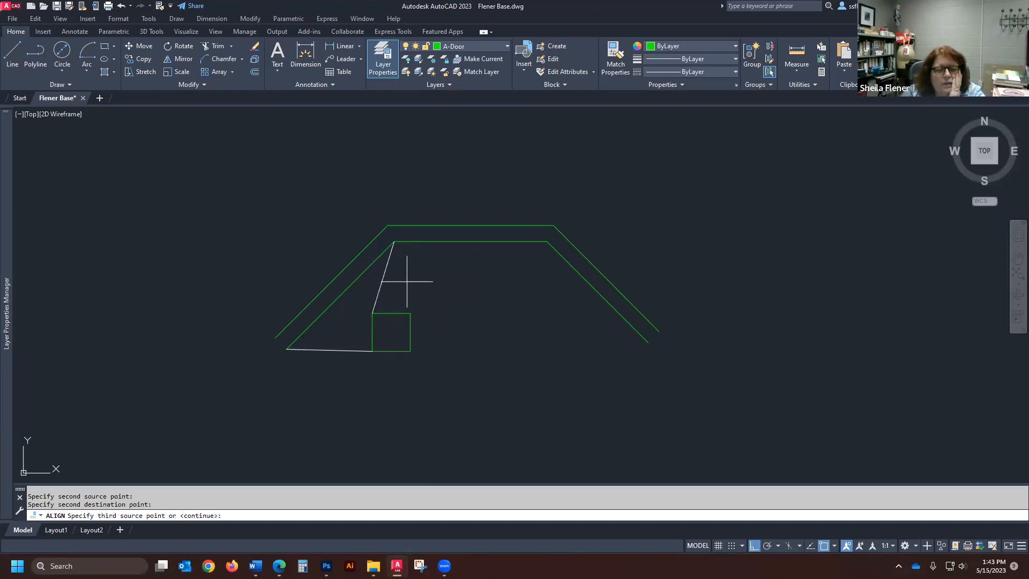
key("Return")
- Turn off Ortho and move the rotated square up and to the right along the inner left diagonal line
key("Return")
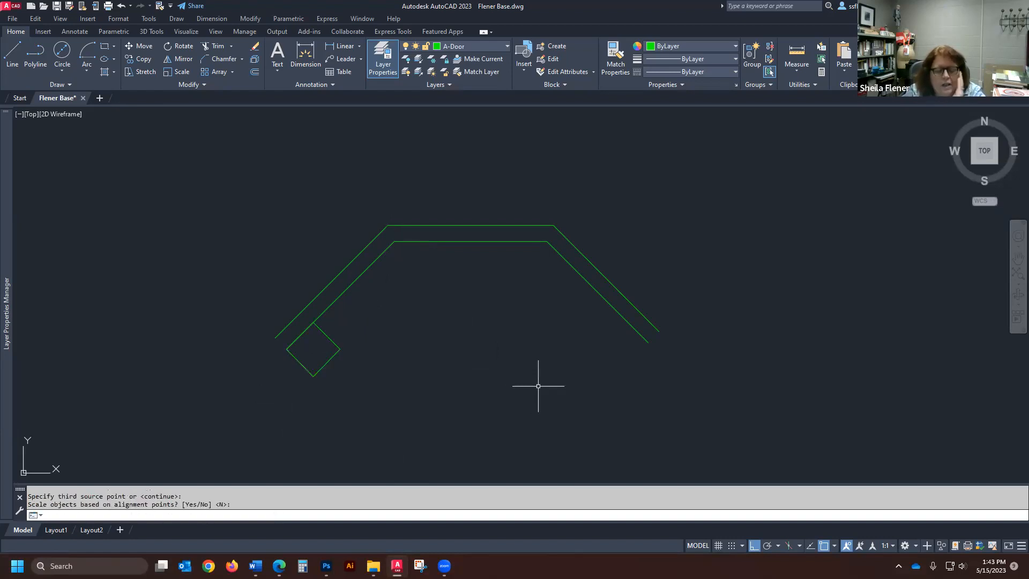
type("m")
key("Return")
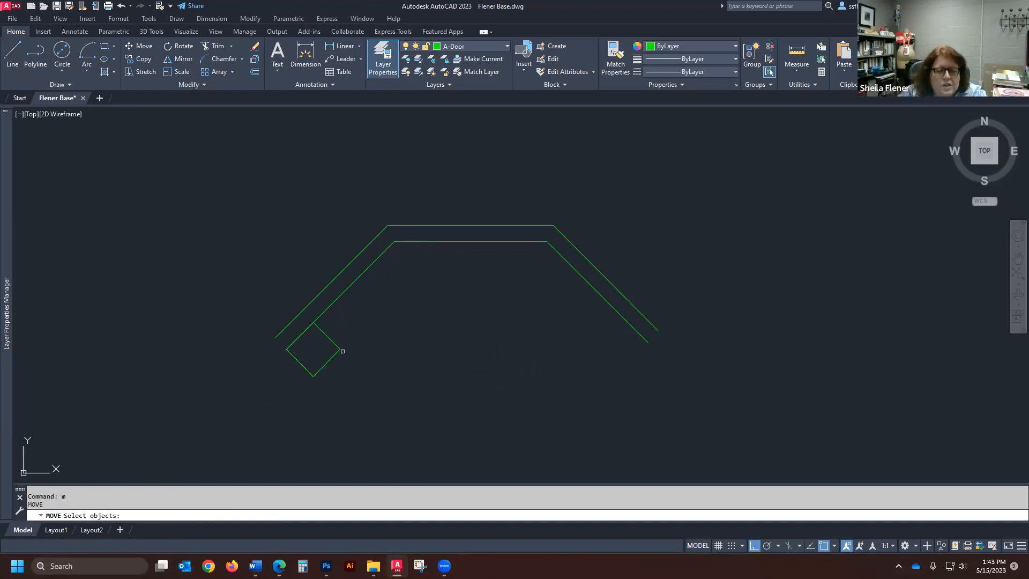
left_click(330, 354)
key("Return")
left_click(372, 381)
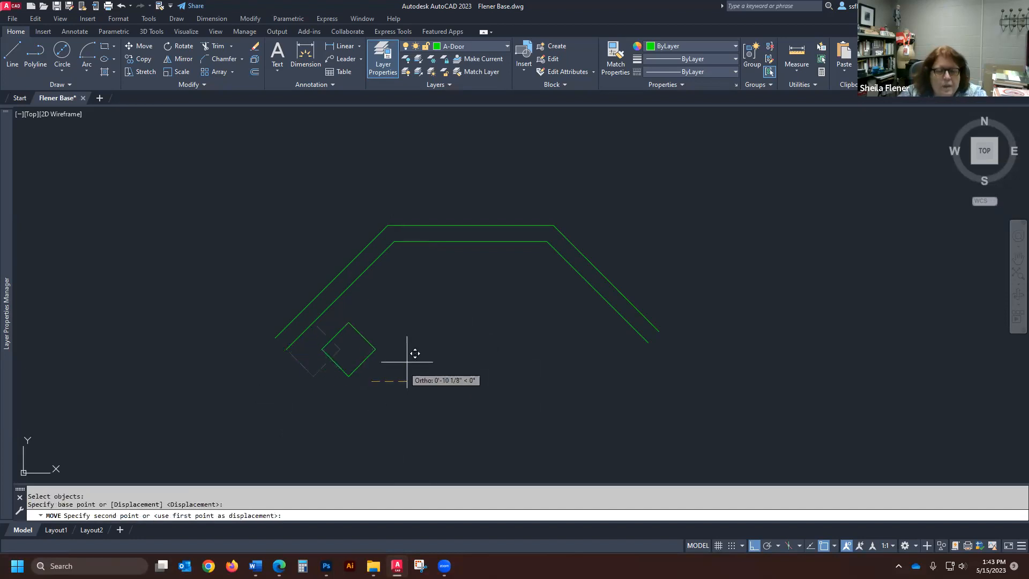
left_click(754, 544)
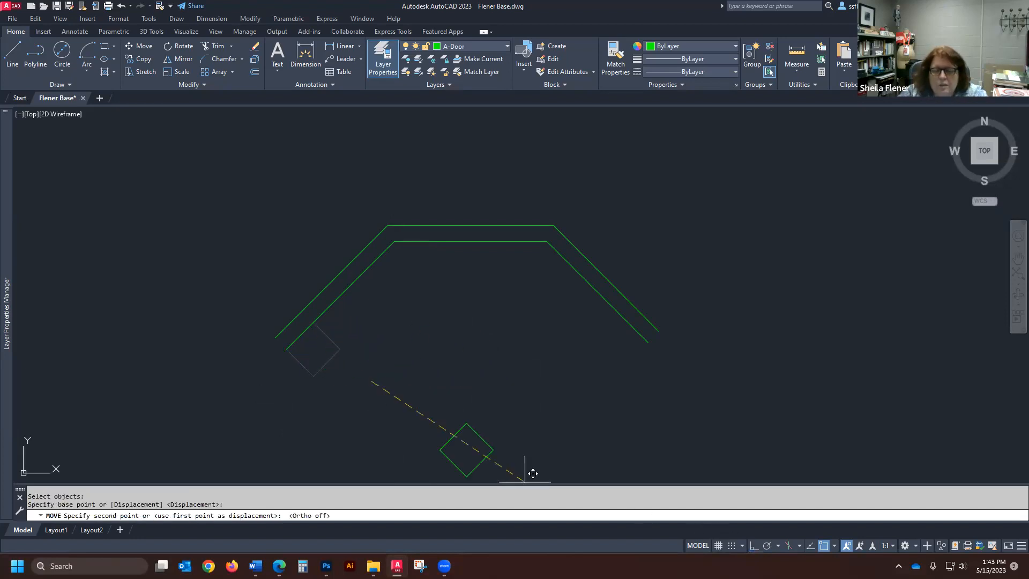
left_click(414, 346)
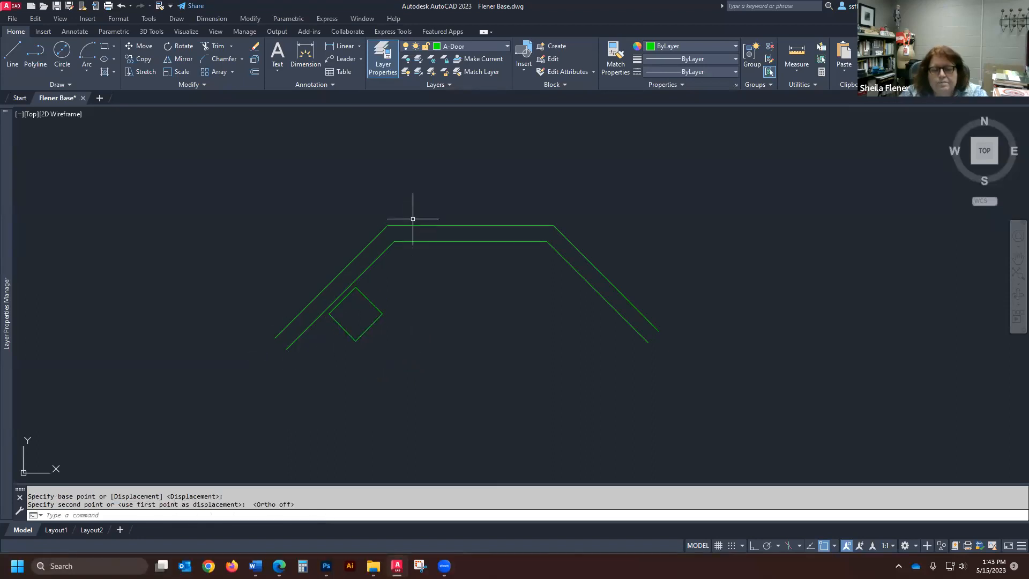
- Draw a horizontal line across the large square from the midpoint of its left side to the midpoint of its right side
scroll(378, 228, "down", 5)
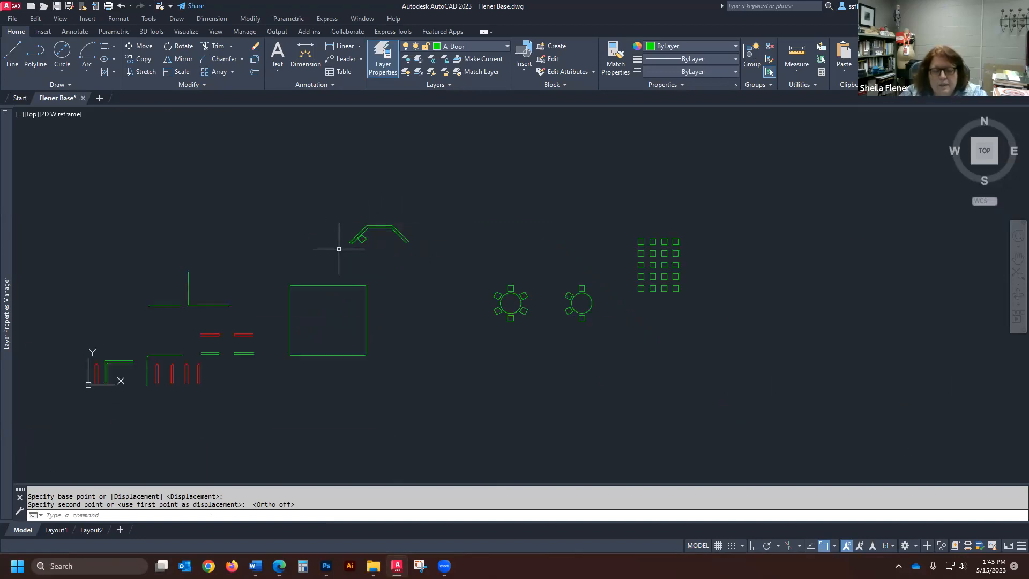
scroll(420, 420, "down", 2)
scroll(341, 307, "up", 4)
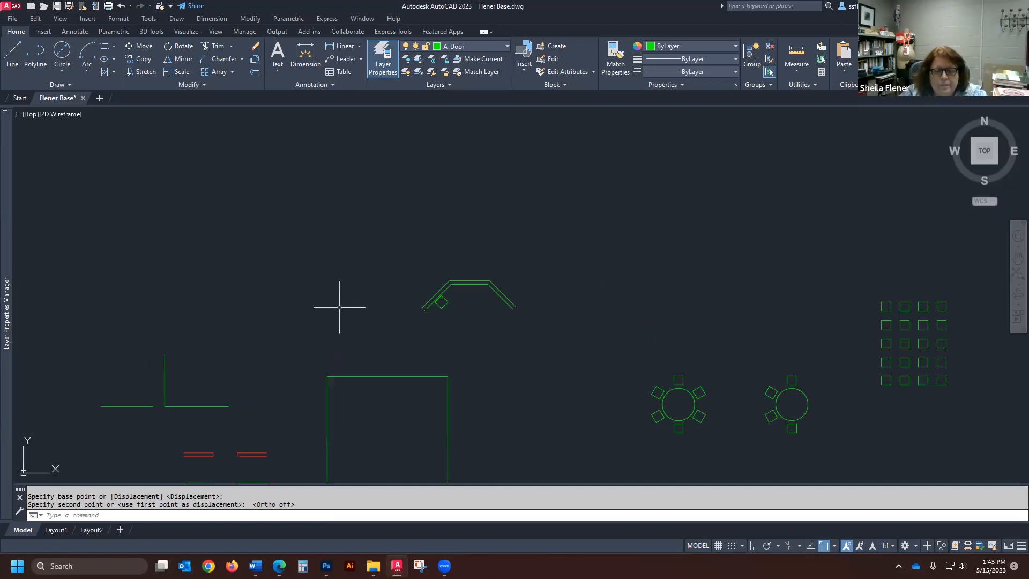
scroll(414, 297, "down", 2)
scroll(348, 423, "up", 2)
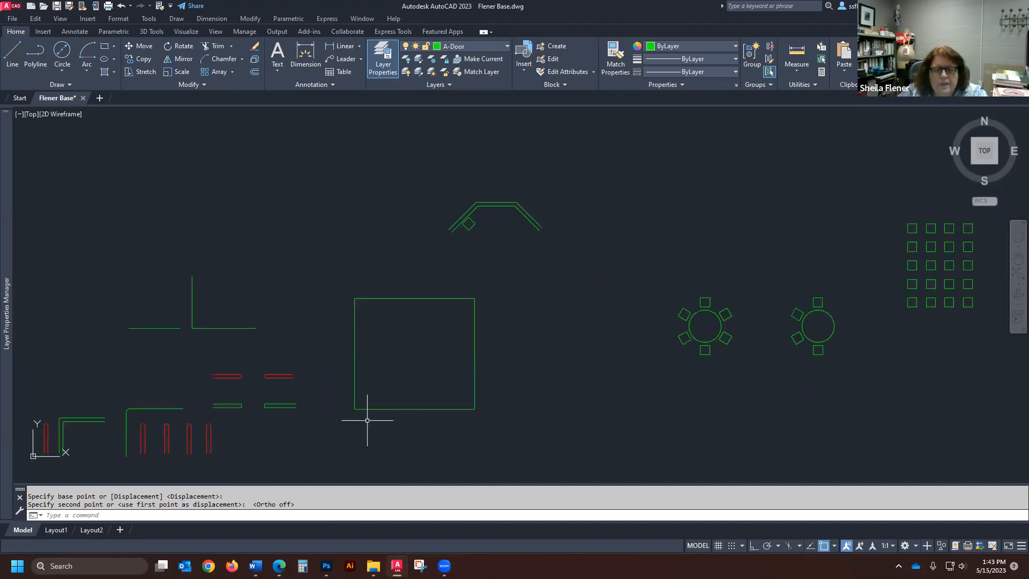
scroll(370, 407, "up", 4)
scroll(369, 409, "down", 2)
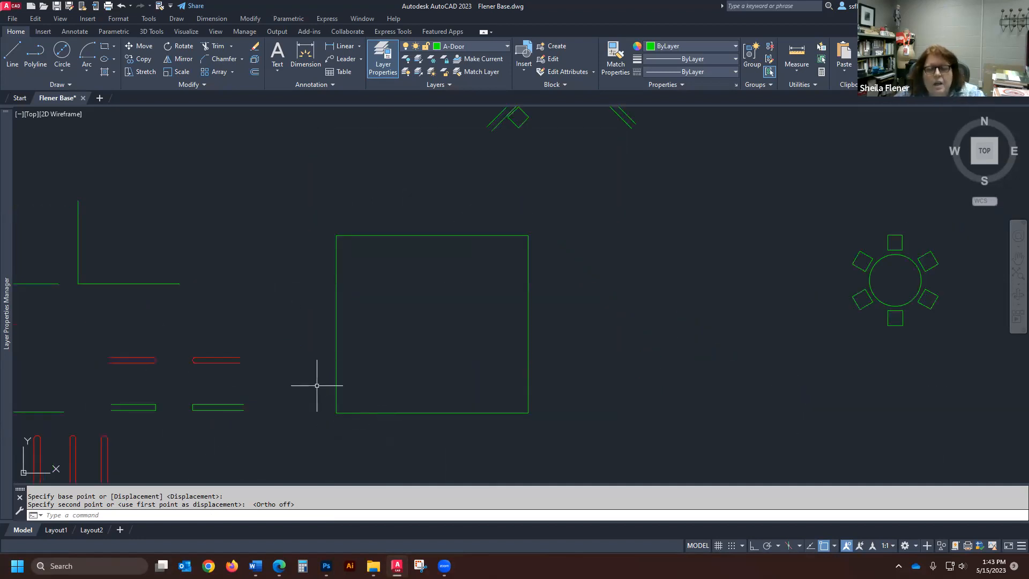
scroll(349, 362, "down", 2)
scroll(349, 363, "up", 2)
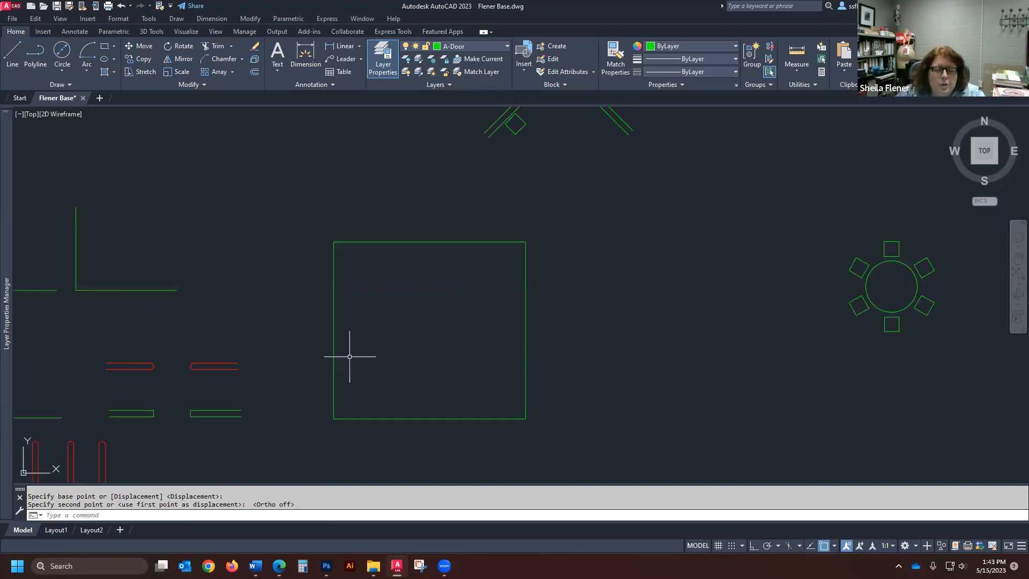
left_click(15, 51)
left_click(334, 326)
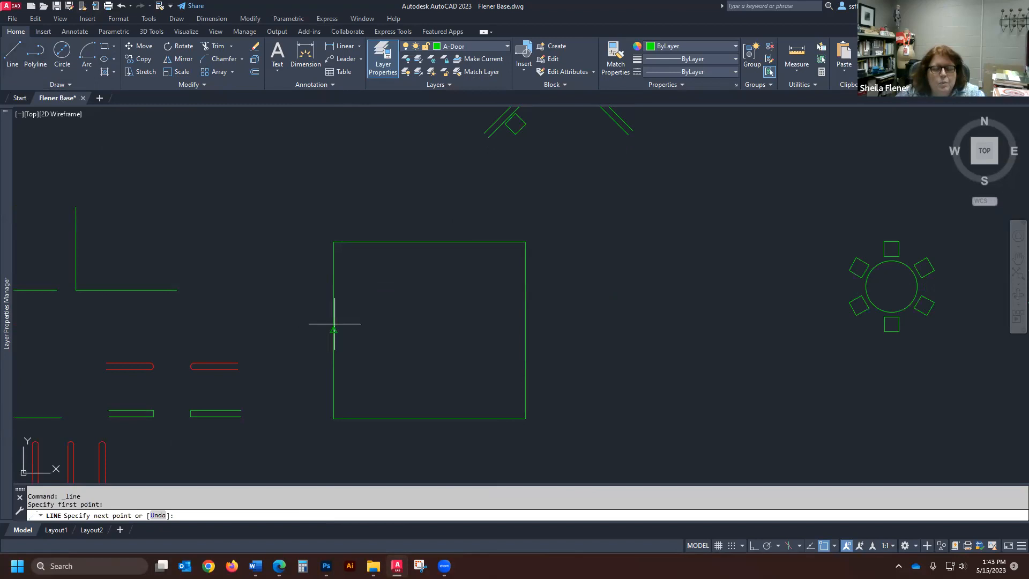
left_click(526, 330)
key("Return")
- Review the available point display styles and their size options, leaving the point style settings unchanged
scroll(444, 351, "up", 1)
scroll(445, 343, "down", 1)
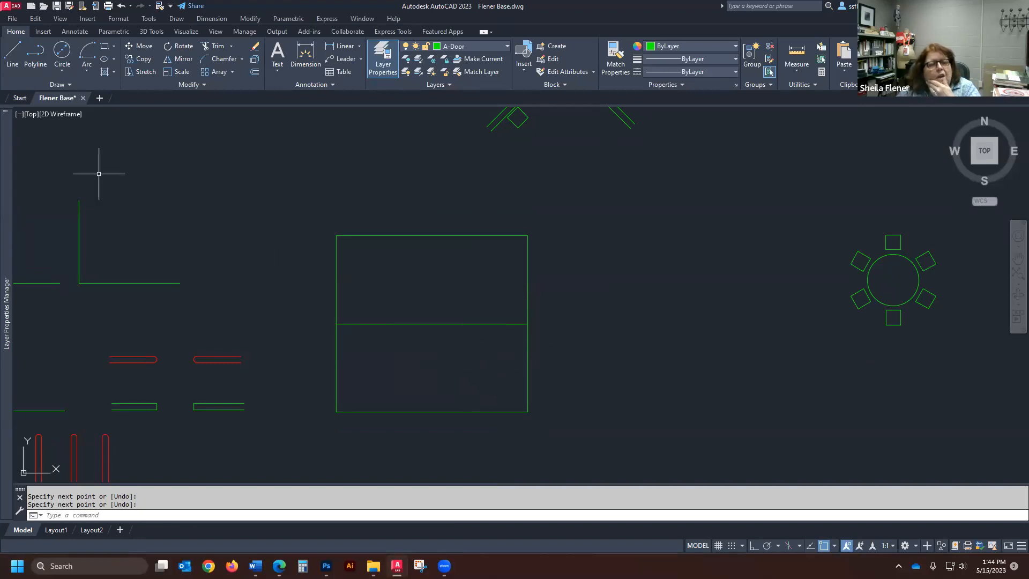
left_click(118, 19)
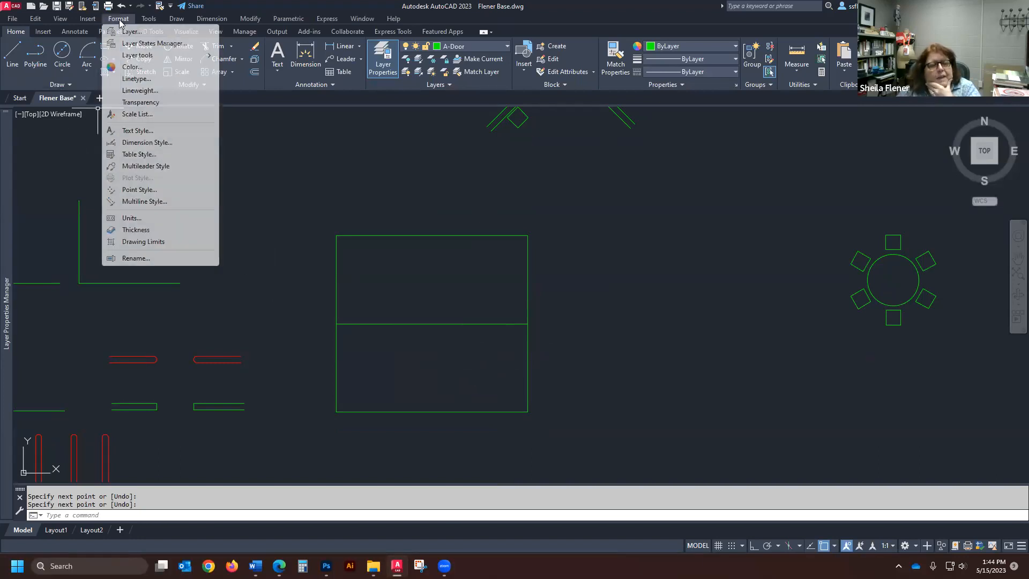
left_click(141, 190)
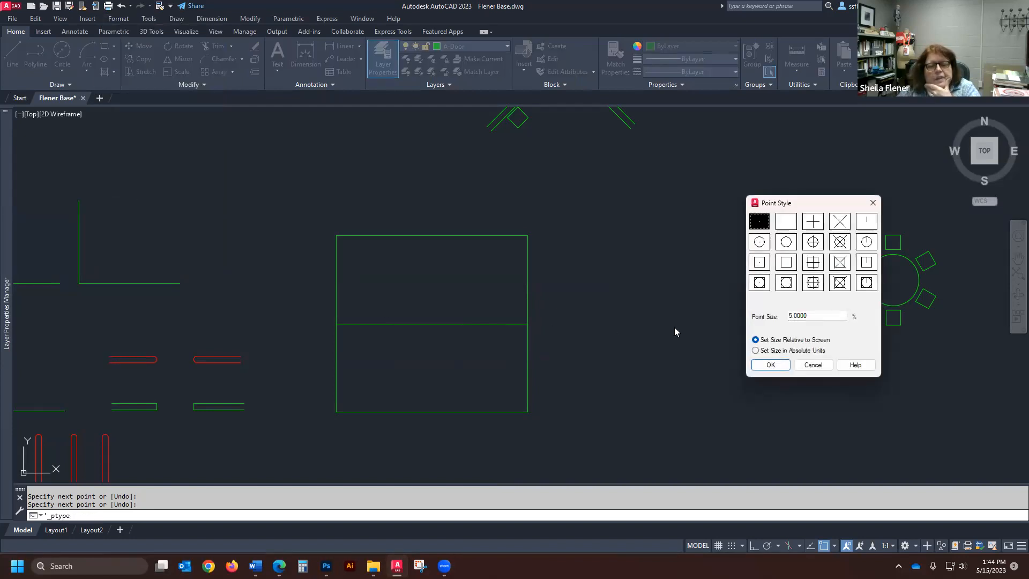
left_click_drag(818, 208, 649, 190)
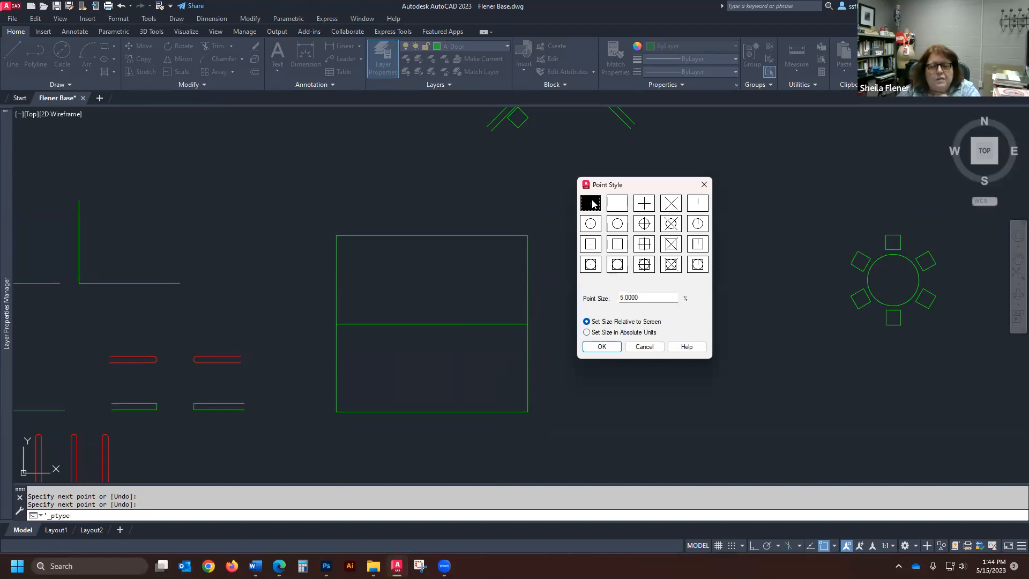
left_click(658, 348)
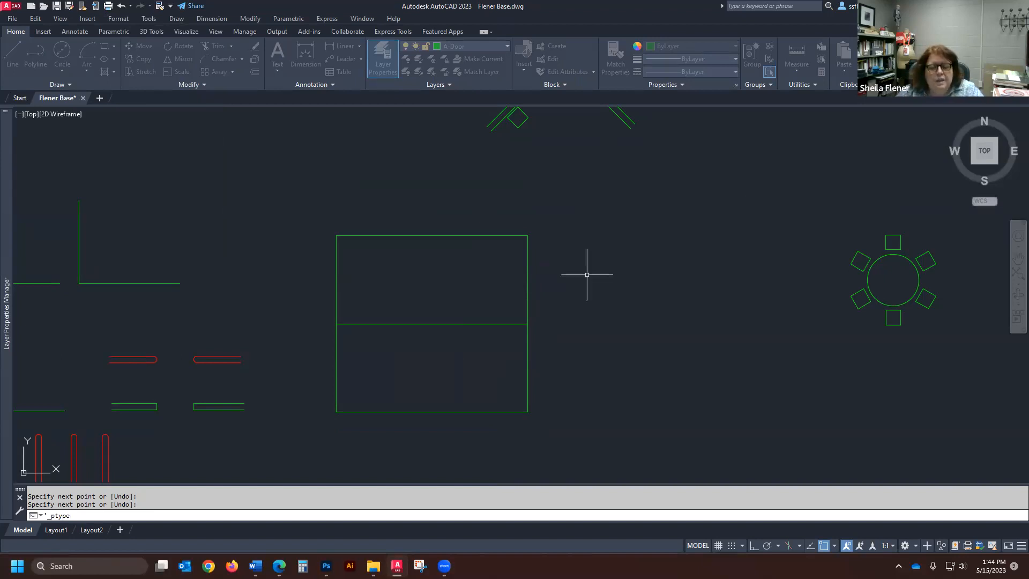
- Place a single point in the empty space between the divided large square and the round table with chairs
type("point")
key("Return")
left_click(632, 292)
scroll(638, 298, "up", 5)
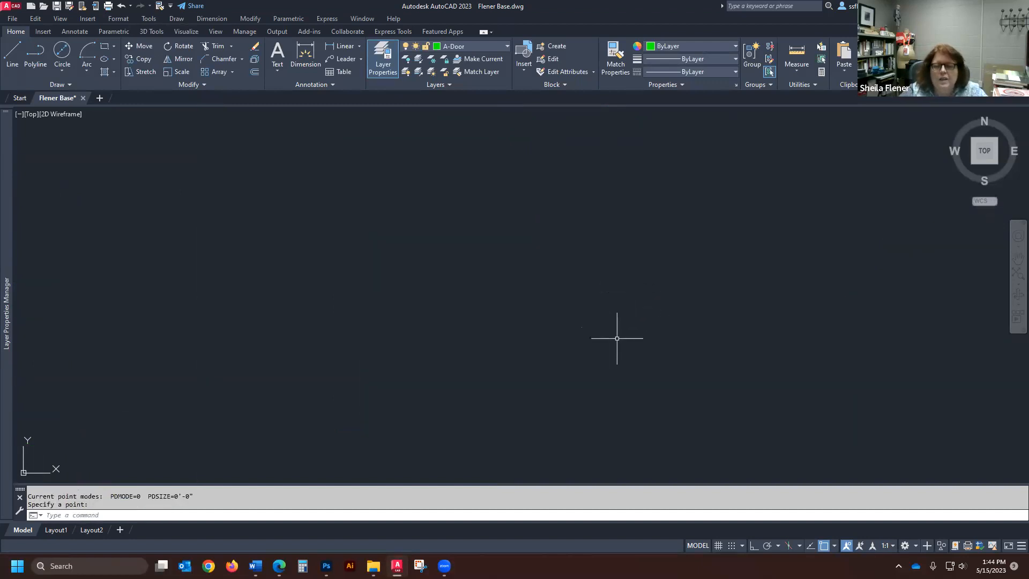
scroll(638, 257, "down", 5)
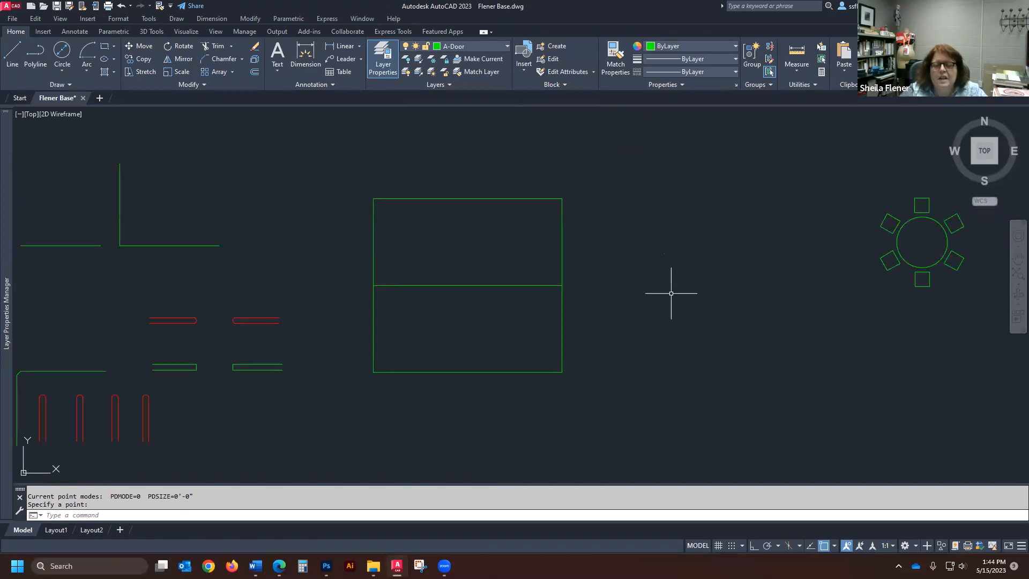
- Change the point display style to the plain X marker and inspect the placed point
left_click(119, 18)
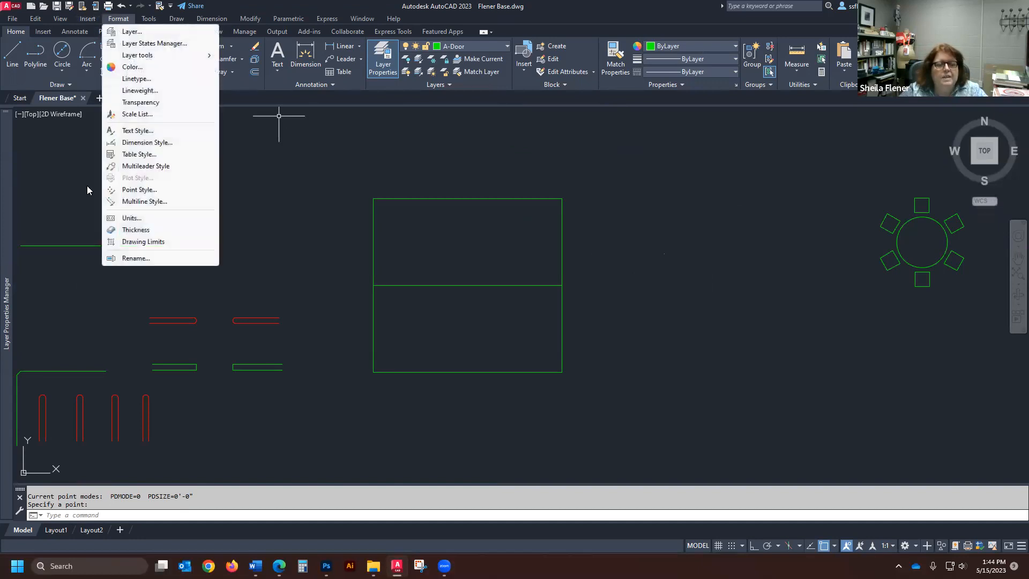
left_click(139, 190)
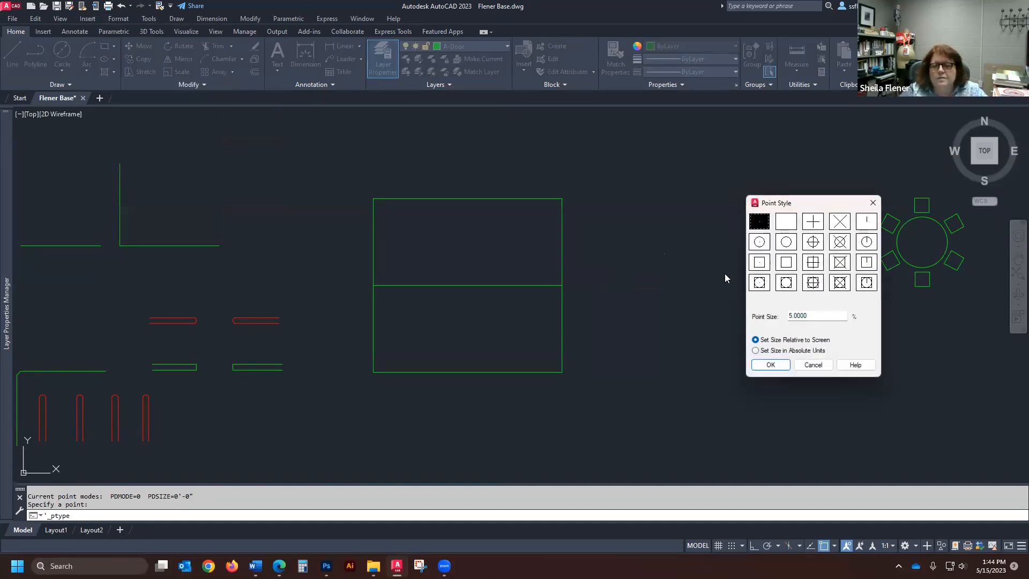
left_click(840, 222)
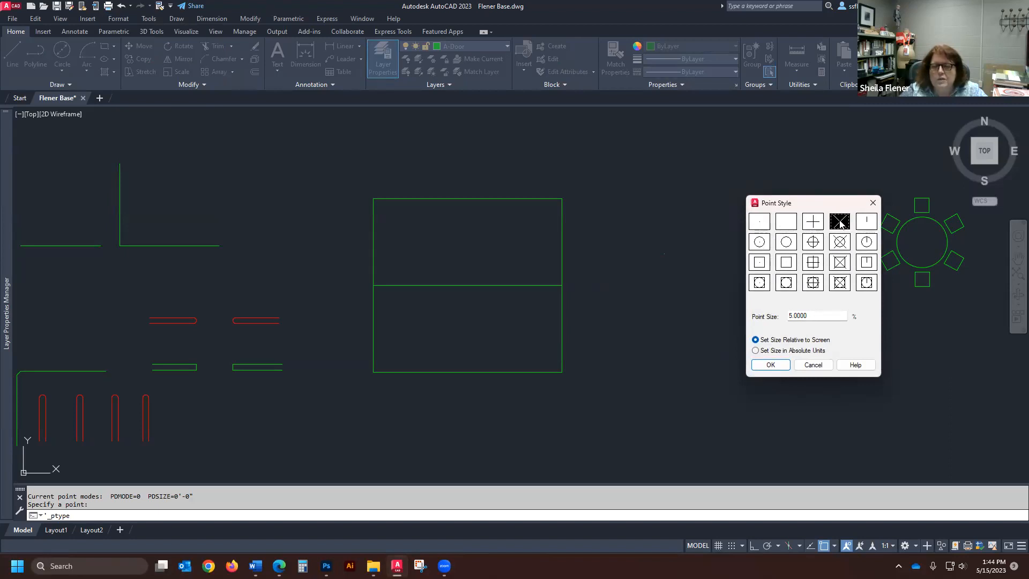
left_click(770, 365)
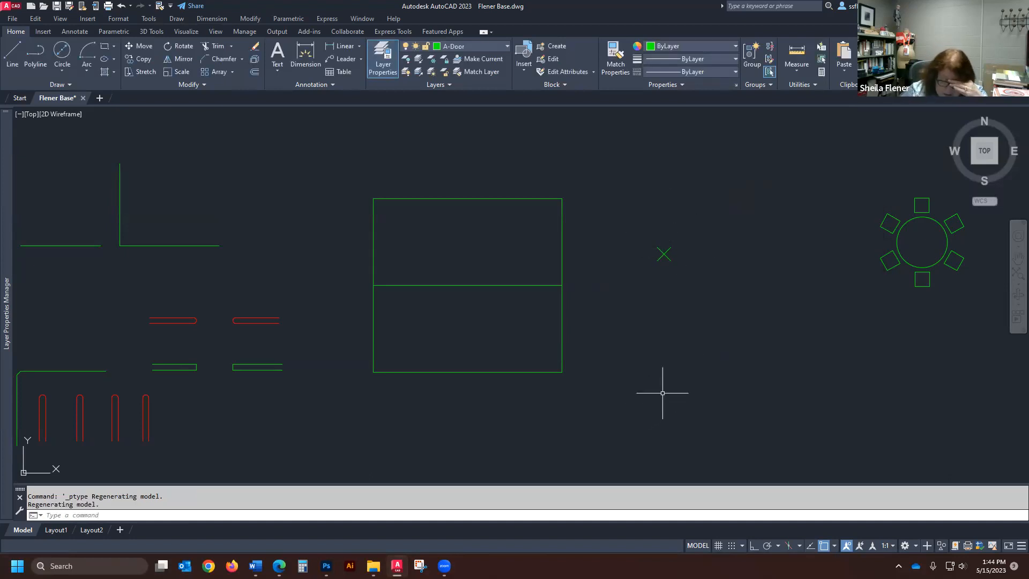
scroll(391, 307, "up", 2)
scroll(393, 270, "up", 2)
scroll(370, 298, "down", 4)
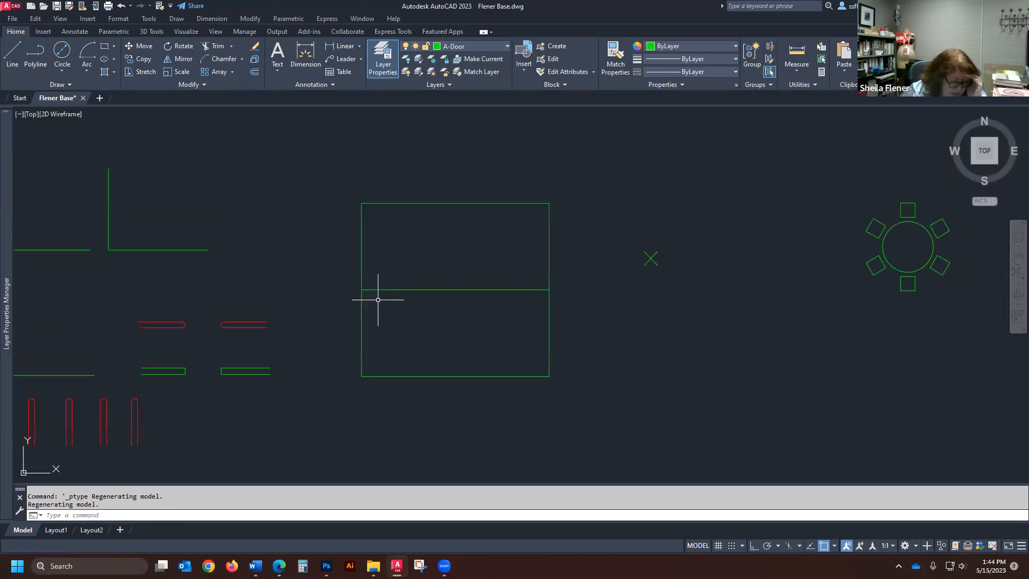
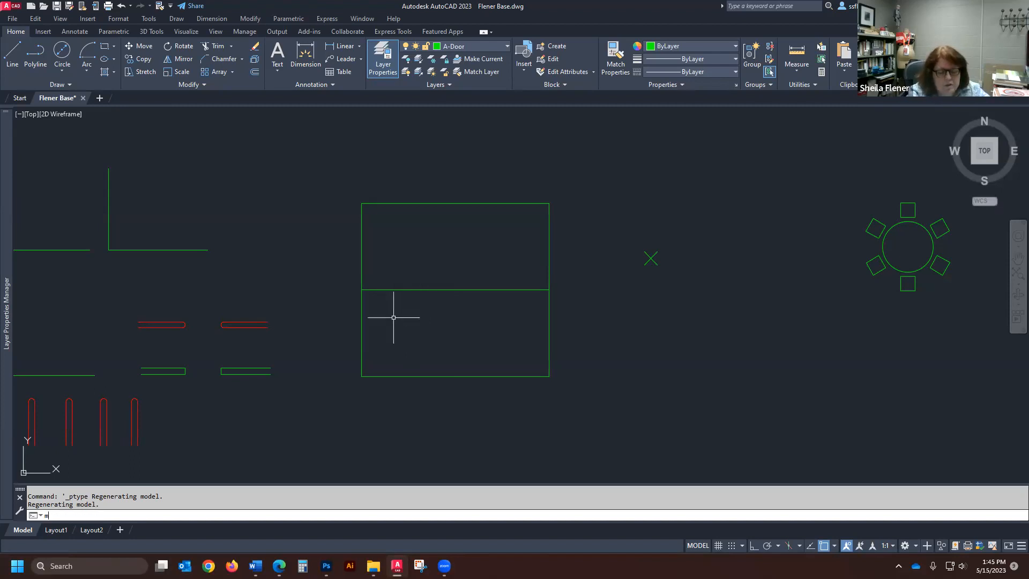
- Use Measure to place points every 1'6 along the horizontal line dividing the large square
type("asure")
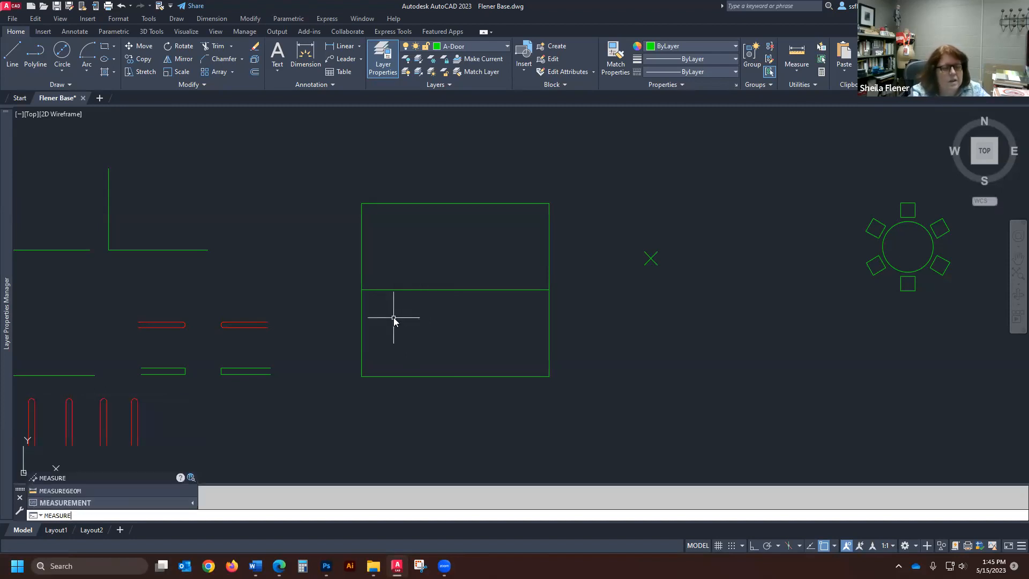
key("Return")
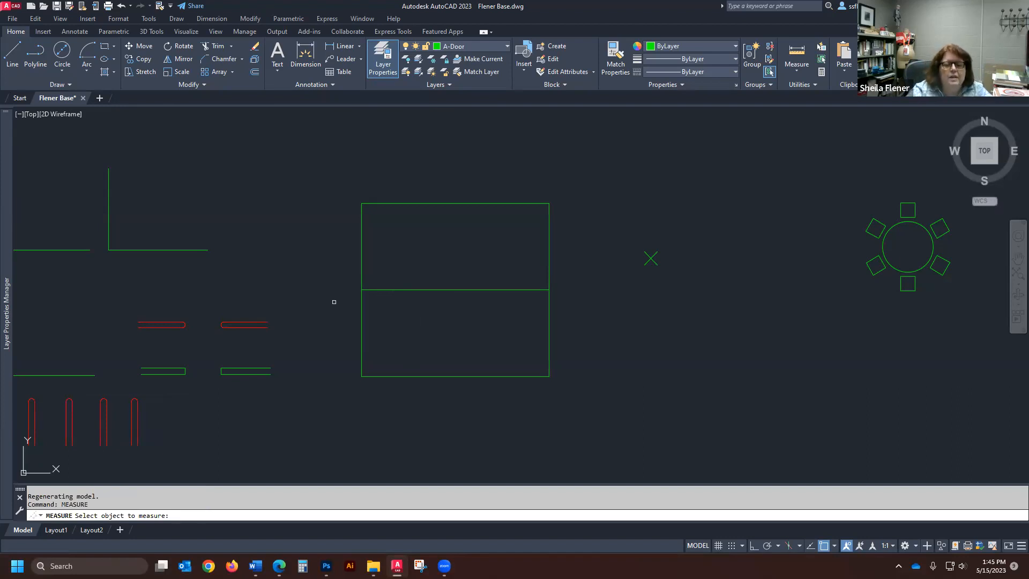
left_click(388, 289)
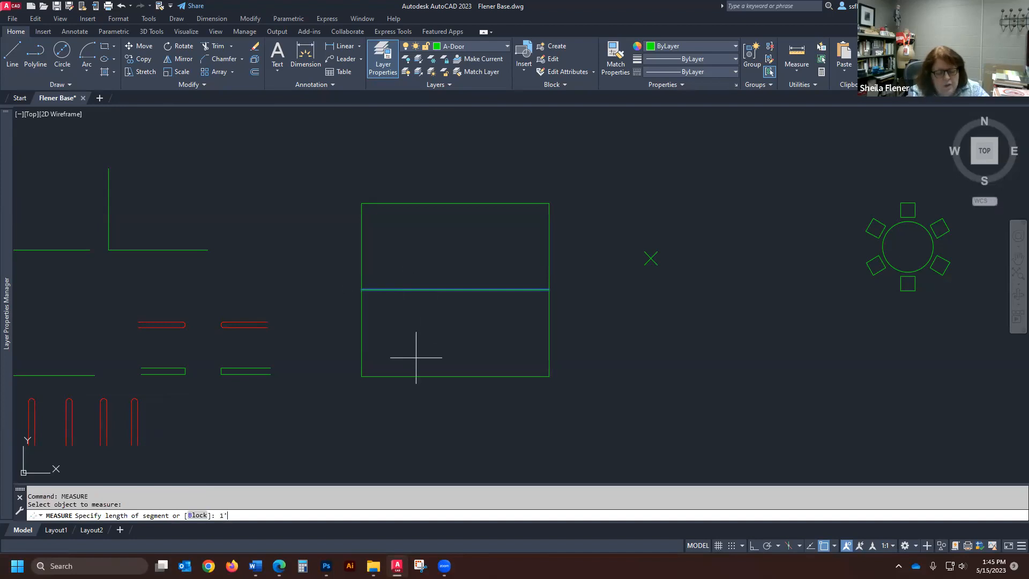
key("Return")
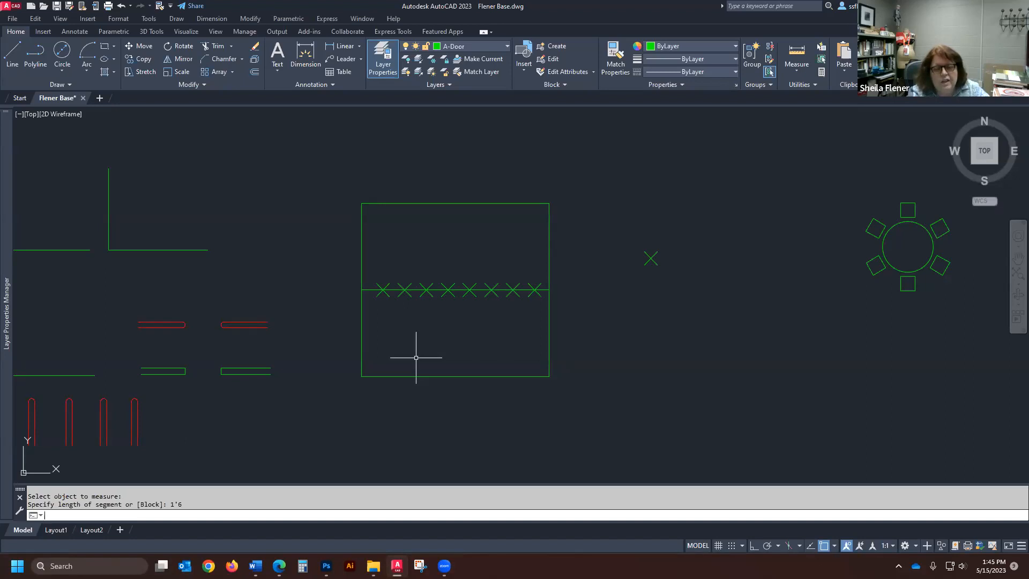
- Draw a vertical line from the first point on the dividing line up to the square's top side, and one from the second point down to its bottom side
type("l")
key("Return")
left_click(383, 290)
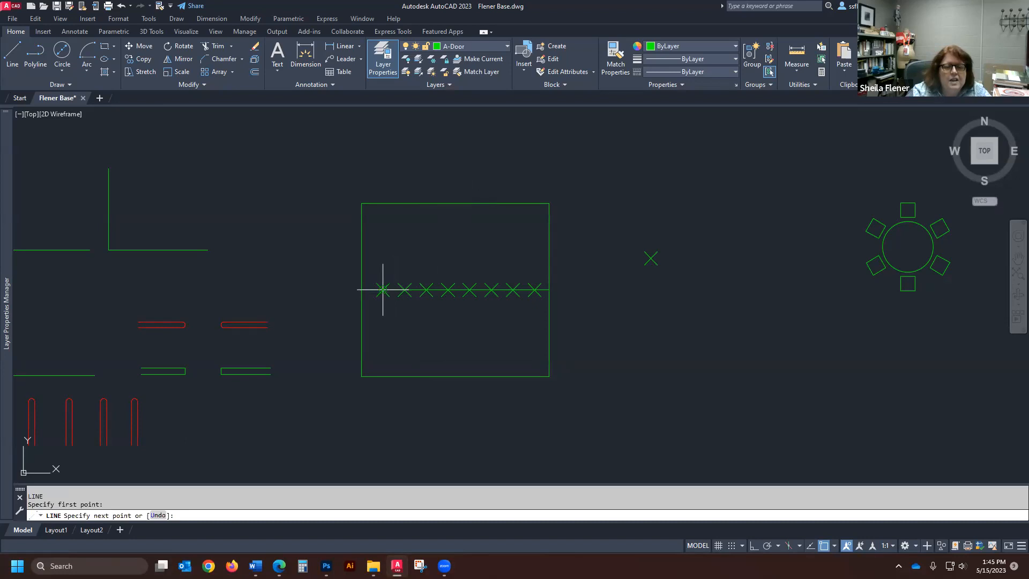
left_click(383, 204)
key("Return")
key("Return")
left_click(404, 290)
left_click(405, 377)
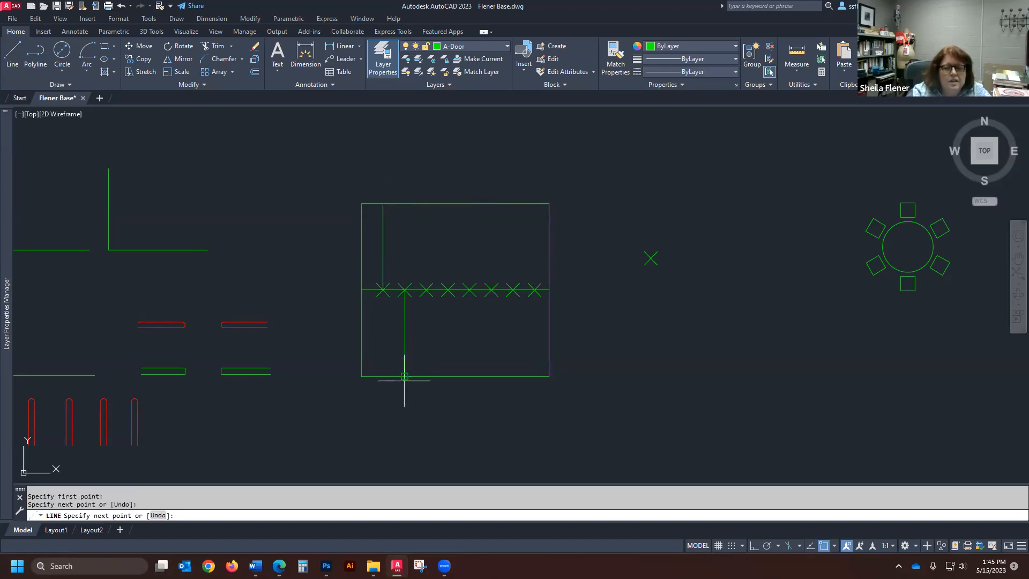
key("Return")
- With Ortho on, draw lines from the third point up to the square's top side and from the fourth point down to its bottom side
left_click(755, 545)
key("Return")
left_click(426, 290)
left_click(429, 203)
key("Return")
key("Return")
left_click(449, 290)
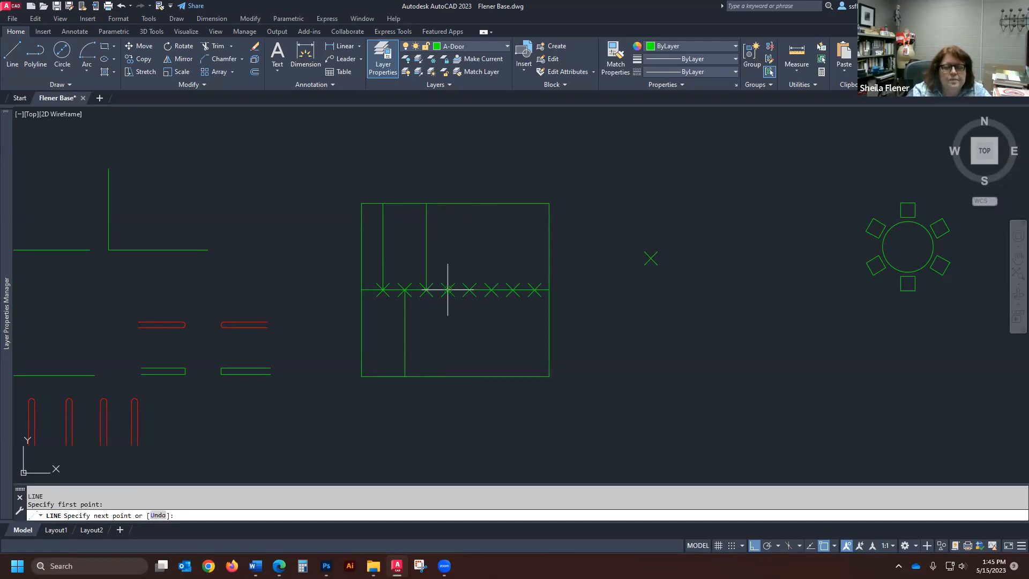
left_click(447, 376)
- Draw lines from the fifth point up to the square's top side and from the sixth point down to its bottom side
key("Return")
key("Return")
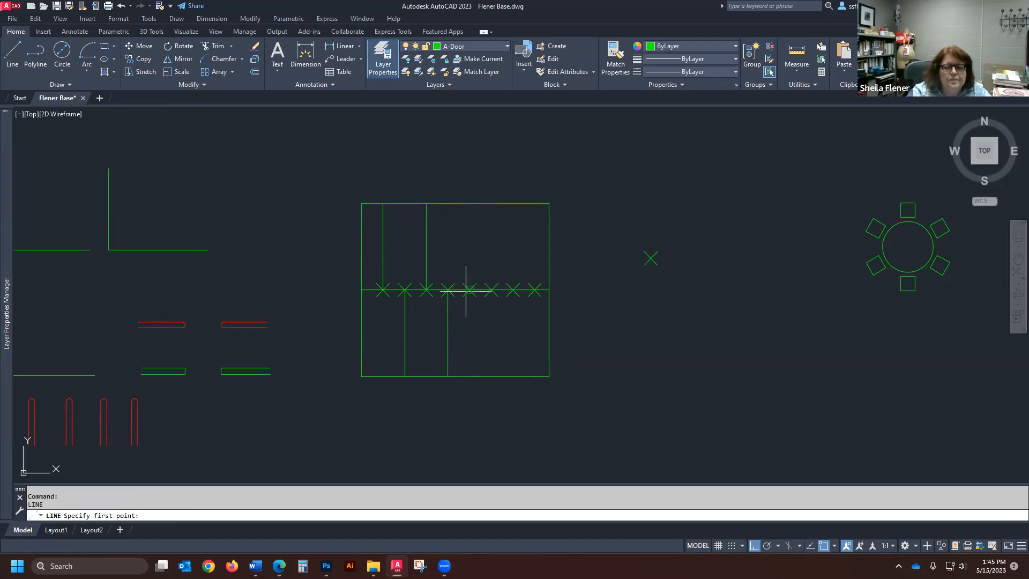
left_click(469, 290)
left_click(470, 204)
key("Return")
key("Return")
left_click(491, 290)
left_click(491, 376)
- Draw lines from the seventh point up to the square's top side and from the eighth point down to its bottom side
key("Return")
key("Return")
left_click(513, 290)
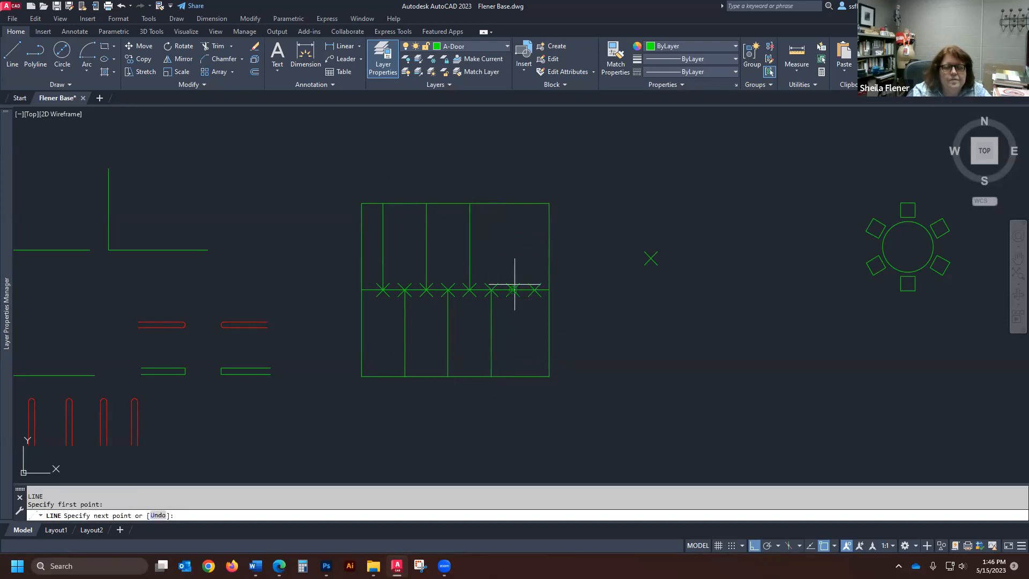
left_click(513, 203)
key("Return")
key("Return")
left_click(534, 290)
left_click(535, 377)
key("Return")
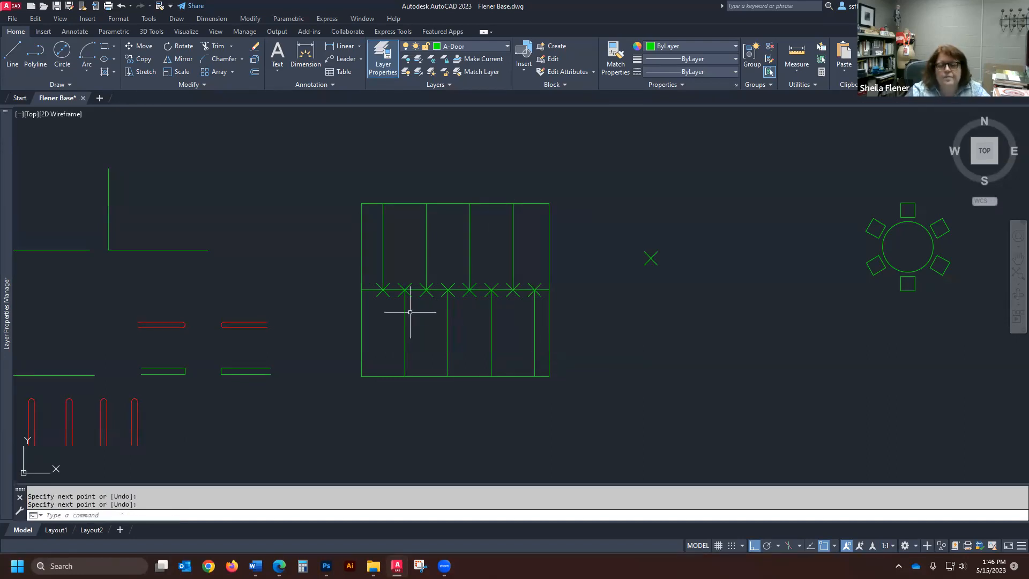
- Erase the standalone X point to the right of the large square
scroll(409, 307, "down", 2)
scroll(495, 299, "down", 2)
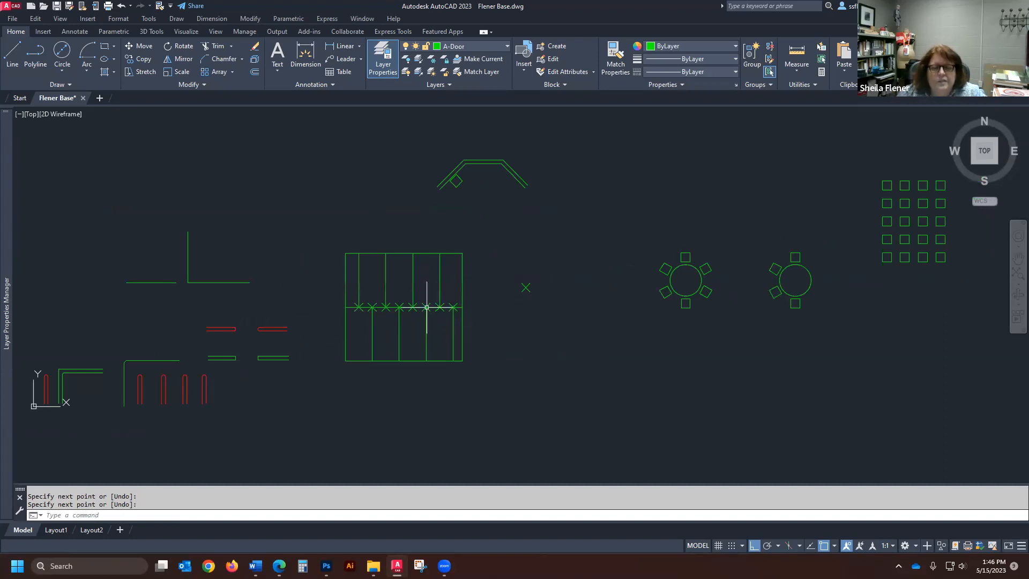
scroll(429, 302, "up", 5)
scroll(402, 321, "down", 3)
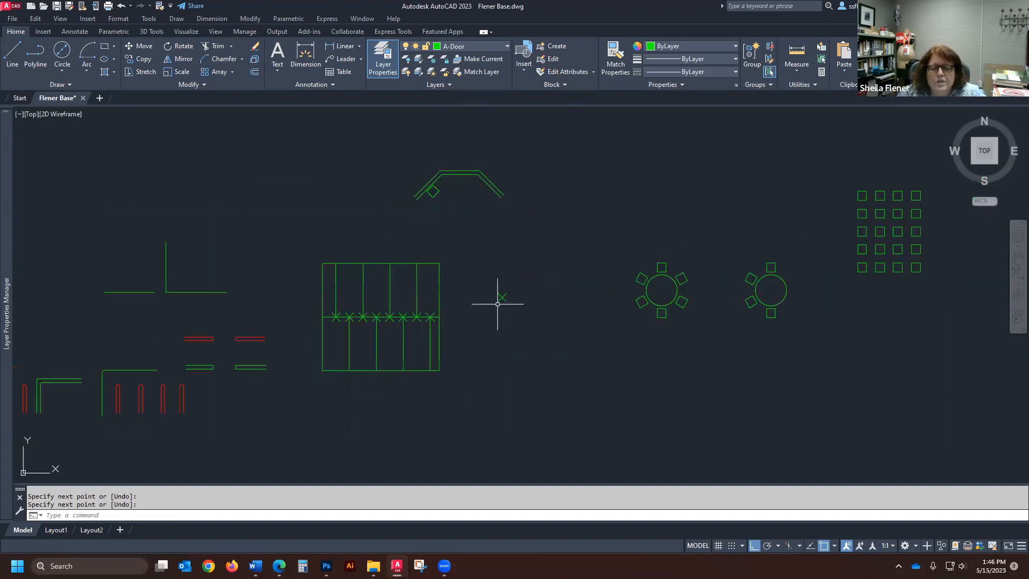
key("Return")
left_click(501, 296)
key("Return")
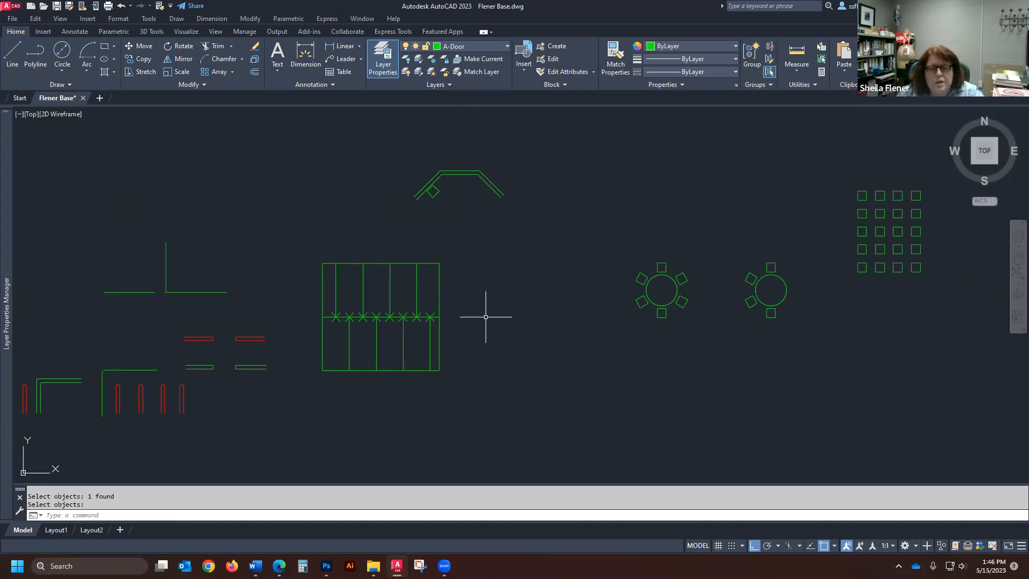
- Draw a horizontal line, about as long as the square is wide, between the square and the round table with six chairs
left_click(12, 54)
left_click(466, 315)
left_click(587, 314)
key("Return")
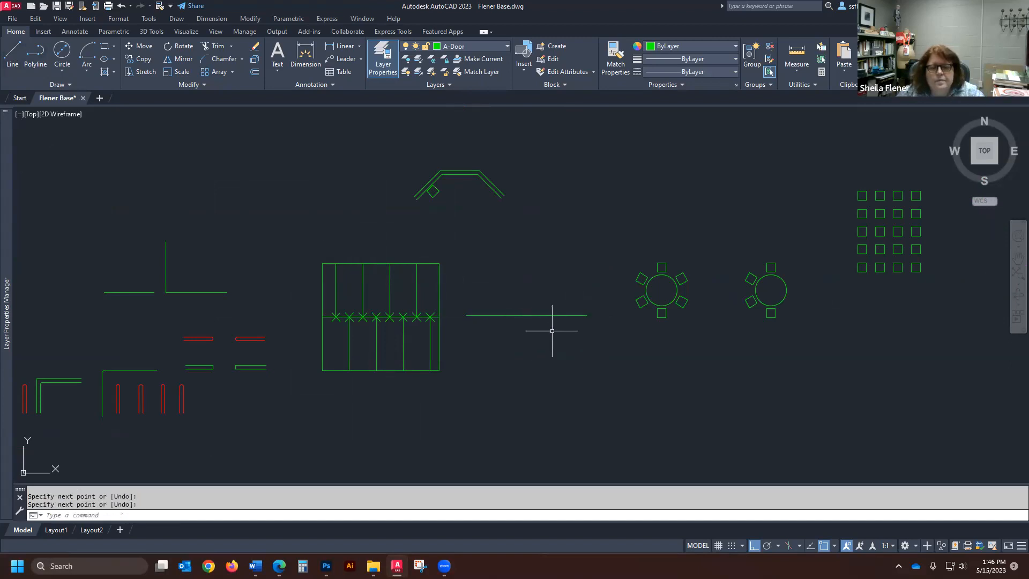
- Divide the new horizontal line into 6 equal segments marked by points
scroll(524, 327, "up", 2)
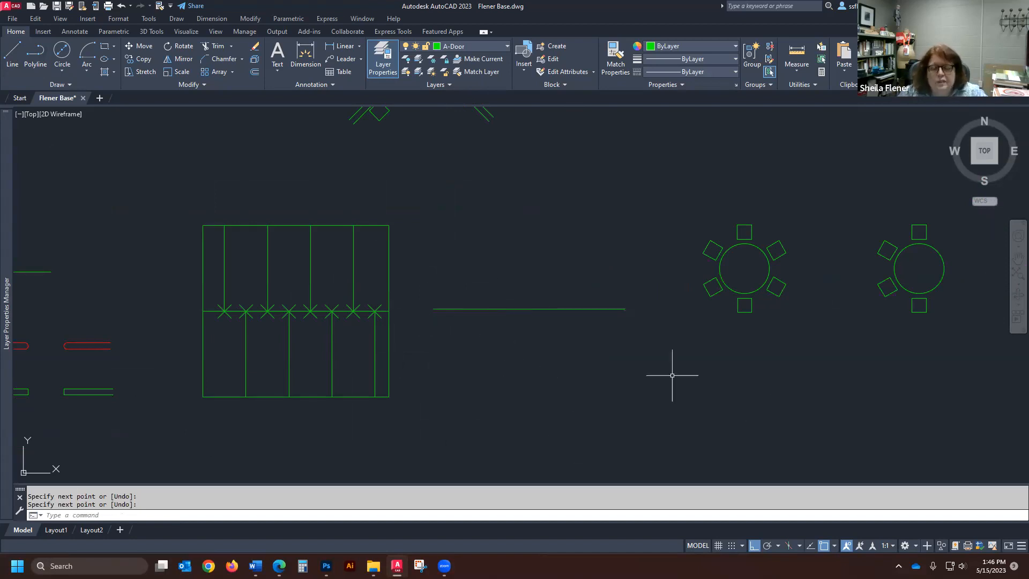
scroll(510, 322, "up", 1)
scroll(507, 276, "down", 1)
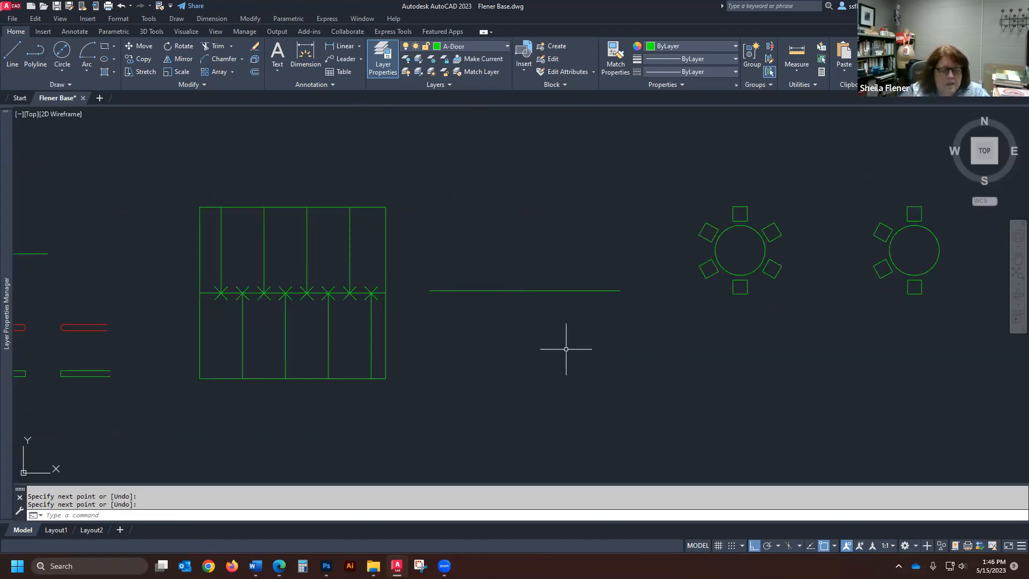
type("divi")
key("Return")
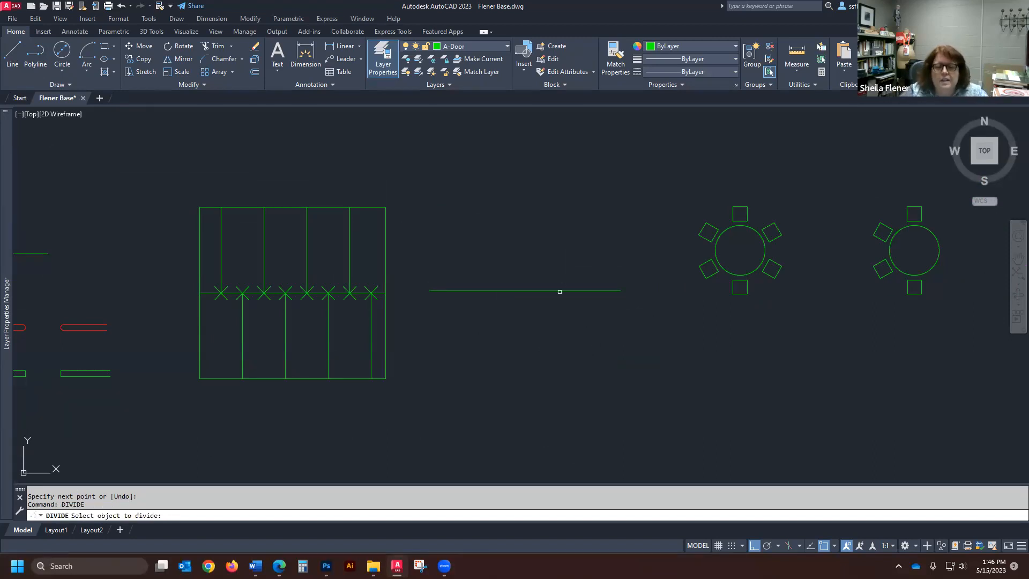
left_click(560, 292)
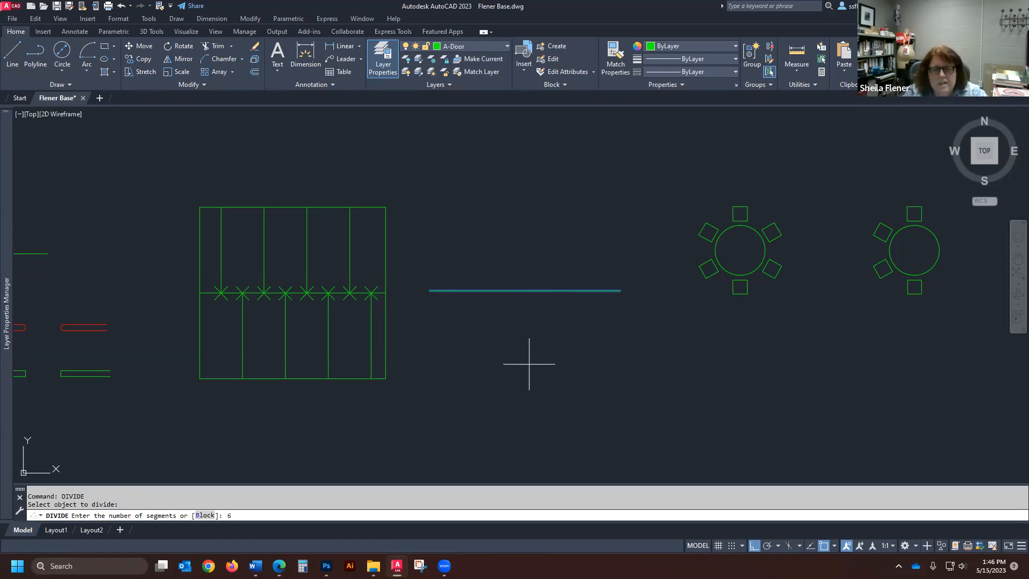
key("Return")
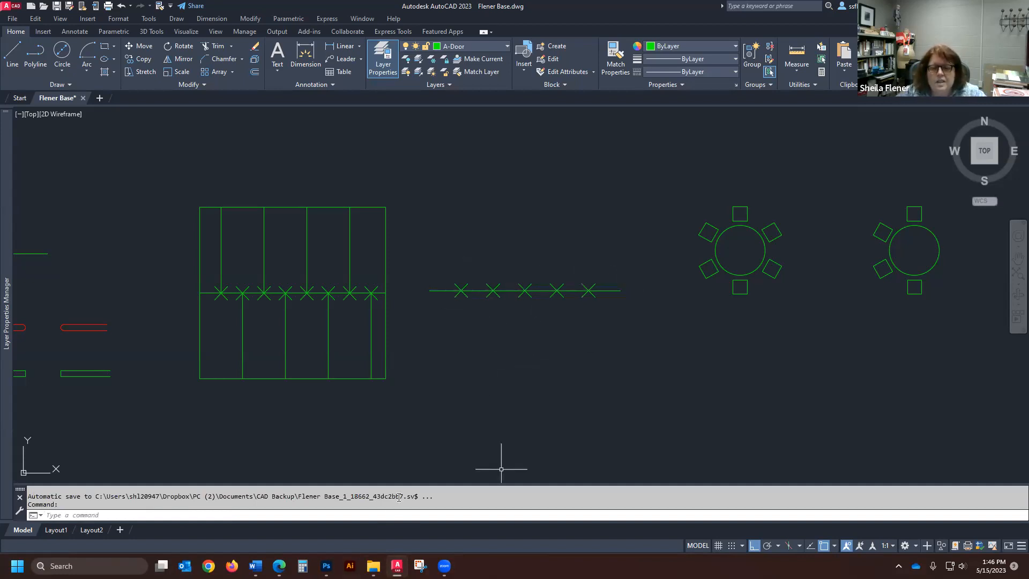
- Draw a vertical line upward from the first division point of the horizontal line and another downward from the second
type("l")
key("Return")
left_click(461, 290)
left_click(461, 192)
key("Return")
key("Return")
key("Return")
key("Escape")
key("Return")
left_click(493, 291)
left_click(485, 390)
- Draw a vertical line upward from the third division point and another downward from the fourth
key("Return")
key("Return")
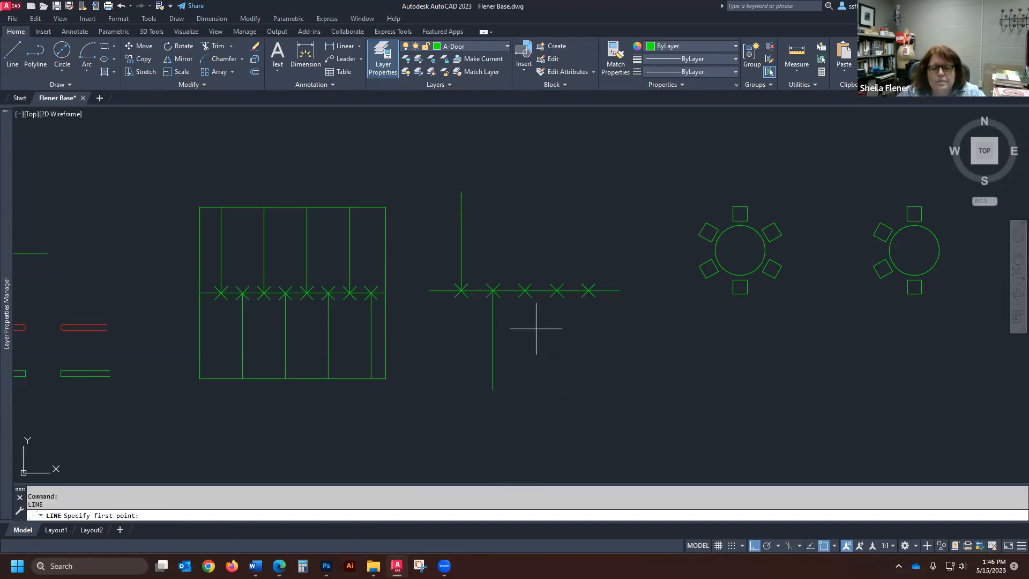
left_click(525, 291)
left_click(525, 199)
key("Return")
key("Return")
left_click(557, 291)
left_click(546, 399)
key("Return")
key("Return")
- Draw a vertical line about 6'-6" long upward from the fifth division point
left_click(589, 290)
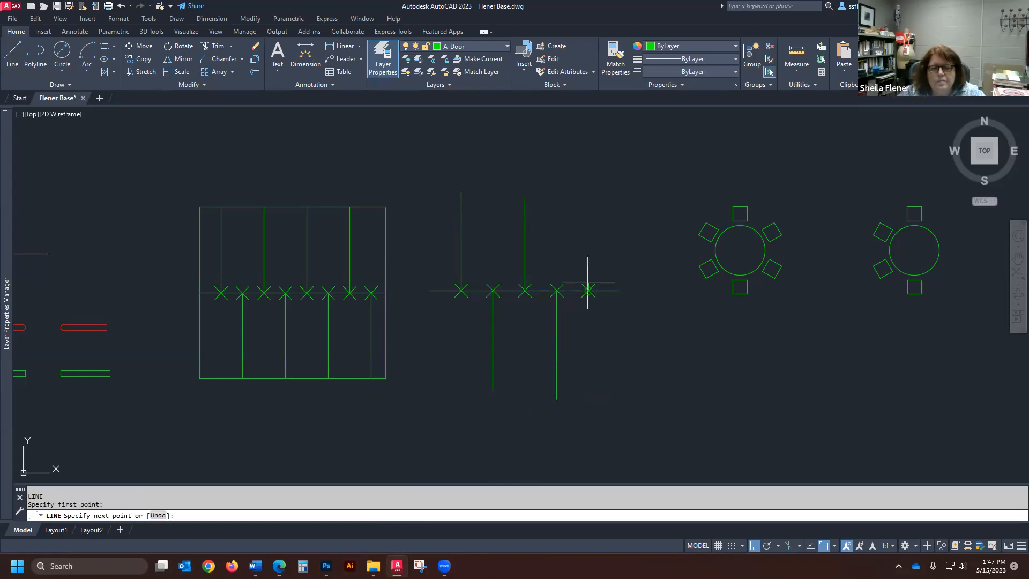
left_click(589, 199)
key("Return")
scroll(603, 259, "down", 2)
scroll(606, 261, "down", 2)
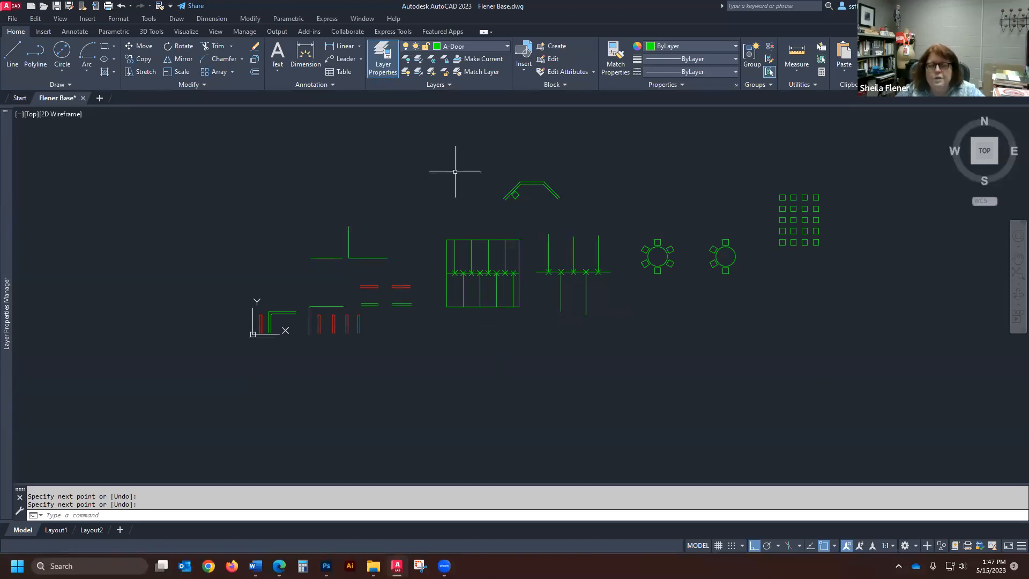
left_click(205, 84)
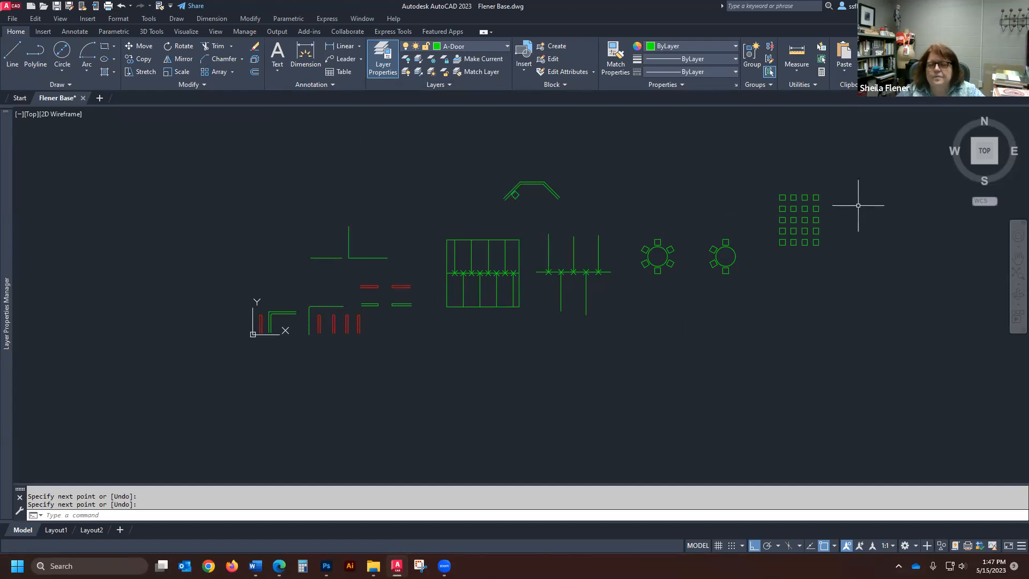
scroll(455, 371, "down", 2)
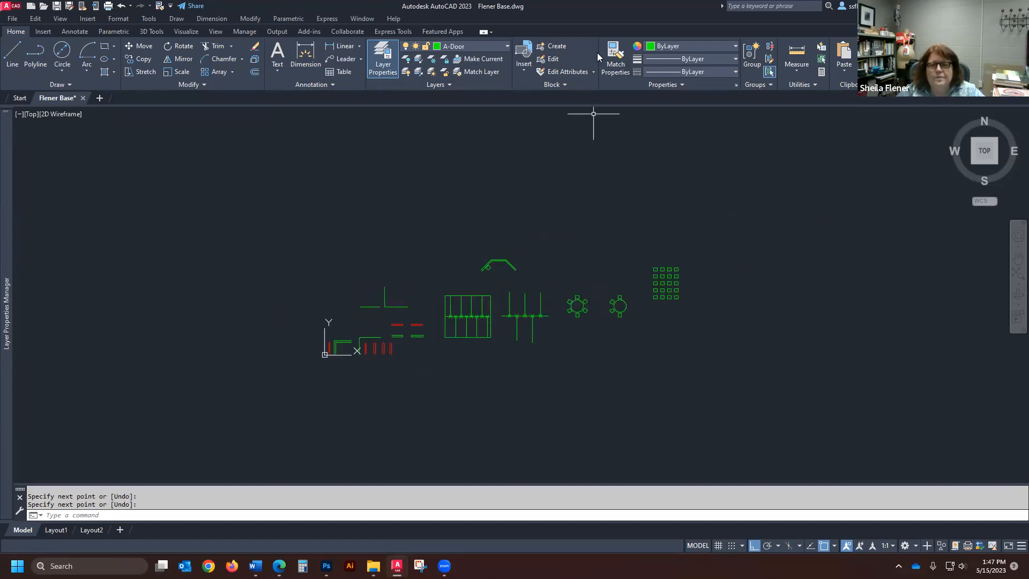